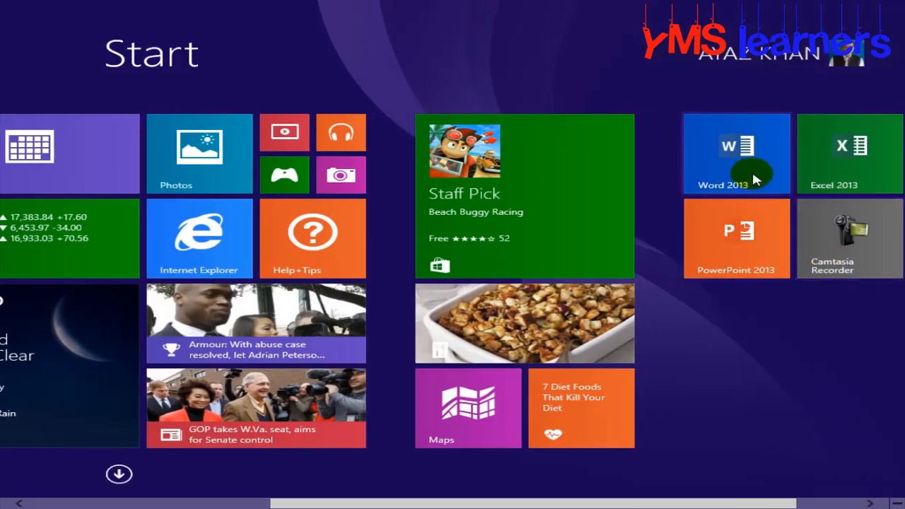
Start Word 2013 with a blank document and set the ribbon to show only its tabs
click(717, 157)
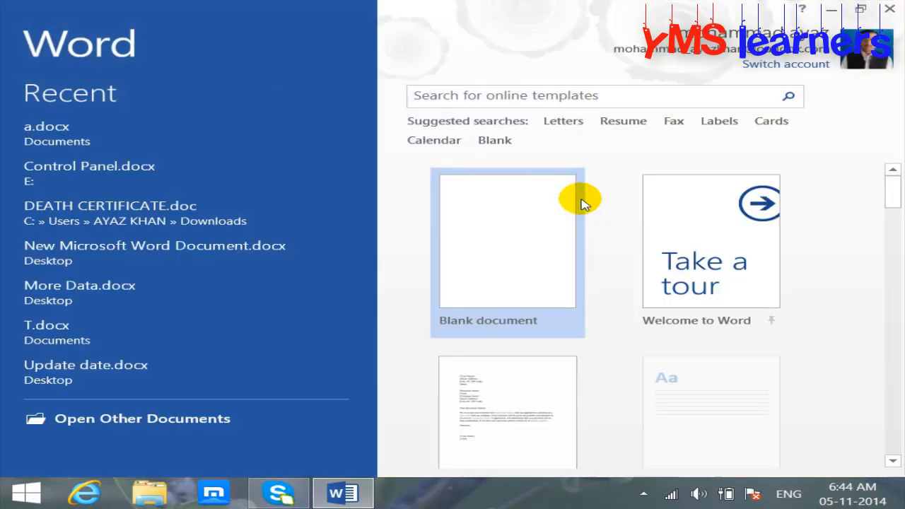
click(582, 198)
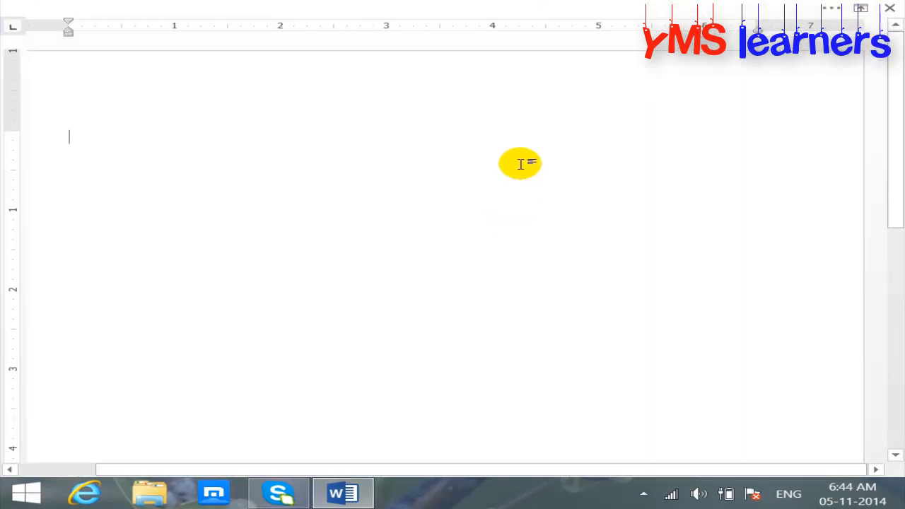
click(860, 9)
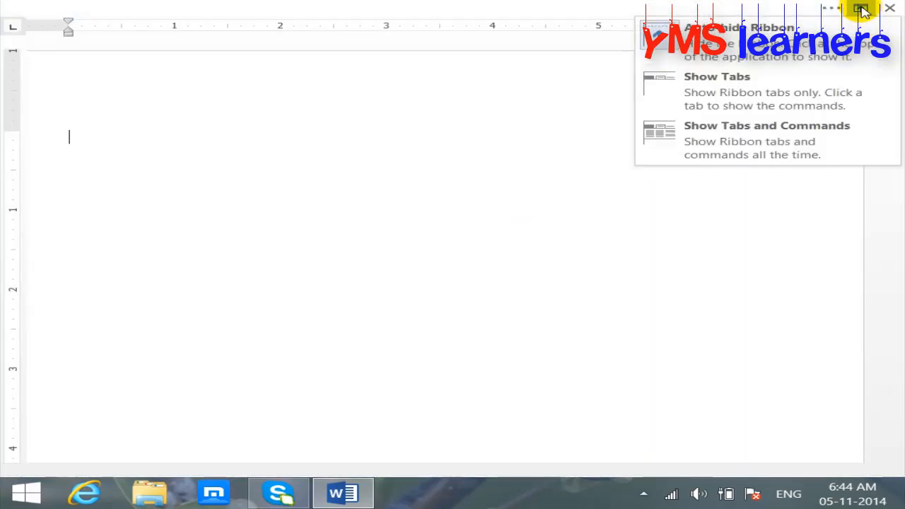
click(712, 87)
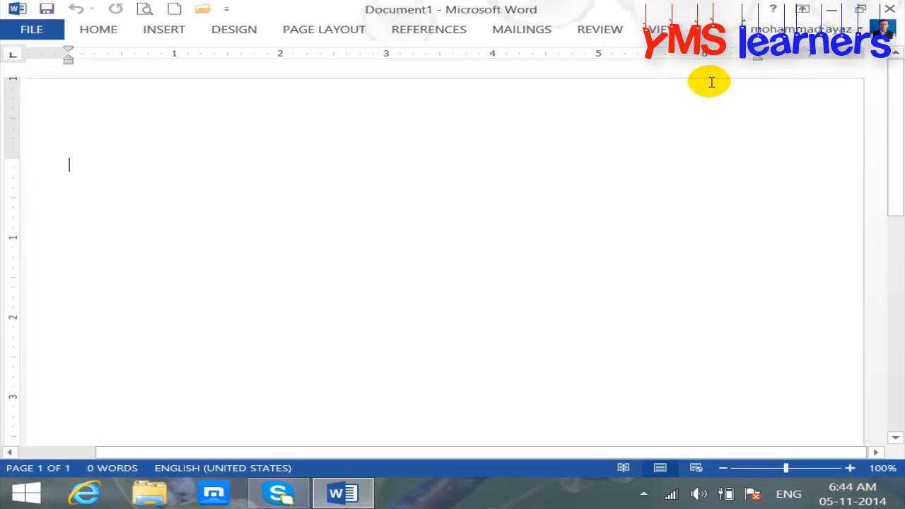
Zoom the blank document out to 80% and bring up the page layout commands
click(97, 30)
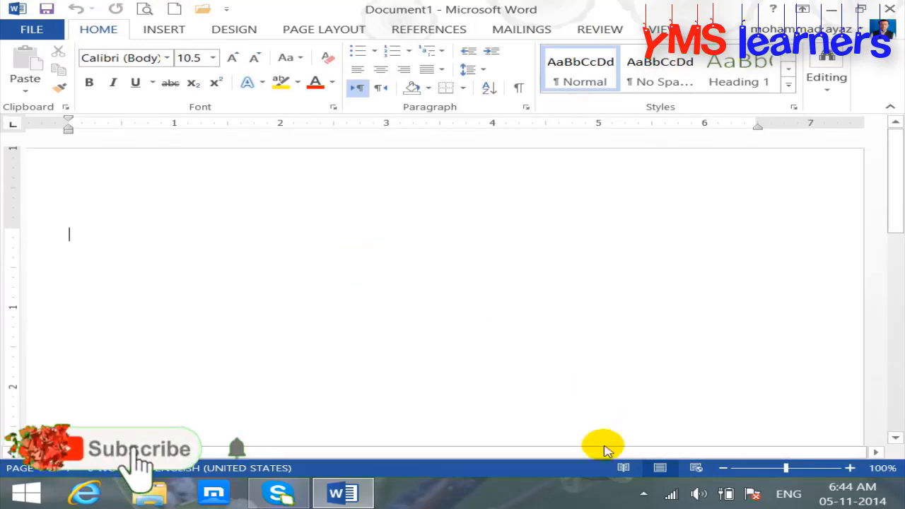
click(722, 468)
click(723, 467)
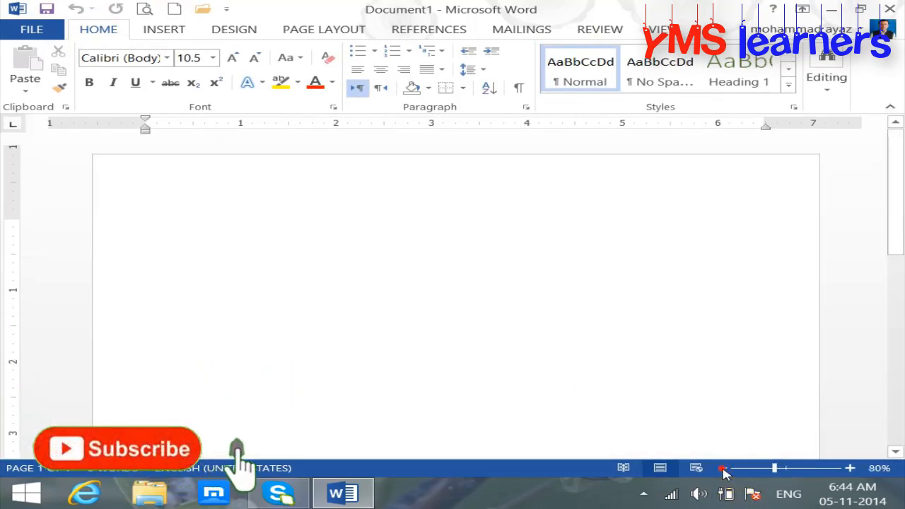
click(234, 31)
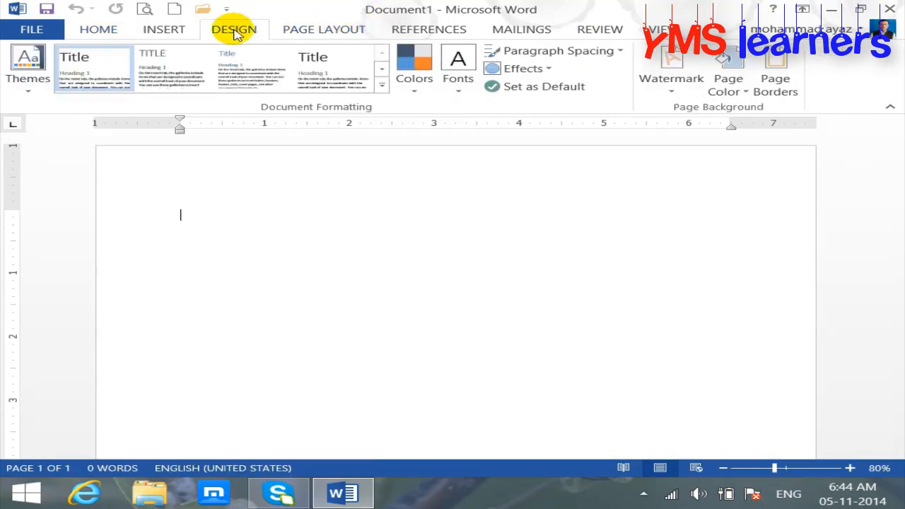
click(323, 32)
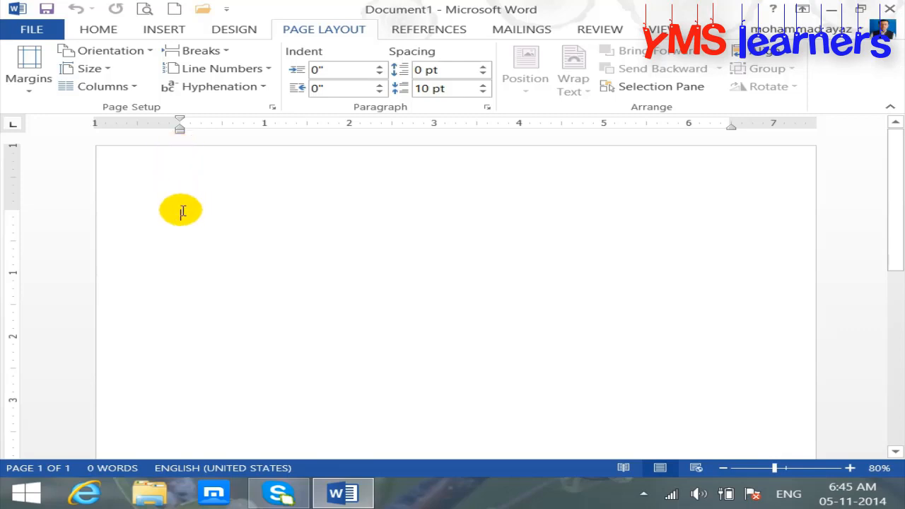
Enlarge the font to 23.5 pt and write the sentence "AN APPLE AN A DAY KEEP DOCTOR AWAY."
text(=)
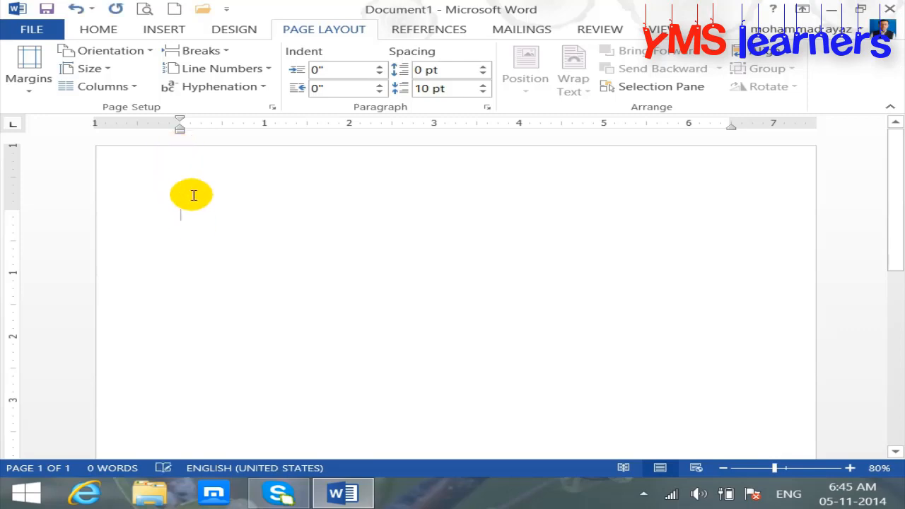
text(])
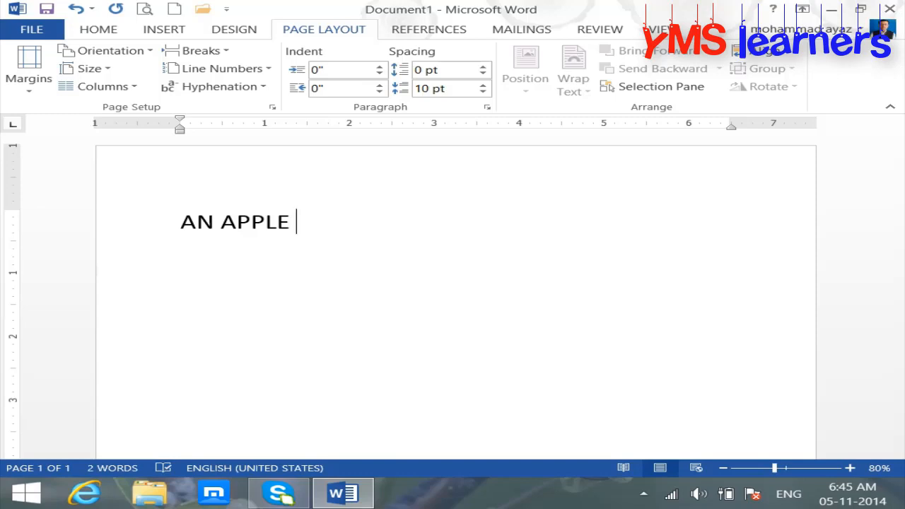
text(Y KE)
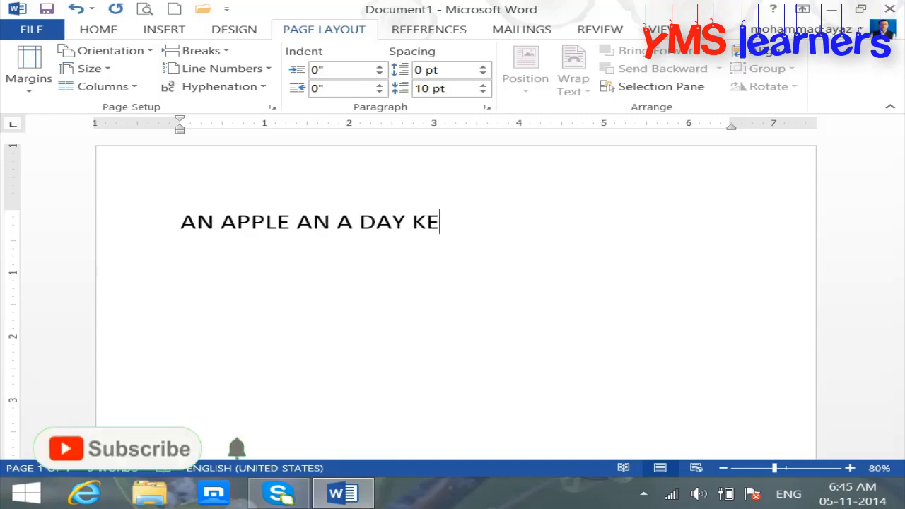
text(EP DOCGOR)
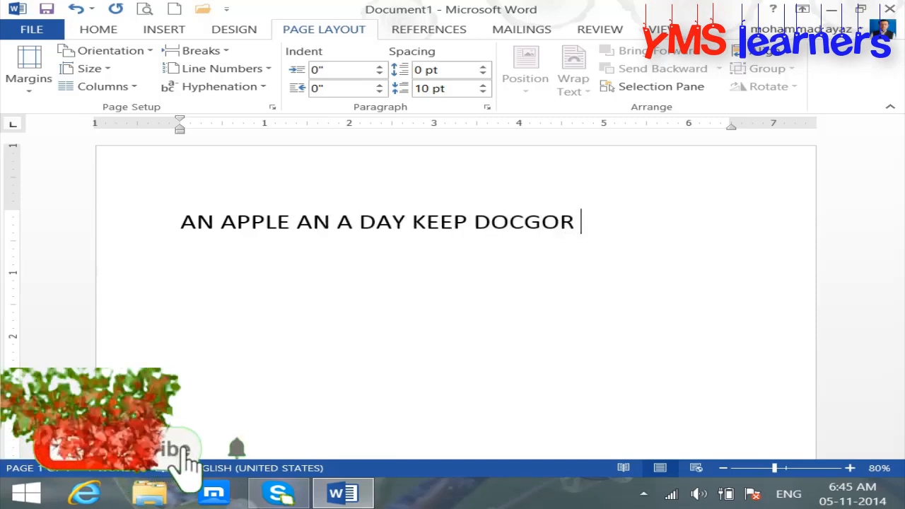
key(BackSpace)
key(BackSpace)
key(BackSpace)
key(BackSpace)
key(BackSpace)
text(CTO)
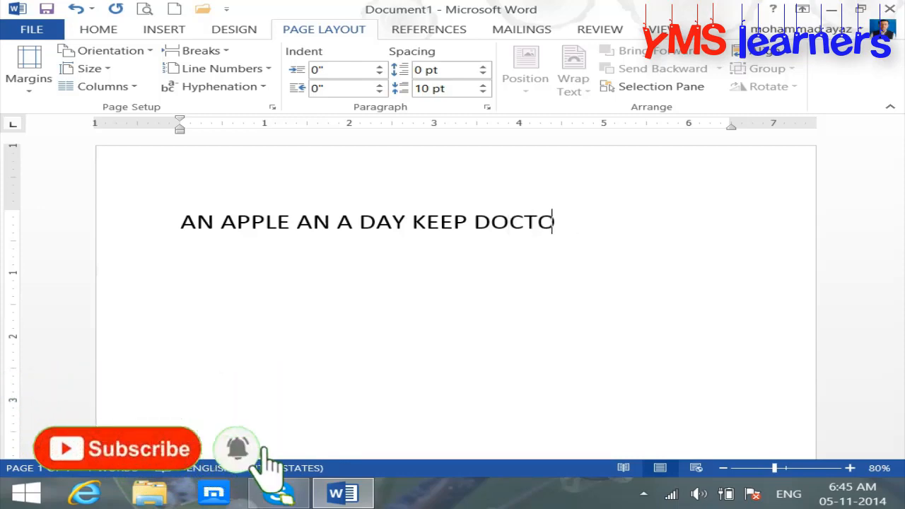
text(R W)
text(AWAY.)
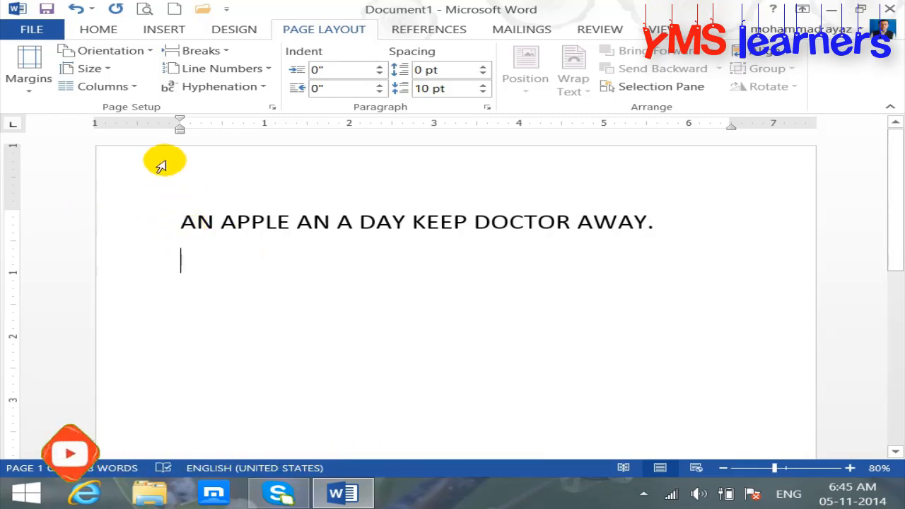
Append a long run of the letter A after the sentence until it wraps over three more lines
click(181, 221)
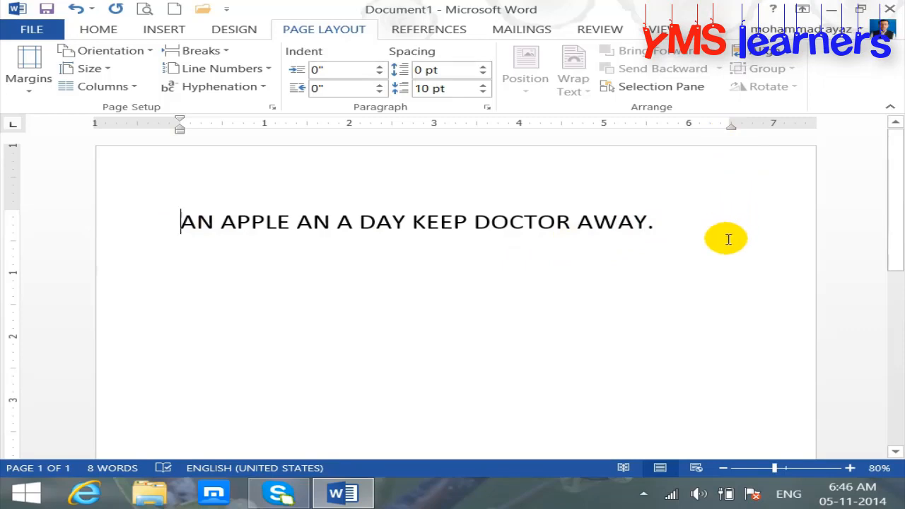
click(646, 225)
text(A)
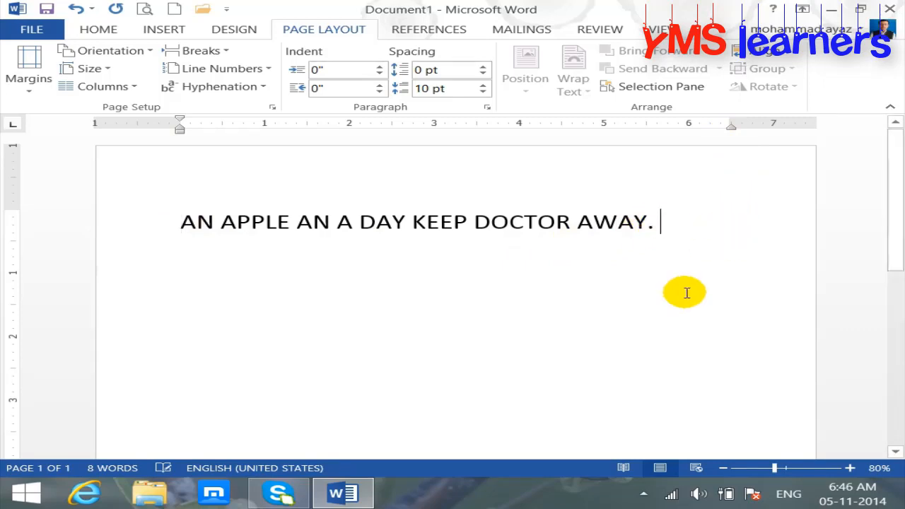
text(AAAA)
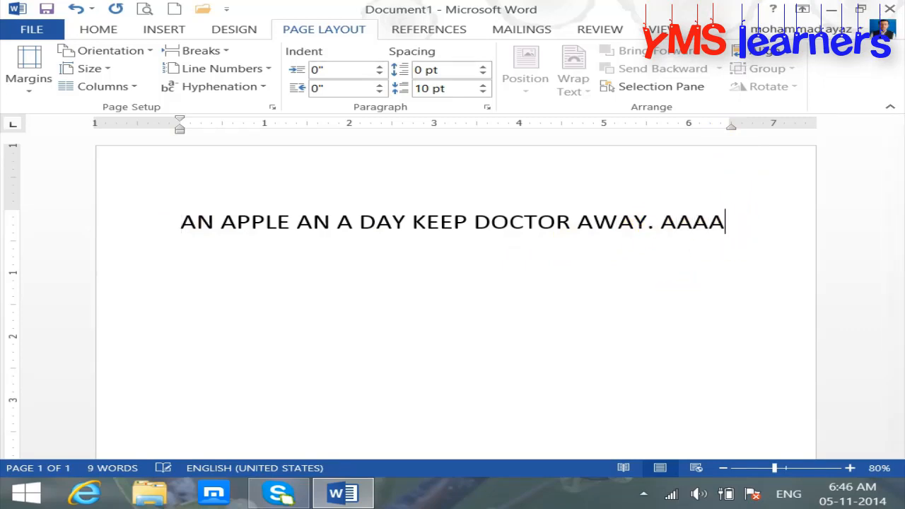
text(AAAAAAAAA)
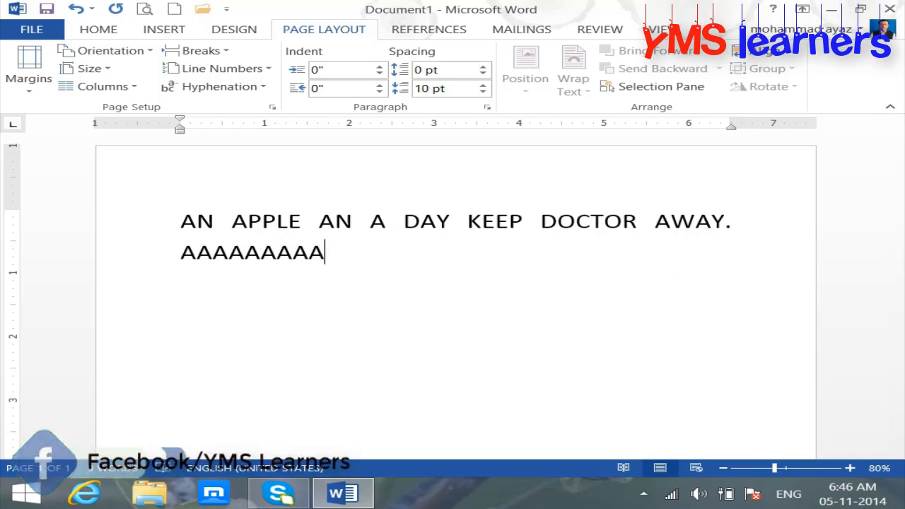
text(AAAAAAAAAAAAAAAAAAAAAAAAAAAAAAAAAAAAAAAAAAAA)
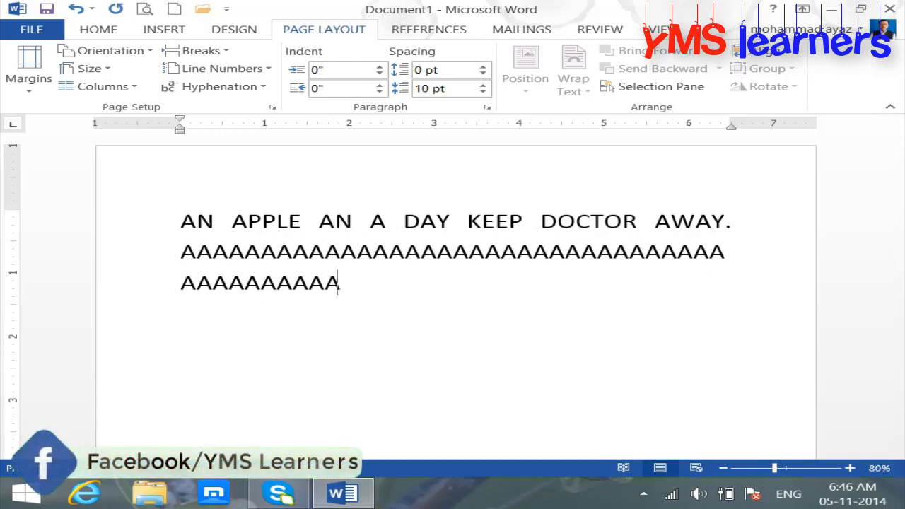
text(AAAAAAAAAAAAAAAAAAAAAAAAAAAAAAAA)
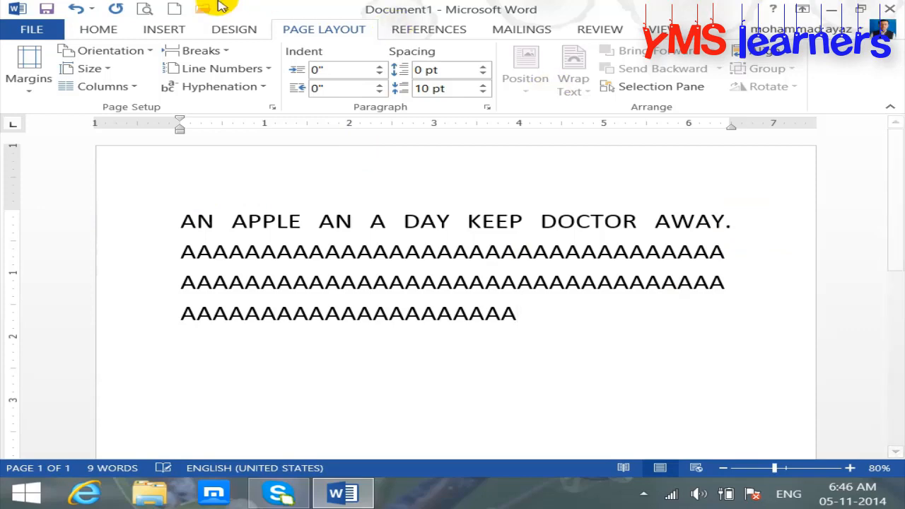
Examine the text's position within the page margins in the print preview and return to the document
click(144, 9)
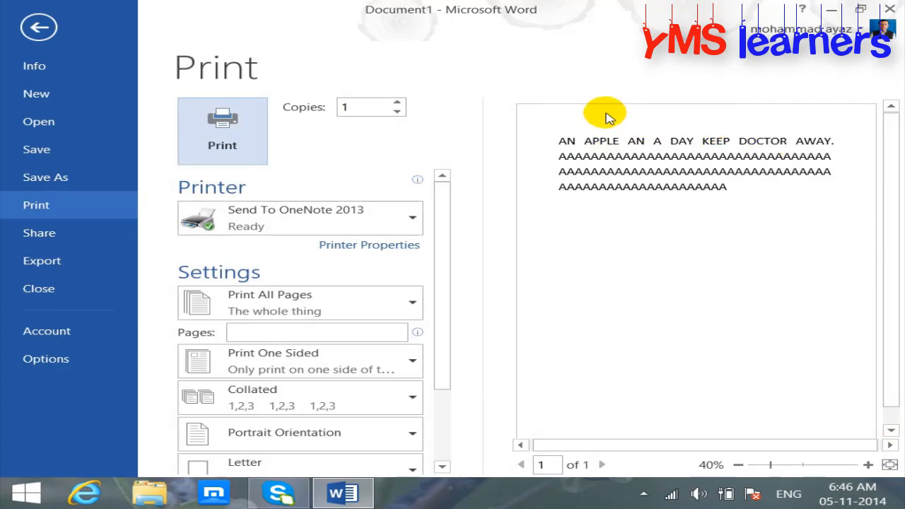
click(43, 28)
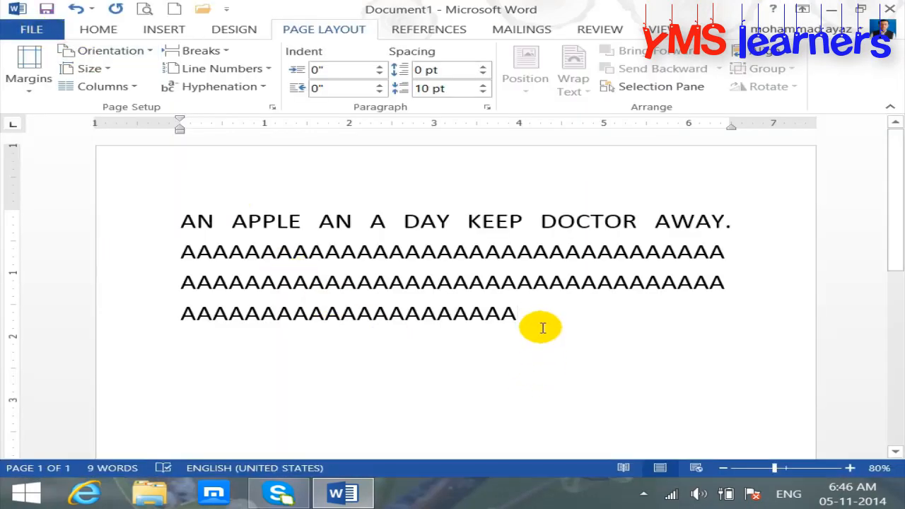
Replace all of the text with placeholder paragraphs generated by =RAND()
drag(541, 327, 157, 225)
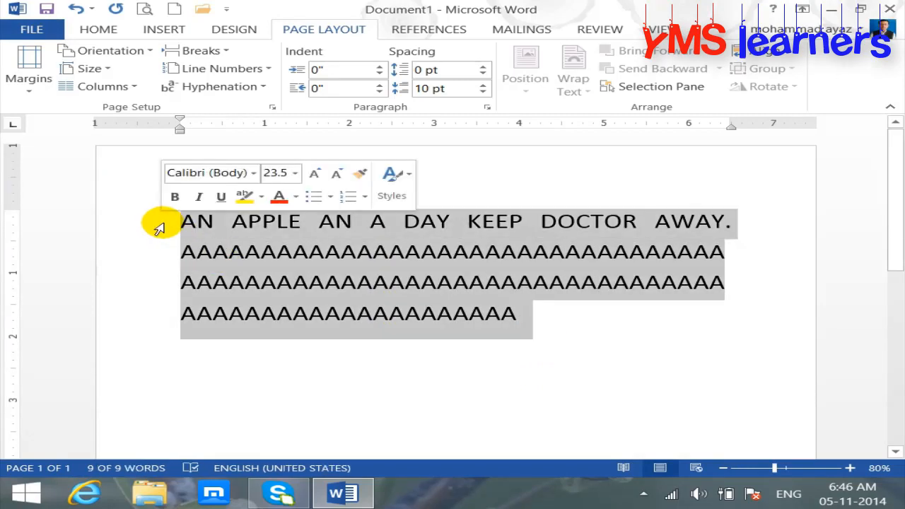
key(Delete)
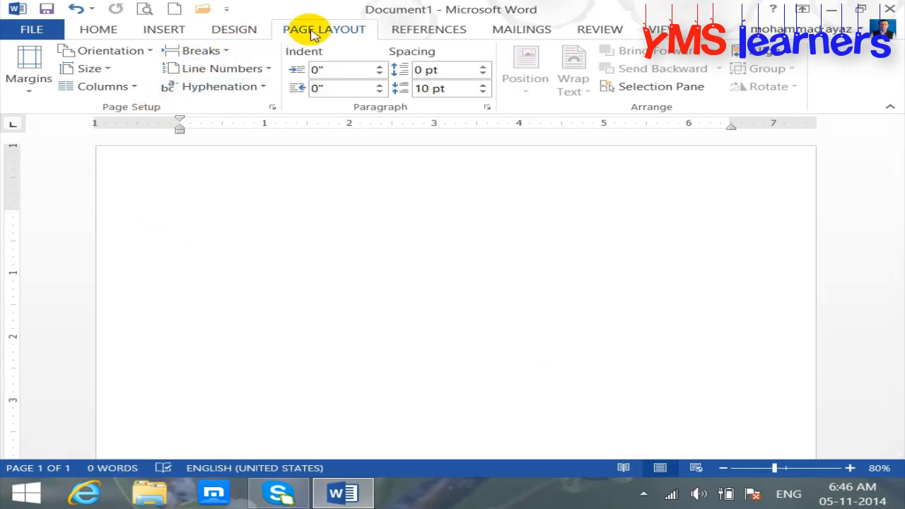
click(32, 94)
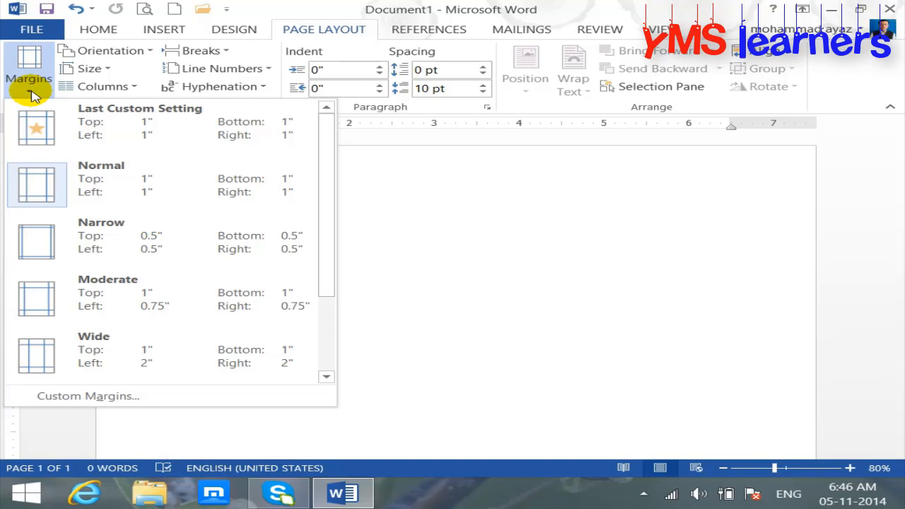
click(494, 244)
text(=R)
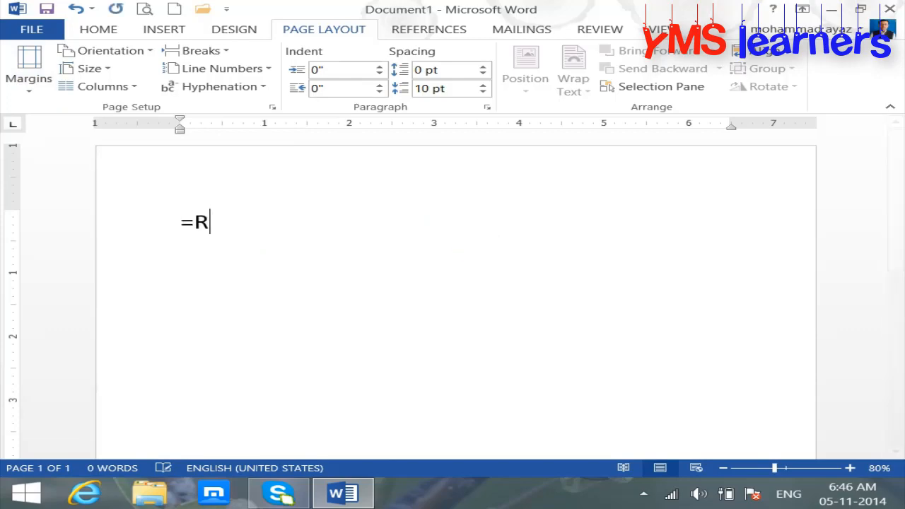
text(AND())
key(Return)
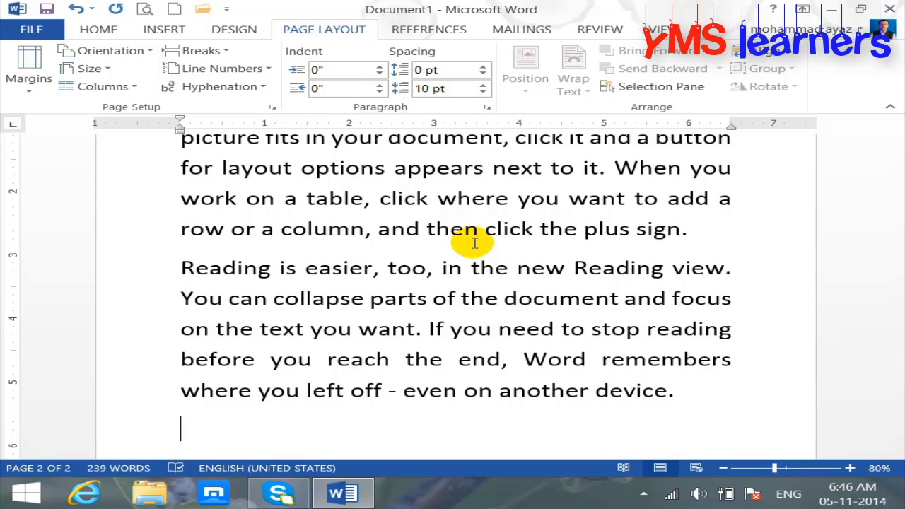
Select the whole document and examine how the text fills both pages, along with the available margin presets
key(ctrl+a)
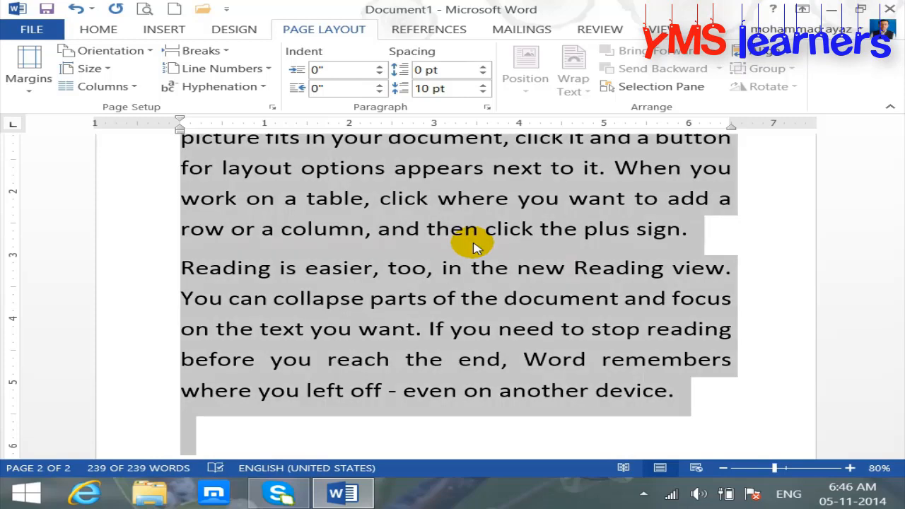
drag(895, 339, 895, 142)
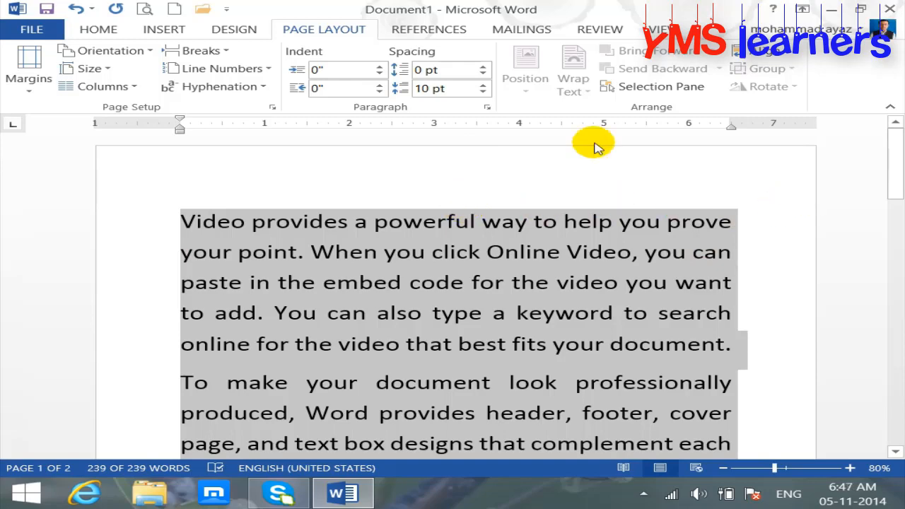
drag(896, 176, 894, 289)
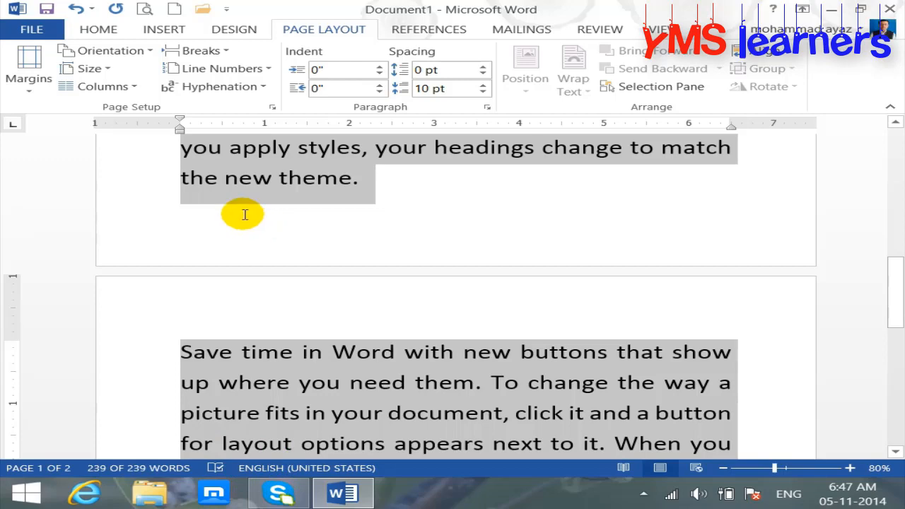
drag(896, 295, 882, 141)
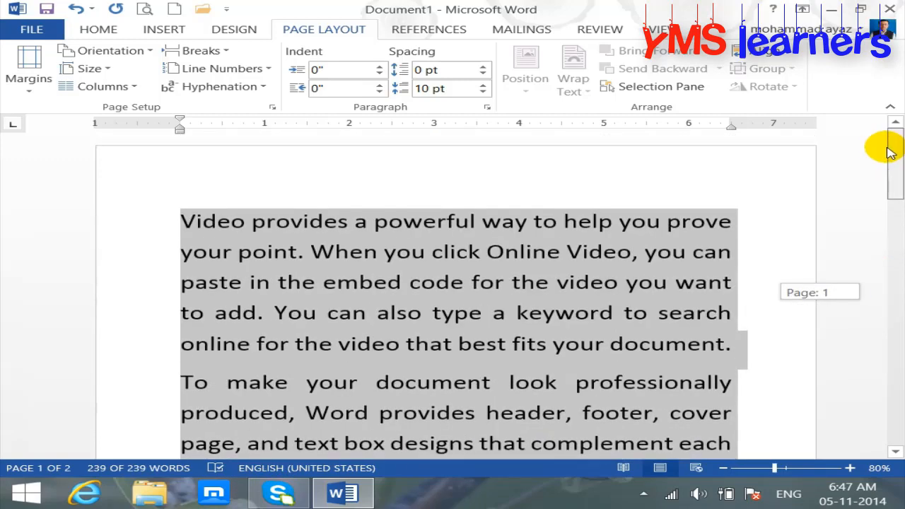
click(27, 92)
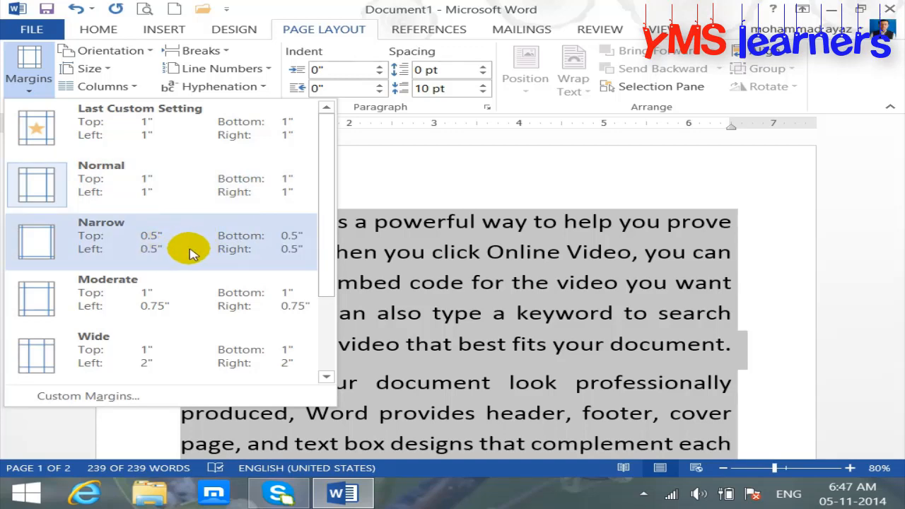
click(545, 259)
Delete the second page's text from "row or a column" to the end of the document
drag(889, 146, 894, 319)
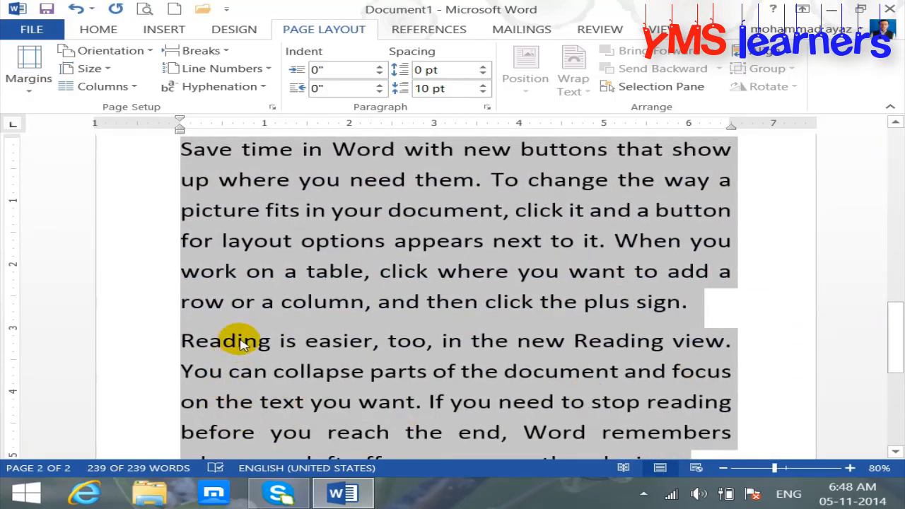
click(240, 343)
drag(178, 301, 559, 349)
key(Delete)
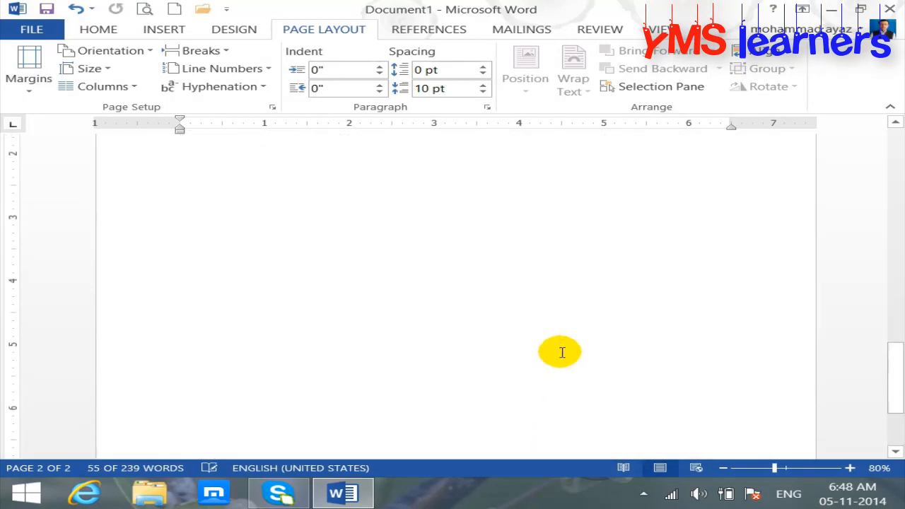
drag(898, 355, 897, 322)
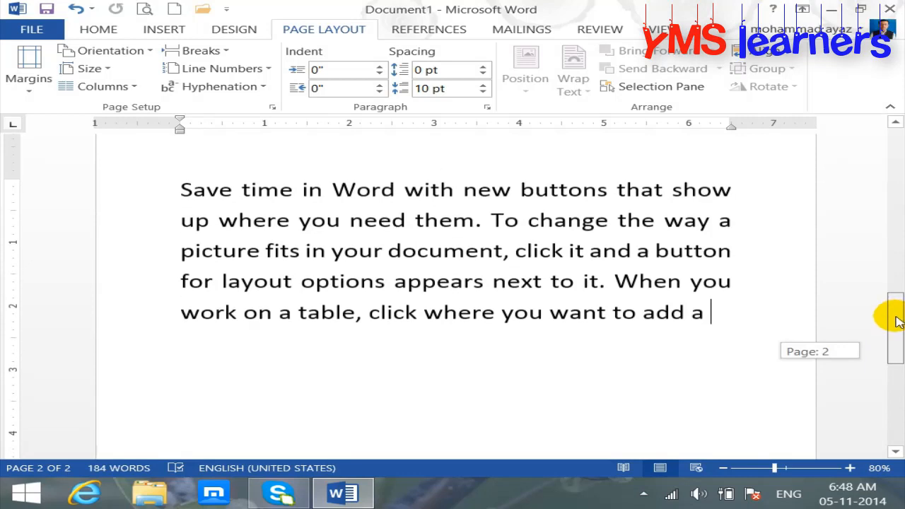
Delete the unfinished last sentence on page 2, from "When you work on a table" to the end
drag(707, 313, 629, 293)
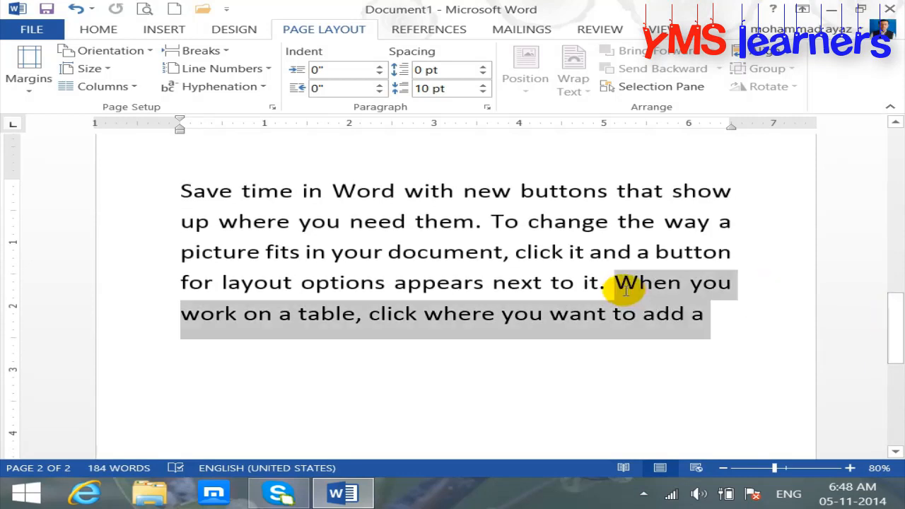
key(Delete)
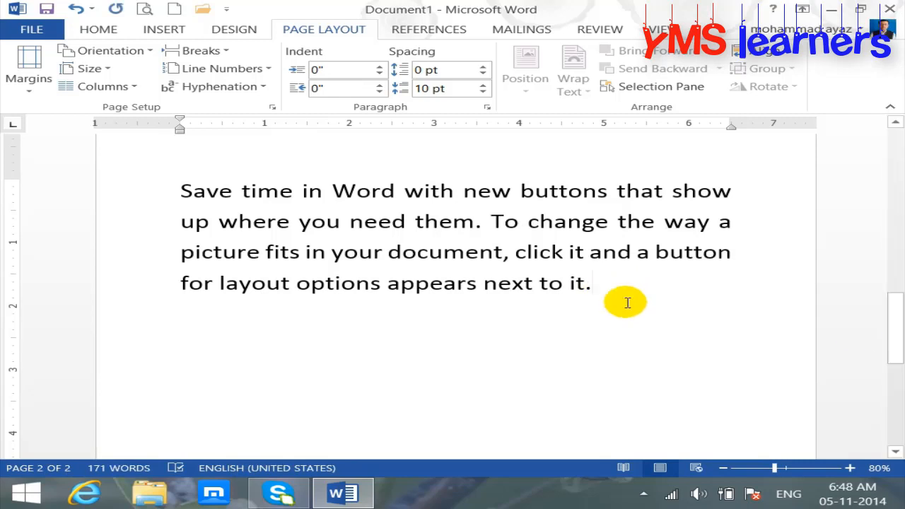
Apply the Narrow margin preset with 0.5" on all sides and examine how the text reflows
drag(895, 347, 895, 325)
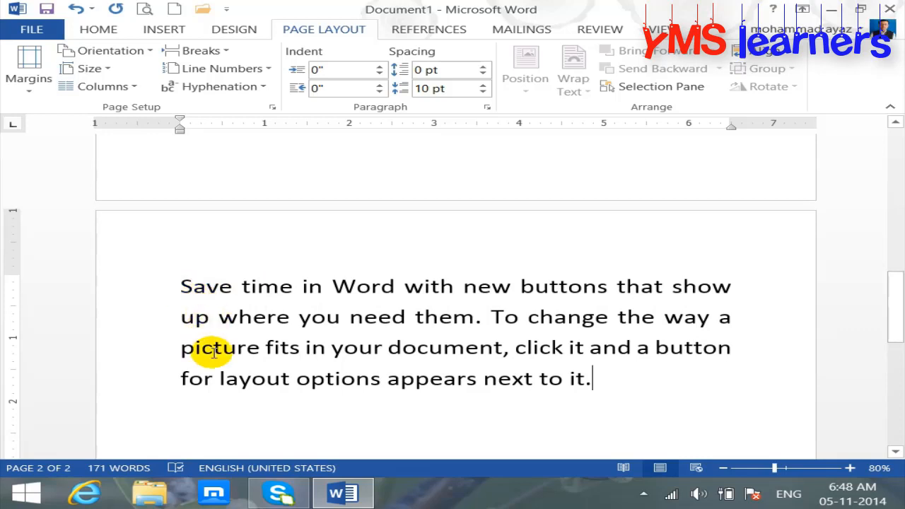
click(29, 89)
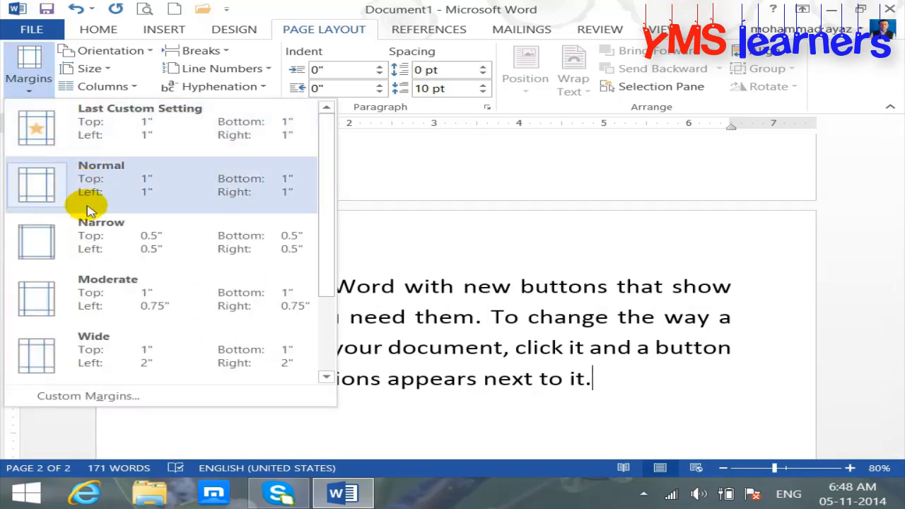
click(49, 244)
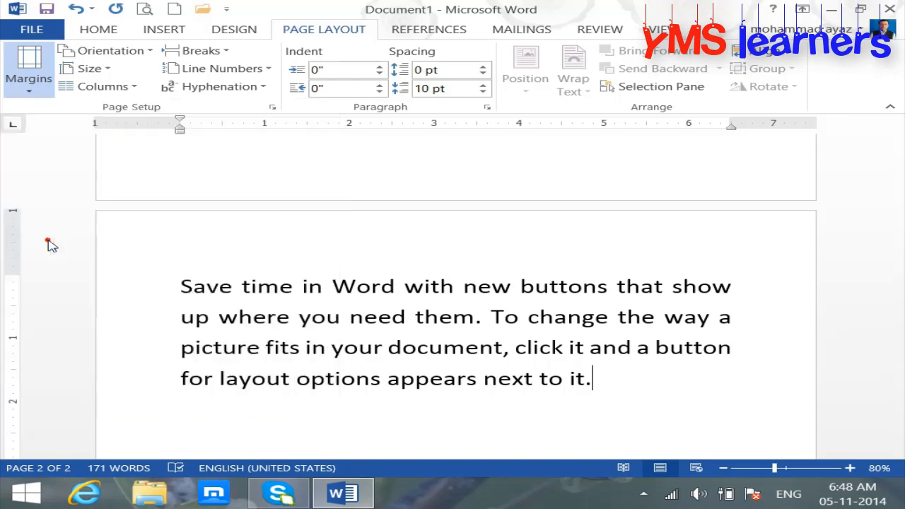
scroll(45, 242, down, 3)
drag(894, 332, 891, 264)
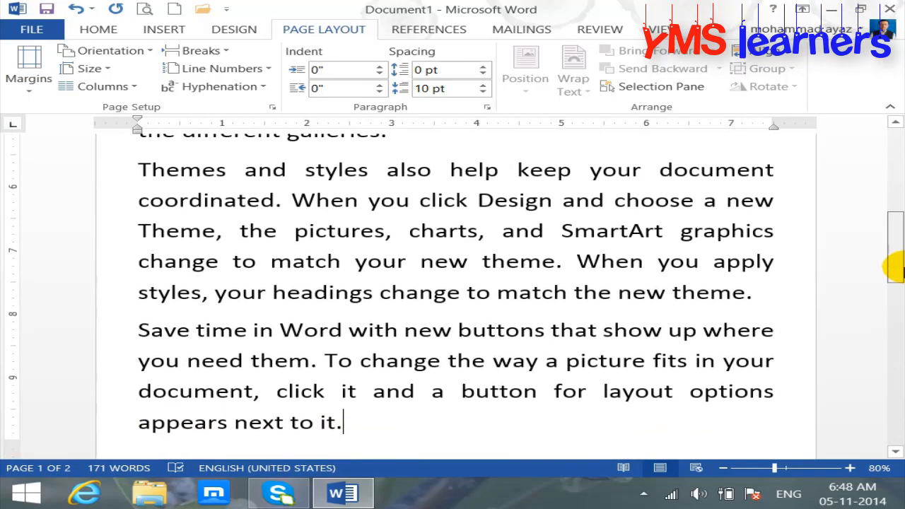
Enable Show text boundaries in the advanced Word options and examine the outlined text area from the document's beginning
click(39, 30)
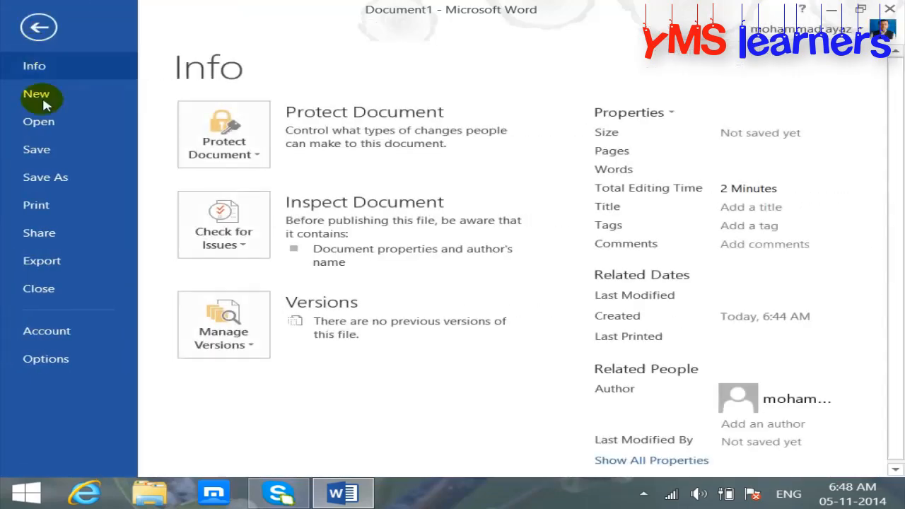
key(Escape)
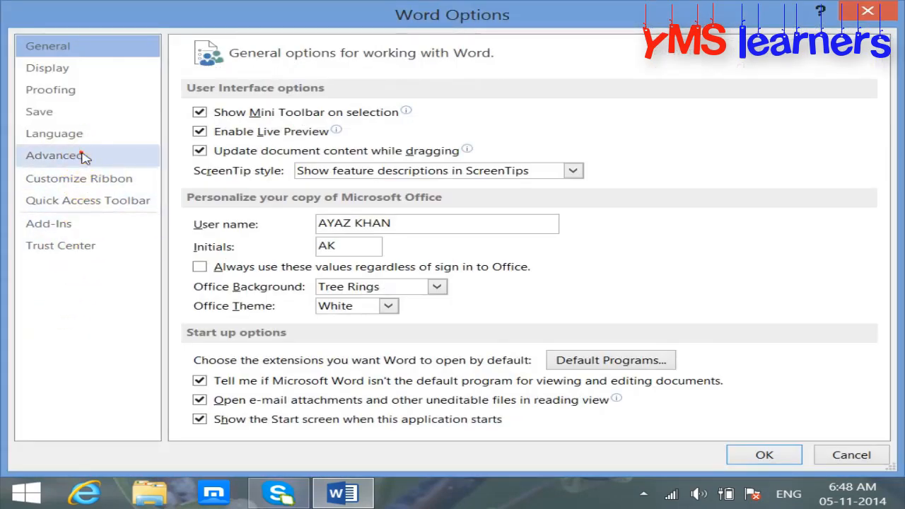
click(83, 157)
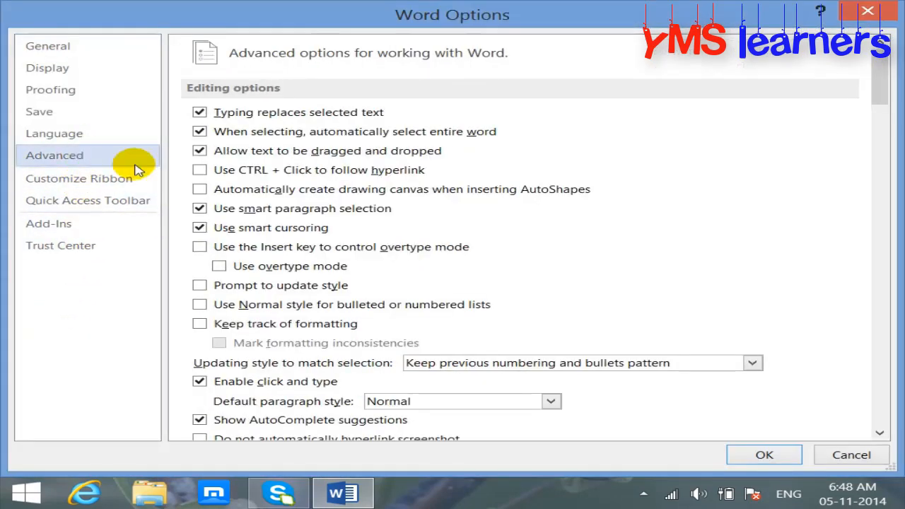
drag(879, 90, 880, 217)
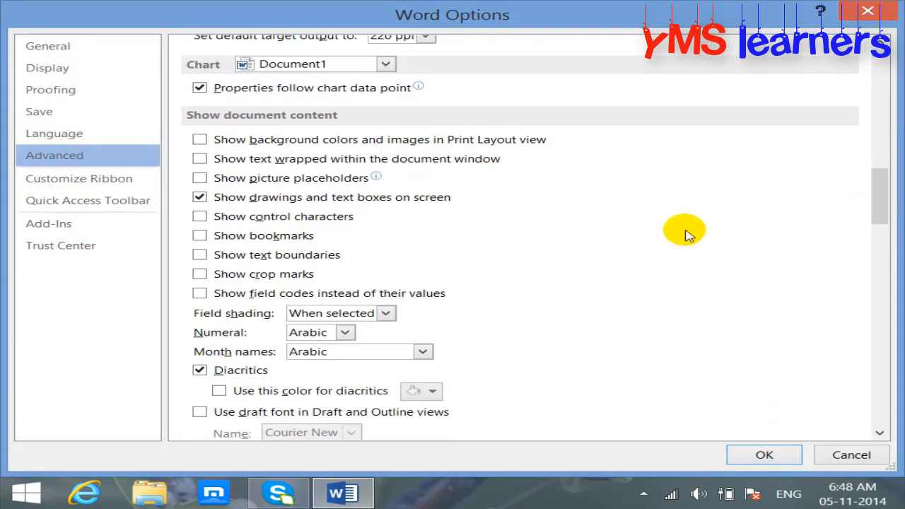
click(200, 254)
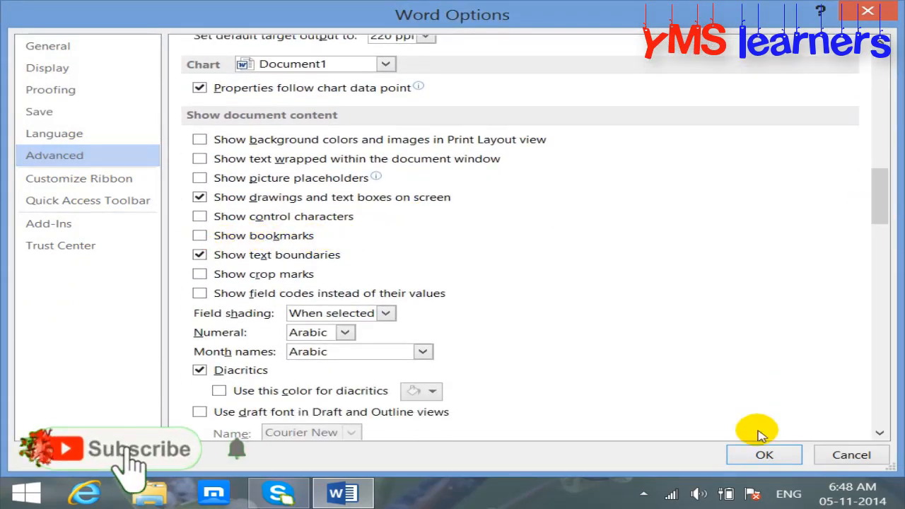
click(763, 454)
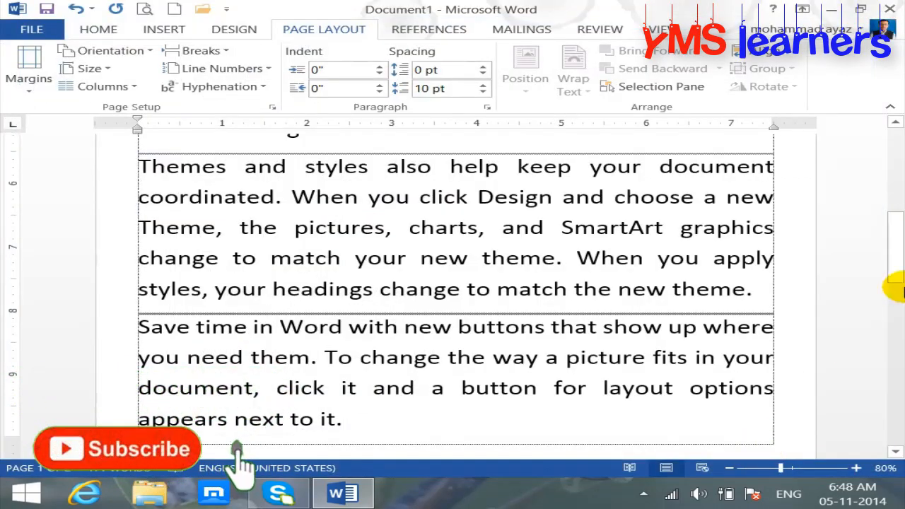
drag(890, 277, 898, 157)
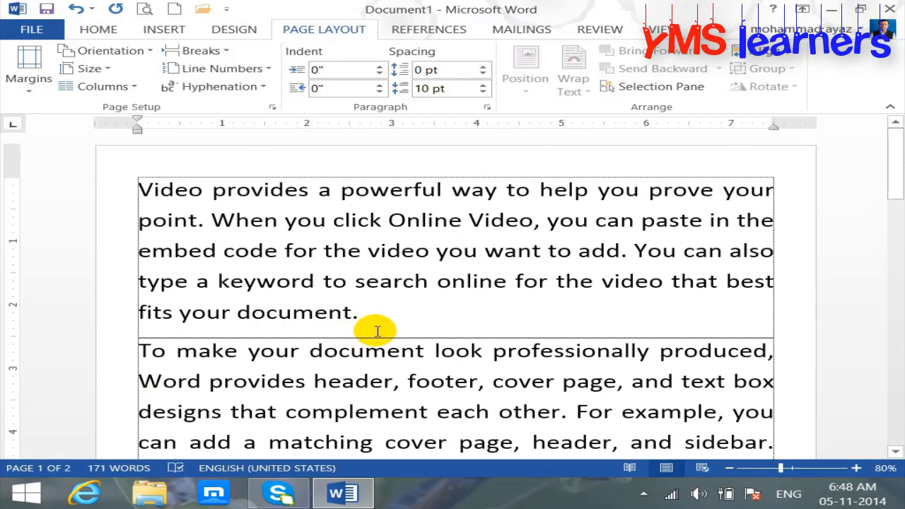
Disable Show text boundaries in the advanced Word options
click(30, 30)
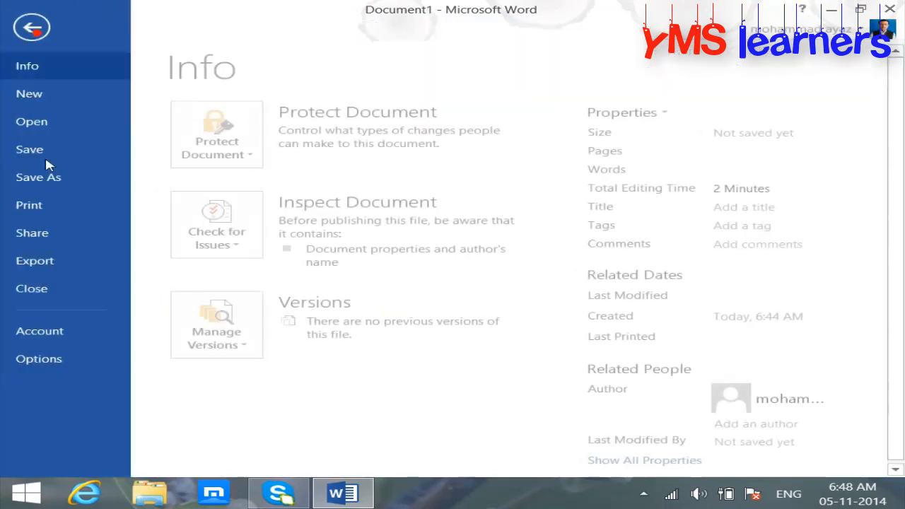
click(44, 303)
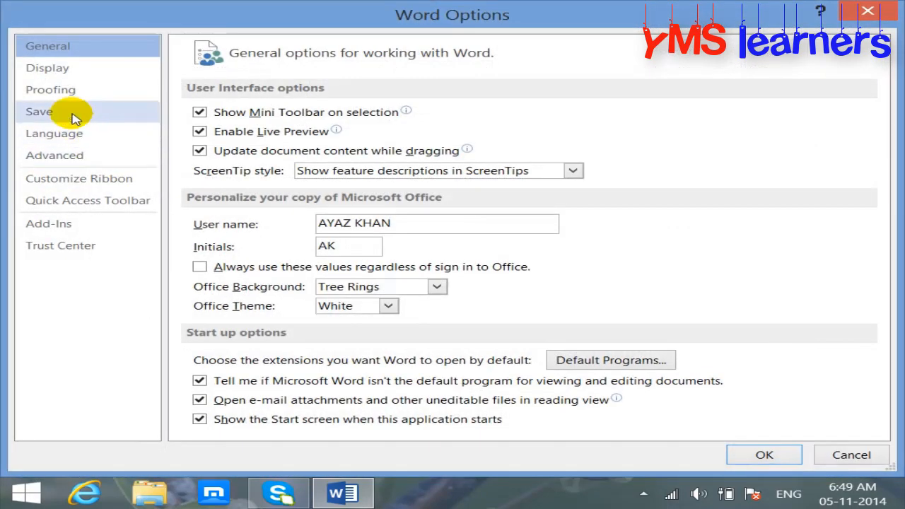
click(78, 160)
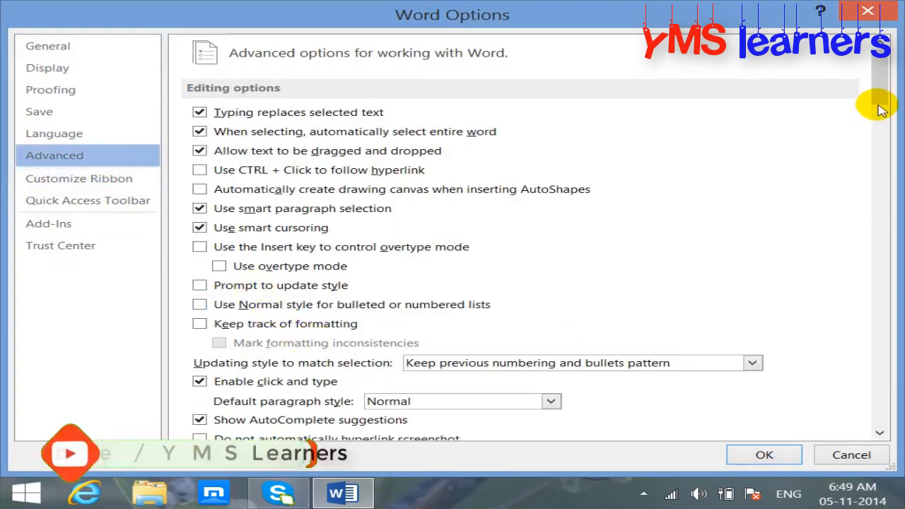
drag(880, 110, 875, 204)
click(199, 293)
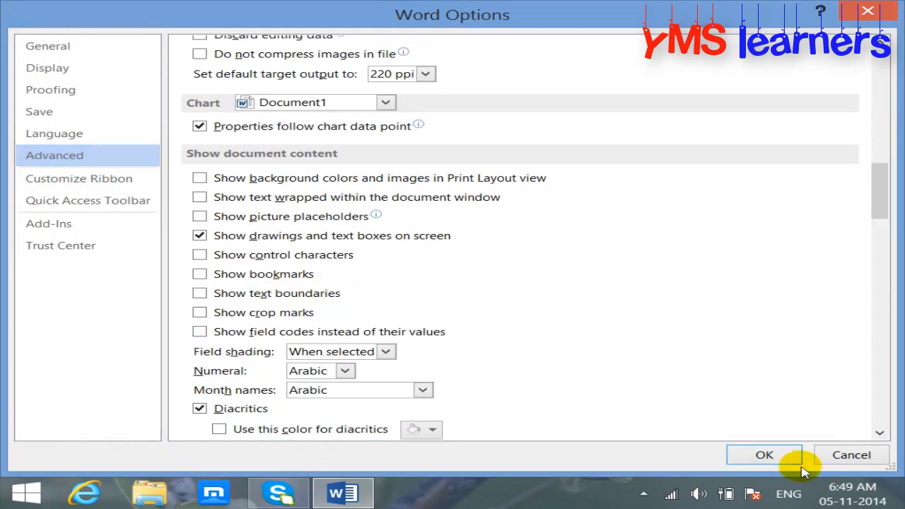
click(781, 456)
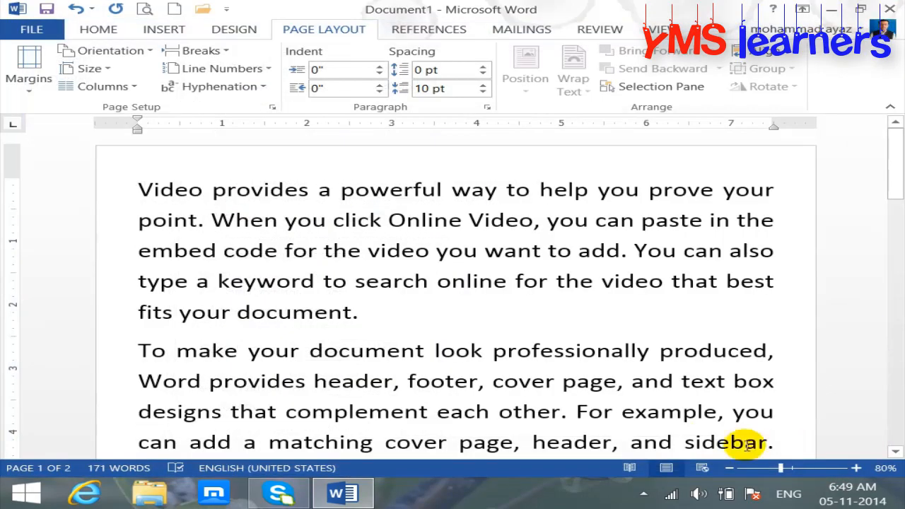
Apply the Moderate margin preset with 1" top and bottom and 0.75" left and right, and review both pages
click(894, 188)
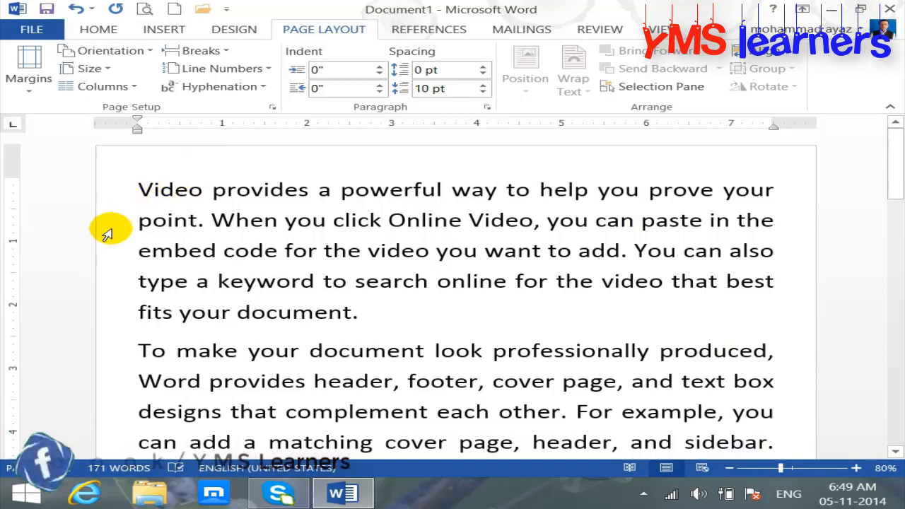
click(35, 99)
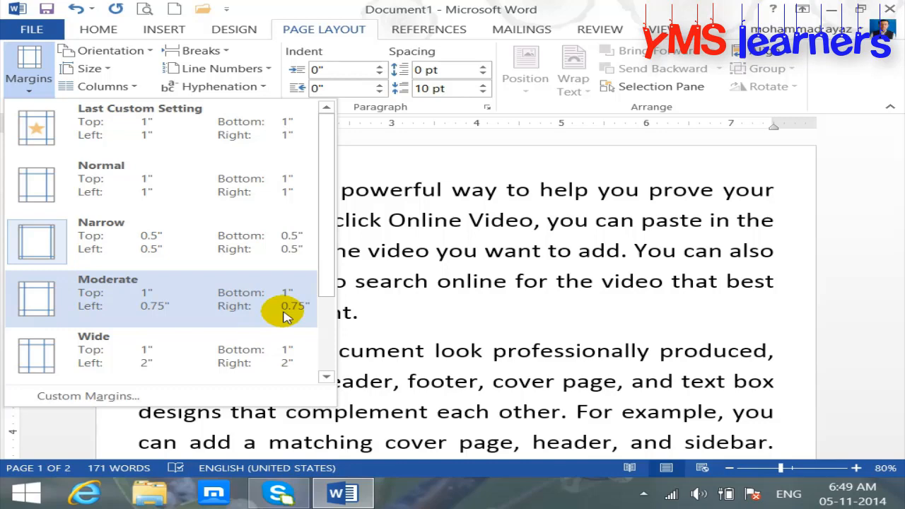
click(218, 297)
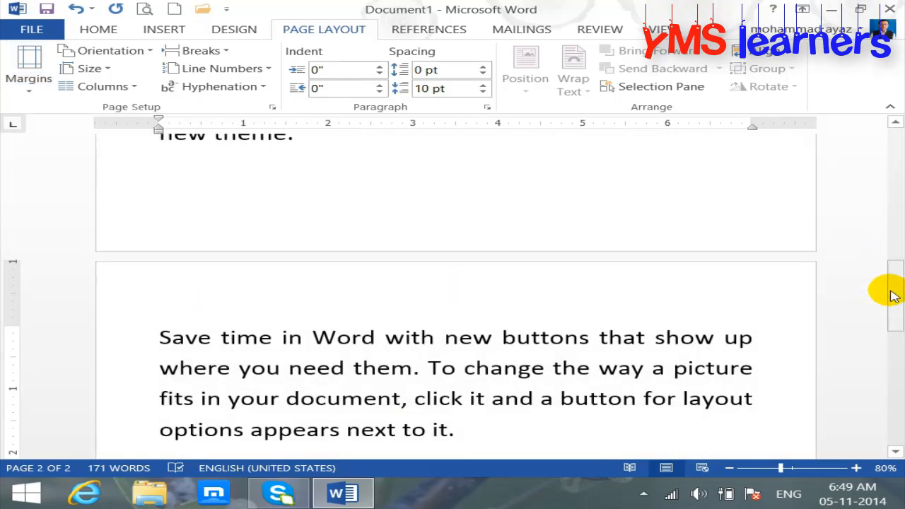
drag(892, 296, 888, 136)
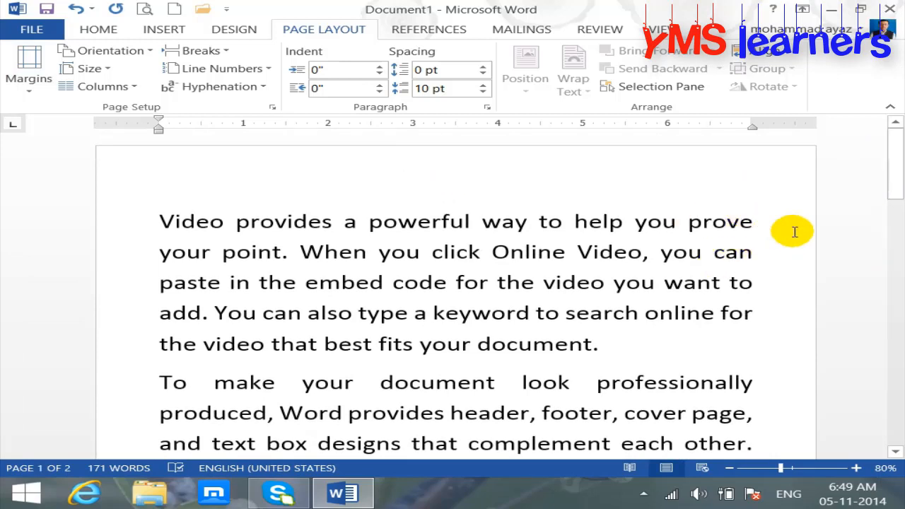
Apply the Wide margin preset with 1" top and bottom and 2" left and right, and review both pages
click(26, 83)
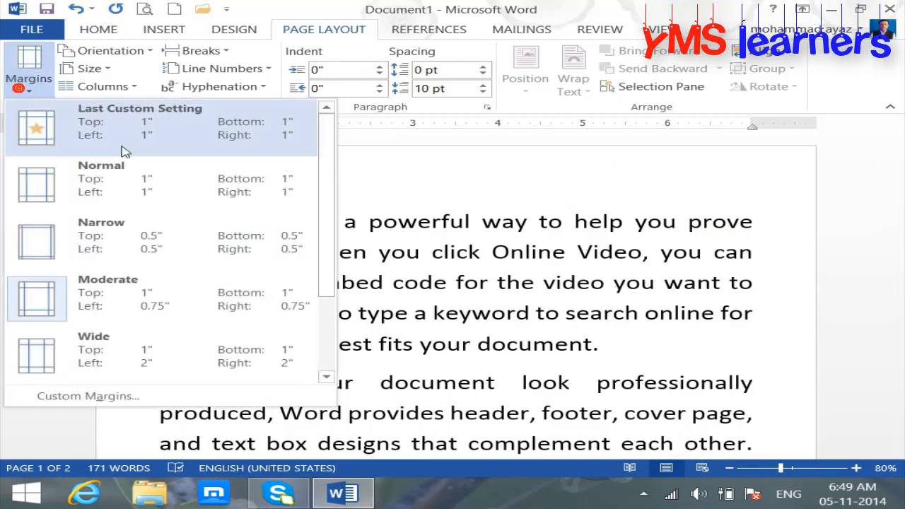
drag(332, 235, 337, 296)
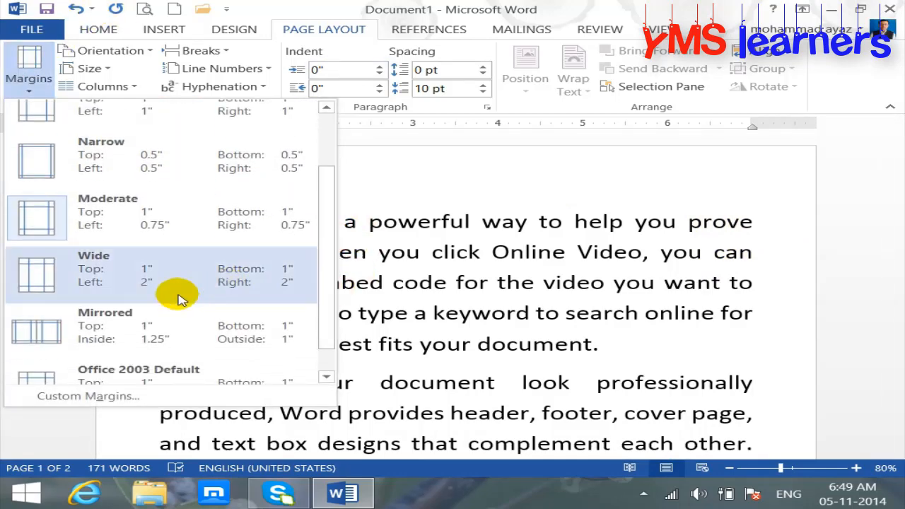
click(99, 284)
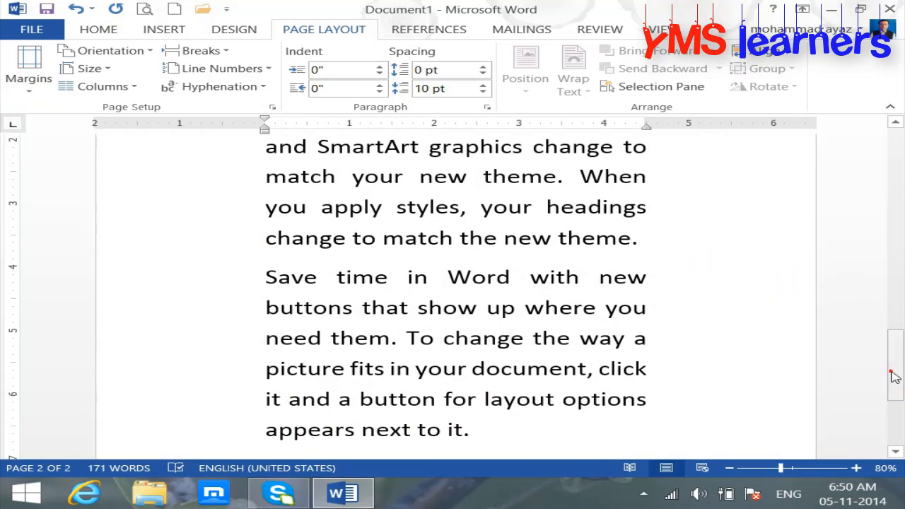
drag(895, 372, 895, 164)
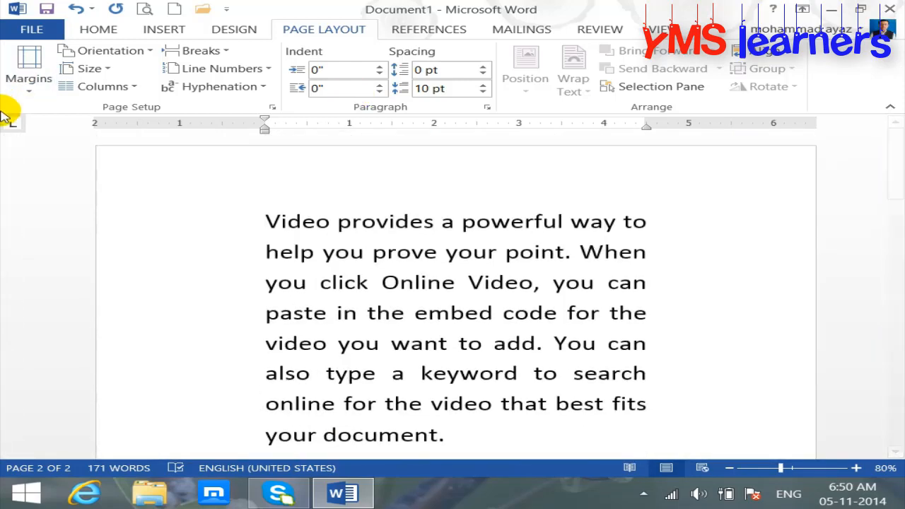
Look through the remaining margin presets, including Mirrored, and apply Narrow margins of 0.5" on all sides
click(29, 84)
drag(332, 222, 329, 293)
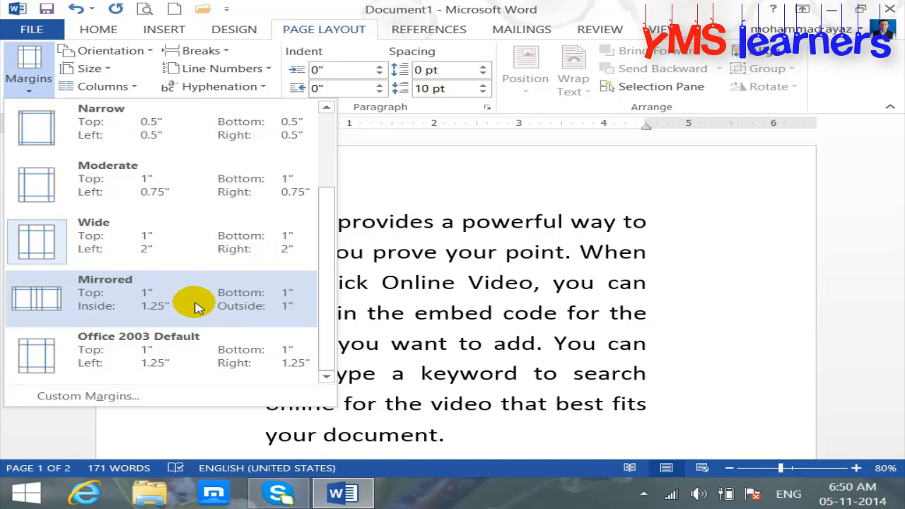
click(122, 131)
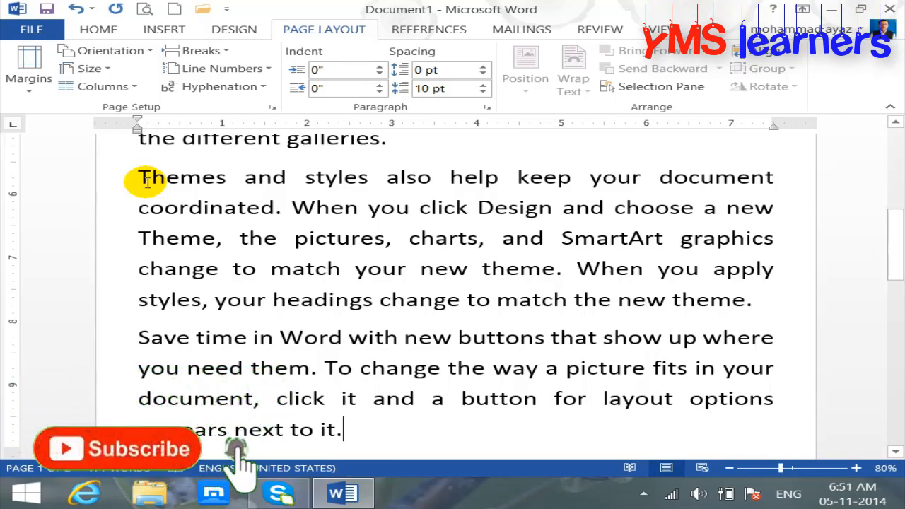
Copy all of the document's text and paste it three times over the selection to extend the document
key(ctrl+a)
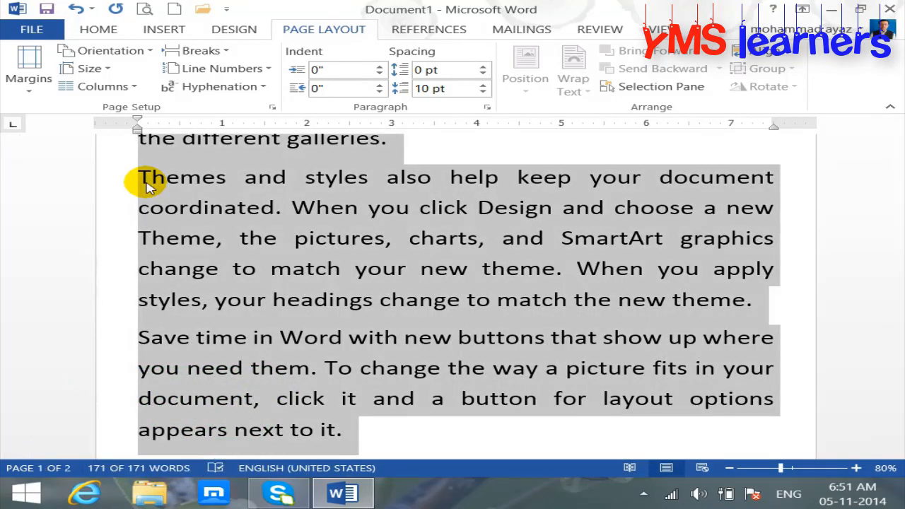
key(ctrl+v)
key(ctrl+v)
key(ctrl+v)
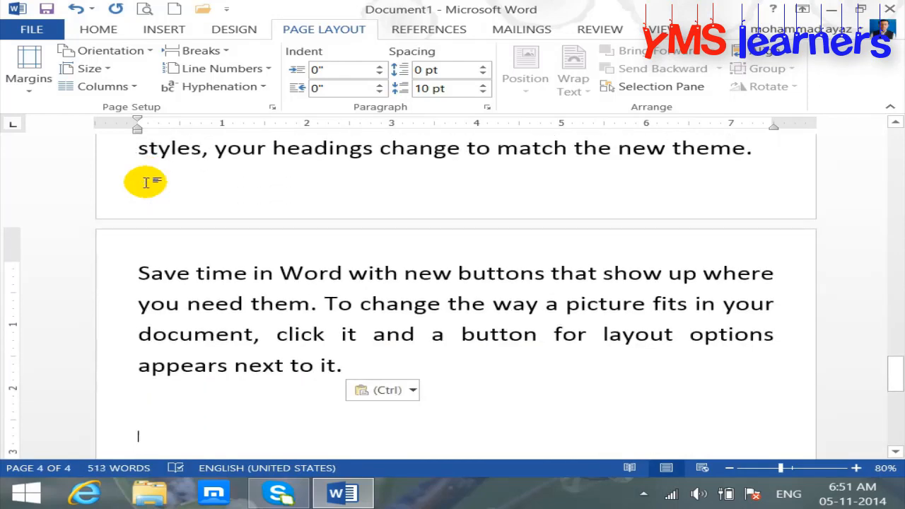
Apply the Mirrored margin preset with 1" top and bottom, 1.25" inside and 1" outside
click(32, 83)
drag(326, 242, 338, 341)
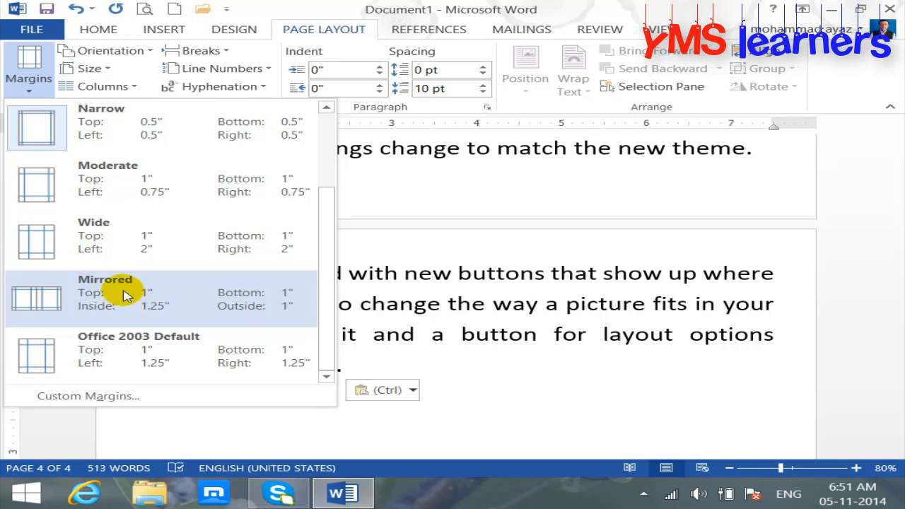
click(123, 295)
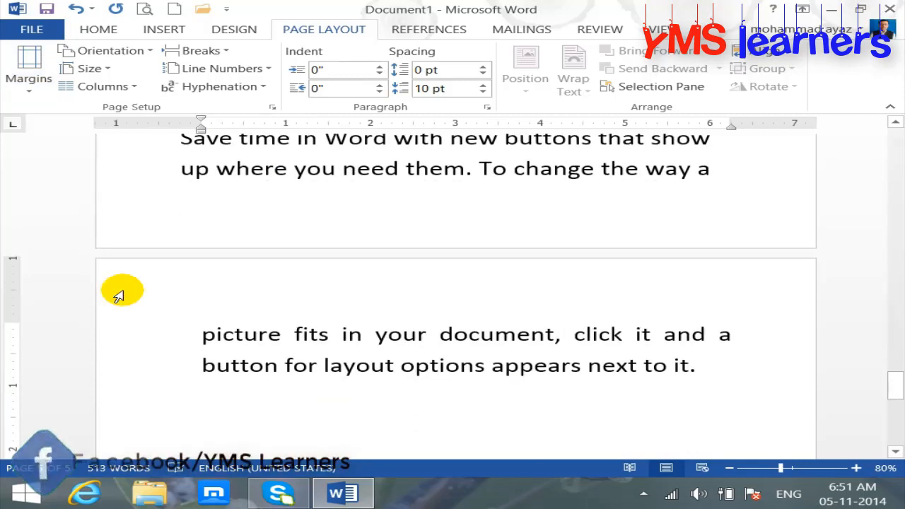
Open the print preview and reduce it to 20% to compare the mirrored margins on facing pages
click(143, 11)
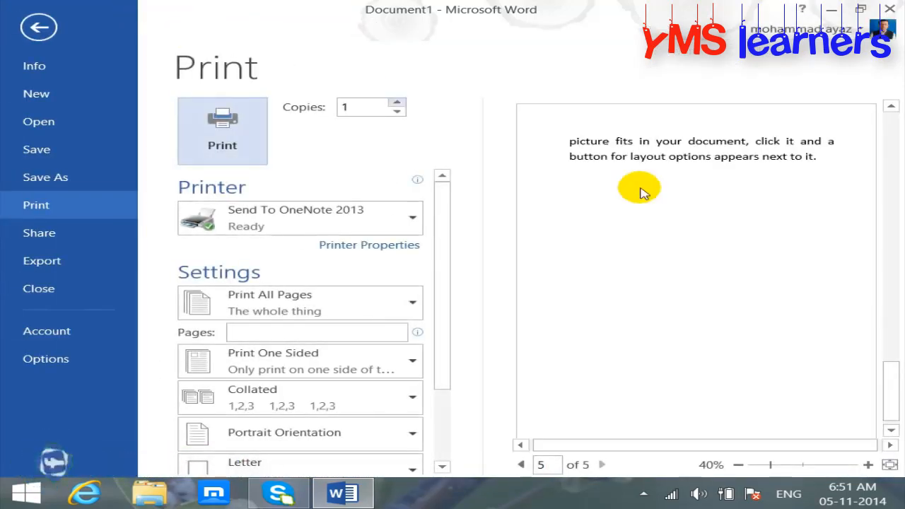
drag(895, 367, 884, 305)
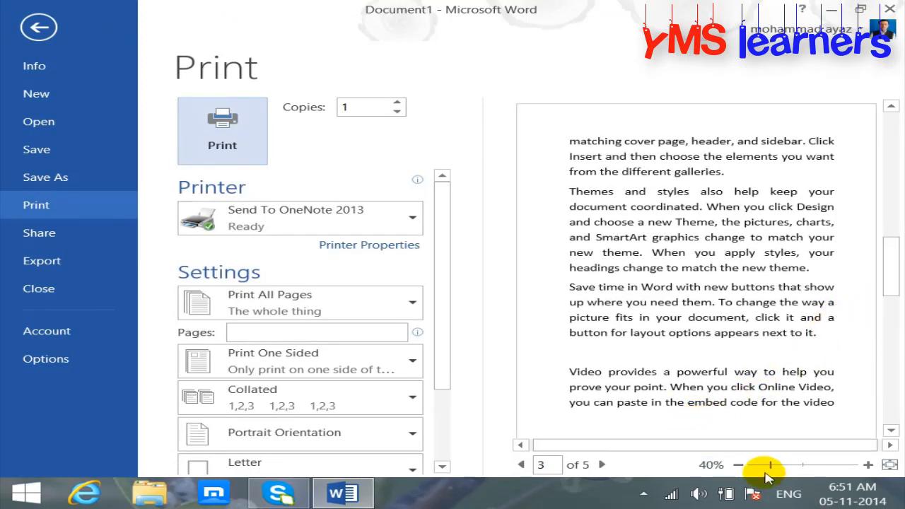
click(738, 465)
click(739, 465)
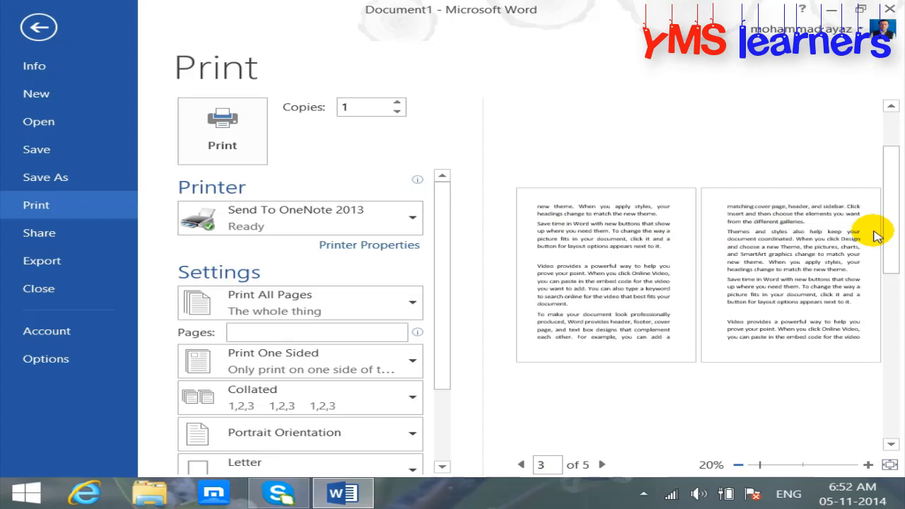
Leave the print preview and apply the Office 2003 Default margins: 1" top and bottom, 1.25" left and right
click(38, 27)
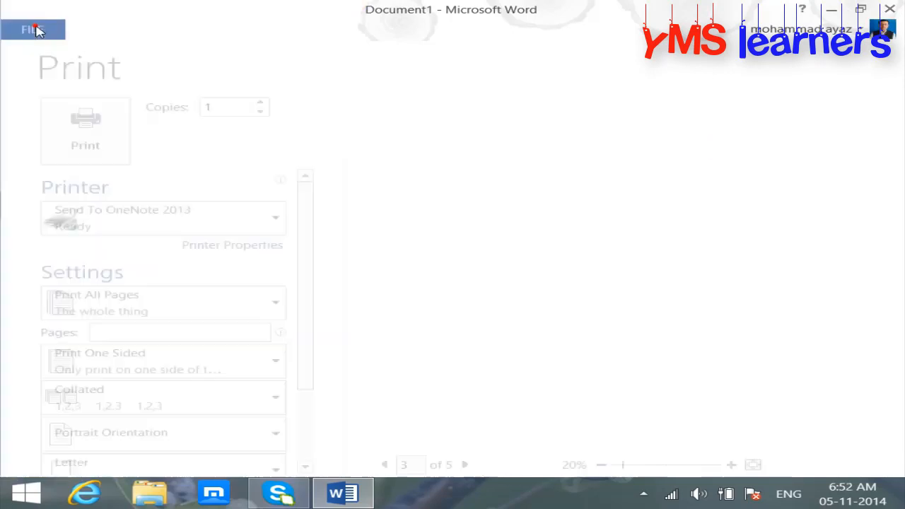
click(31, 90)
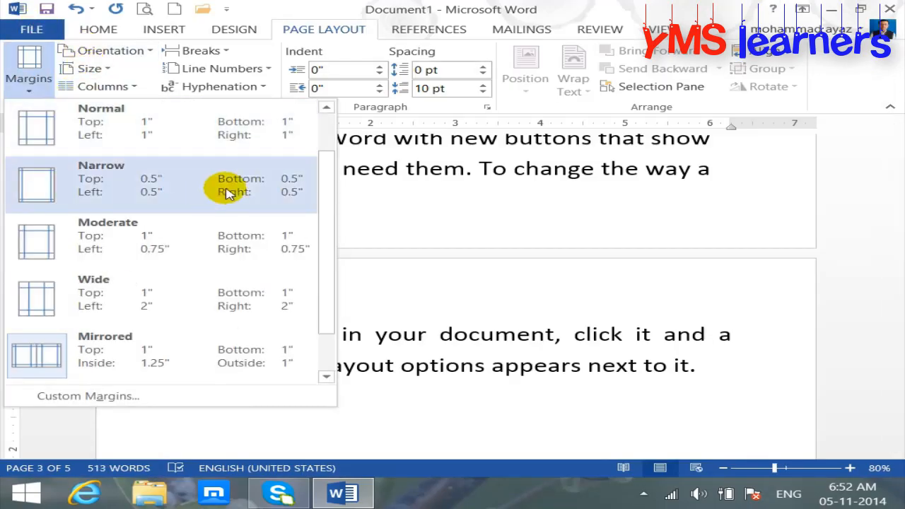
drag(321, 175, 337, 248)
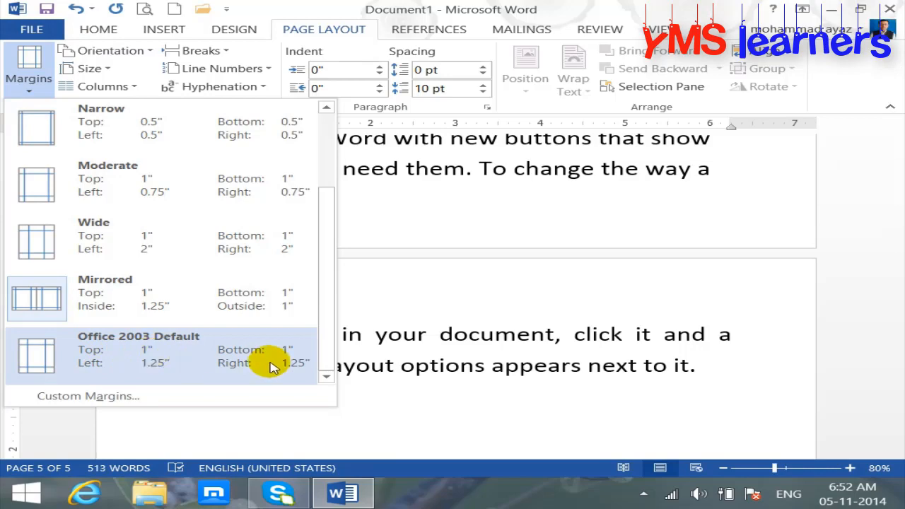
click(175, 363)
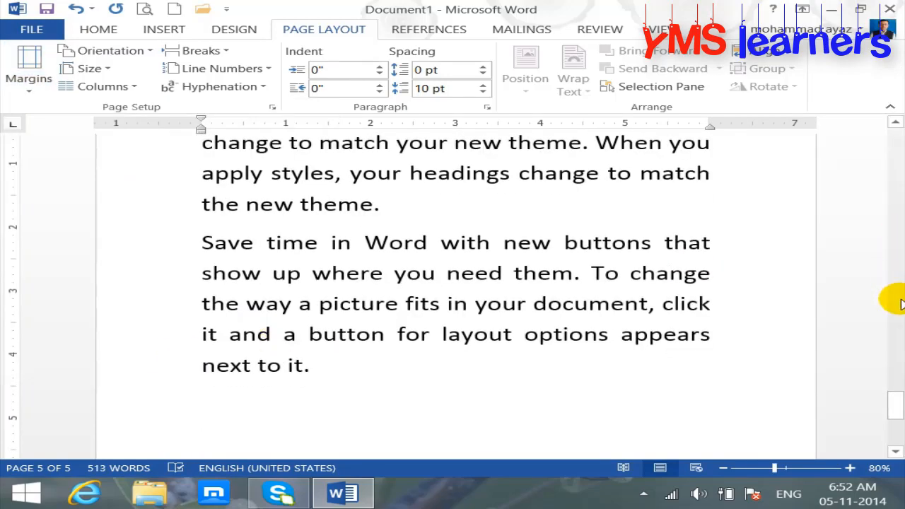
drag(898, 408, 892, 125)
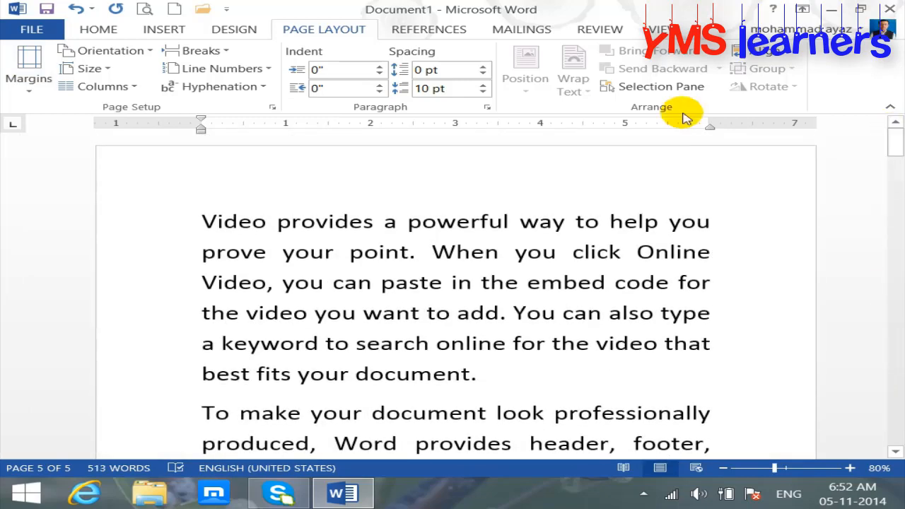
Apply the Normal margin preset with 1" on all sides and return to the first page
click(24, 103)
scroll(66, 133, down, 2)
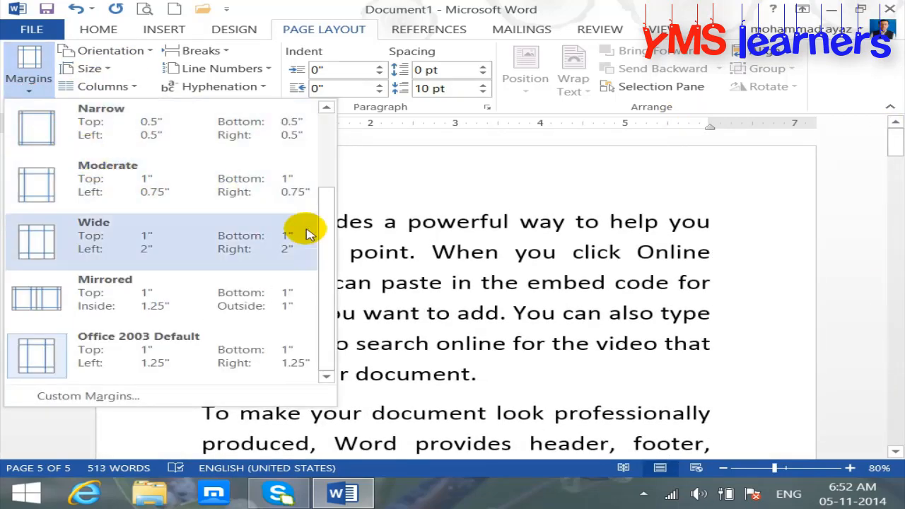
scroll(329, 251, up, 2)
click(106, 179)
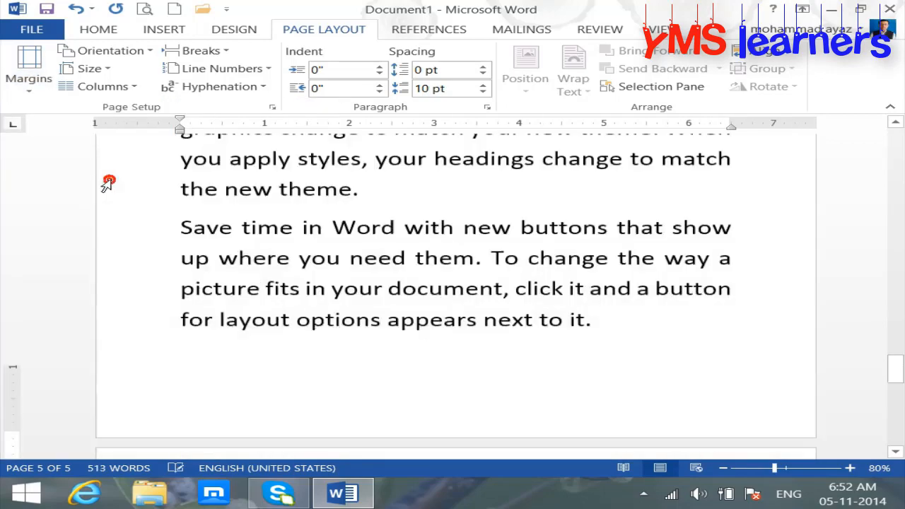
drag(891, 371, 895, 134)
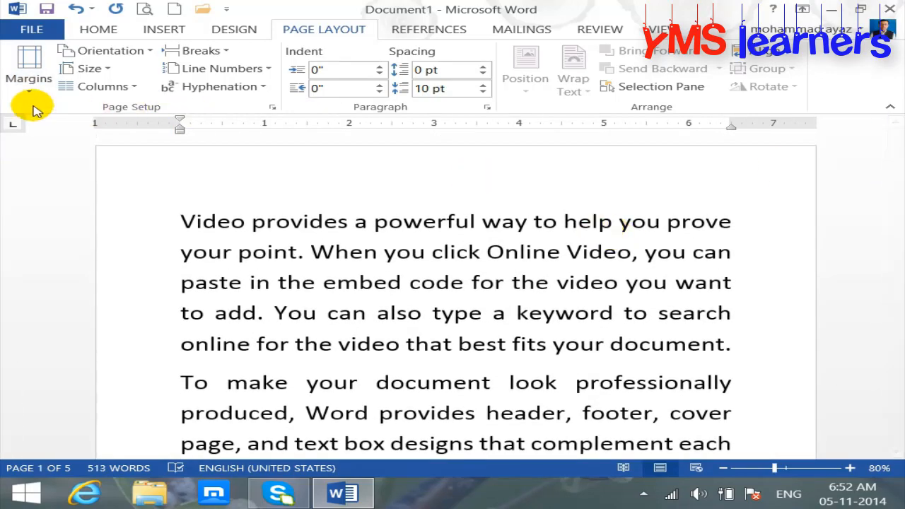
Set a custom top margin of 2" for the whole document and return to the first page
click(30, 81)
scroll(322, 190, down, 2)
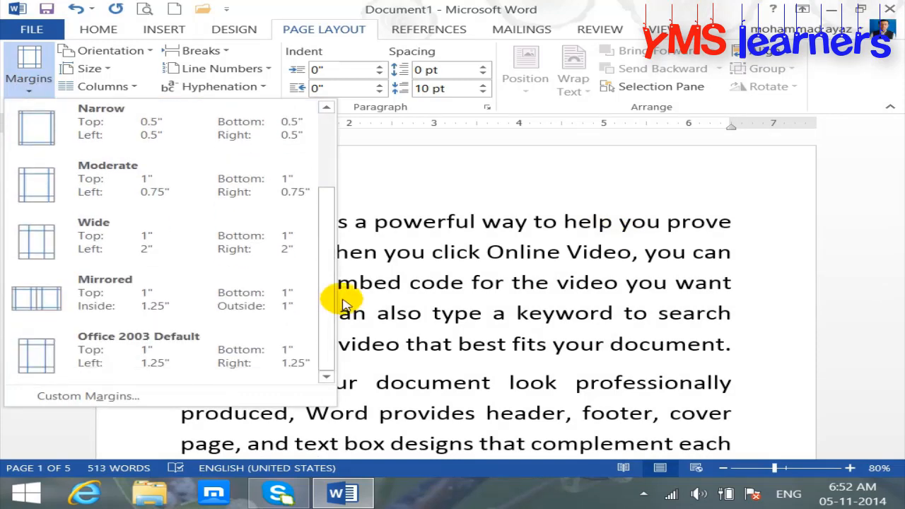
click(117, 398)
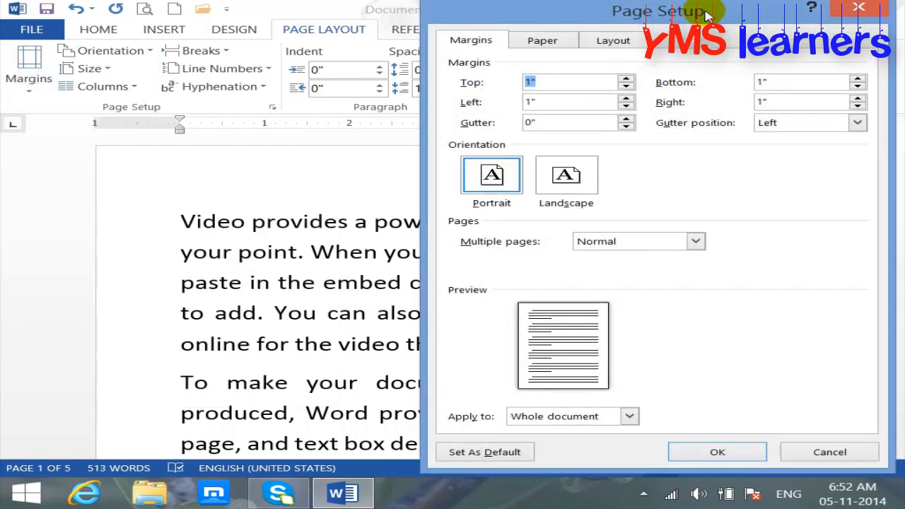
drag(700, 13, 500, 53)
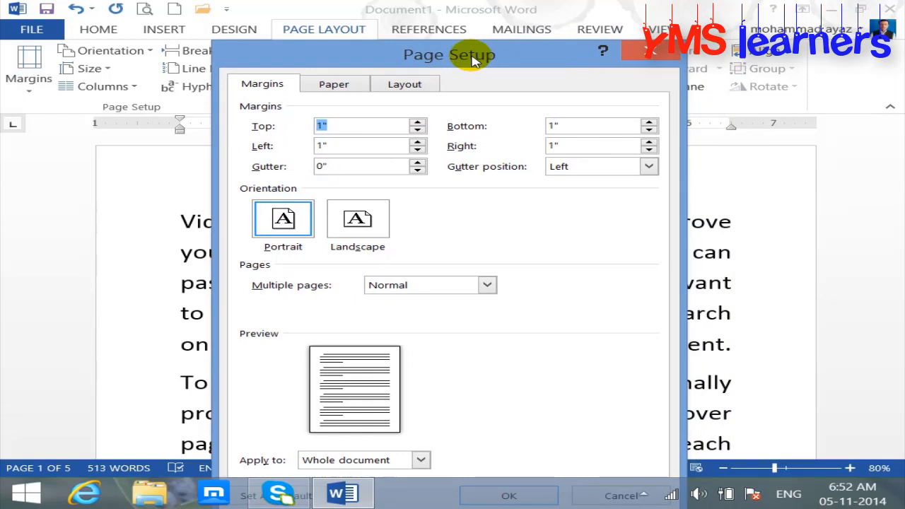
click(472, 62)
click(346, 125)
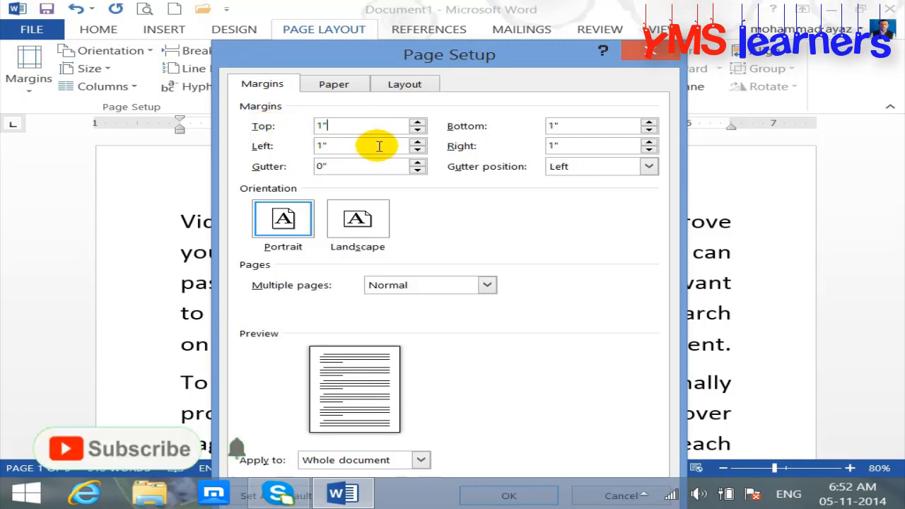
key(BackSpace)
key(BackSpace)
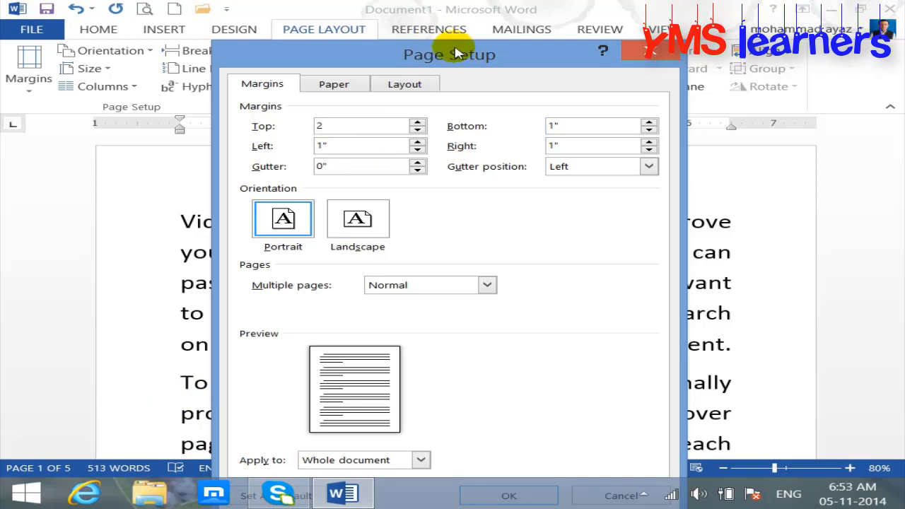
key(Return)
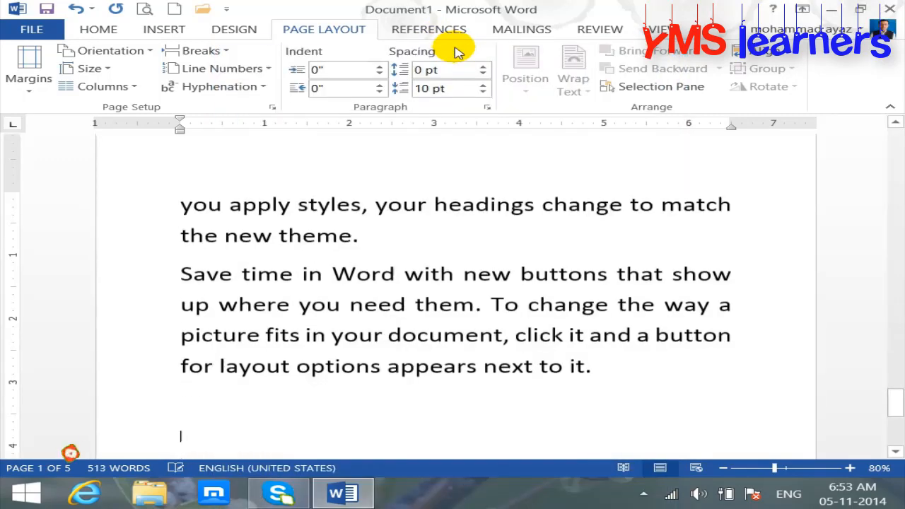
drag(890, 410, 869, 137)
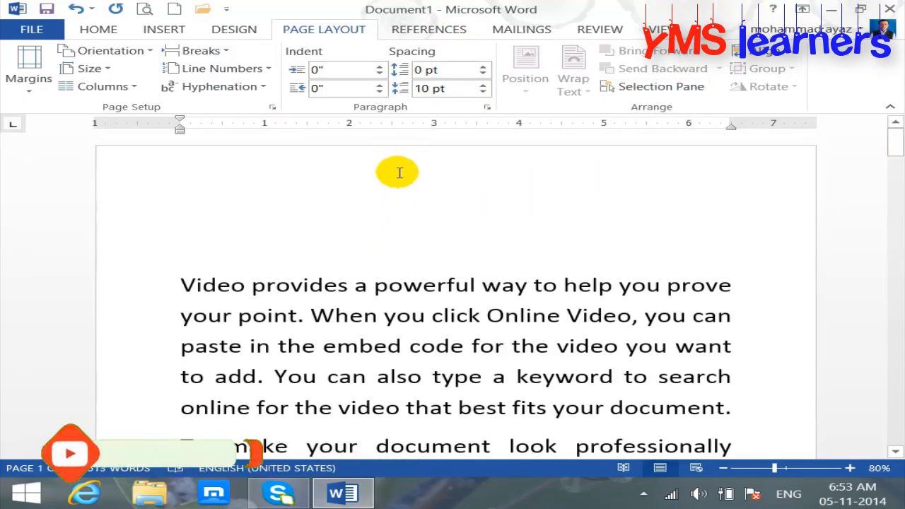
Check the top margin of the first page in the print preview at 40%, and return to the document's start
click(145, 10)
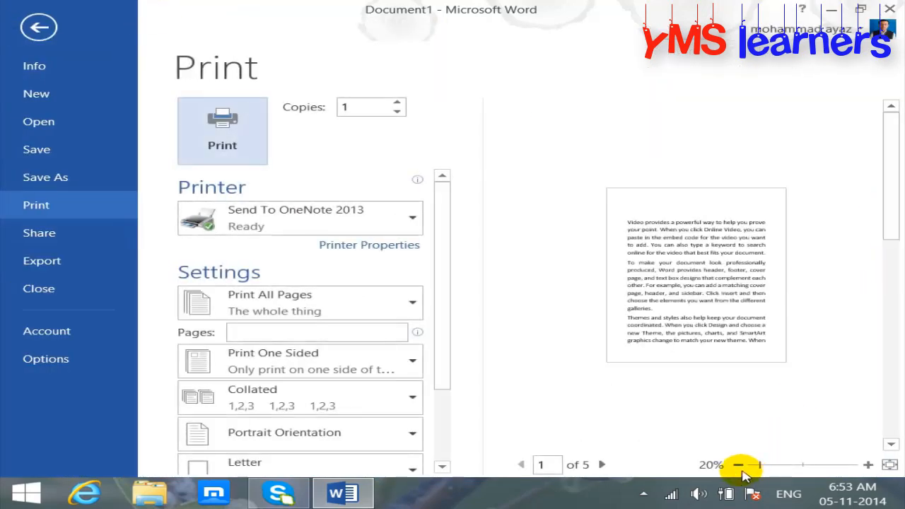
click(868, 464)
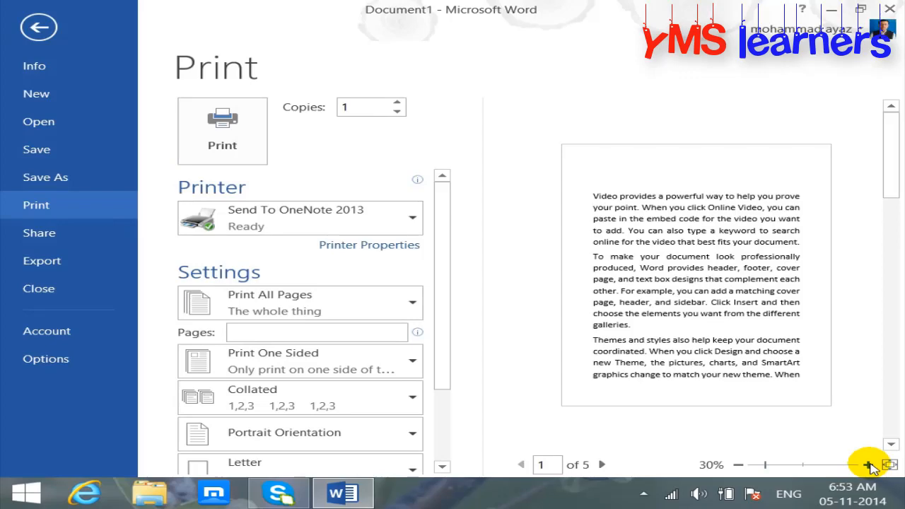
click(868, 464)
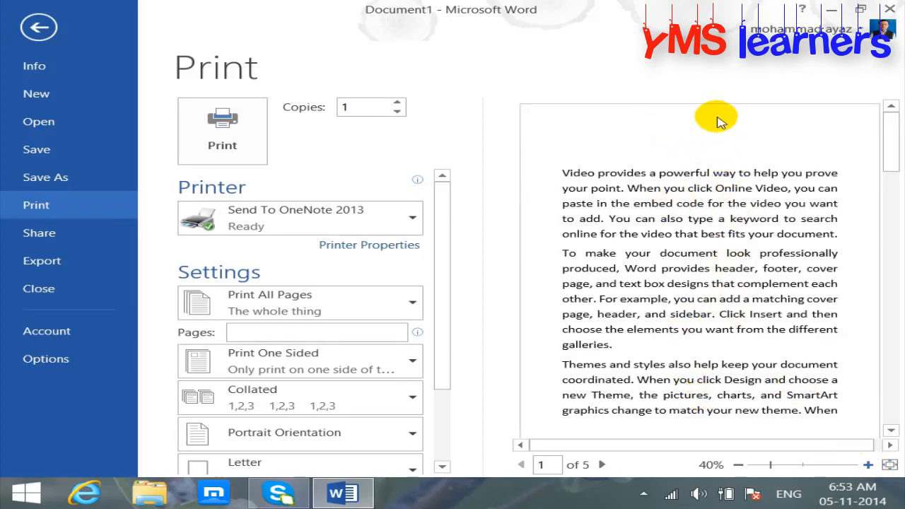
mouse_move(884, 147)
mouse_down()
mouse_move(892, 171)
mouse_move(888, 142)
mouse_up()
click(47, 28)
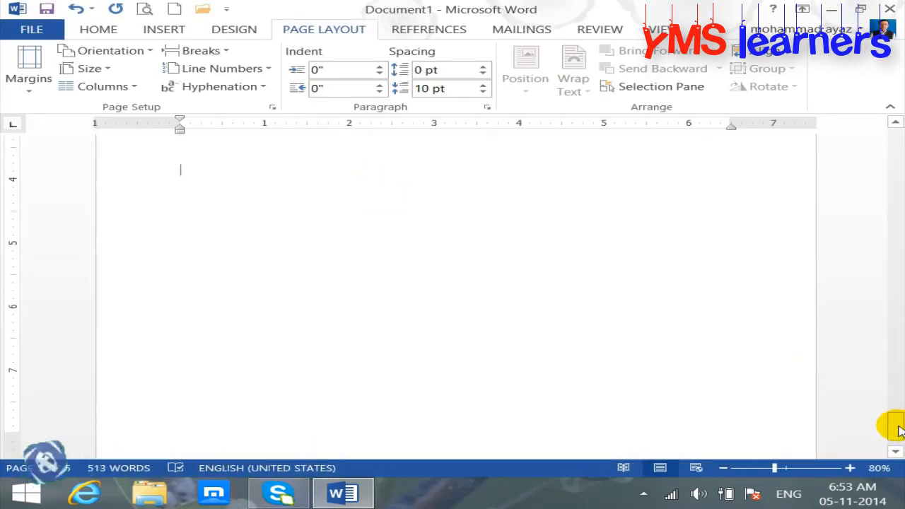
drag(898, 427, 892, 127)
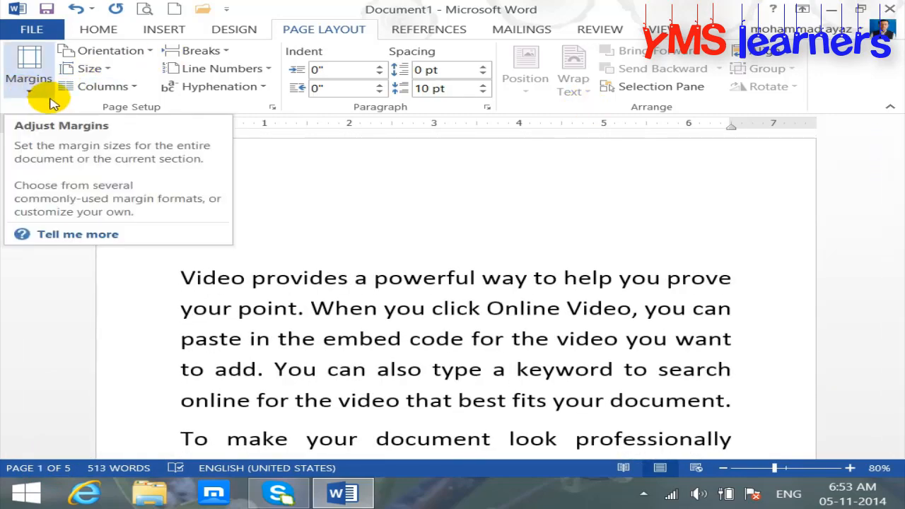
click(272, 107)
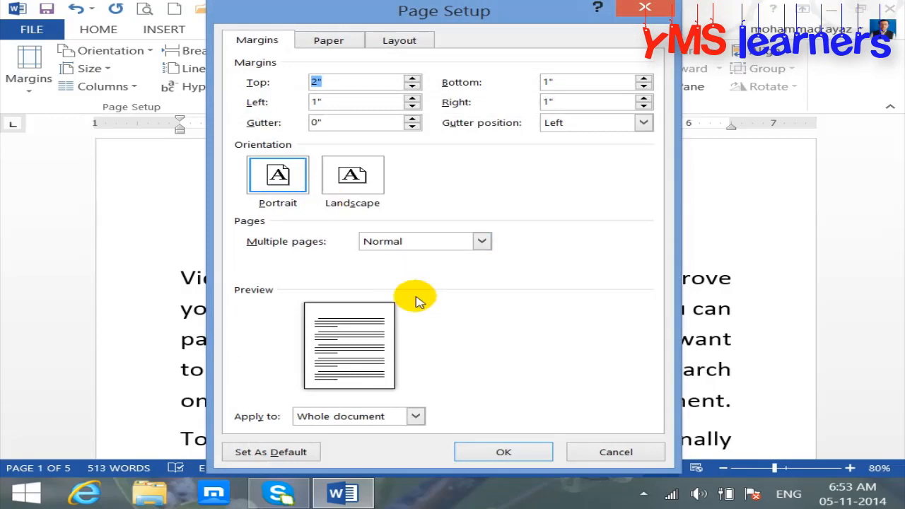
click(634, 14)
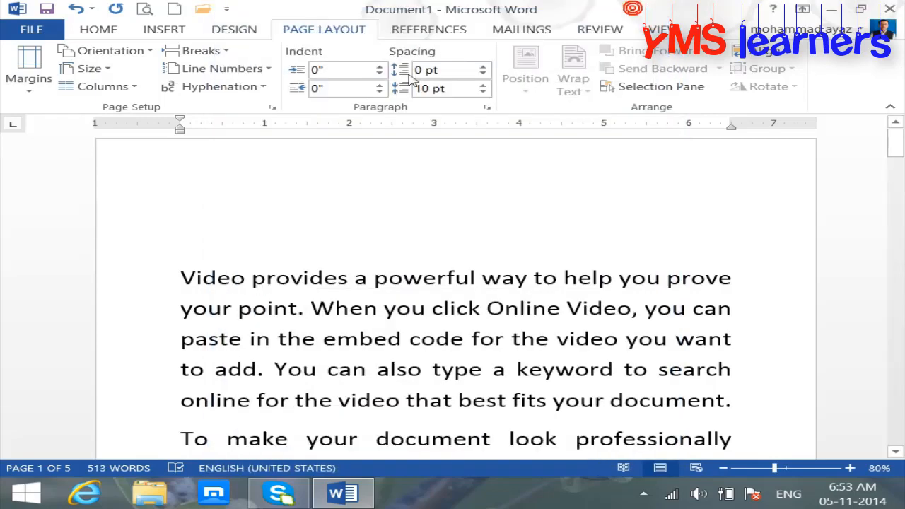
scroll(231, 127, down, 5)
double_click(229, 125)
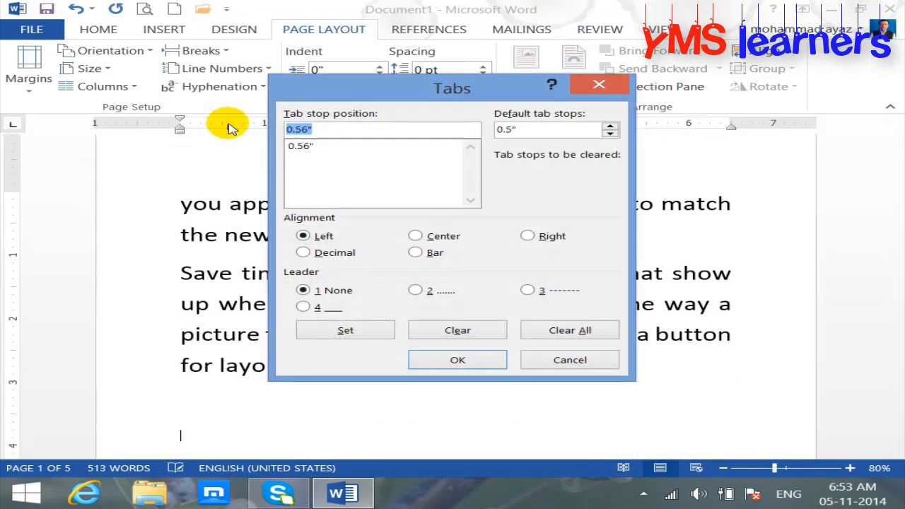
click(605, 89)
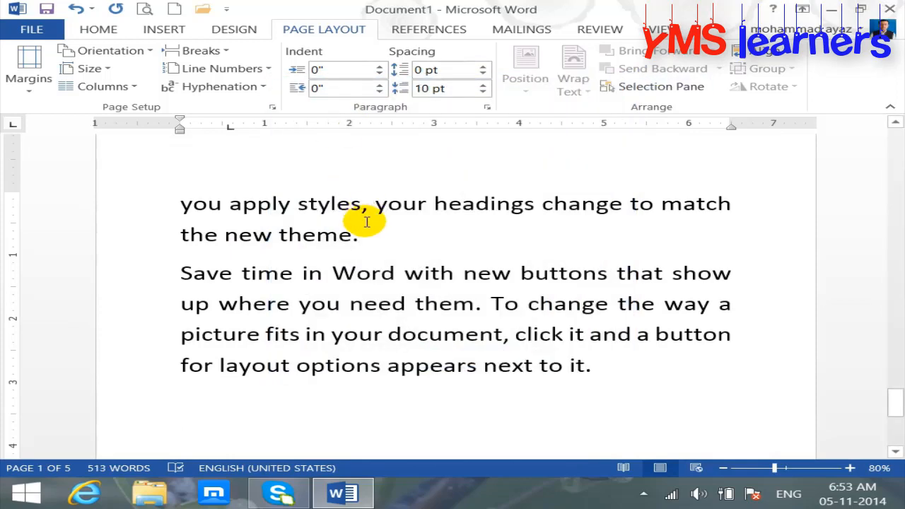
key(ctrl+z)
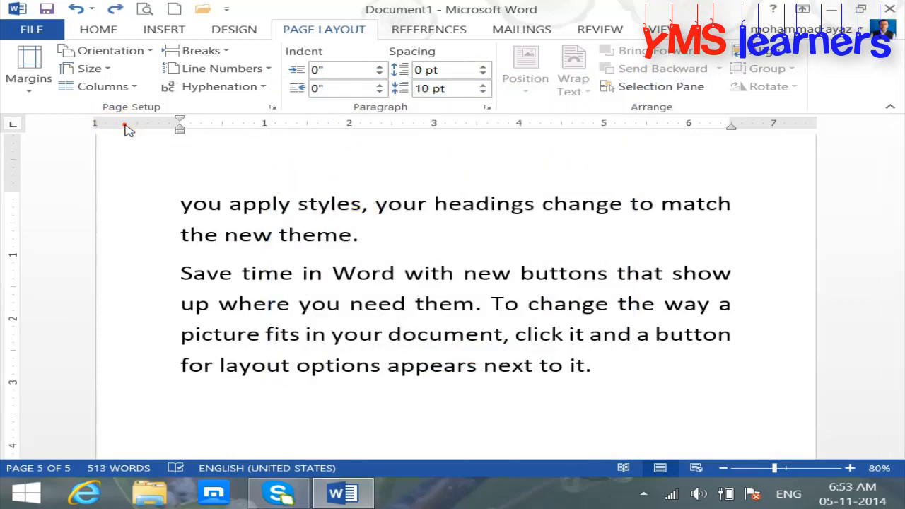
Enter a custom top margin of 0, accept the automatic fix to 0.33", and apply it to the whole document
double_click(125, 126)
drag(521, 11, 556, 18)
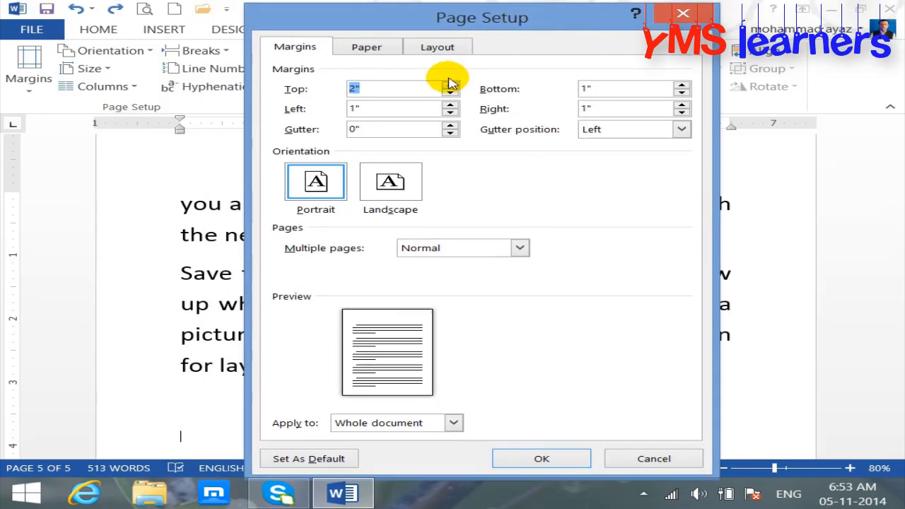
text(0)
click(448, 80)
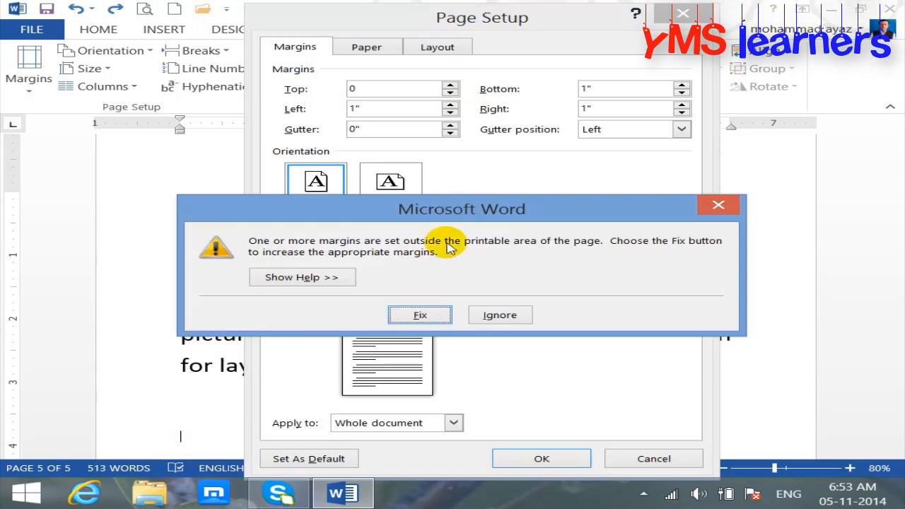
click(419, 316)
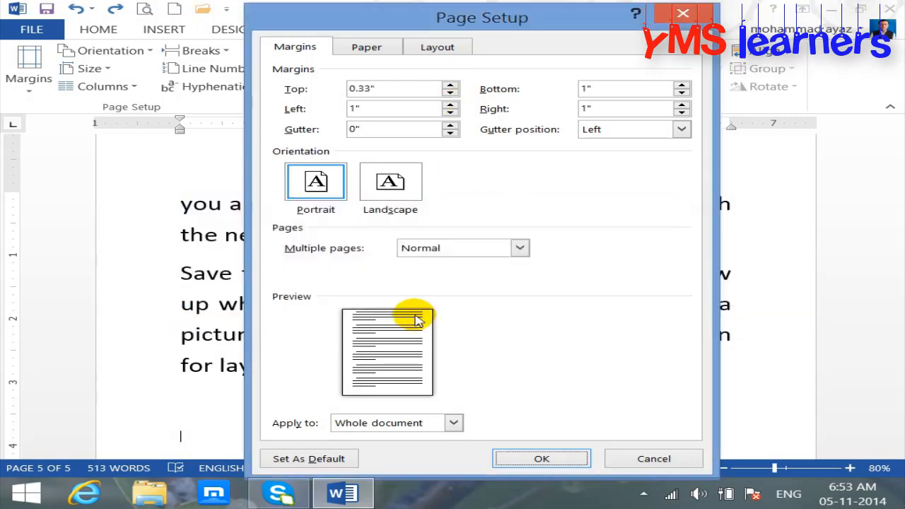
click(541, 458)
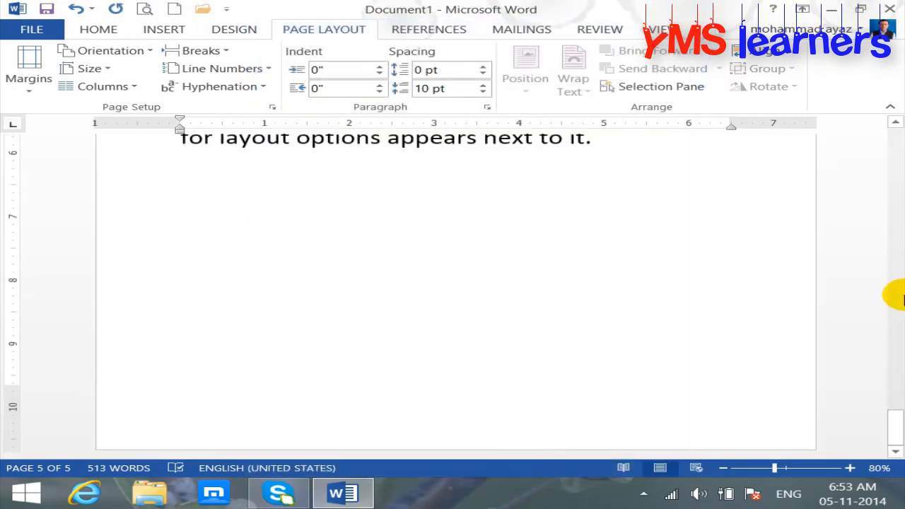
drag(895, 396, 889, 133)
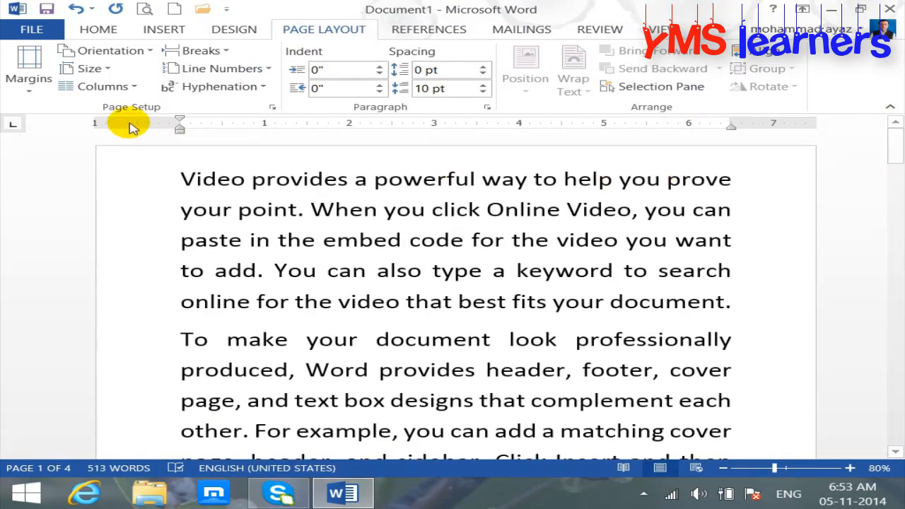
Set the whole document's top margin to 1" in Page Setup and return to the first page
click(272, 108)
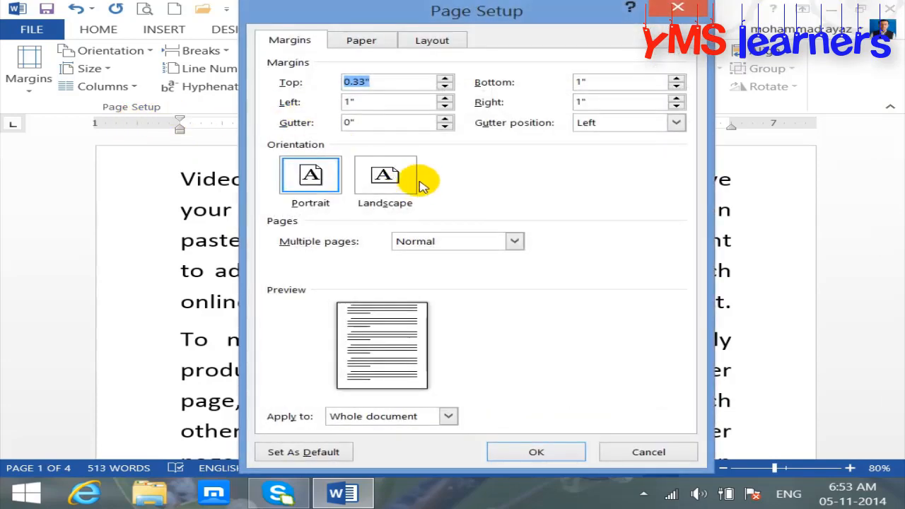
double_click(398, 89)
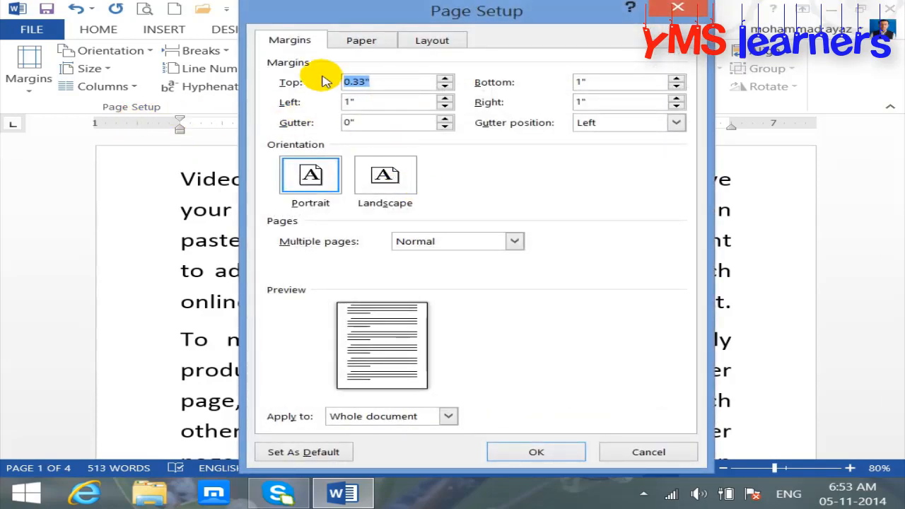
text(1)
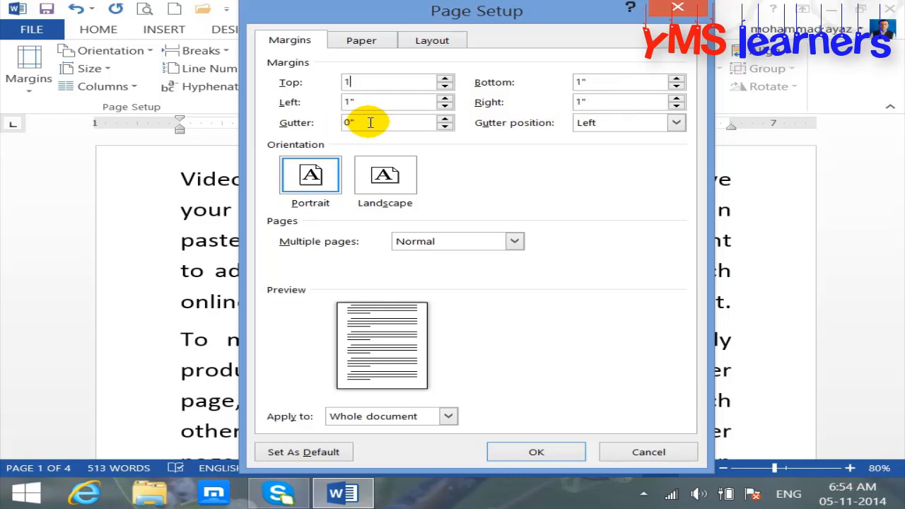
click(529, 460)
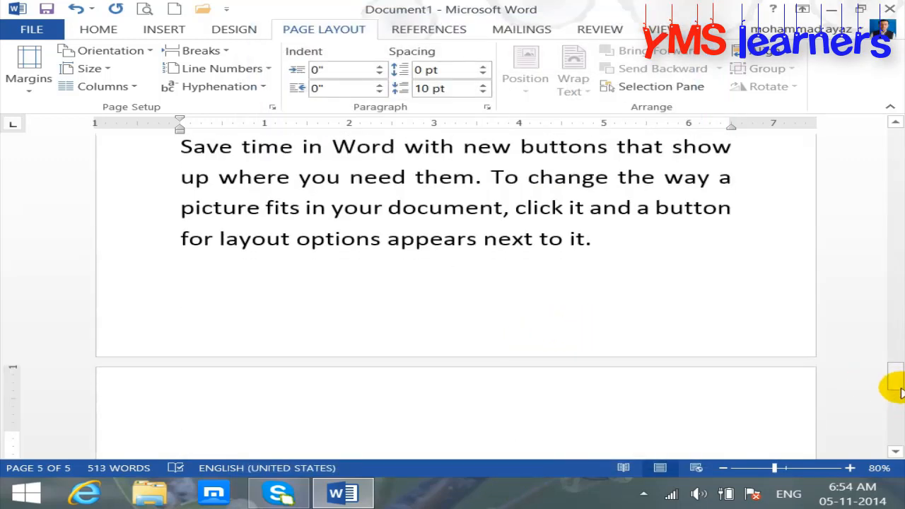
drag(896, 385, 896, 140)
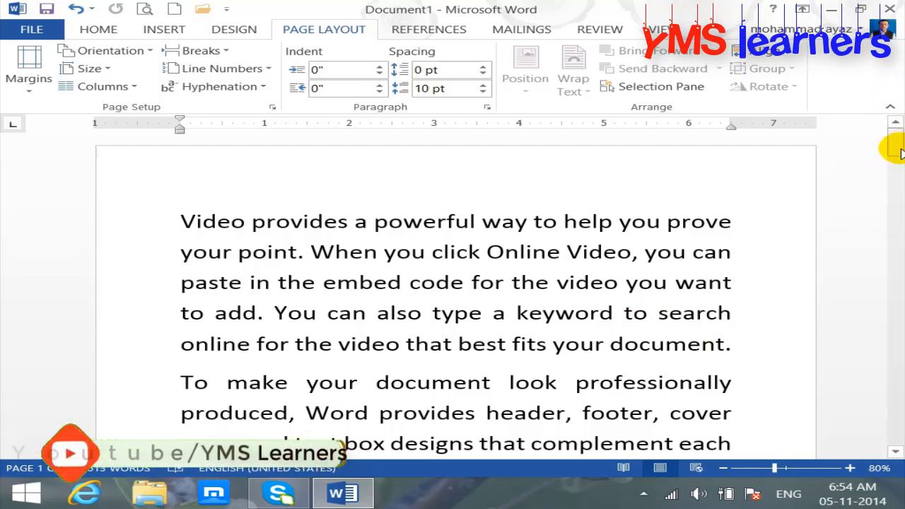
Check the first page's margins in the print preview and return to the document
mouse_move(894, 145)
mouse_down()
mouse_move(890, 204)
mouse_move(891, 137)
mouse_up()
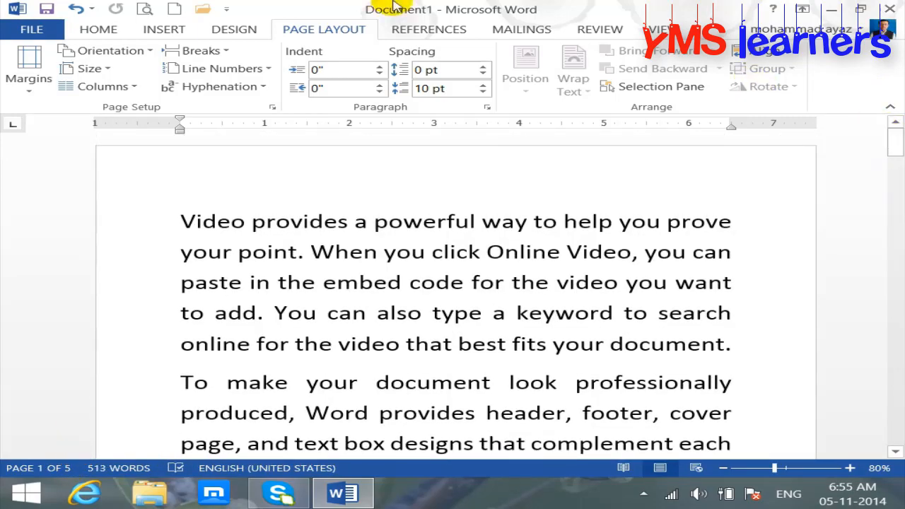
click(145, 8)
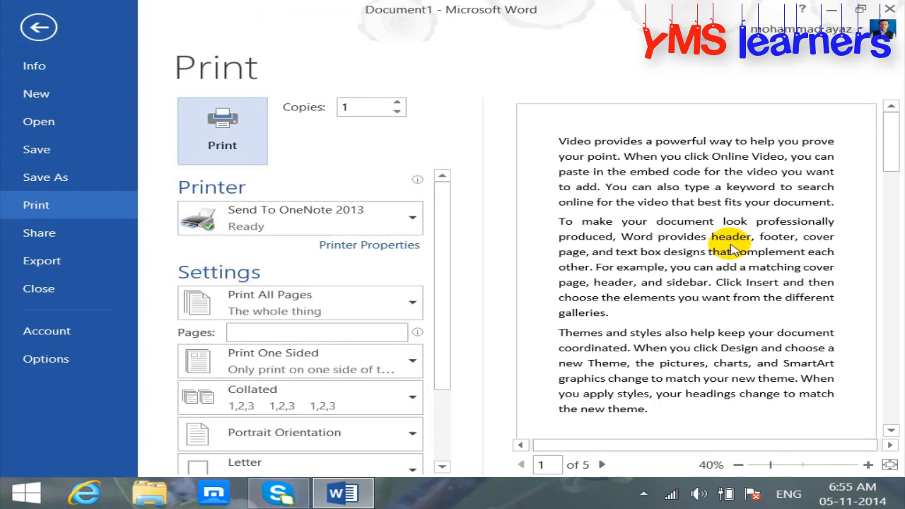
click(39, 27)
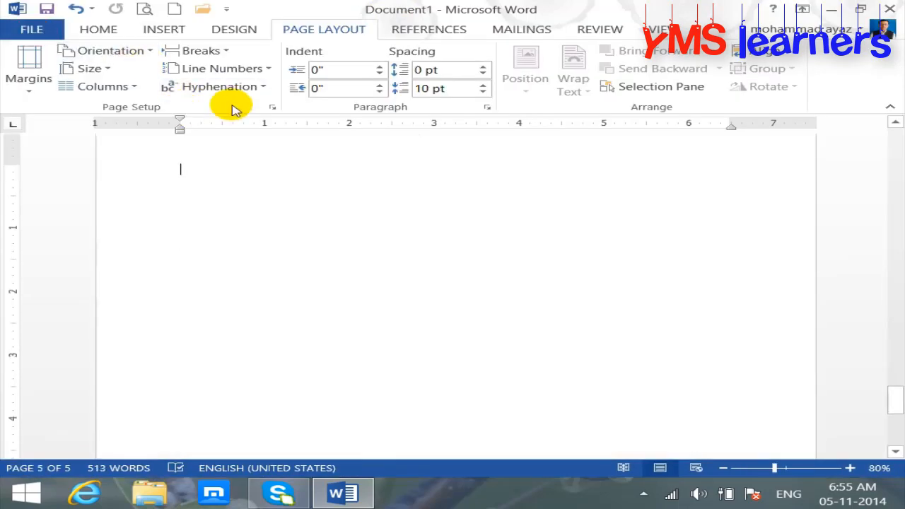
Apply a 0.5" gutter to the whole document in Page Setup and check the last page in the print preview
click(273, 106)
click(382, 124)
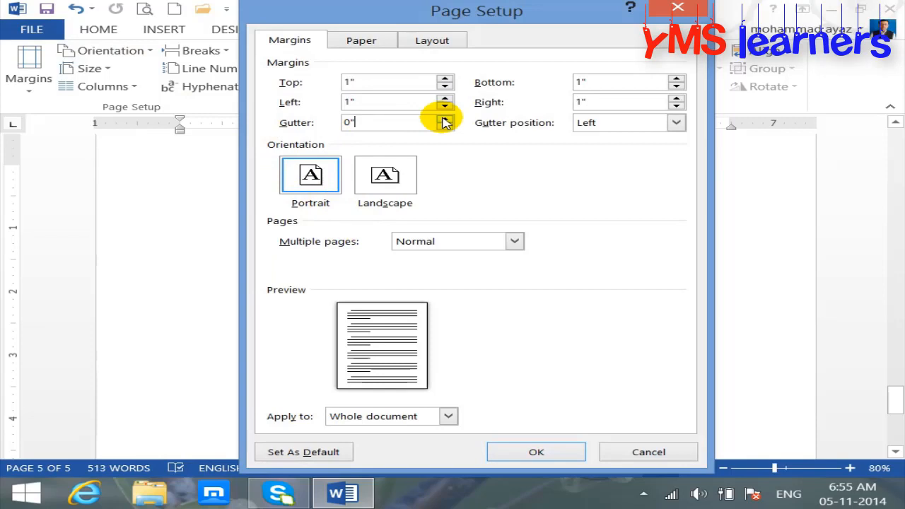
click(445, 119)
click(445, 119)
click(445, 118)
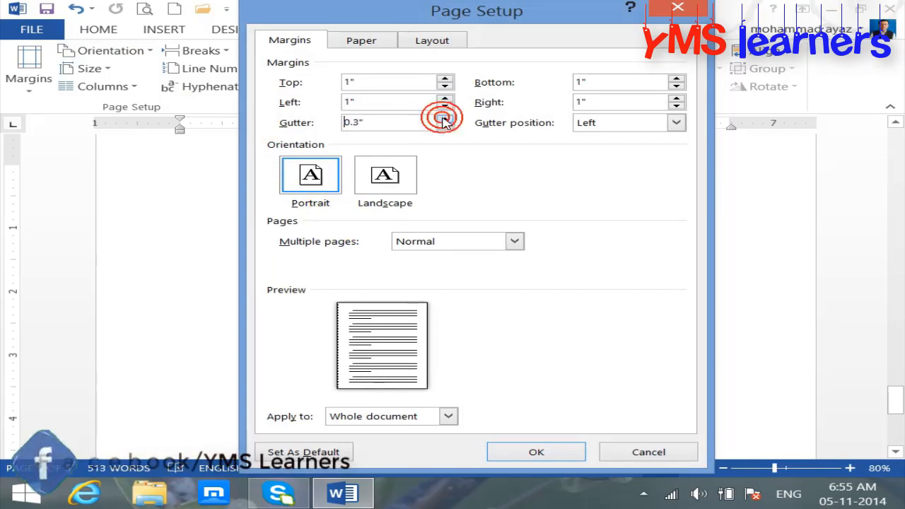
click(444, 118)
click(444, 119)
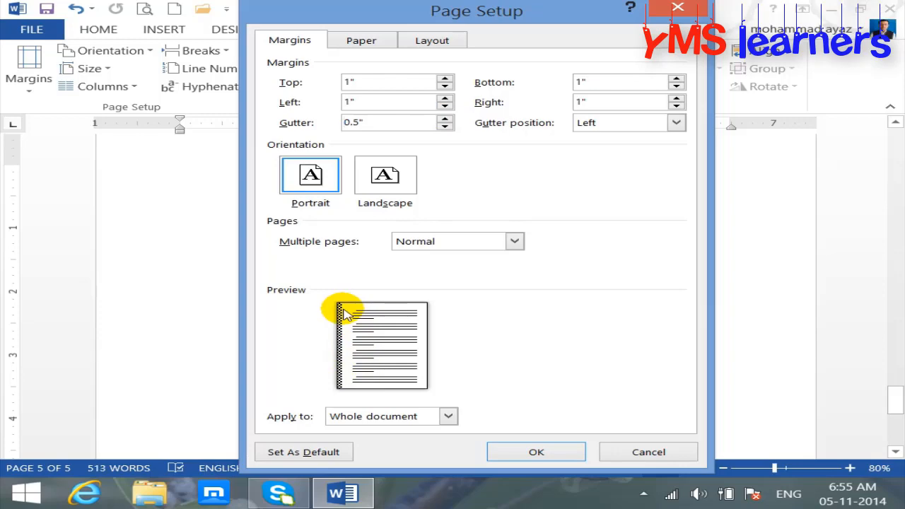
click(394, 122)
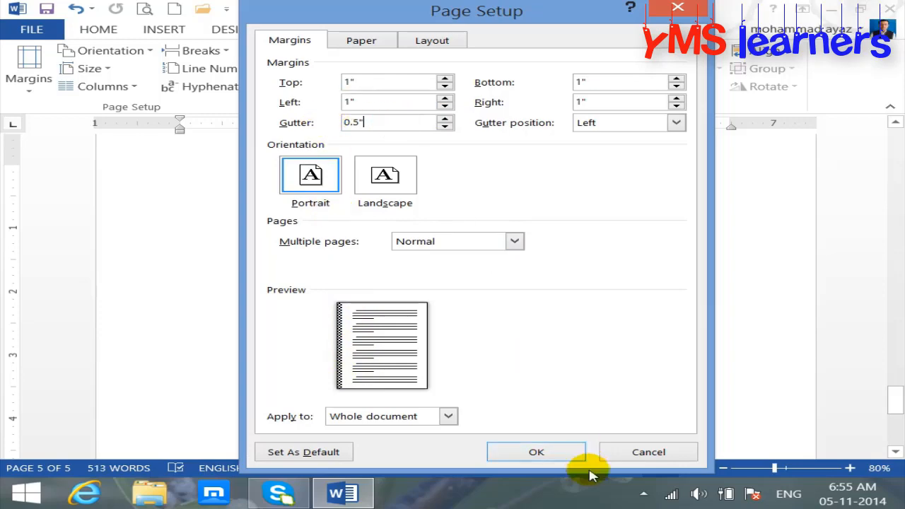
click(537, 453)
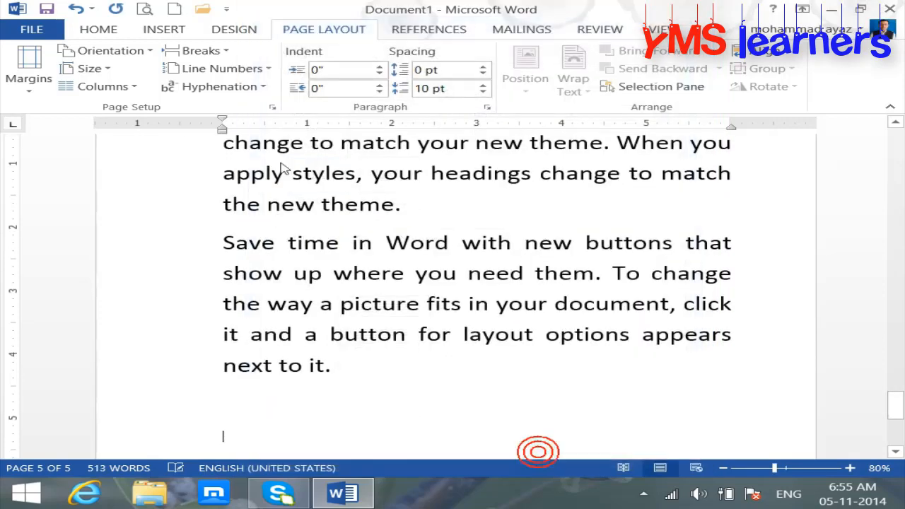
click(159, 9)
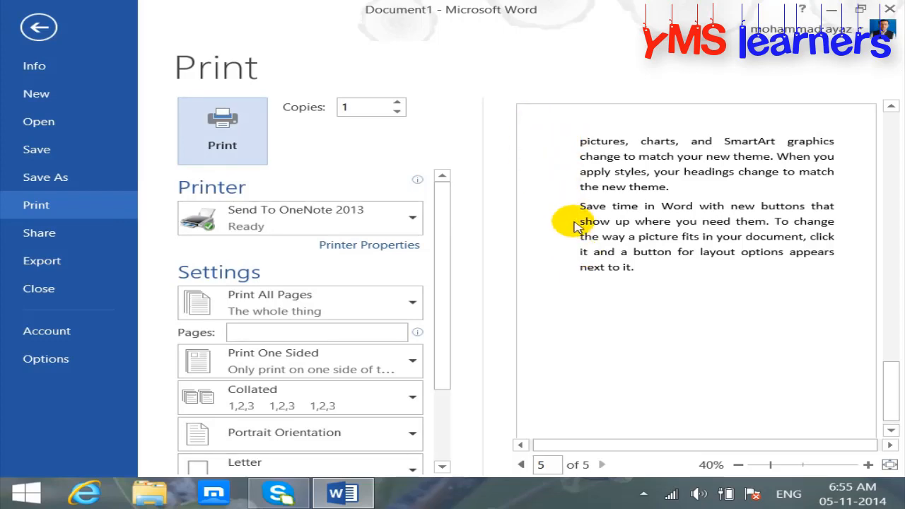
click(31, 26)
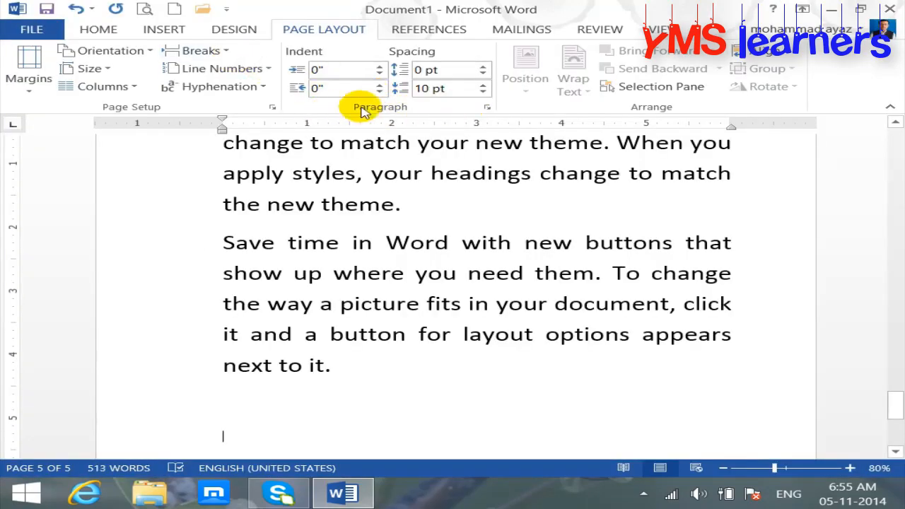
Set the gutter to 1" in Page Setup
click(273, 108)
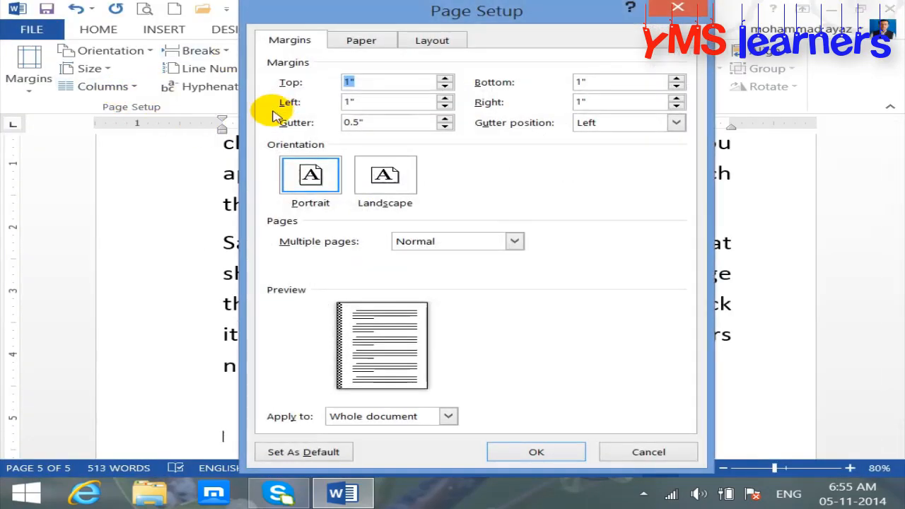
click(444, 119)
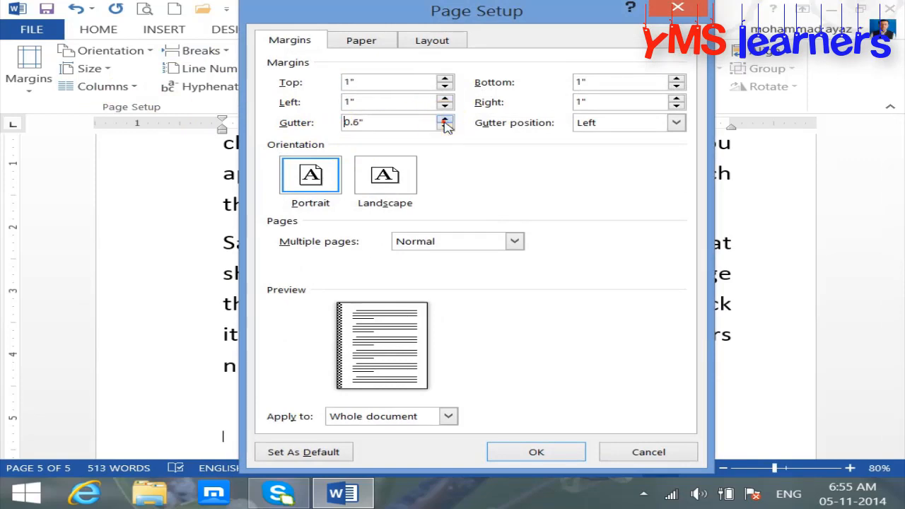
click(444, 119)
click(445, 119)
click(444, 119)
click(444, 118)
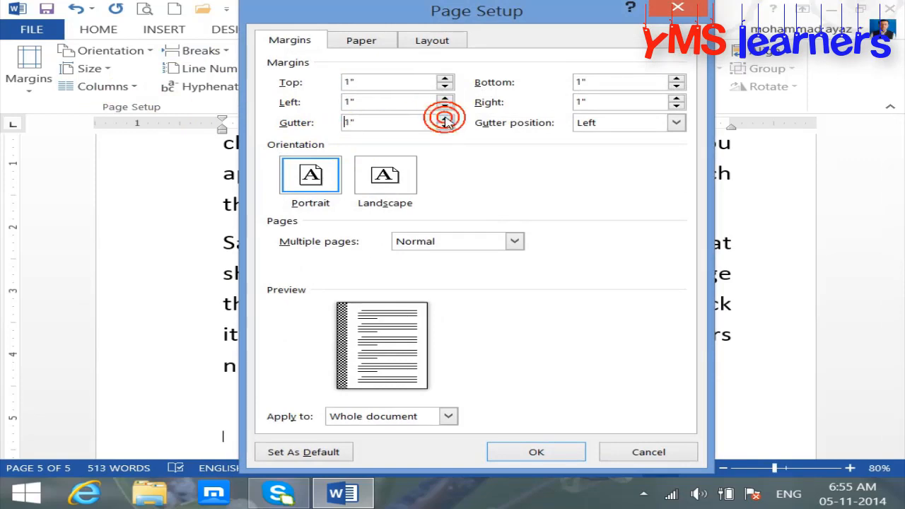
click(445, 119)
click(445, 119)
click(444, 119)
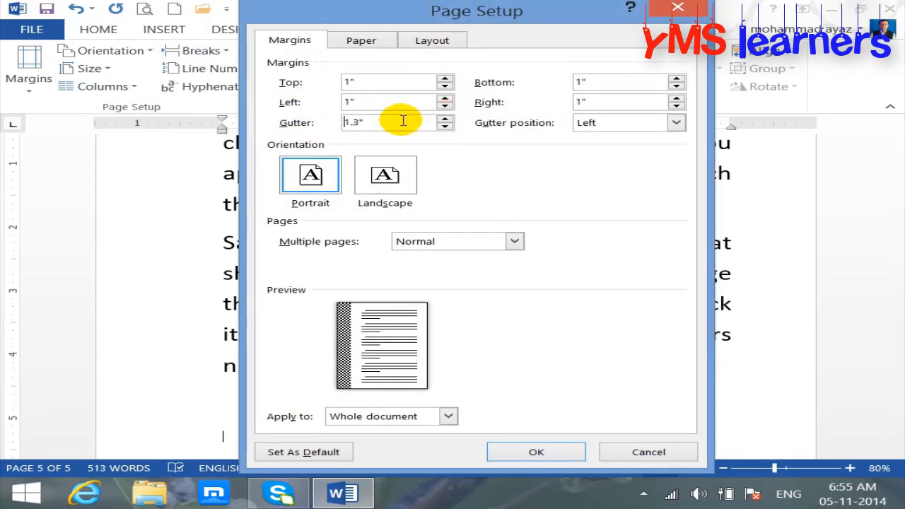
double_click(398, 119)
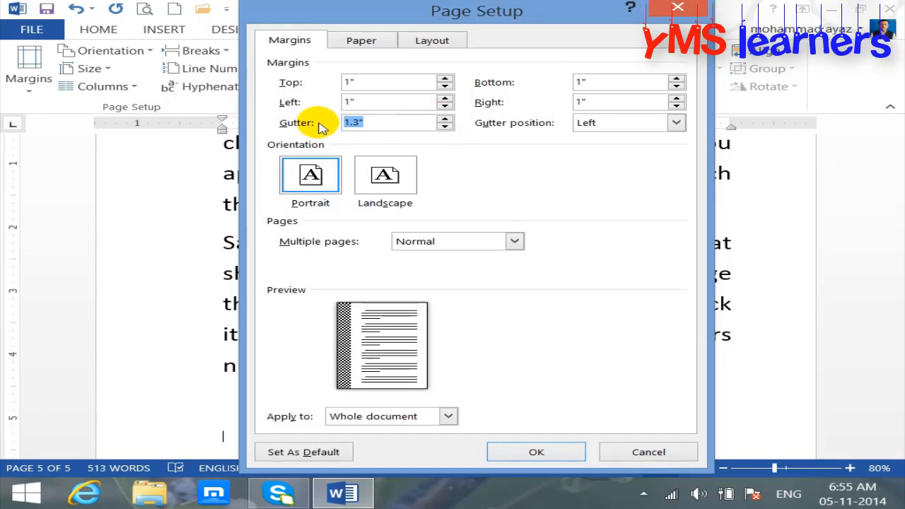
text(1)
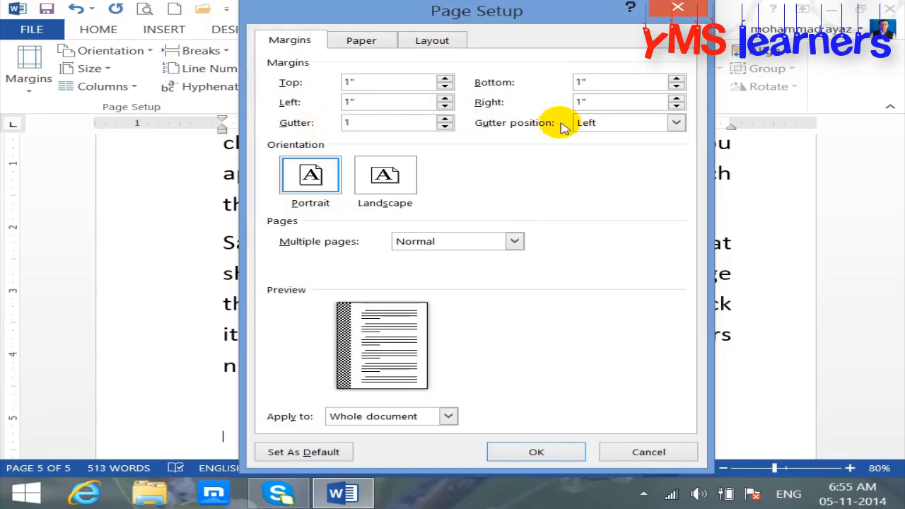
Try the Top and Right gutter positions in the Page Setup preview and set the position back to Left
click(626, 122)
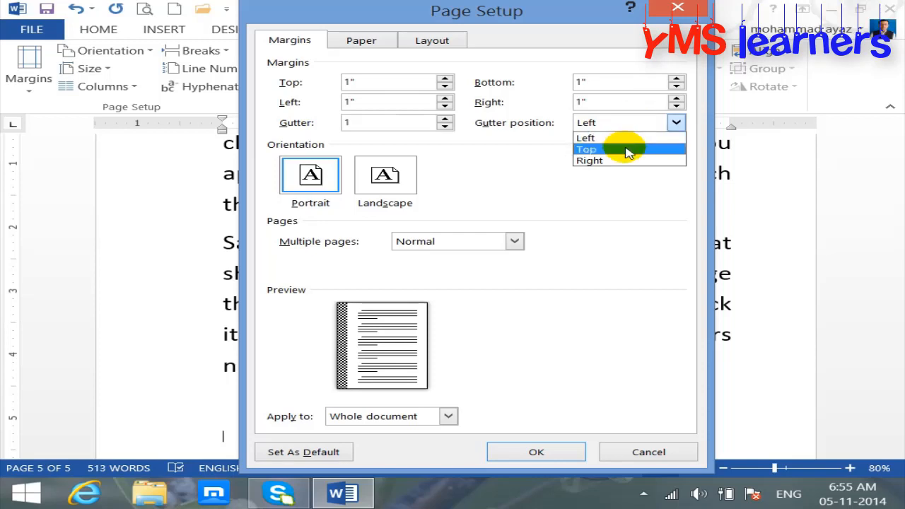
click(628, 149)
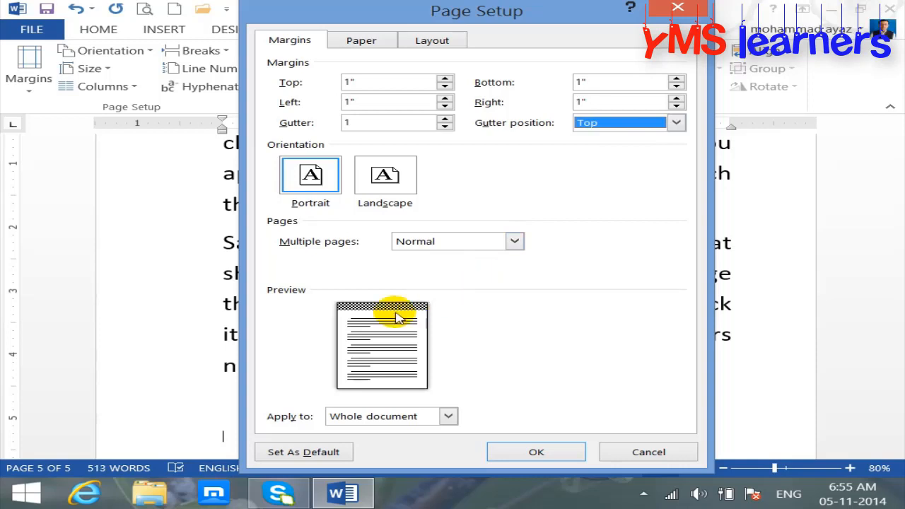
click(674, 122)
click(644, 137)
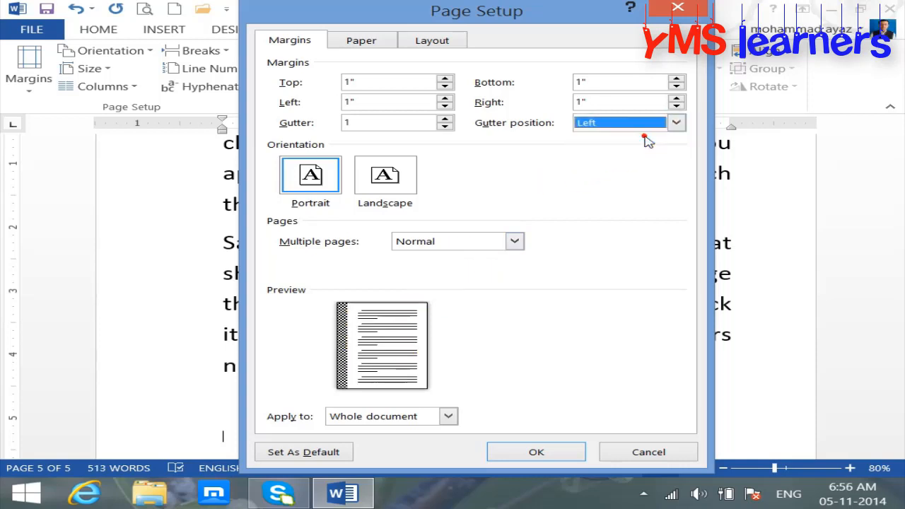
click(673, 123)
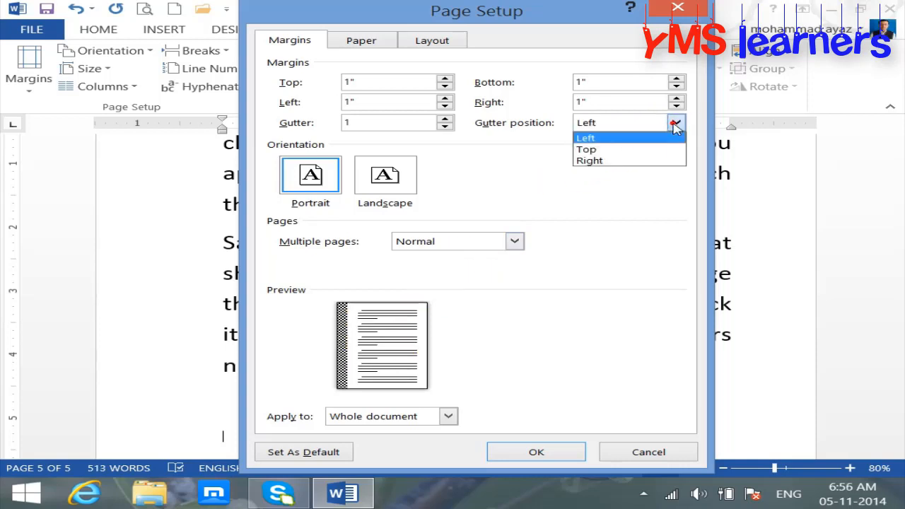
click(641, 161)
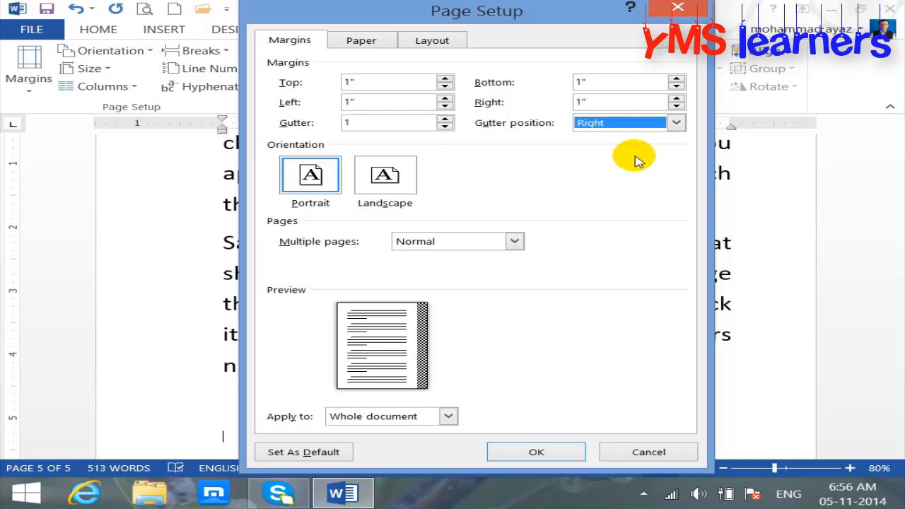
click(624, 123)
click(621, 138)
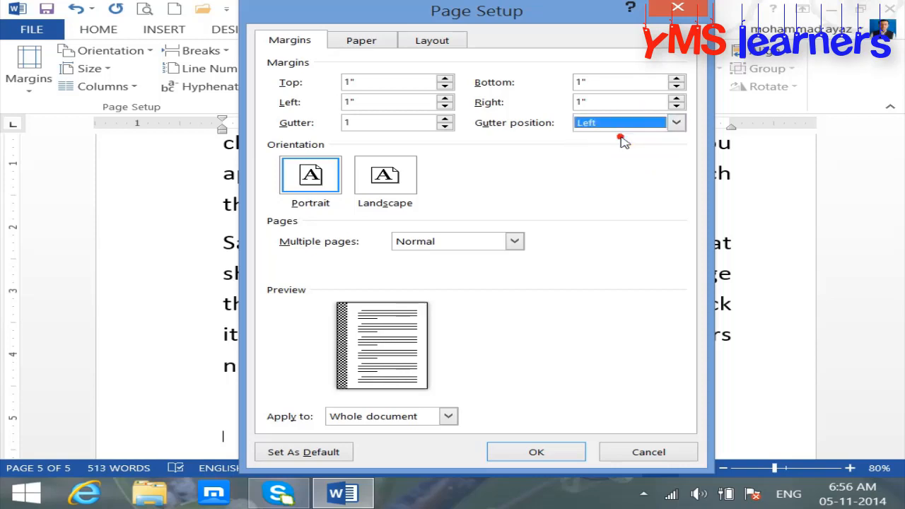
Set the gutter to 0 and apply it to the whole document
double_click(400, 123)
text(0)
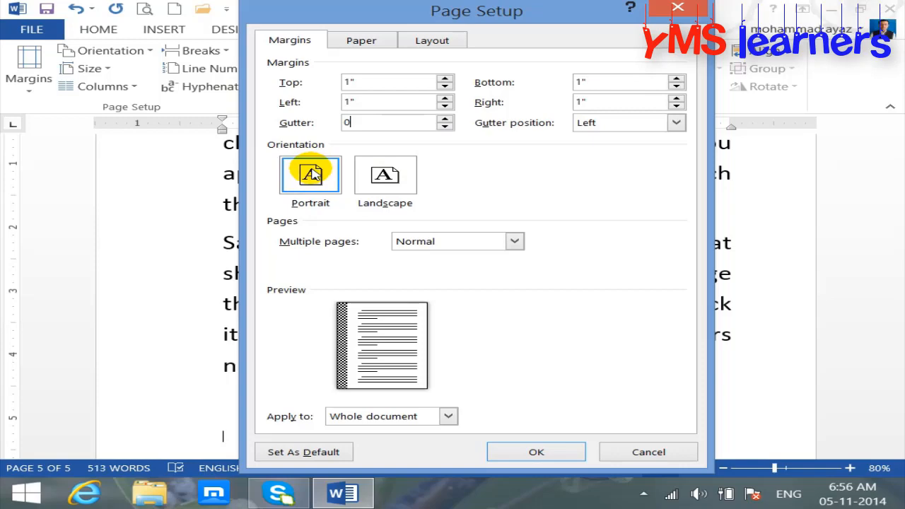
click(551, 453)
Show the first page in the print preview, switch the document to Landscape Orientation, and return to the document
click(144, 9)
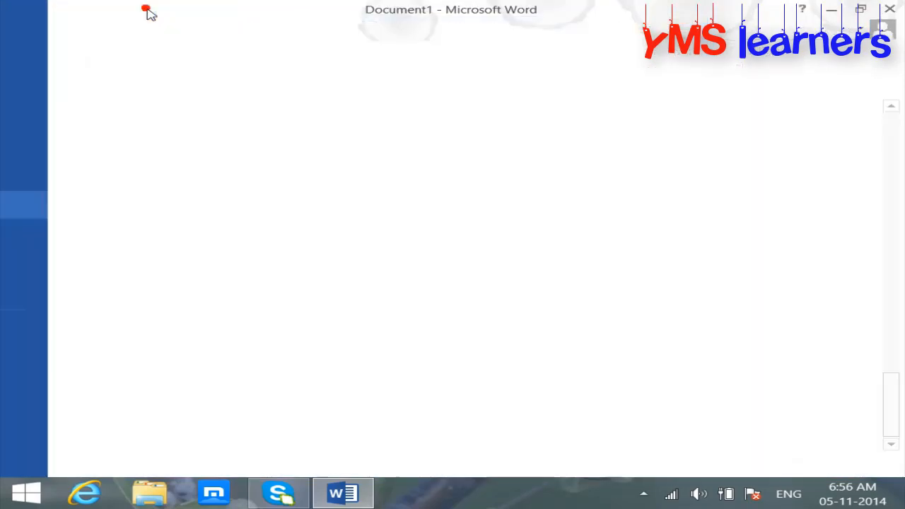
drag(901, 171, 888, 95)
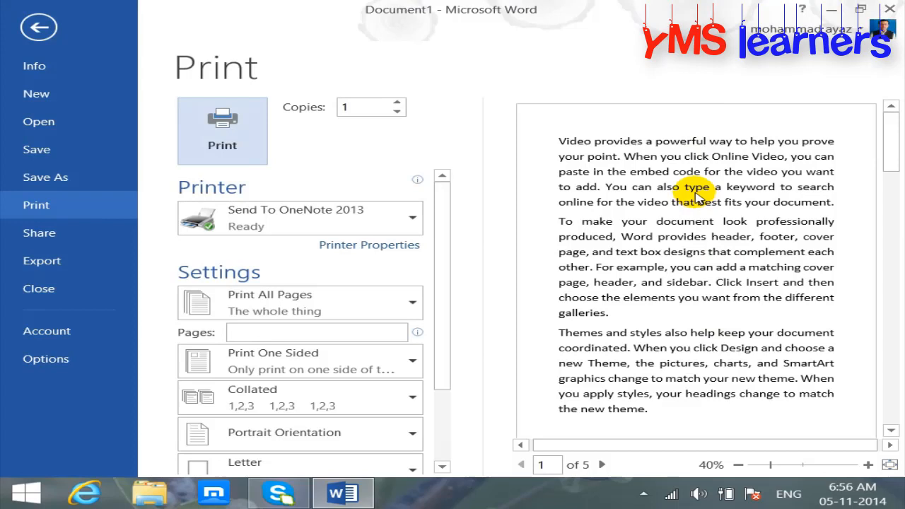
click(344, 436)
click(309, 408)
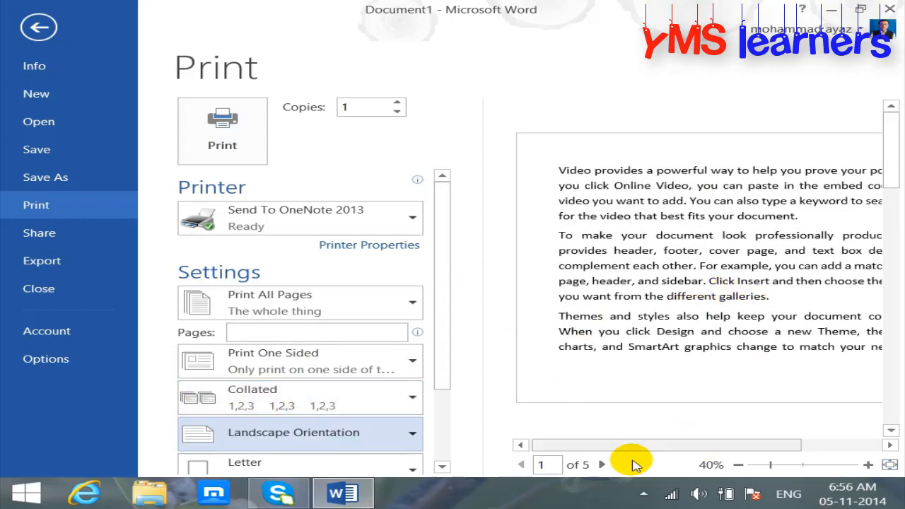
drag(606, 442, 590, 424)
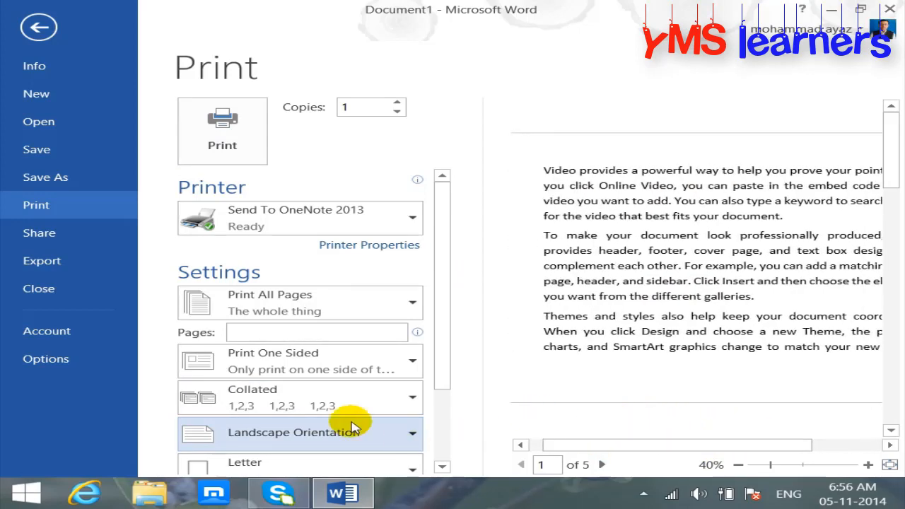
click(44, 32)
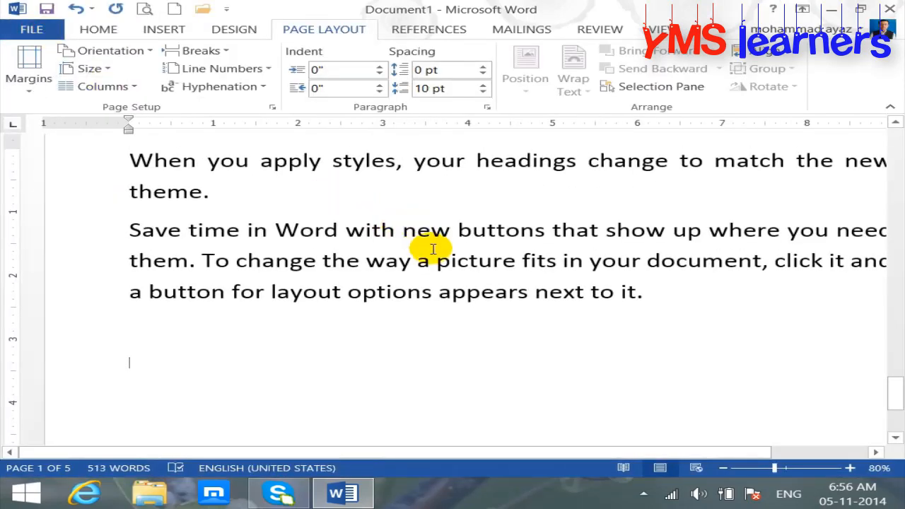
Set the page orientation to Portrait in the custom margins settings
click(30, 83)
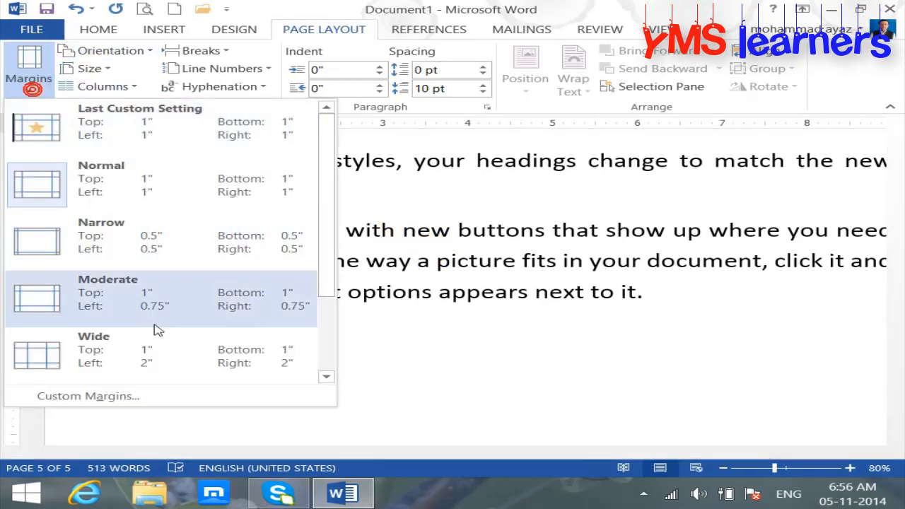
click(121, 396)
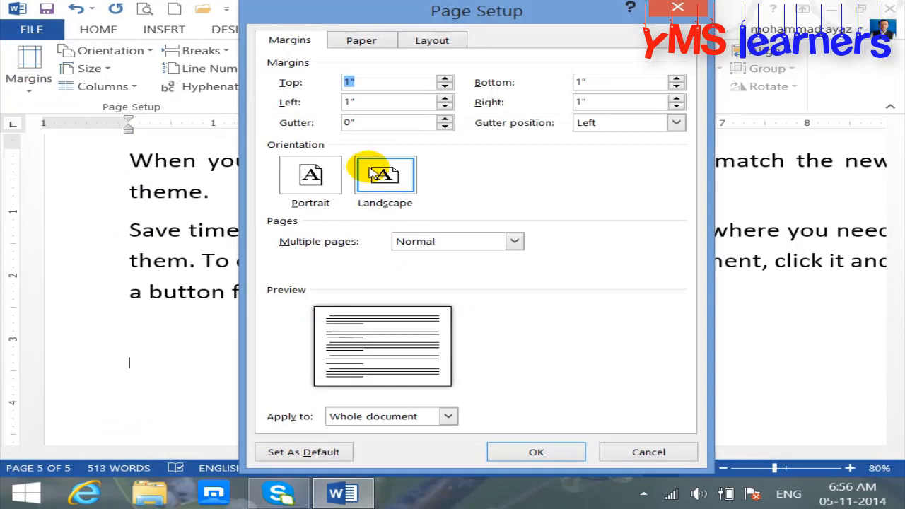
click(317, 178)
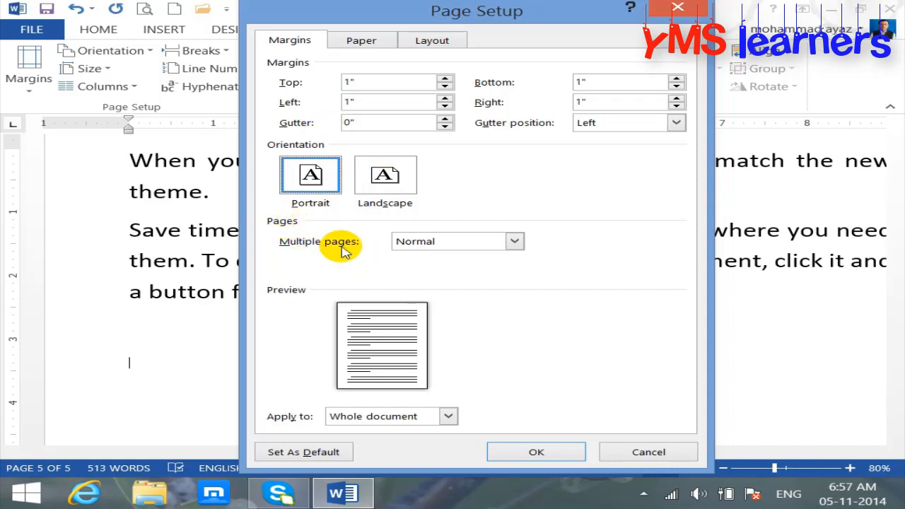
Try the Mirror margins, 2 pages per sheet and Book fold options for multiple pages in Page Setup
click(465, 241)
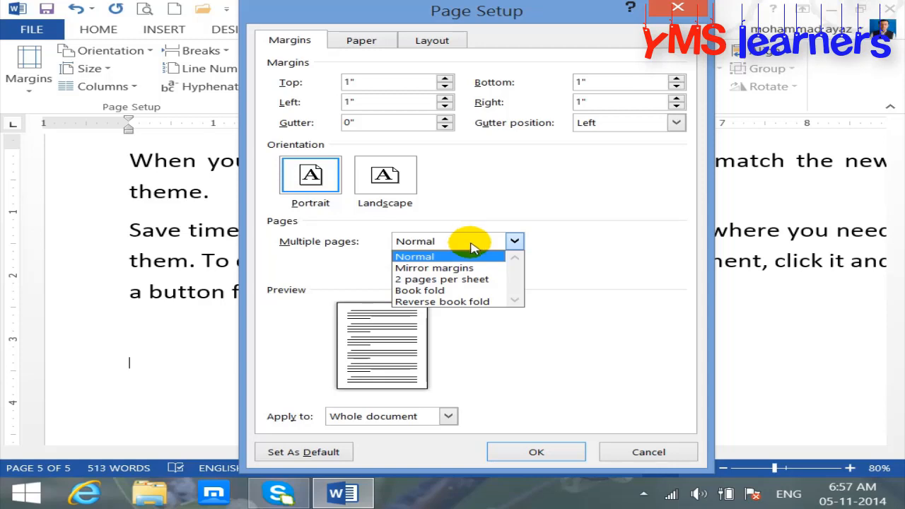
click(469, 267)
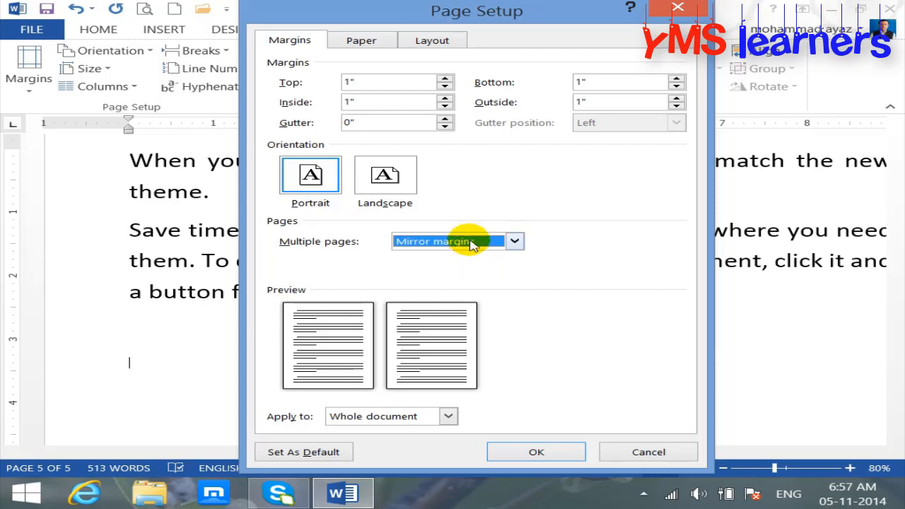
click(471, 241)
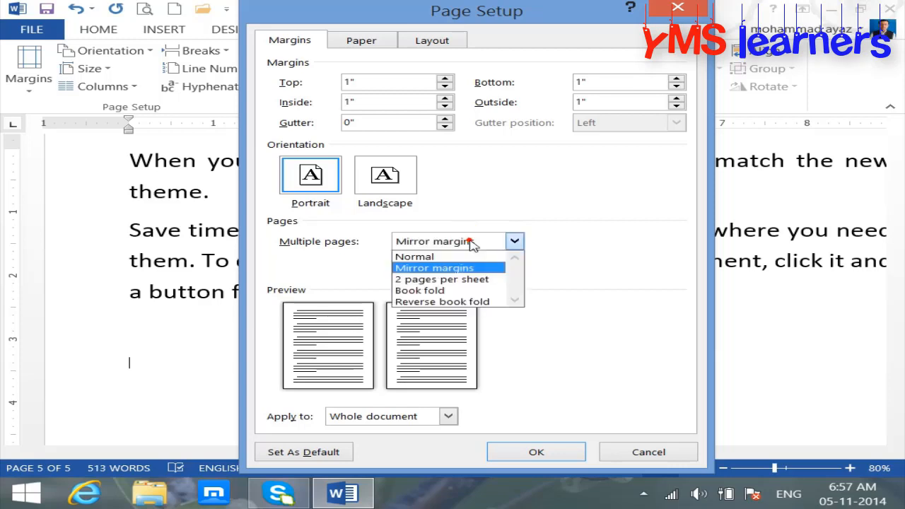
click(470, 279)
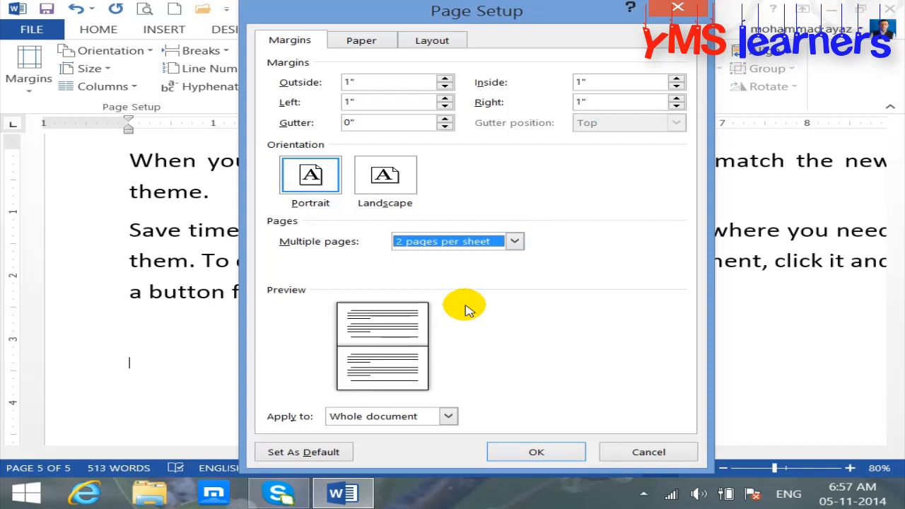
click(513, 241)
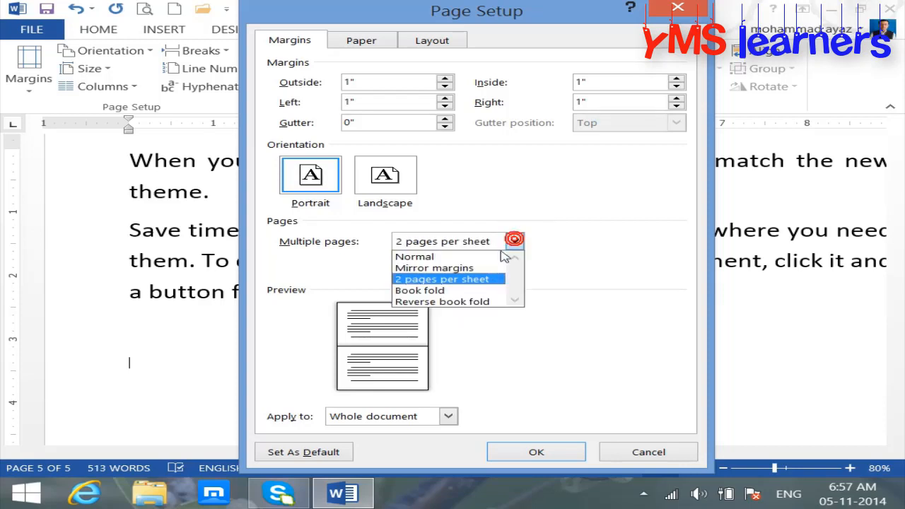
click(474, 292)
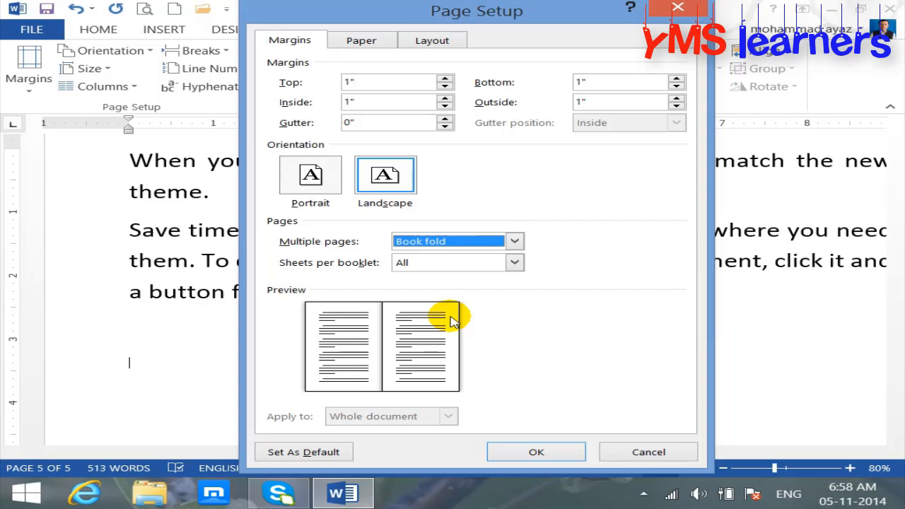
Try 4 sheets per booklet for the Book fold layout, and switch the booklet setting to Auto
click(513, 262)
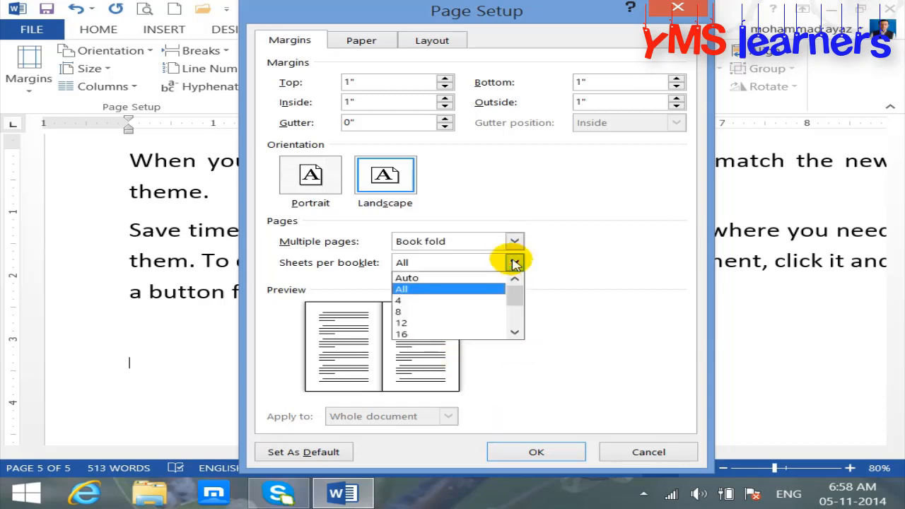
click(429, 302)
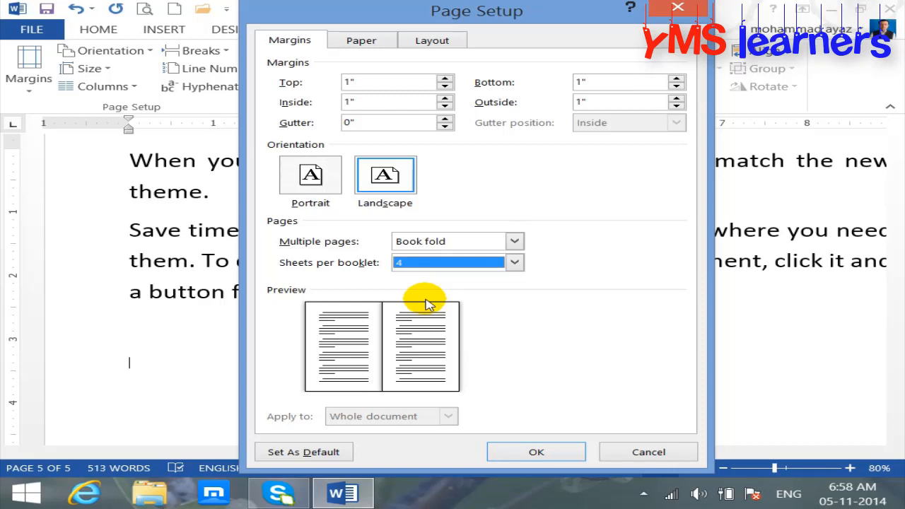
click(451, 263)
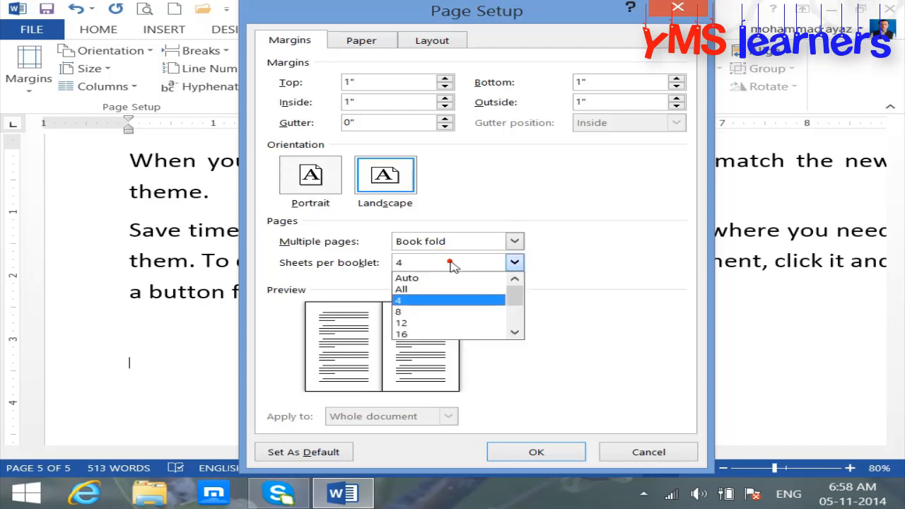
click(449, 277)
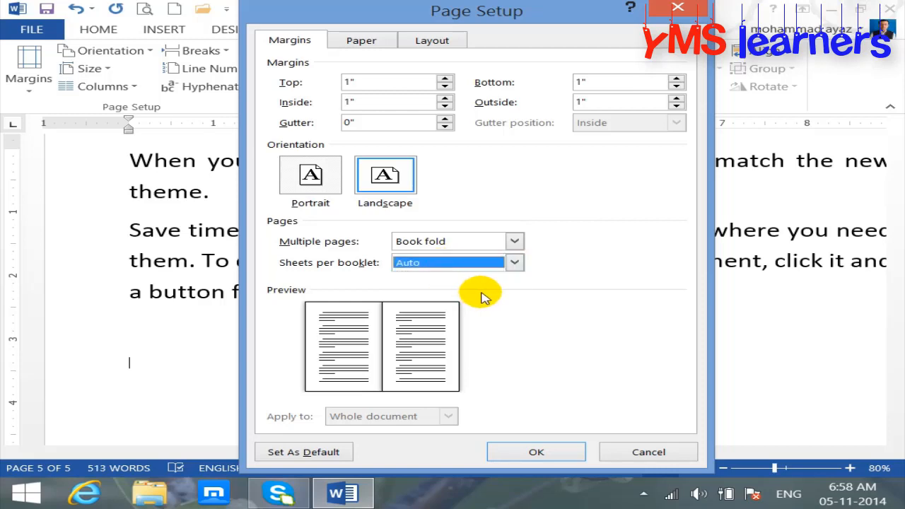
Return multiple pages to Normal with Portrait orientation and apply the page setup to the whole document
click(512, 241)
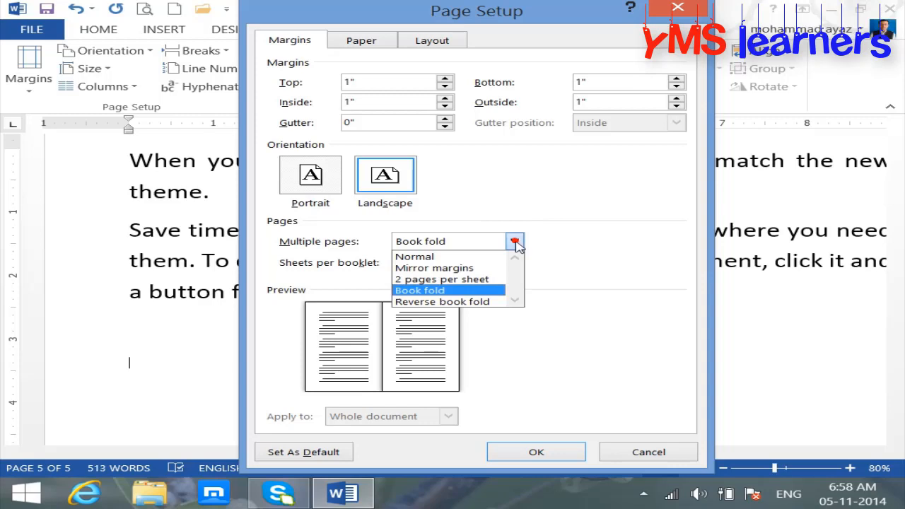
click(453, 256)
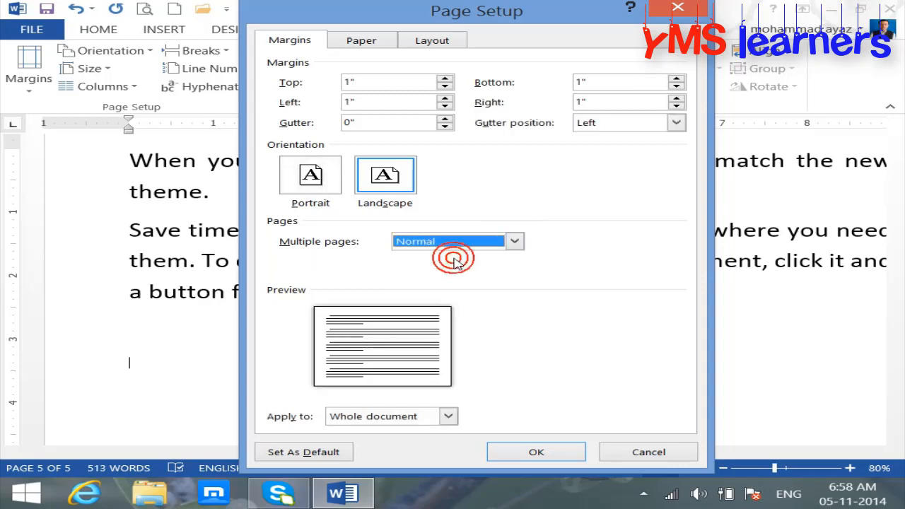
click(314, 179)
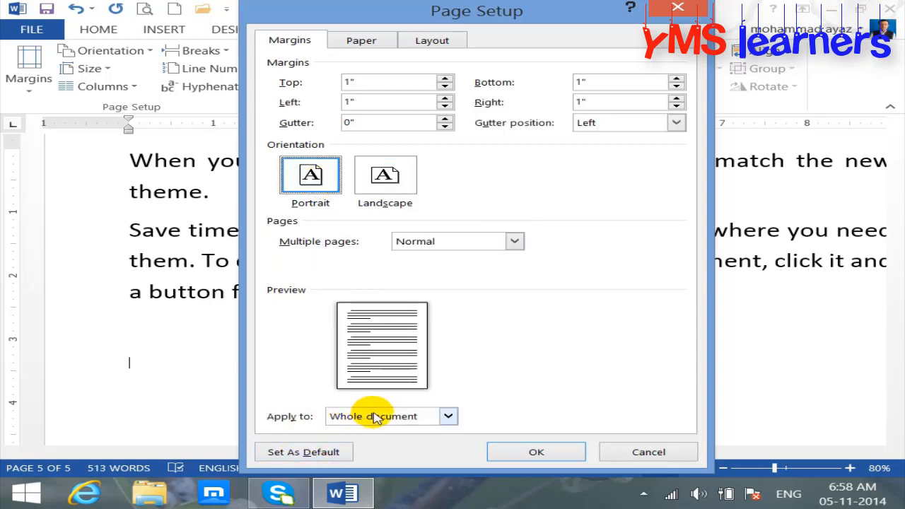
click(523, 452)
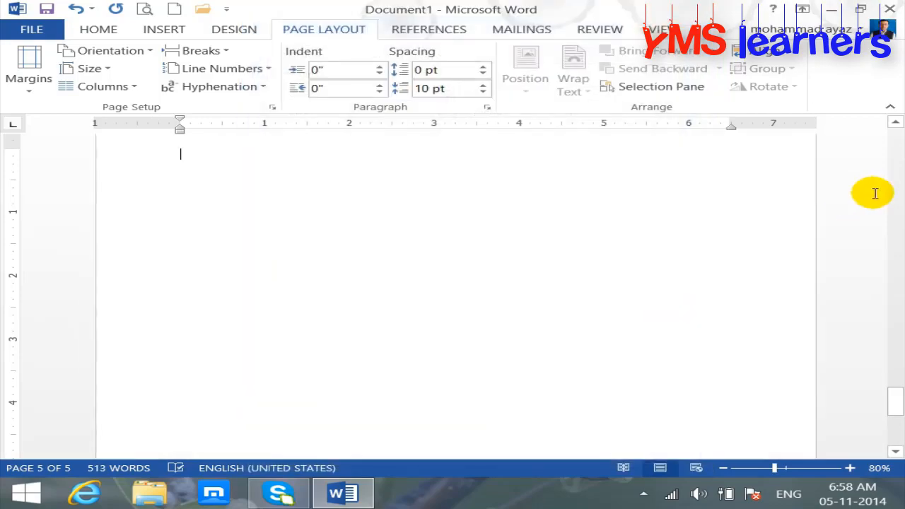
Delete all the repeated text after the first three paragraphs, from the page following "the new theme." to the last paragraph
drag(894, 393, 895, 358)
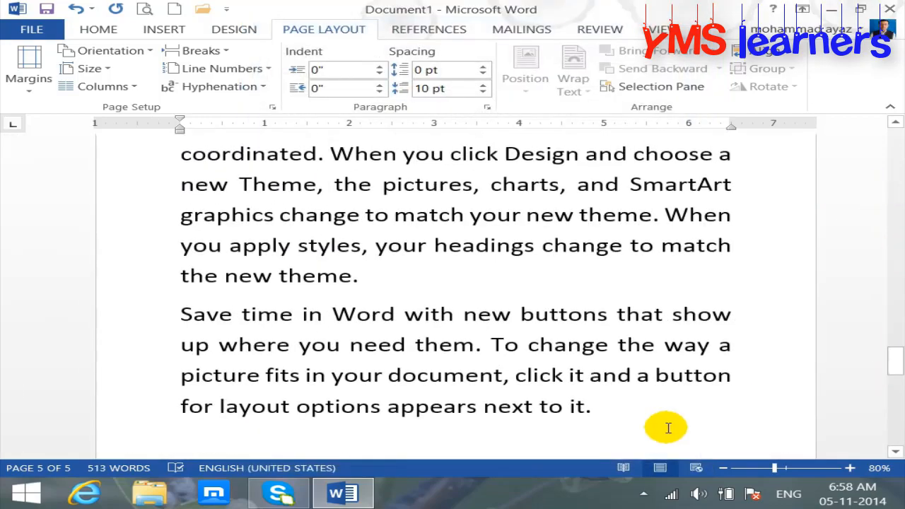
drag(611, 414, 134, 408)
key(Delete)
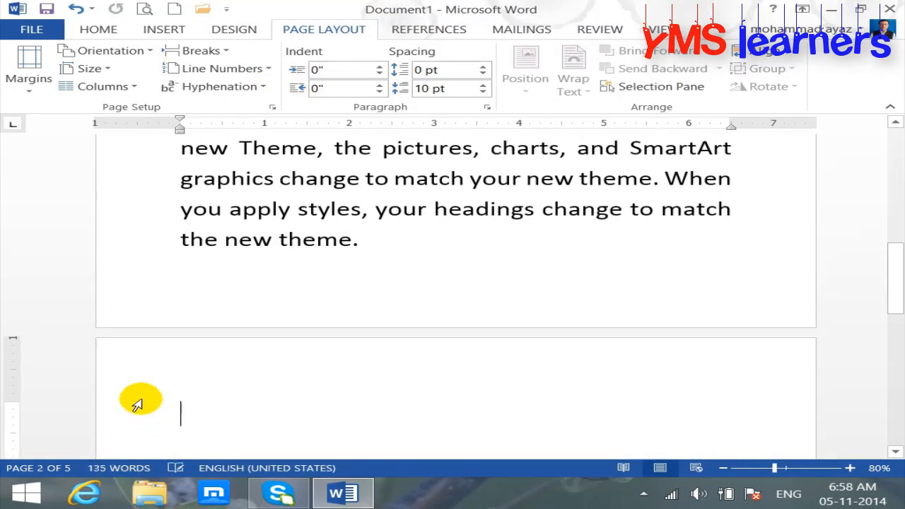
key(Left)
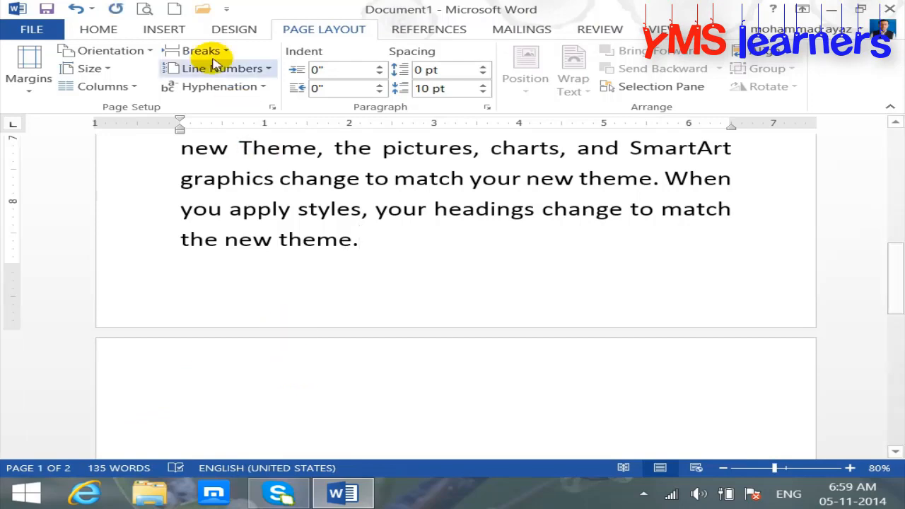
Check the shortened document in the print preview and remove the empty second page
click(144, 8)
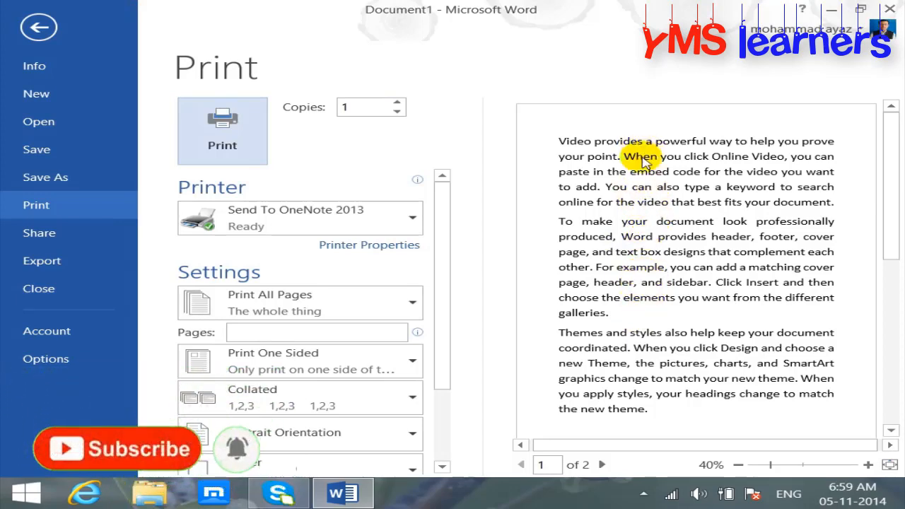
click(40, 27)
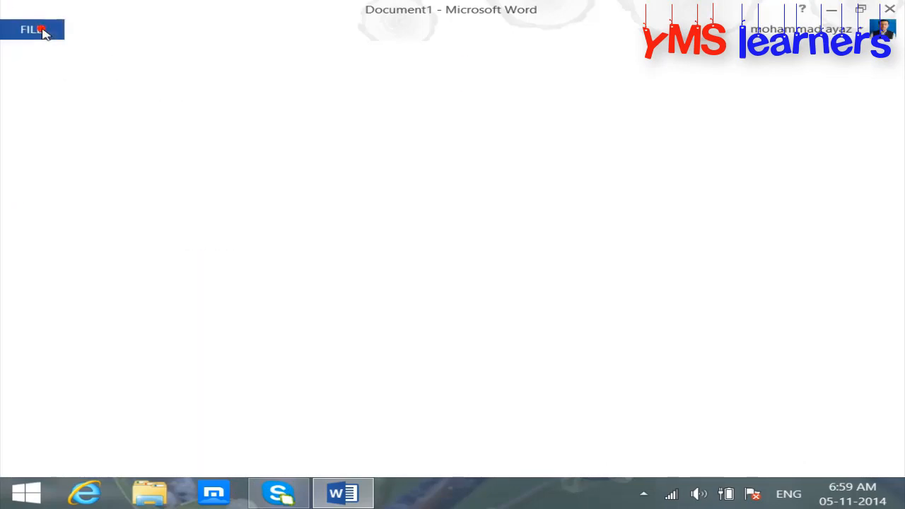
click(535, 412)
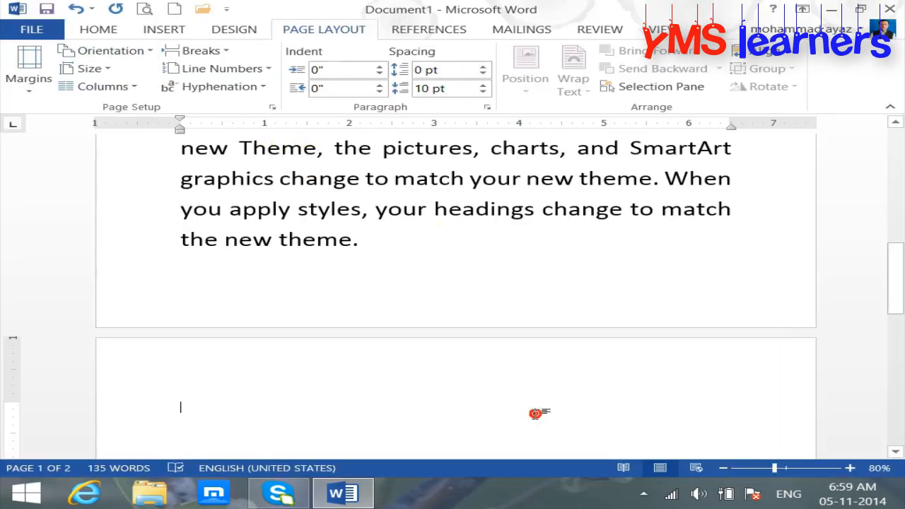
key(BackSpace)
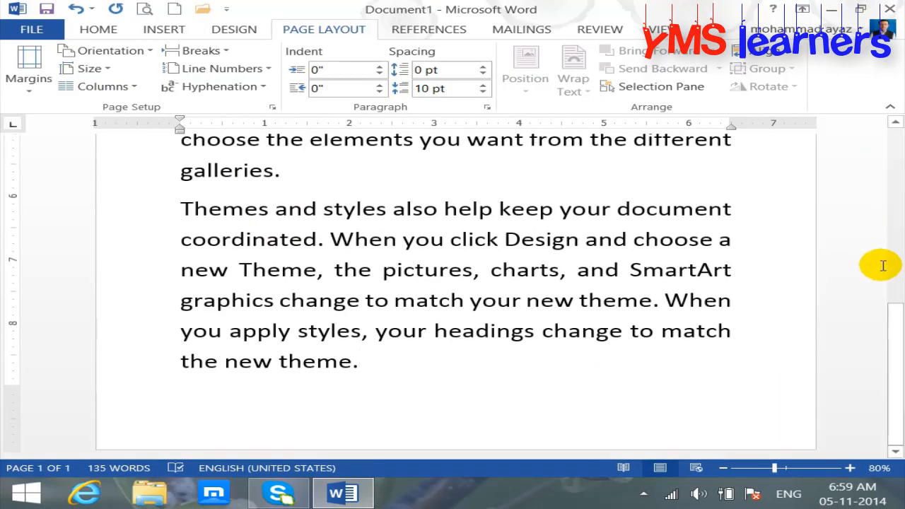
Make the first paragraph, "Video provides a powerful way…", bold and red, and check it in the print preview
drag(893, 309, 892, 169)
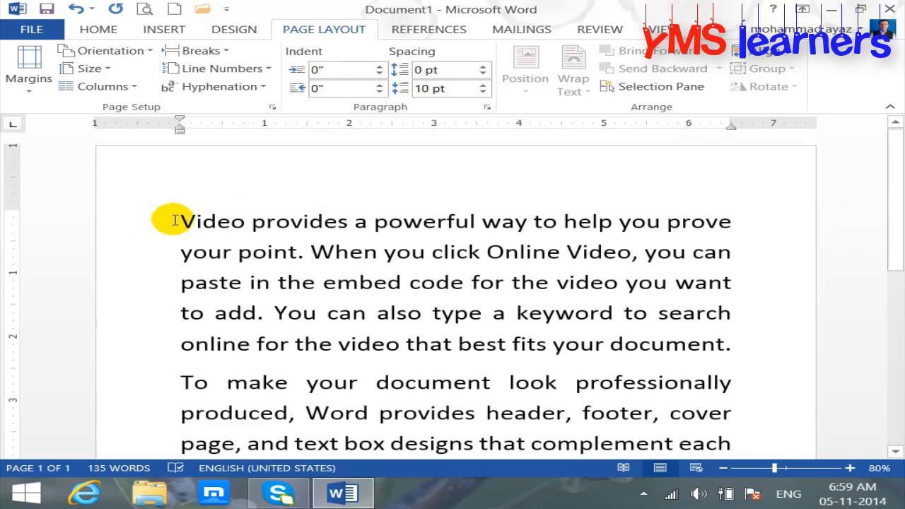
drag(177, 221, 738, 346)
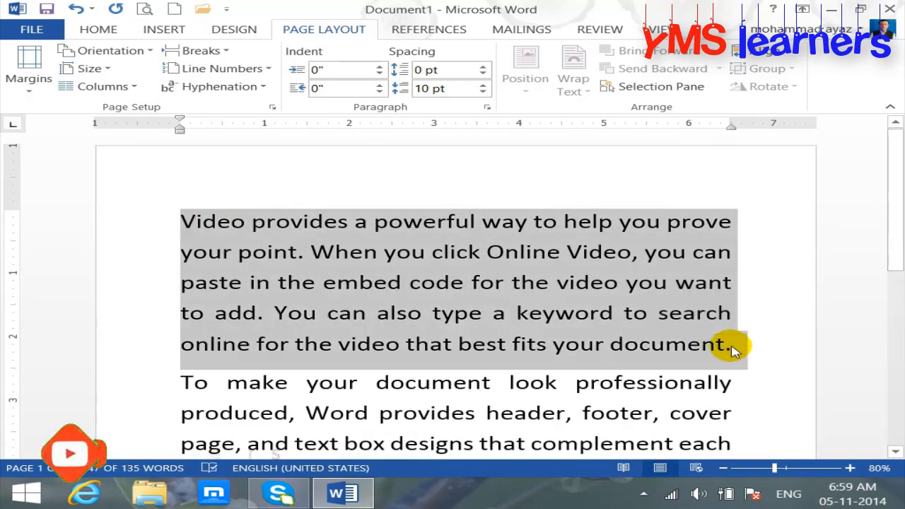
key(ctrl+b)
click(102, 30)
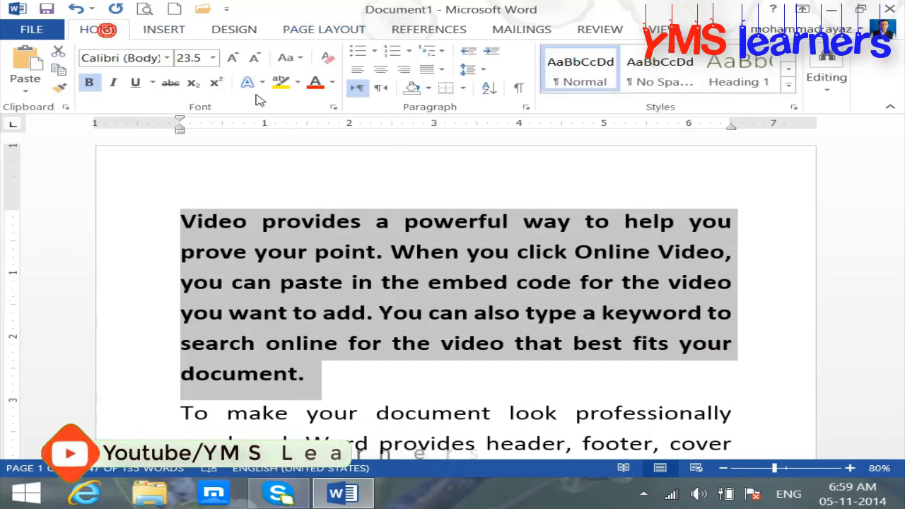
click(314, 83)
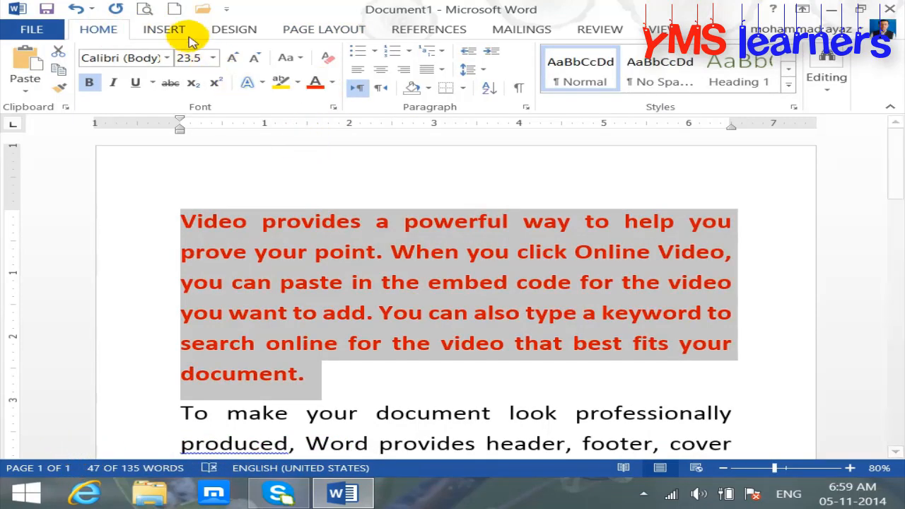
click(144, 9)
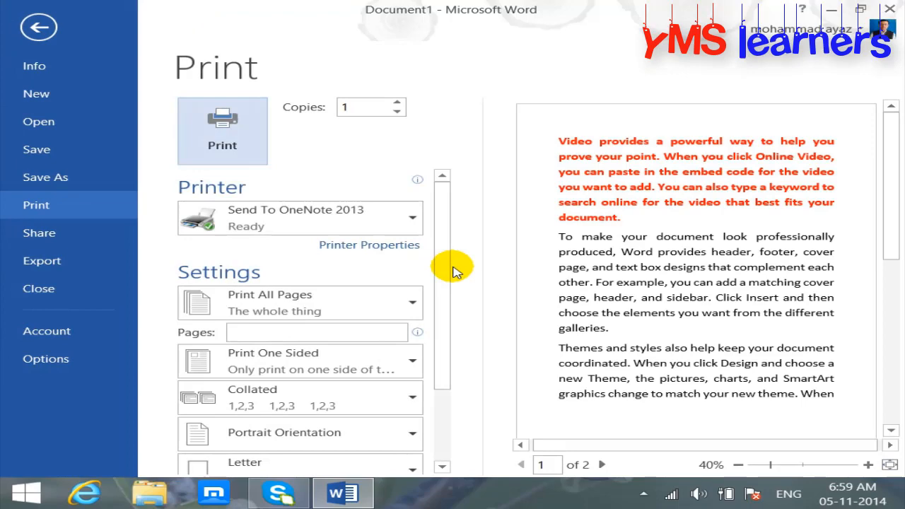
click(42, 29)
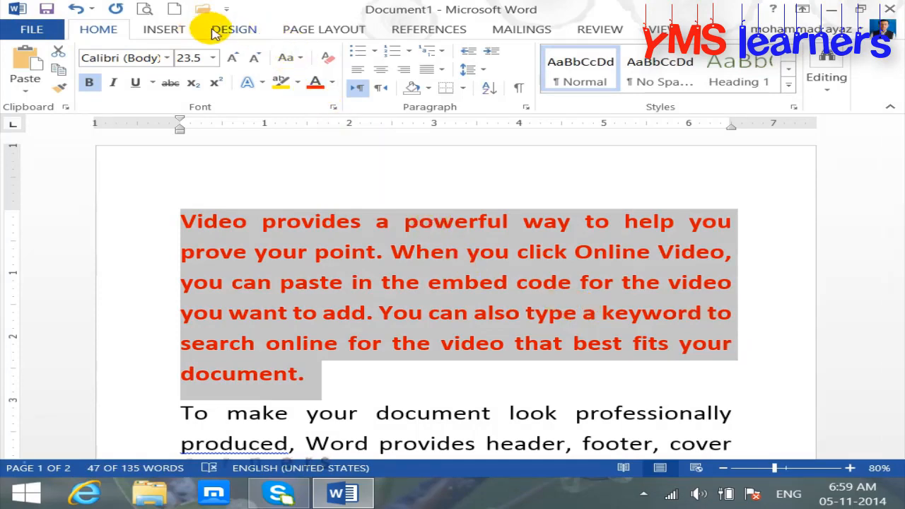
Apply the page setup only to the selected first paragraph and view the result in the print preview
click(307, 28)
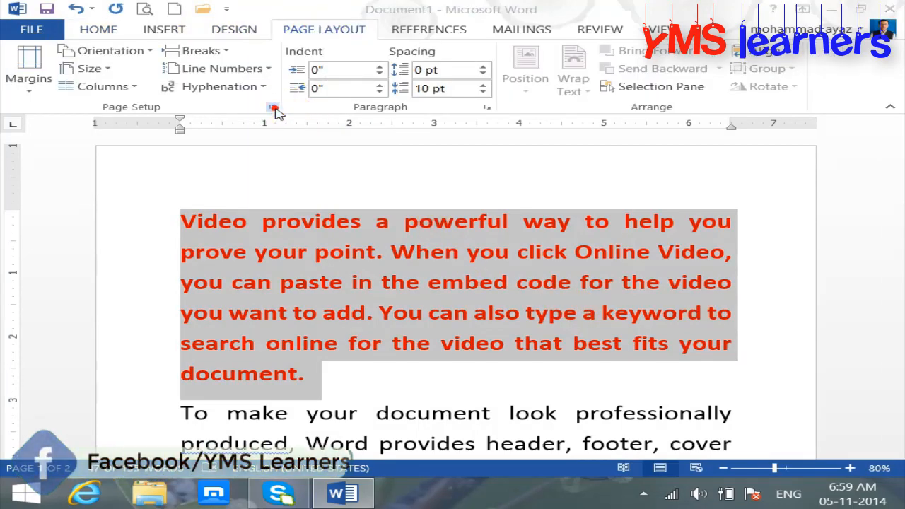
click(274, 108)
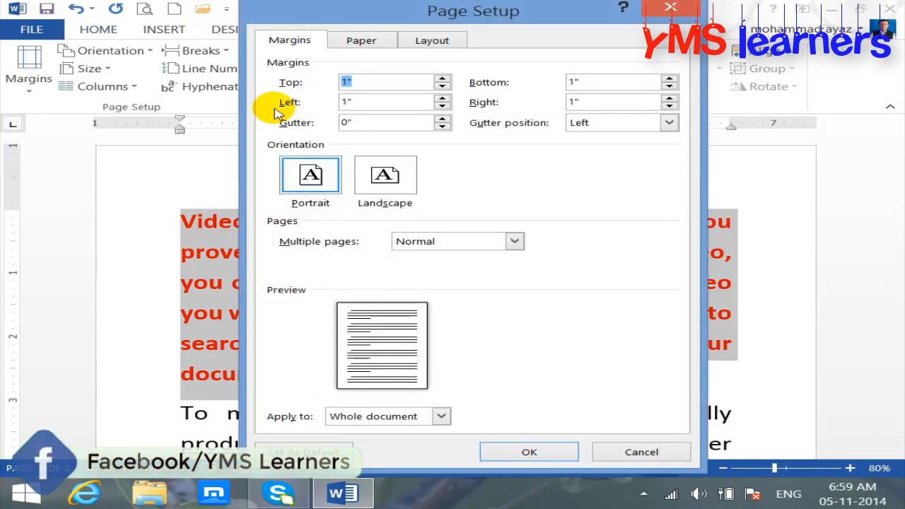
click(387, 421)
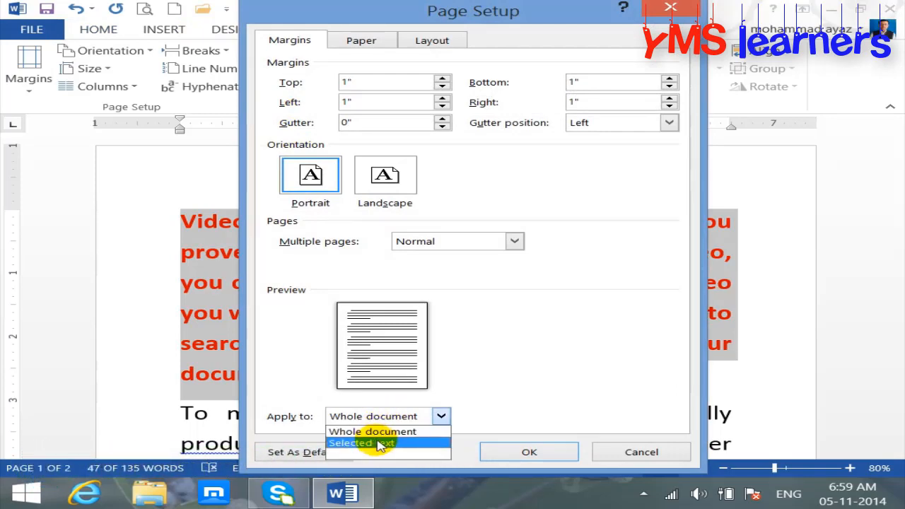
click(380, 443)
click(558, 454)
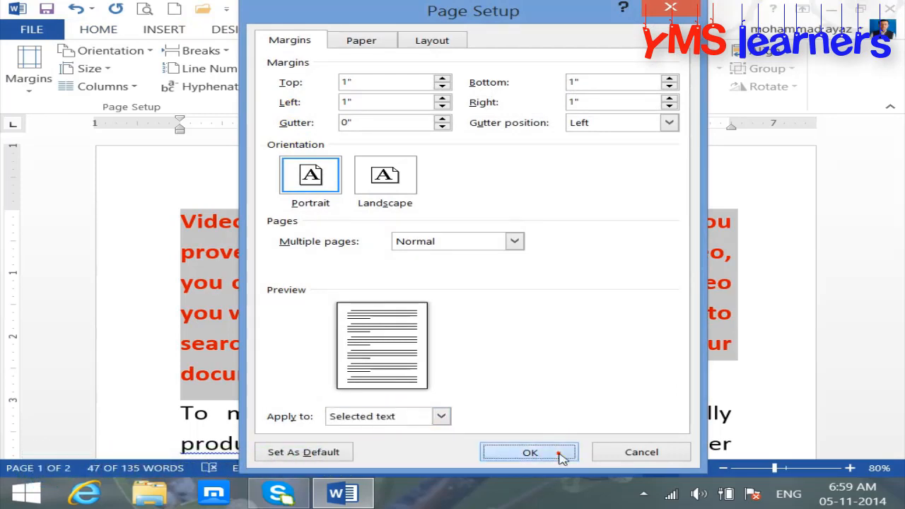
click(145, 8)
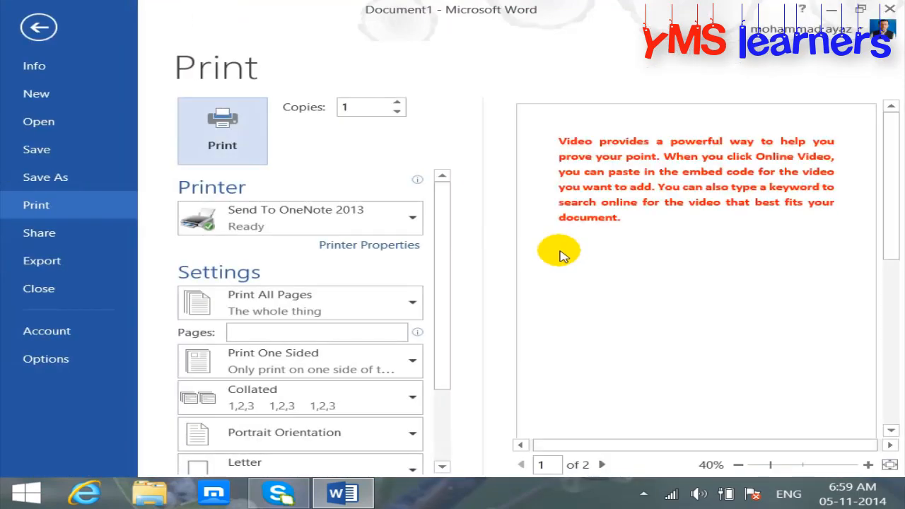
click(40, 29)
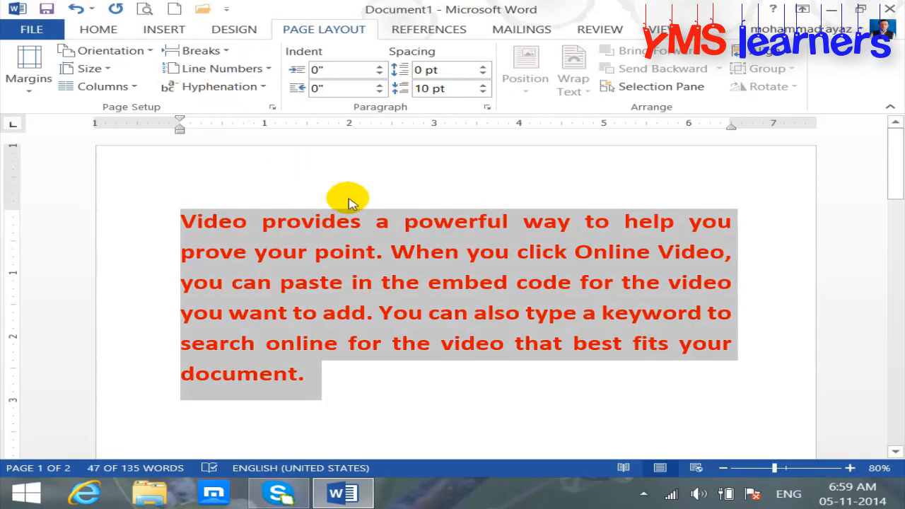
Try a 1.3" top margin, 1.2" right margin, Top gutter position and Landscape orientation in Page Setup, and cancel the changes
click(272, 107)
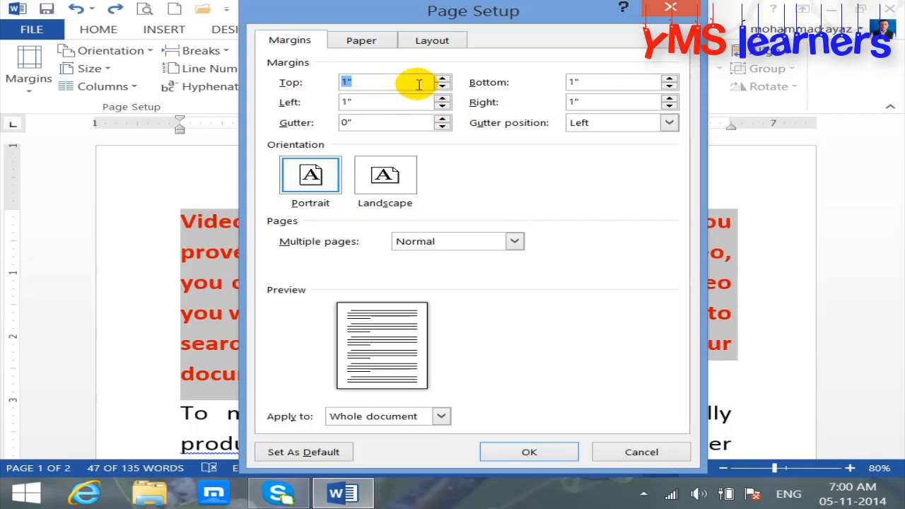
click(442, 78)
click(441, 79)
click(441, 79)
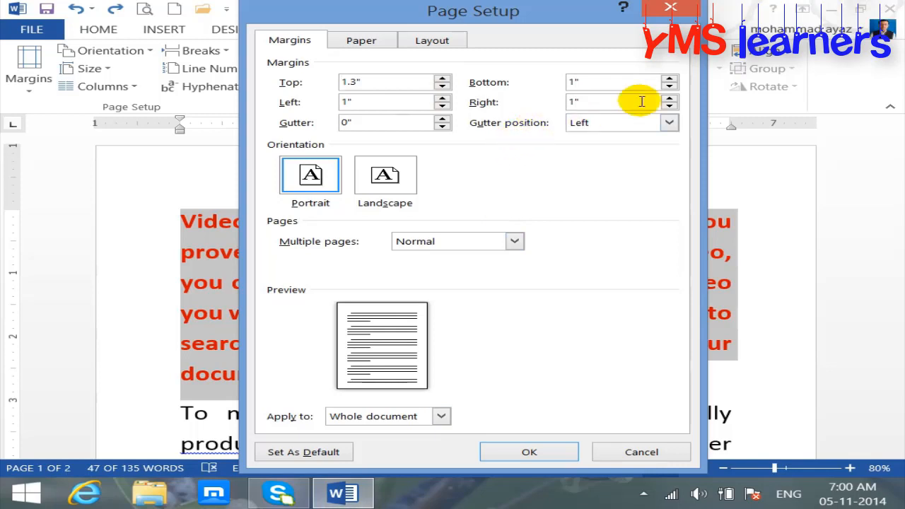
click(669, 98)
click(669, 98)
click(669, 123)
click(622, 149)
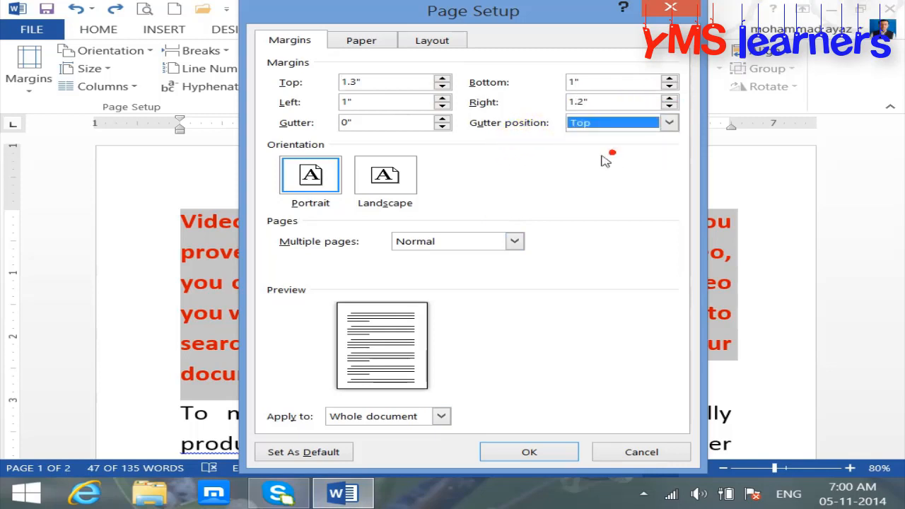
click(404, 182)
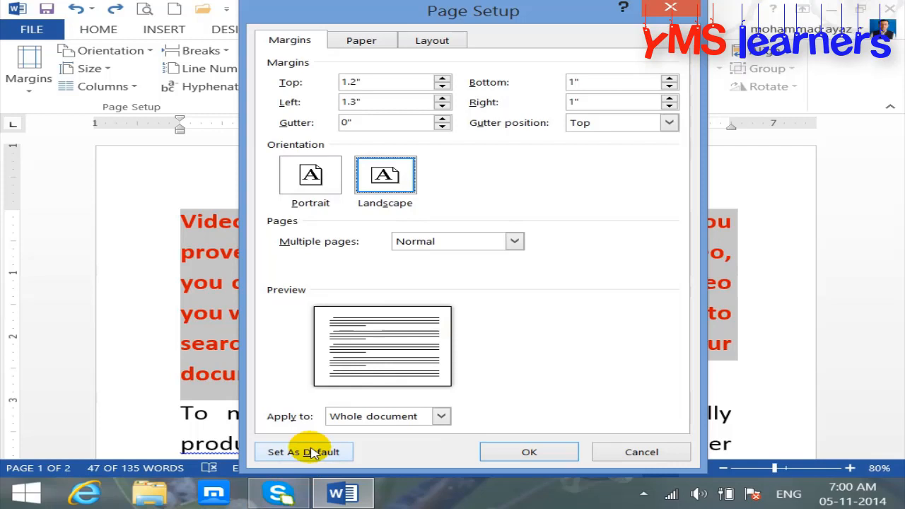
click(665, 450)
Try the A4 paper size for the whole document in Page Setup
click(272, 108)
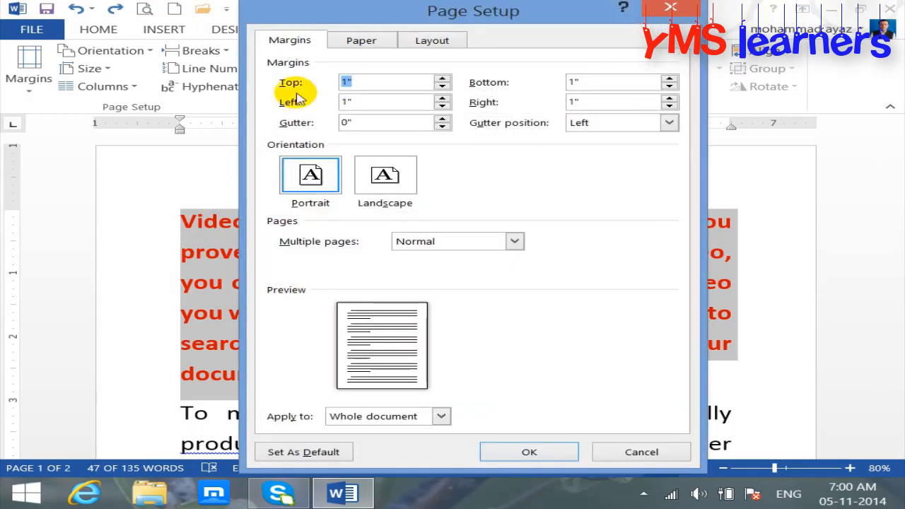
click(388, 42)
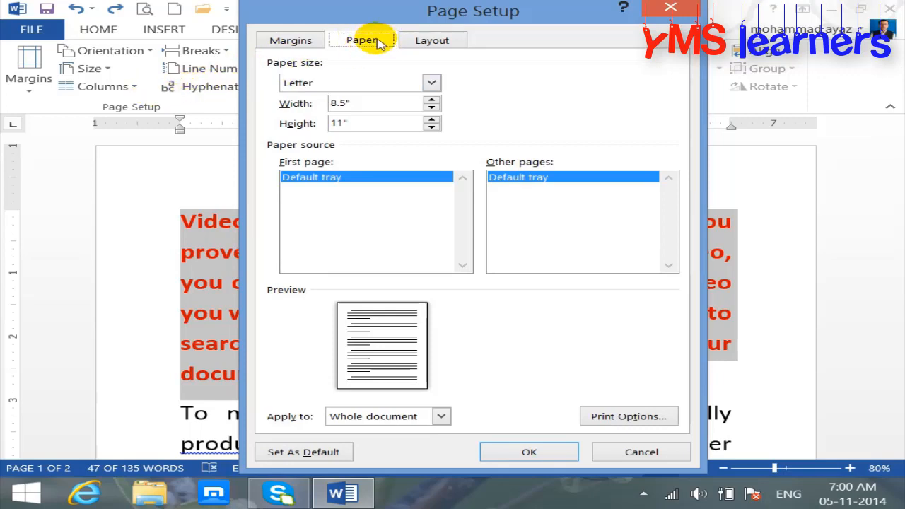
click(333, 83)
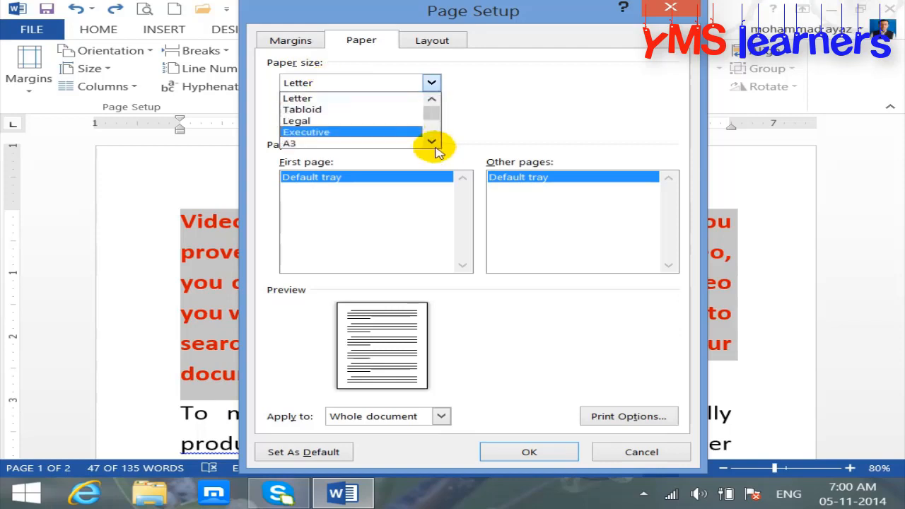
click(431, 142)
click(431, 142)
click(337, 132)
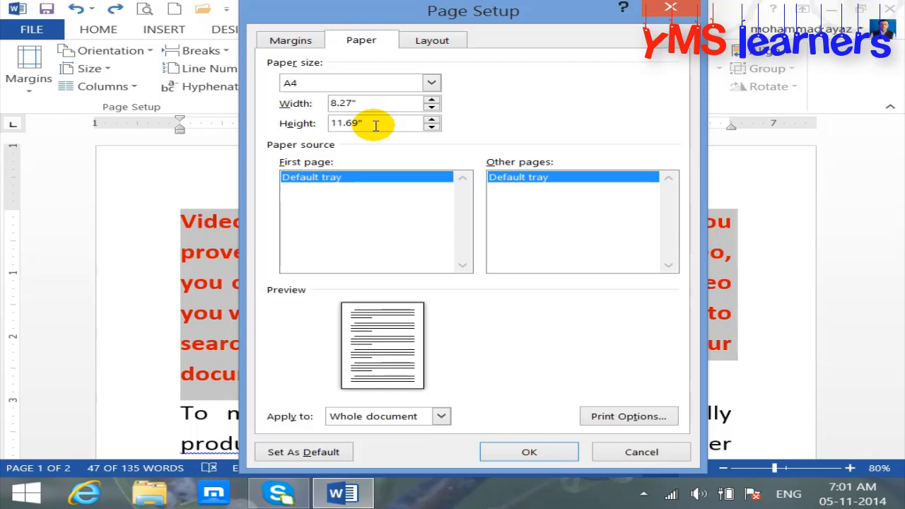
Switch the paper size to Letter and back to A4 to compare their dimensions
click(431, 82)
scroll(426, 113, up, 1)
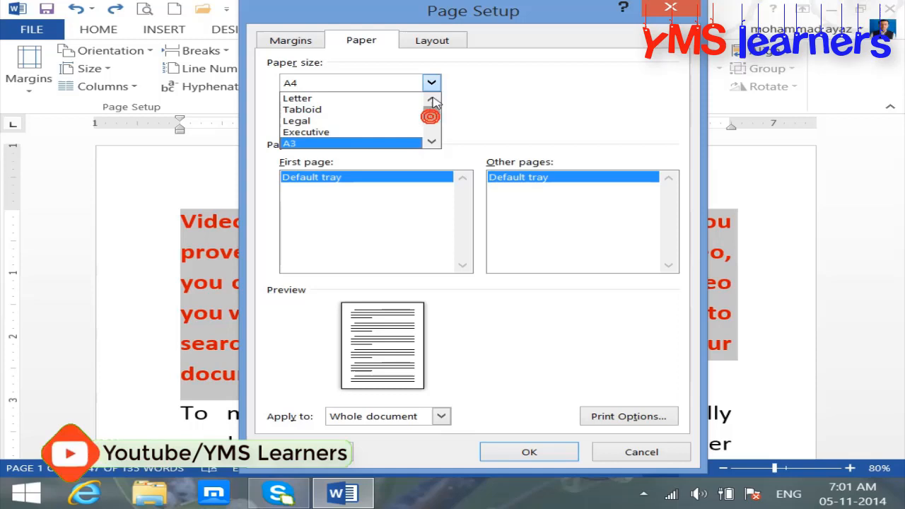
click(368, 98)
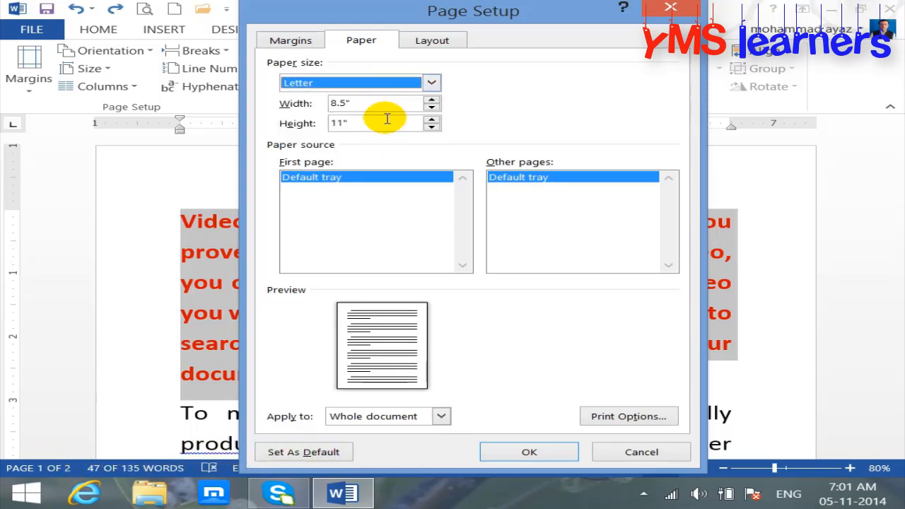
click(389, 84)
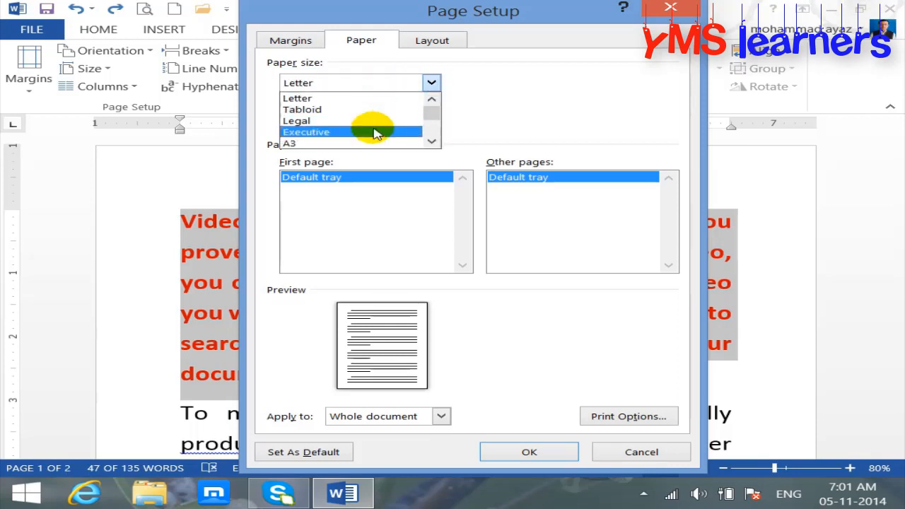
click(431, 140)
click(431, 141)
click(430, 141)
click(357, 122)
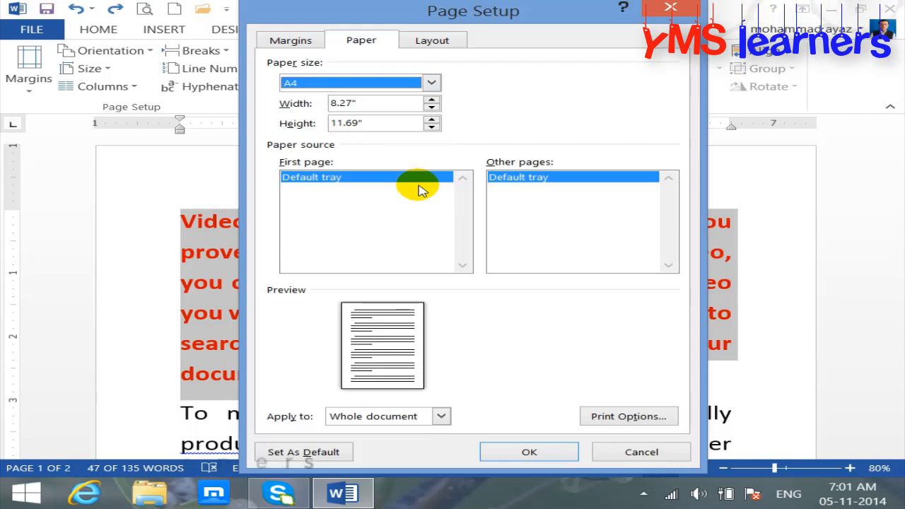
Try the Tabloid paper size and switch to Legal
click(430, 83)
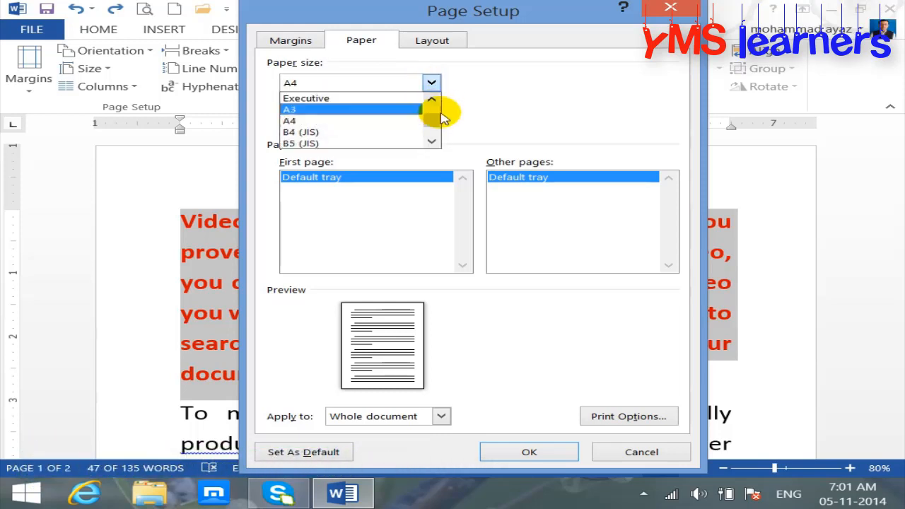
drag(431, 120, 435, 105)
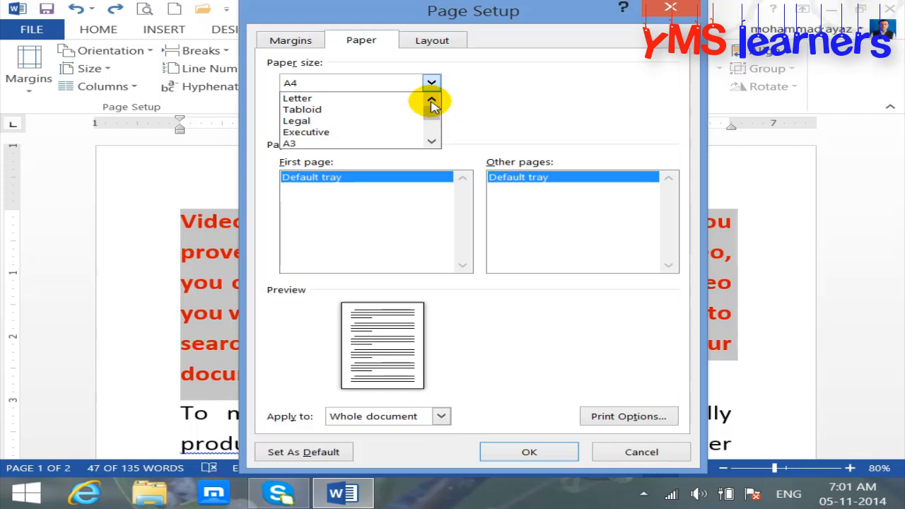
click(382, 111)
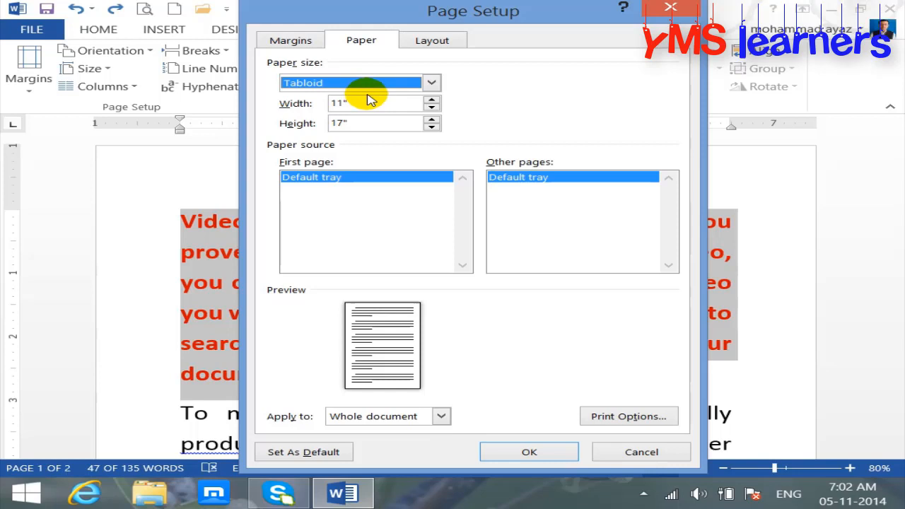
click(431, 84)
click(359, 120)
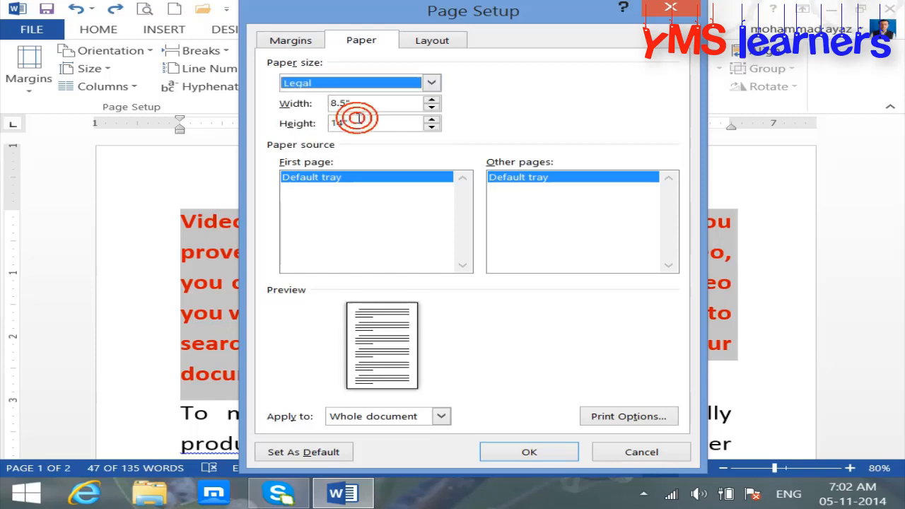
Try the Custom size paper option and close Page Setup without applying it
click(431, 82)
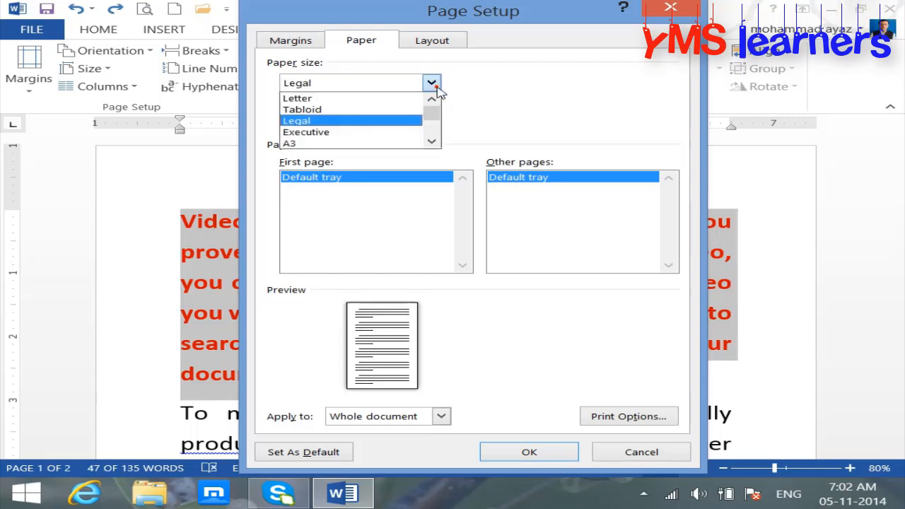
click(433, 141)
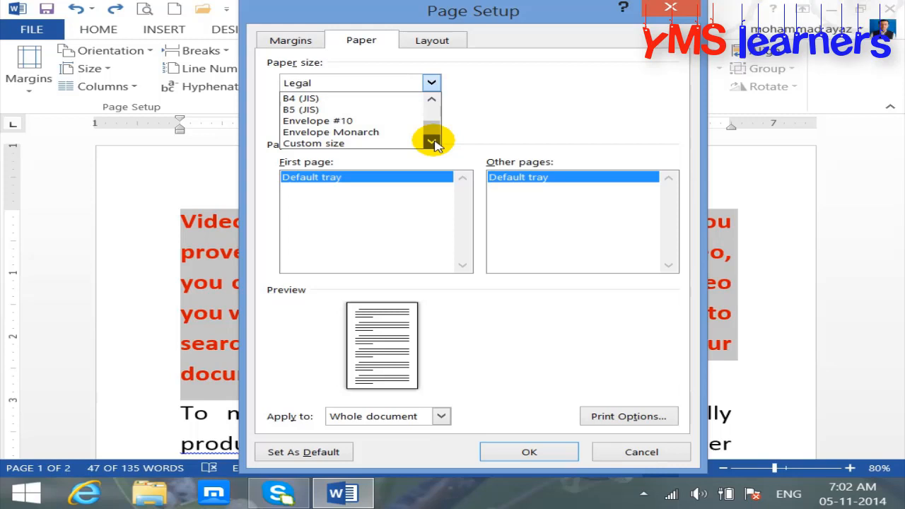
click(382, 143)
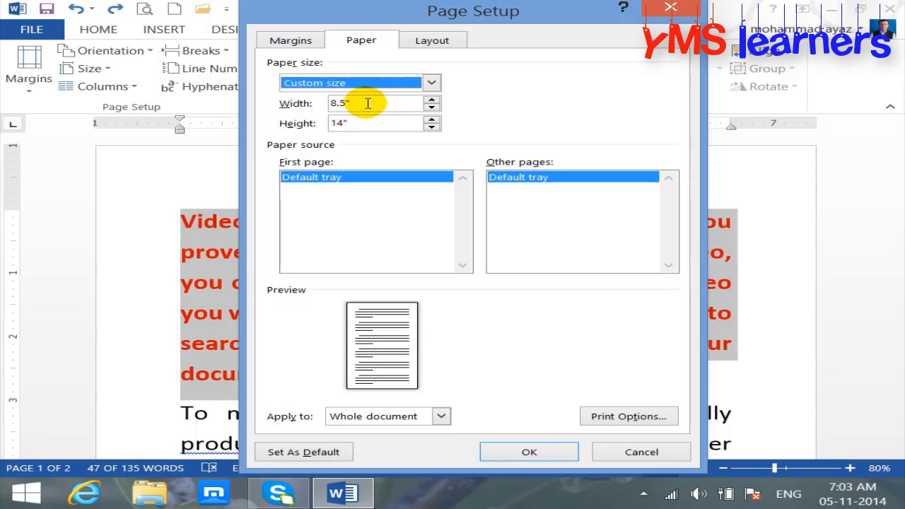
click(670, 8)
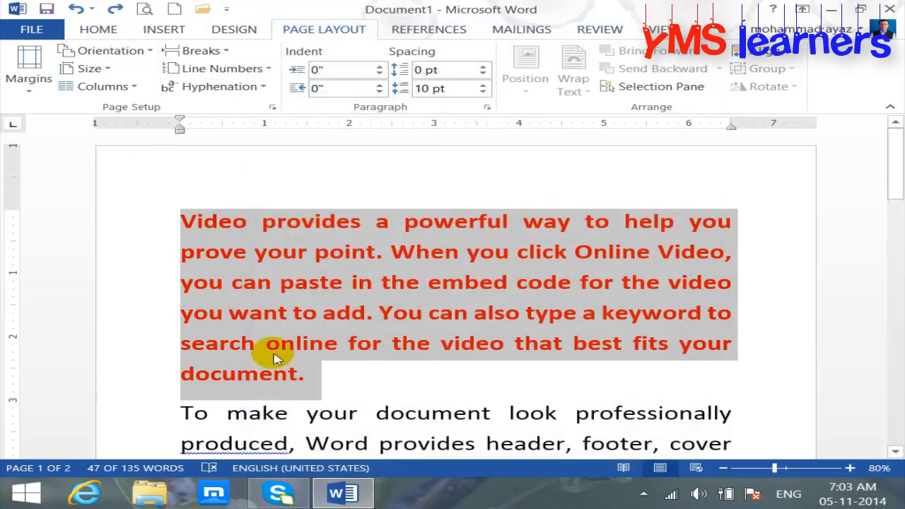
Copy the plain formatting of the second paragraph onto the bold red first paragraph with Format Painter
click(320, 416)
click(85, 29)
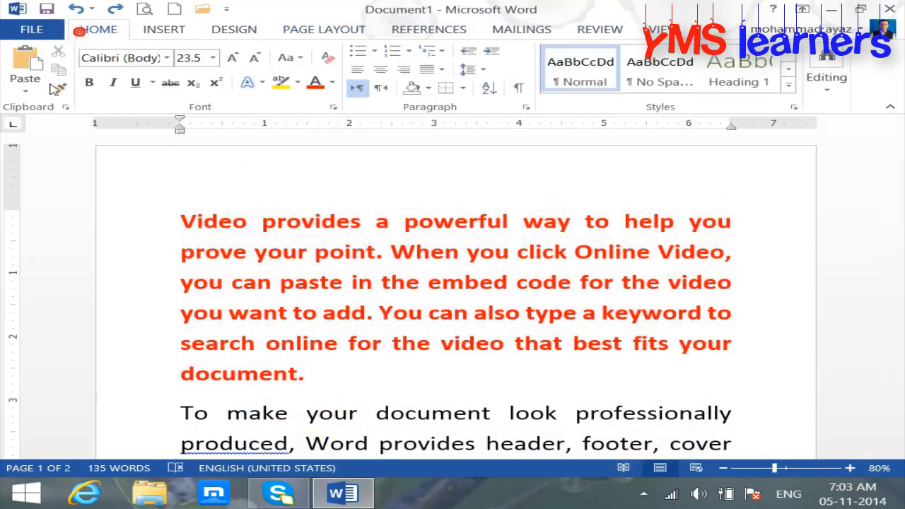
click(59, 86)
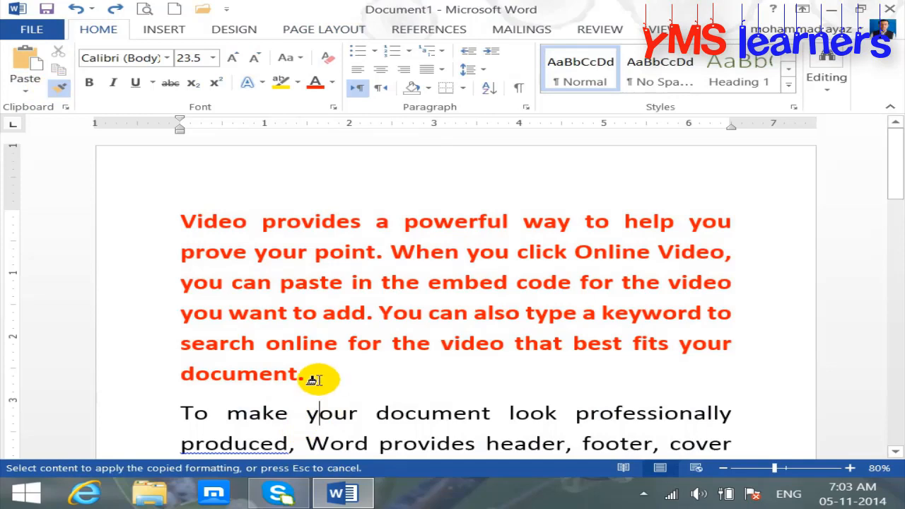
mouse_move(318, 380)
mouse_down()
mouse_move(176, 253)
mouse_move(173, 213)
mouse_up()
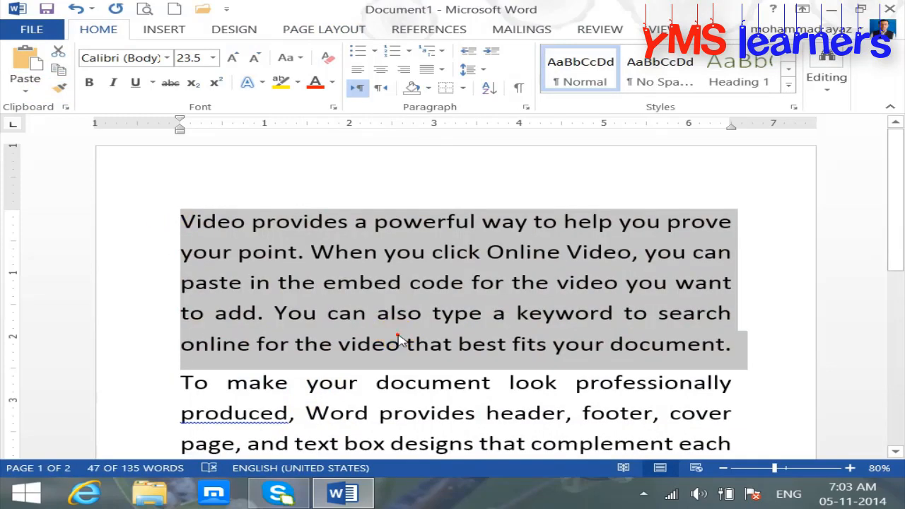
click(400, 343)
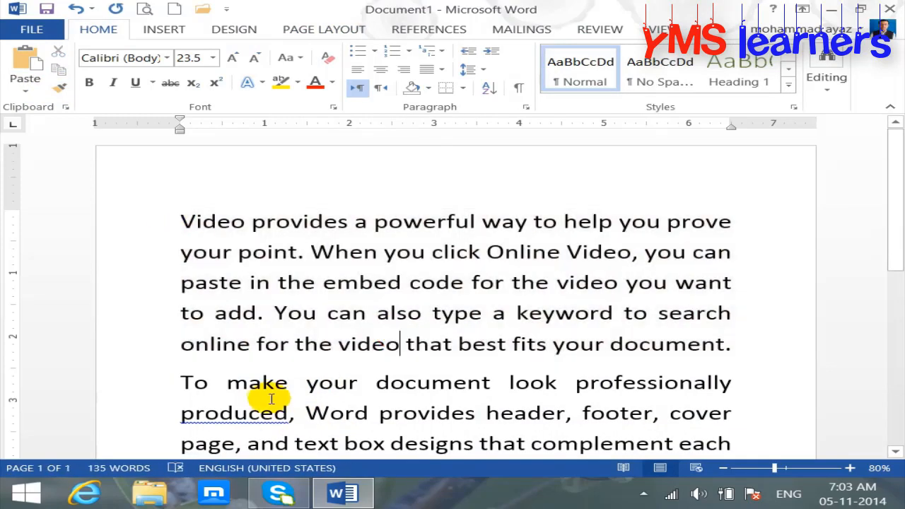
From the print preview, set a custom paper size 6" wide and 8" high for the whole document
click(145, 8)
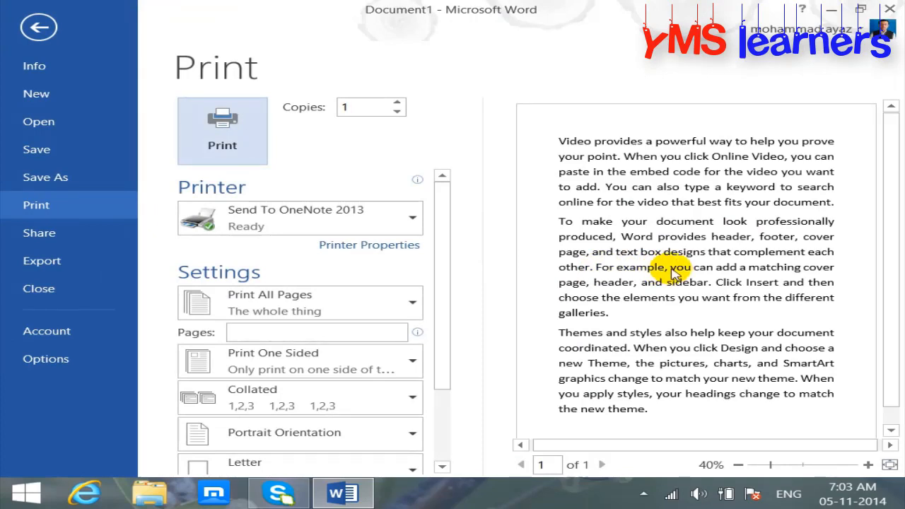
drag(448, 303, 451, 389)
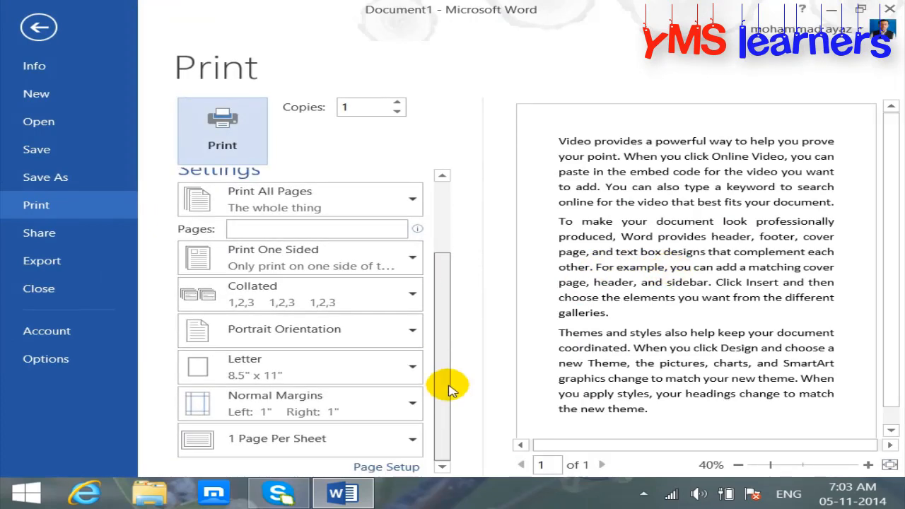
click(398, 470)
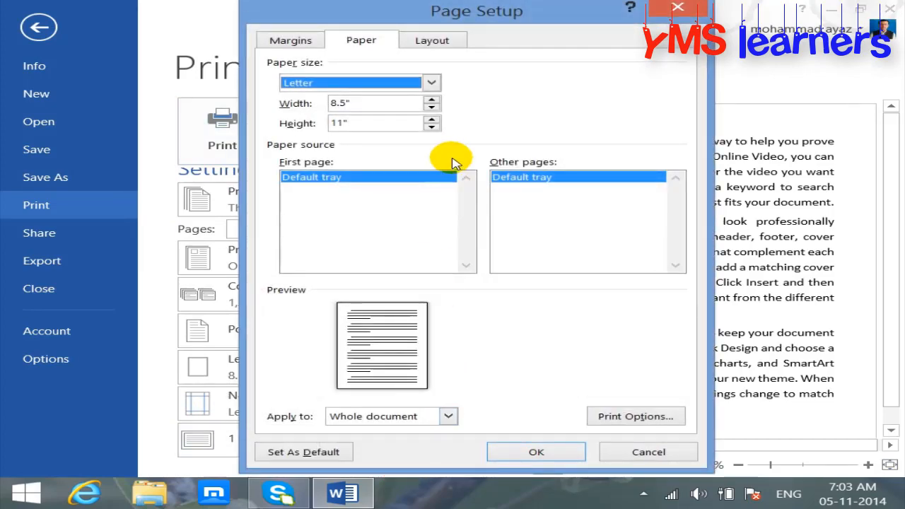
drag(390, 104, 316, 103)
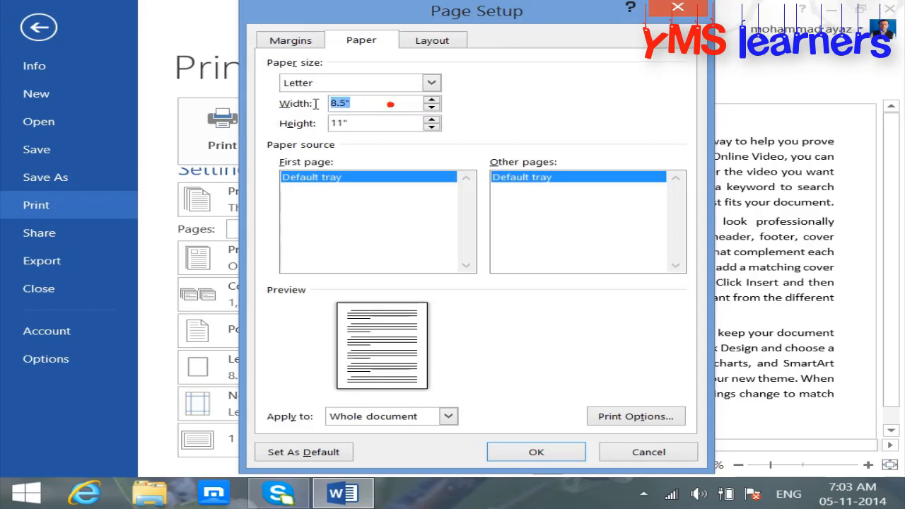
text(6)
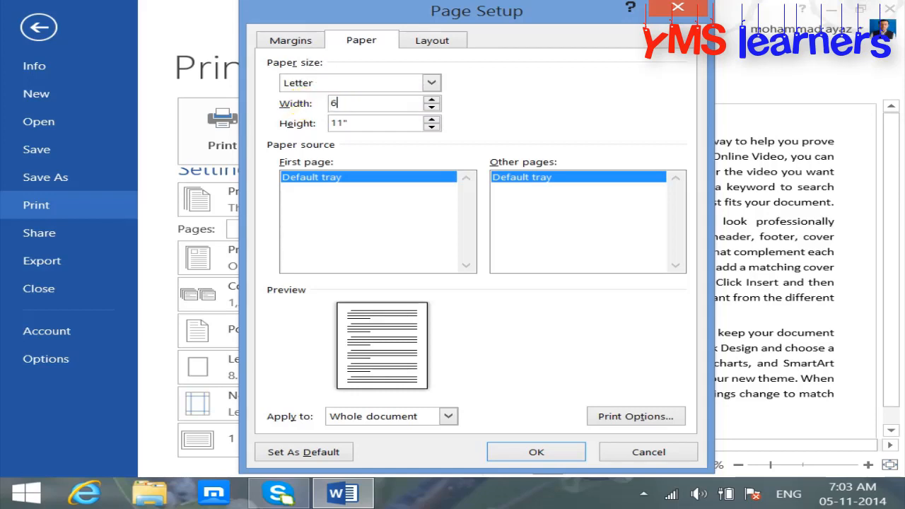
drag(357, 123, 318, 124)
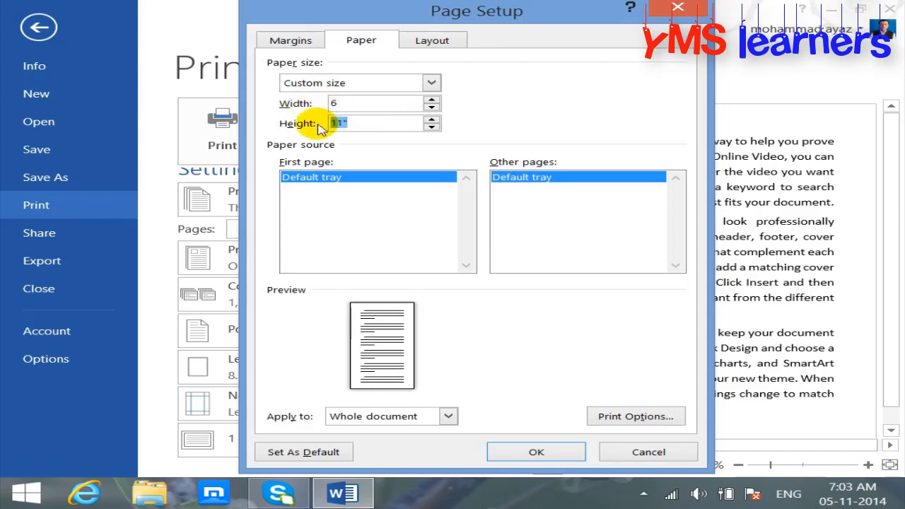
text(8)
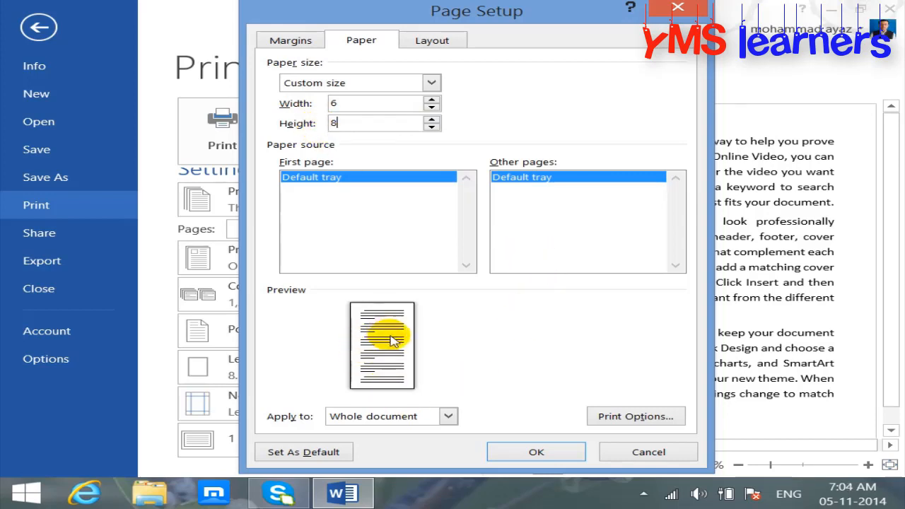
click(527, 452)
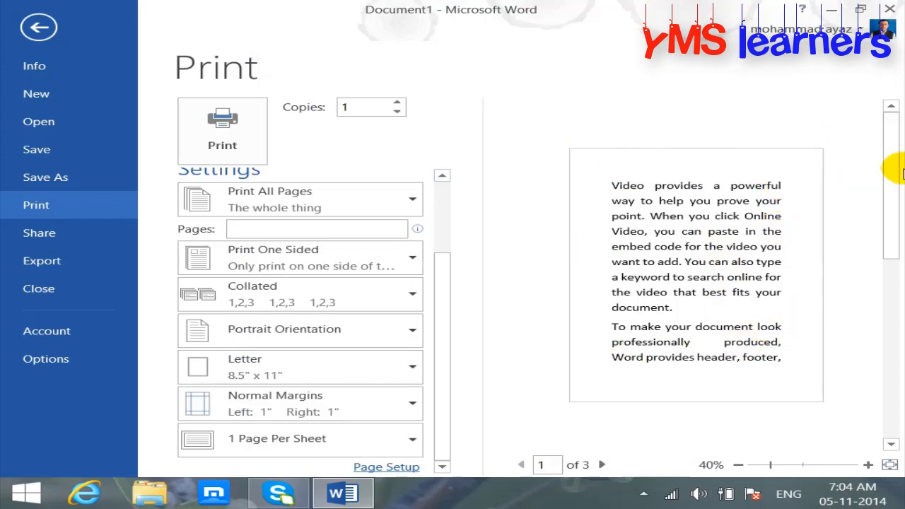
Look through all pages in the print preview and reopen the Page Setup paper settings
drag(889, 163, 892, 260)
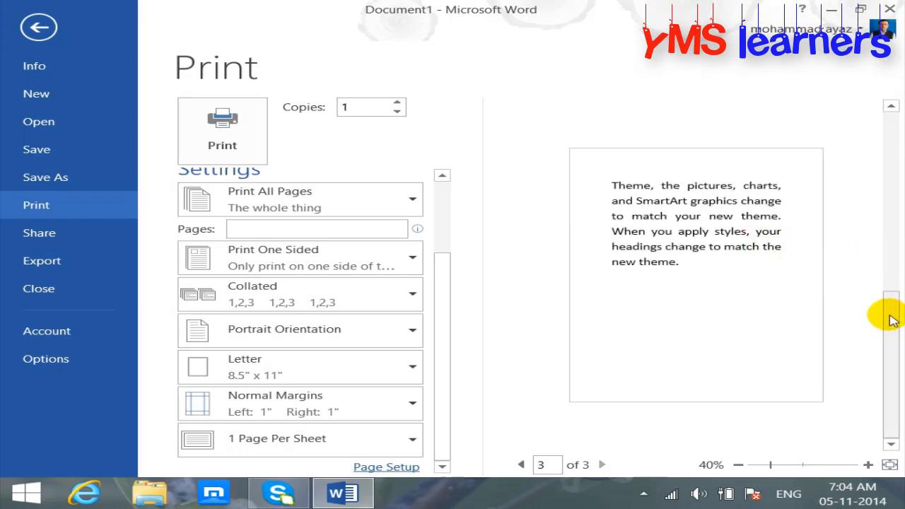
drag(884, 313, 888, 144)
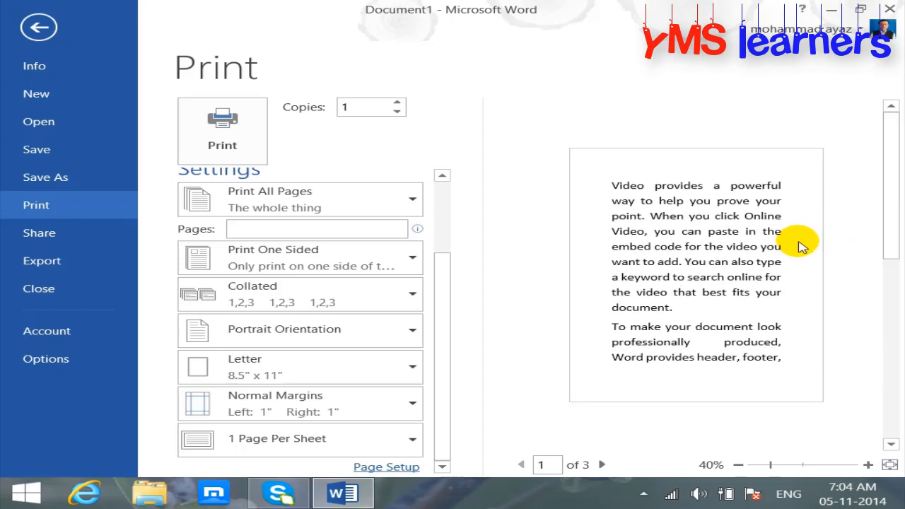
click(387, 468)
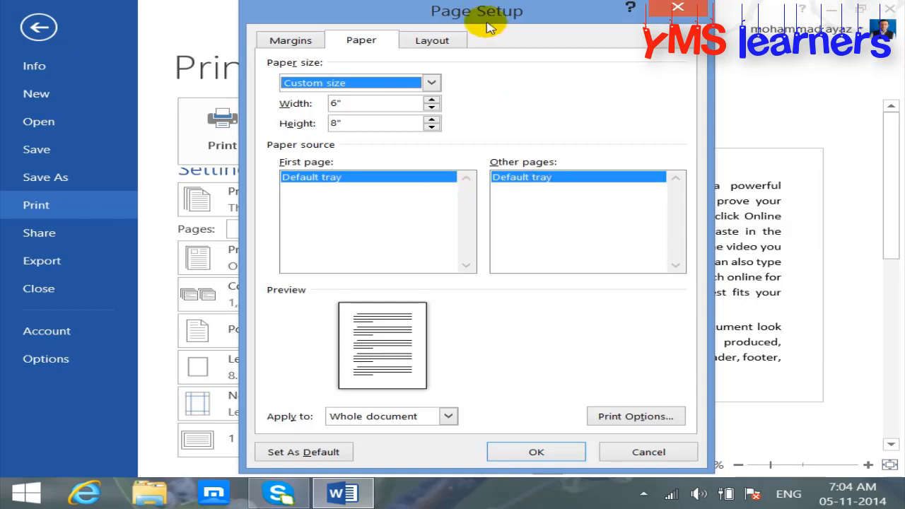
Look at the paper source for other pages and the print options in Word Options, closing the options without changes
drag(491, 19, 520, 38)
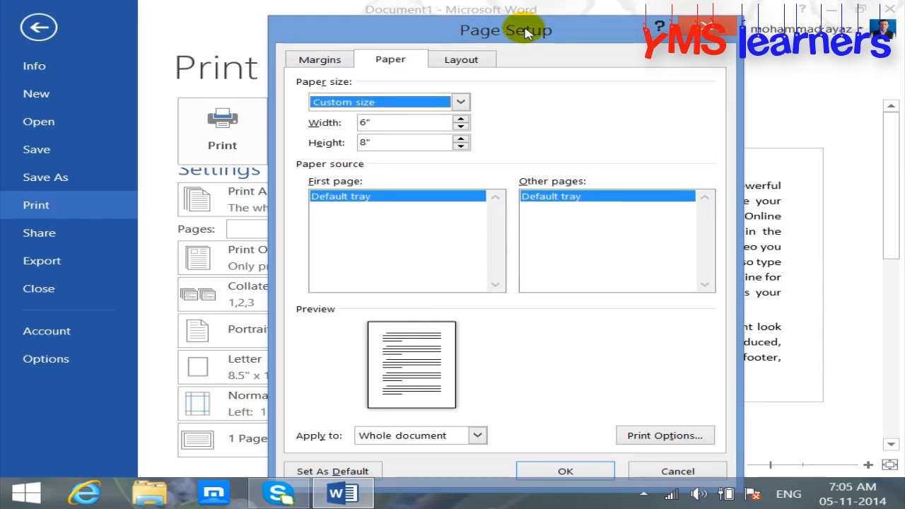
click(557, 198)
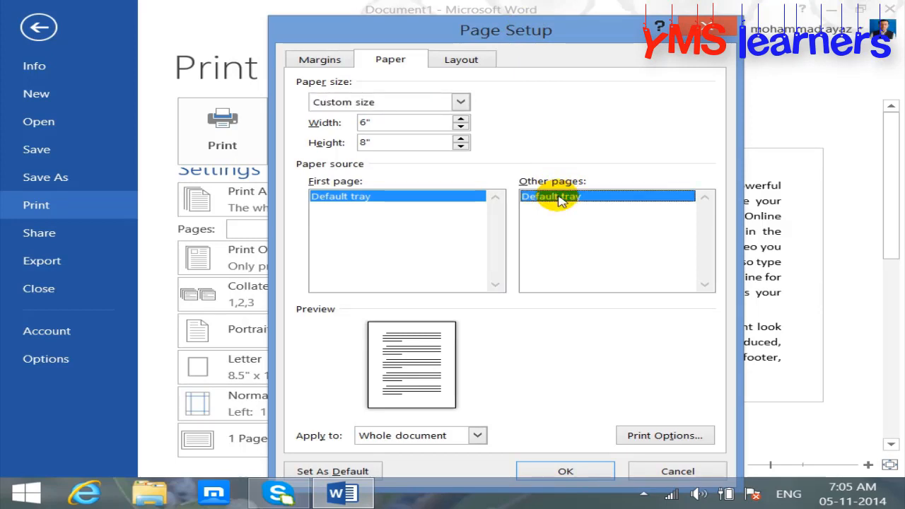
click(671, 433)
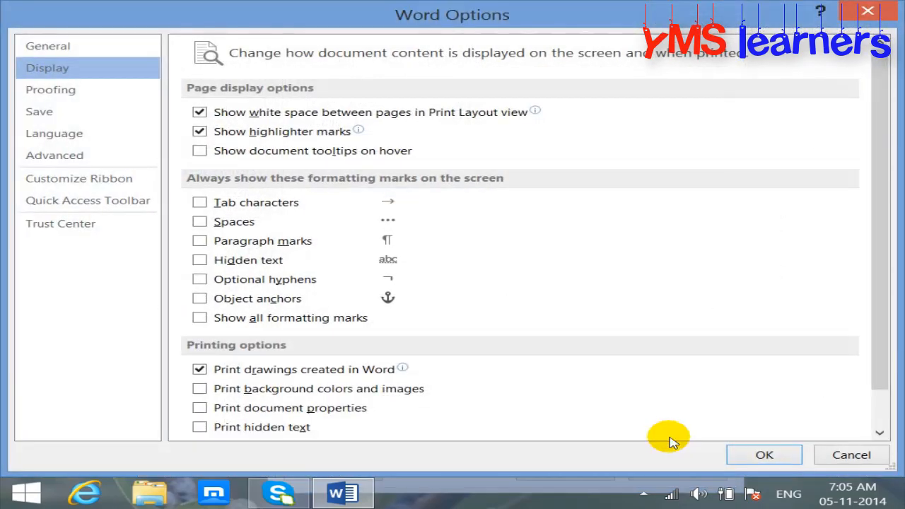
click(868, 14)
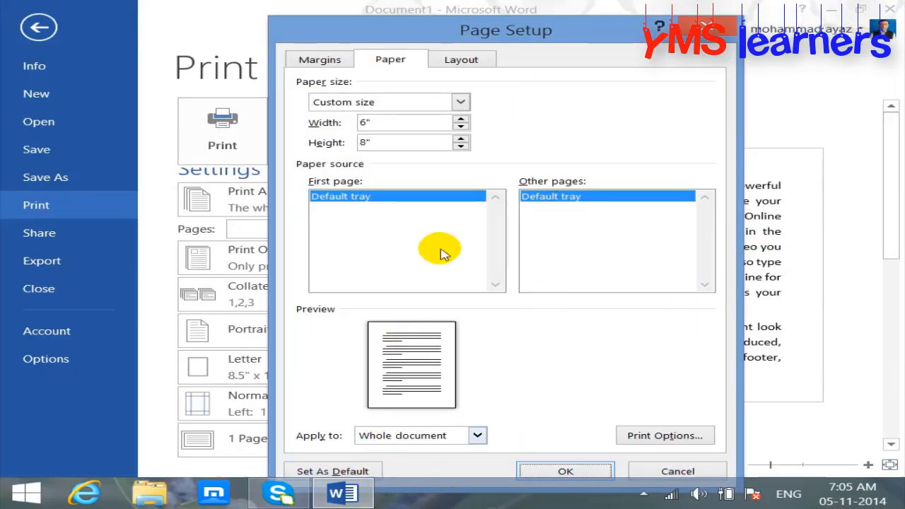
View the section start choices in the Page Setup layout settings without changing the selection
click(480, 58)
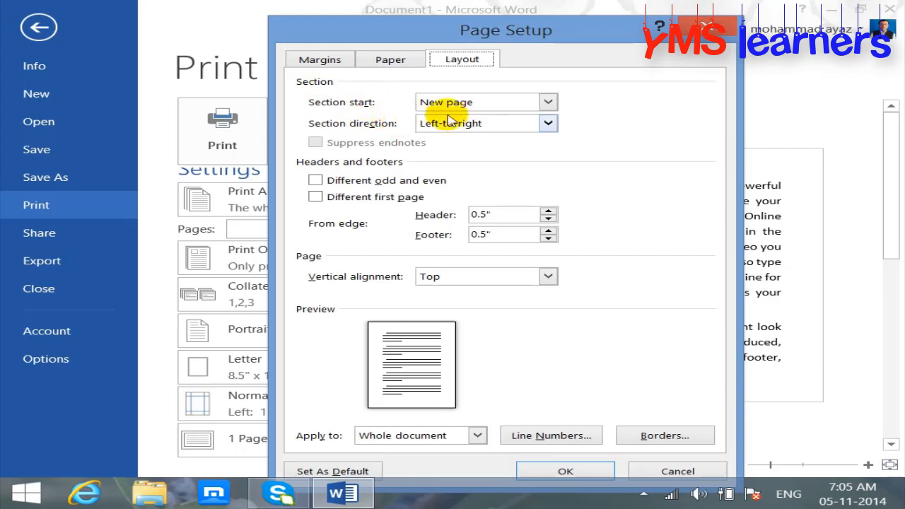
click(548, 104)
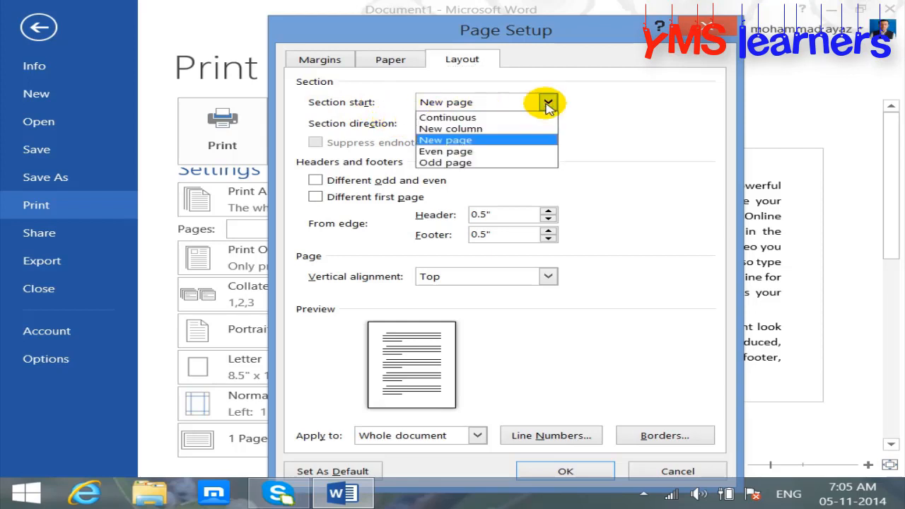
click(631, 96)
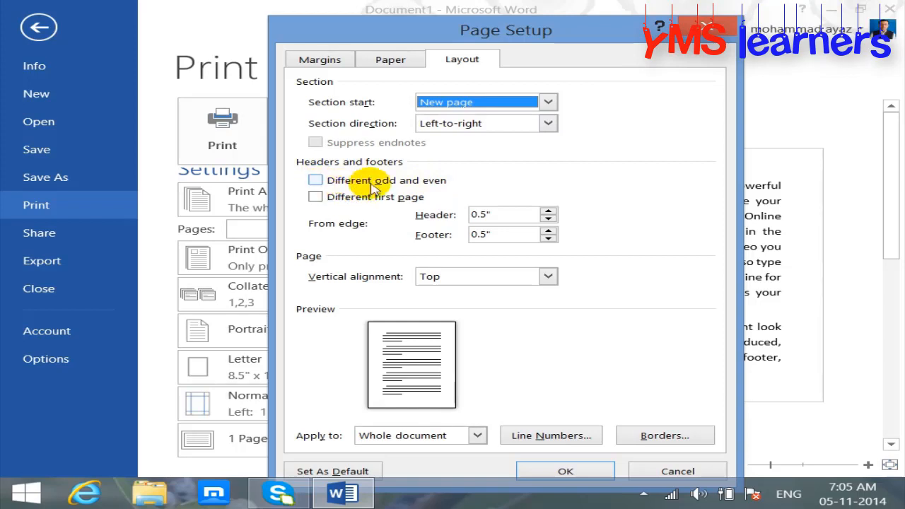
Try the Different odd and even and Different first page header and footer options, clearing both again
click(315, 181)
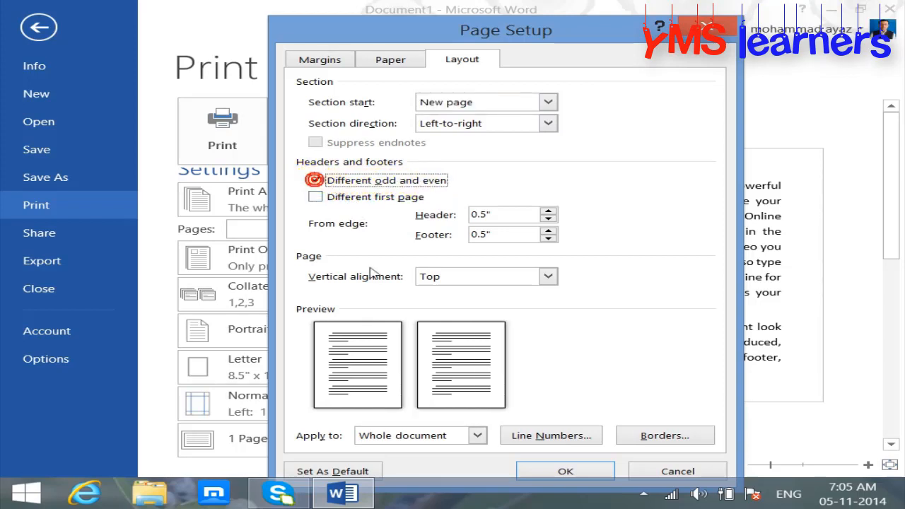
click(315, 198)
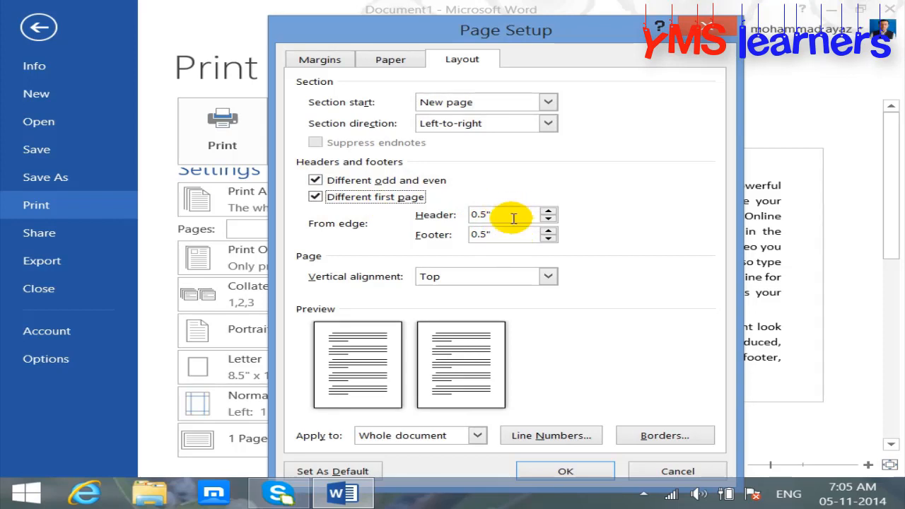
click(314, 193)
click(314, 180)
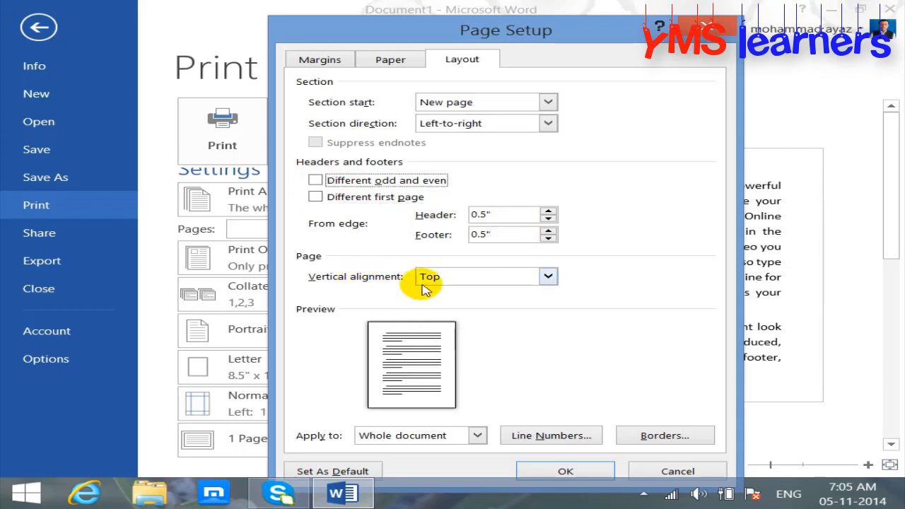
View the page's vertical alignment choices without changing them and close Page Setup
click(477, 282)
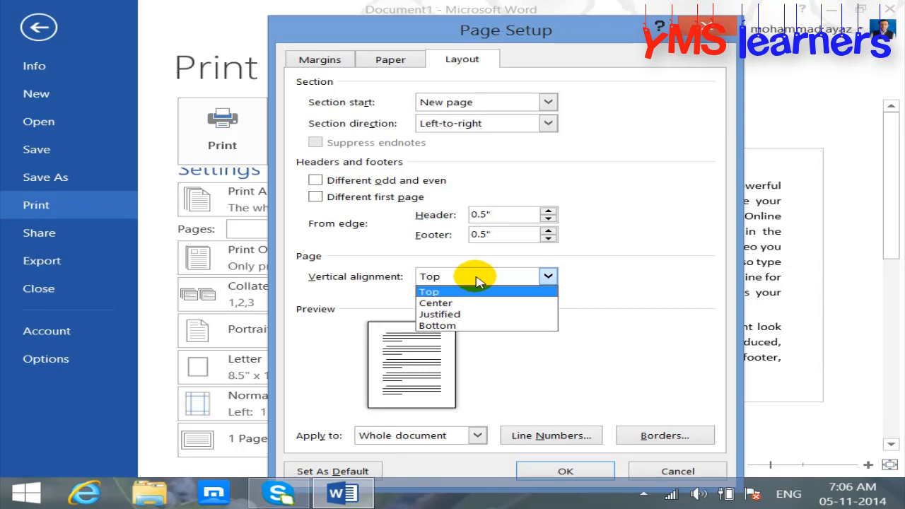
click(628, 286)
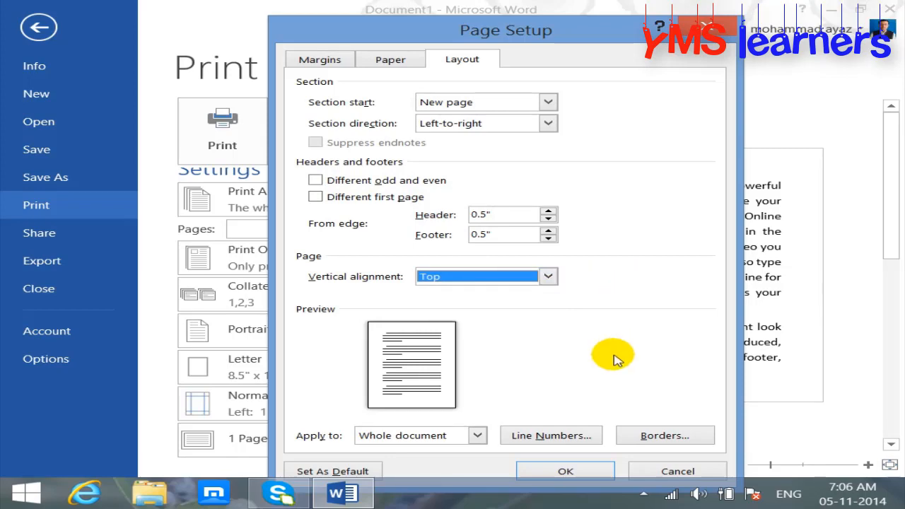
click(586, 471)
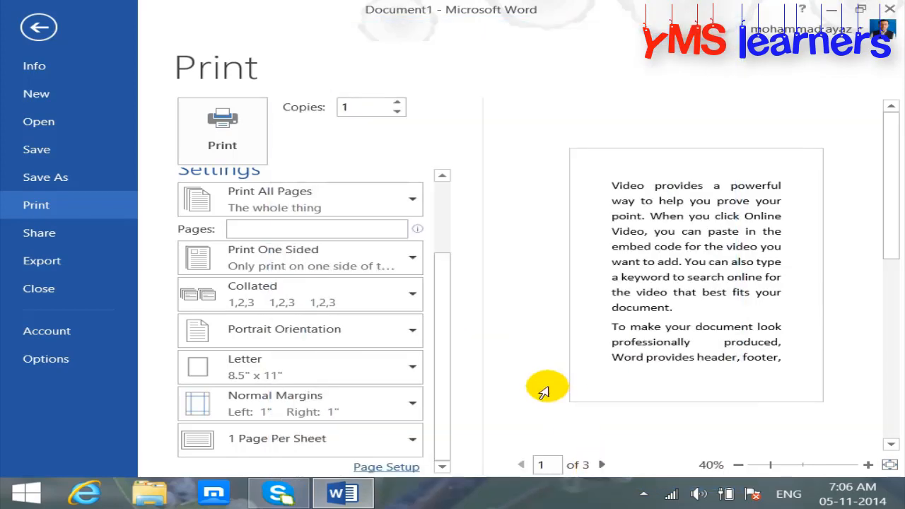
Set the paper size of the whole document to Letter
click(387, 466)
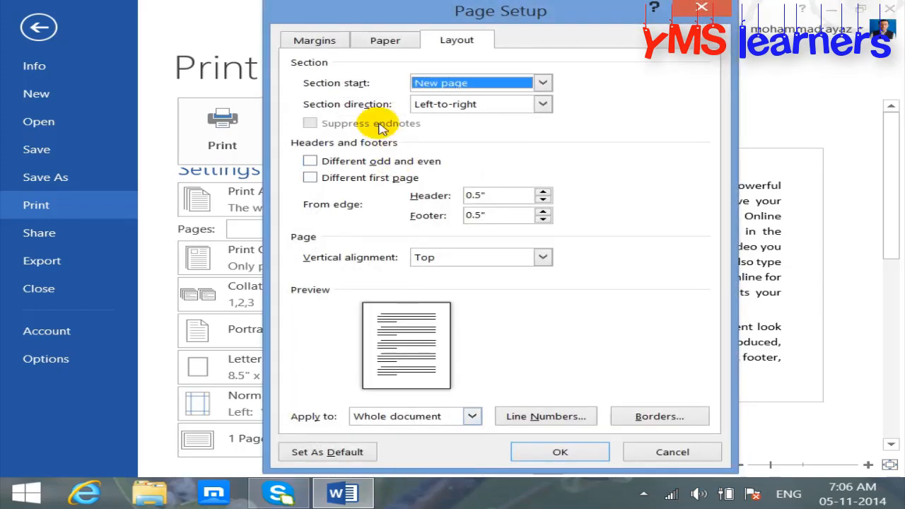
click(381, 40)
click(455, 82)
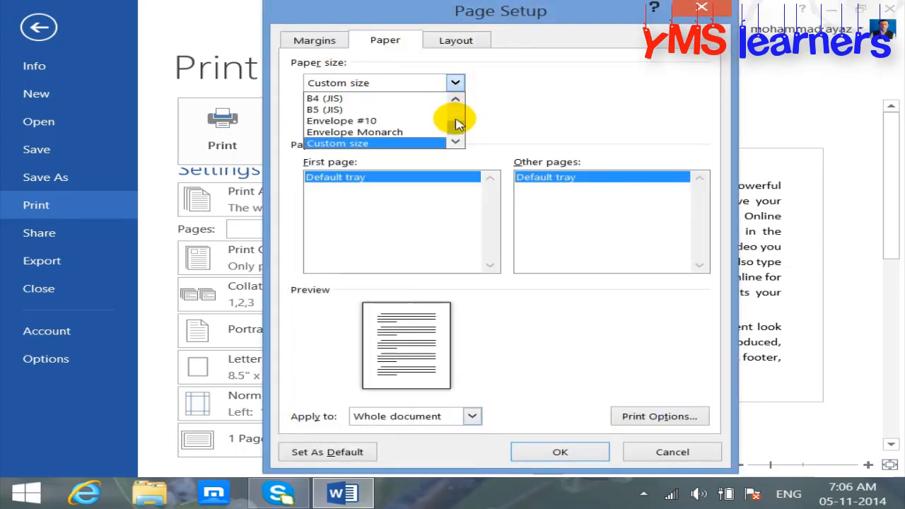
drag(456, 124, 452, 106)
click(378, 96)
click(588, 453)
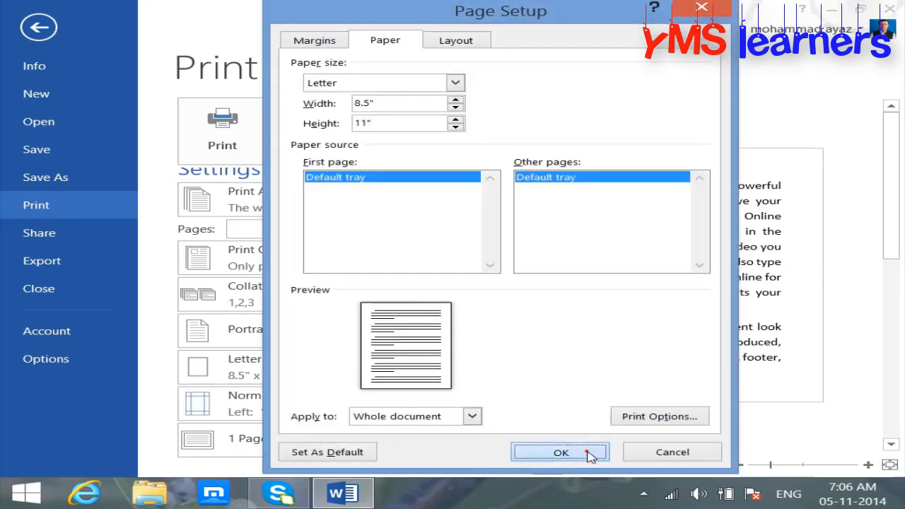
Return to the document and delete the last paragraph, which starts with "Themes and styles"
click(39, 28)
drag(894, 238, 895, 304)
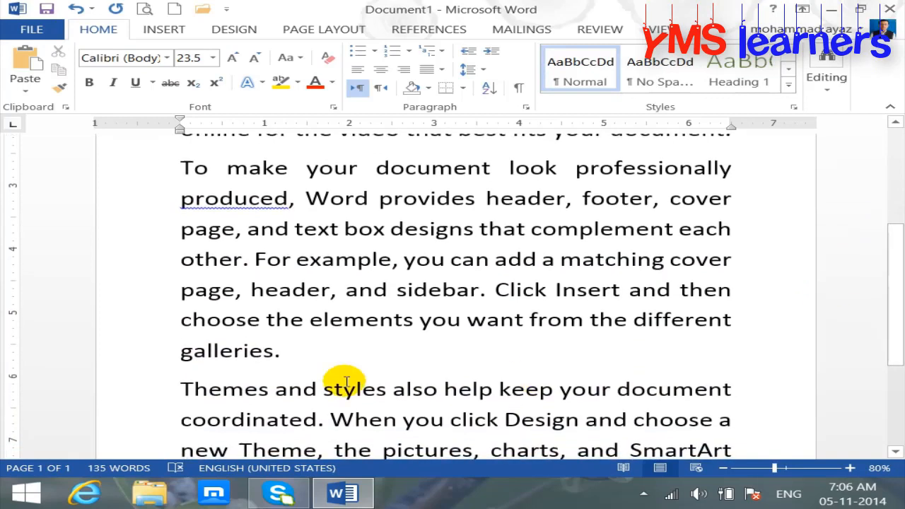
drag(173, 386, 601, 414)
key(Delete)
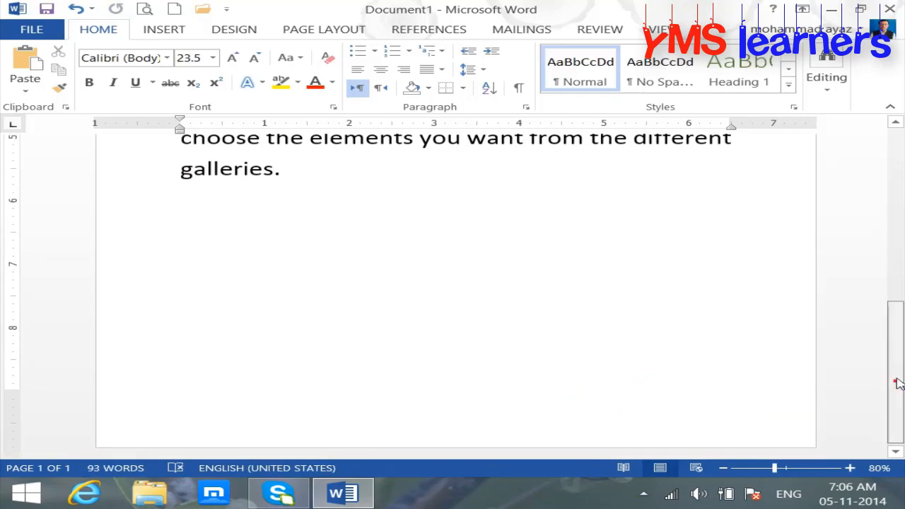
From the print preview, set the page's vertical alignment to Center for the whole document
drag(895, 382, 891, 263)
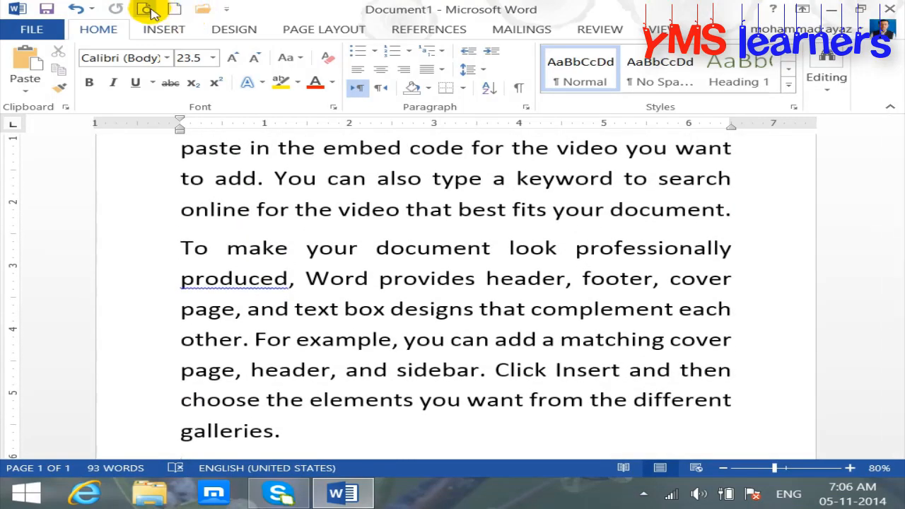
click(146, 9)
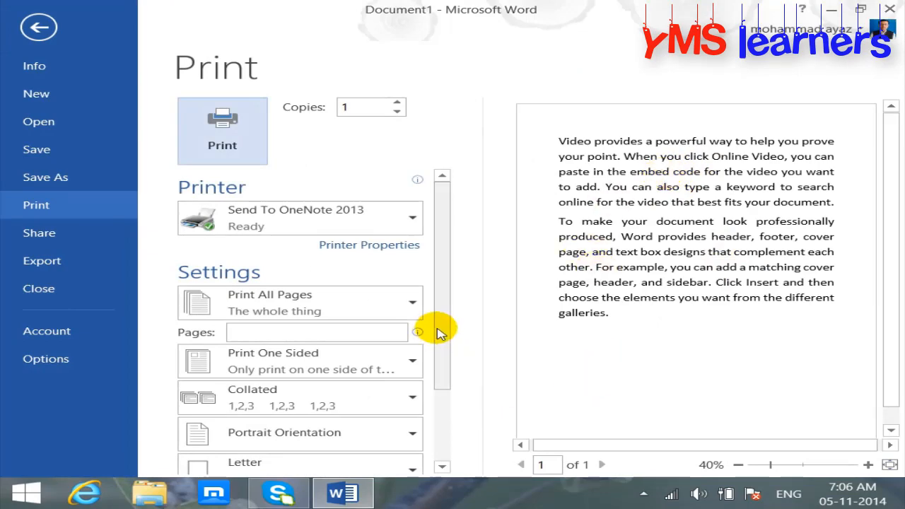
drag(439, 333, 448, 434)
click(369, 469)
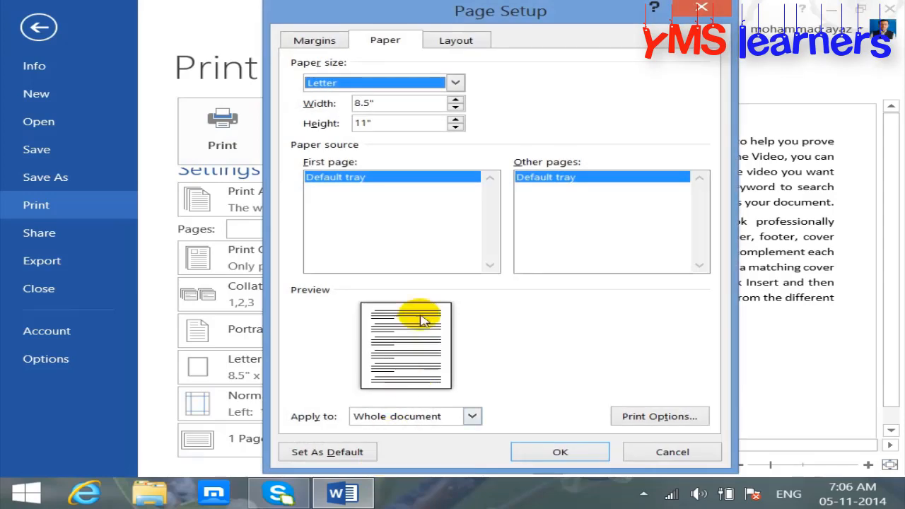
click(461, 40)
click(469, 259)
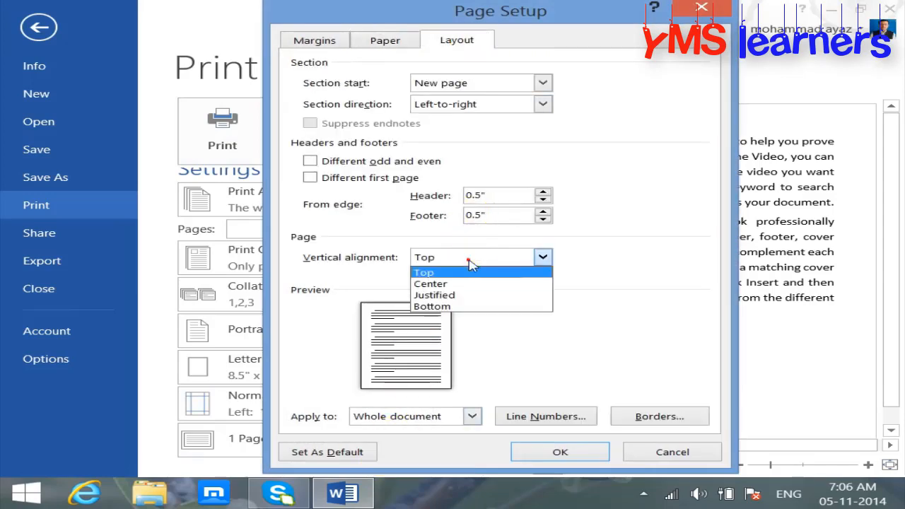
click(430, 283)
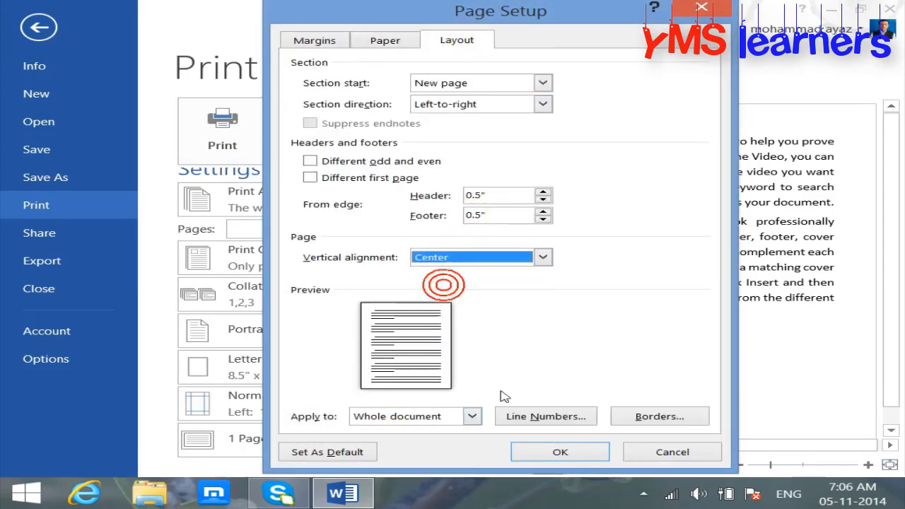
click(555, 453)
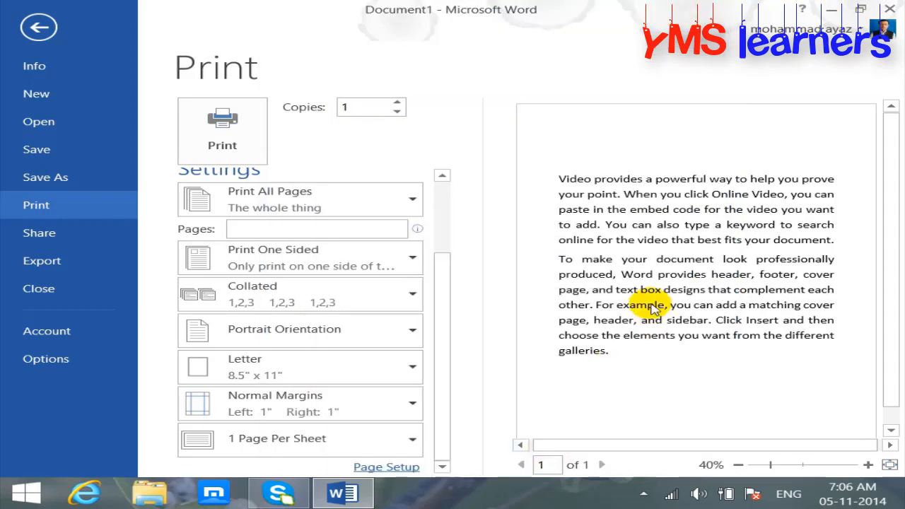
Change the page's vertical alignment to Justified in Page Setup and apply it
click(390, 467)
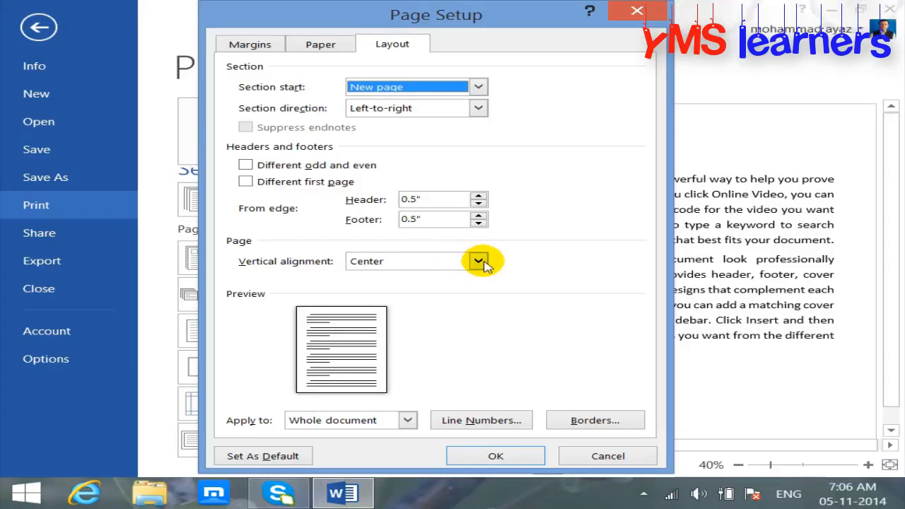
click(479, 261)
click(394, 303)
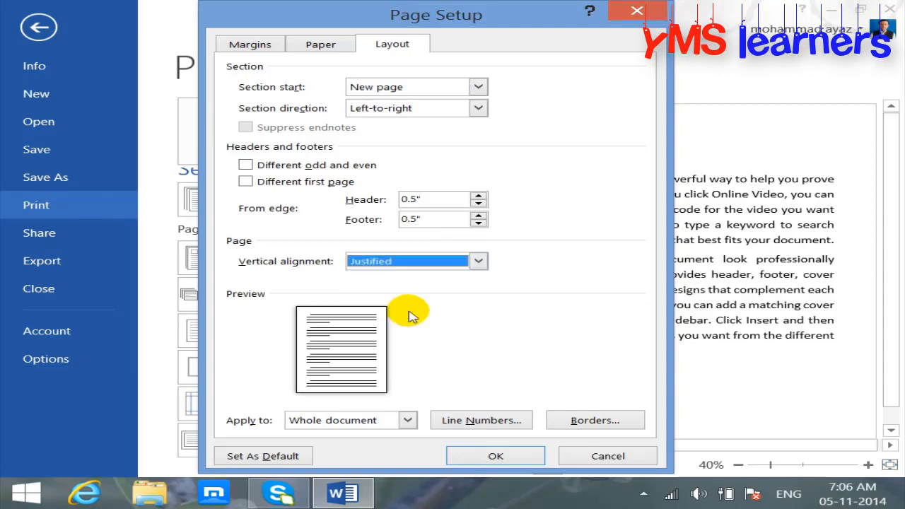
click(510, 458)
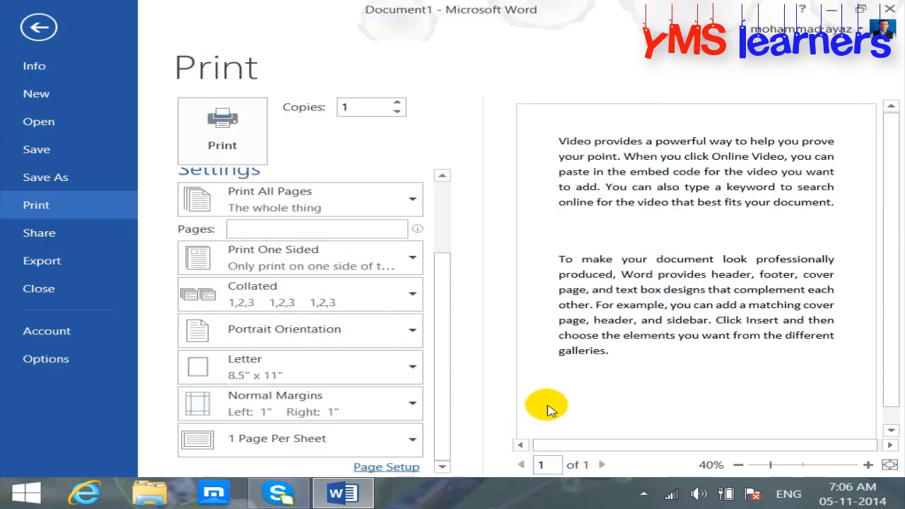
Change the page's vertical alignment to Bottom in Page Setup and apply it
click(386, 466)
click(479, 261)
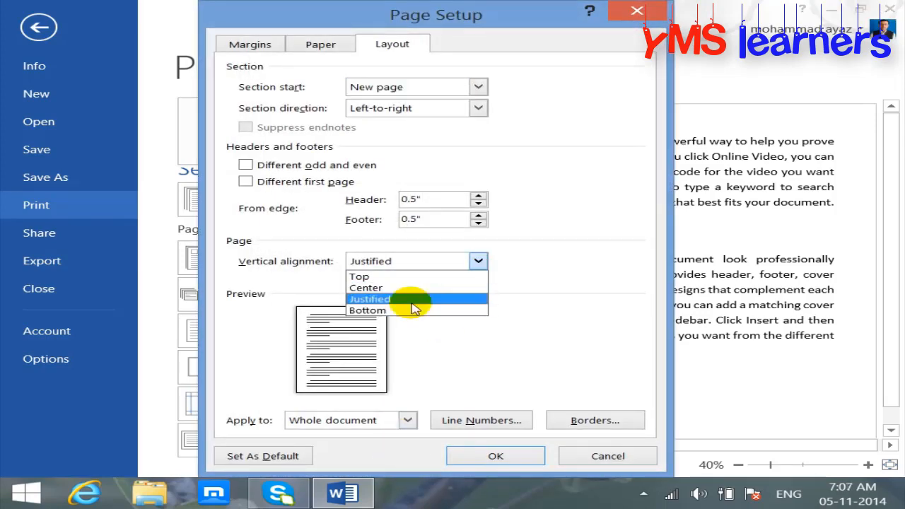
click(401, 309)
click(472, 455)
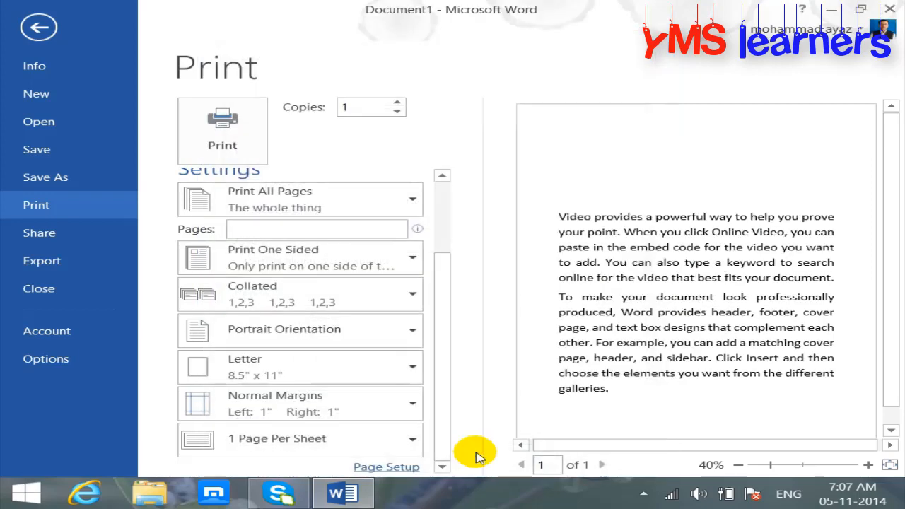
Set the page's vertical alignment back to Top and apply it
click(405, 466)
click(479, 261)
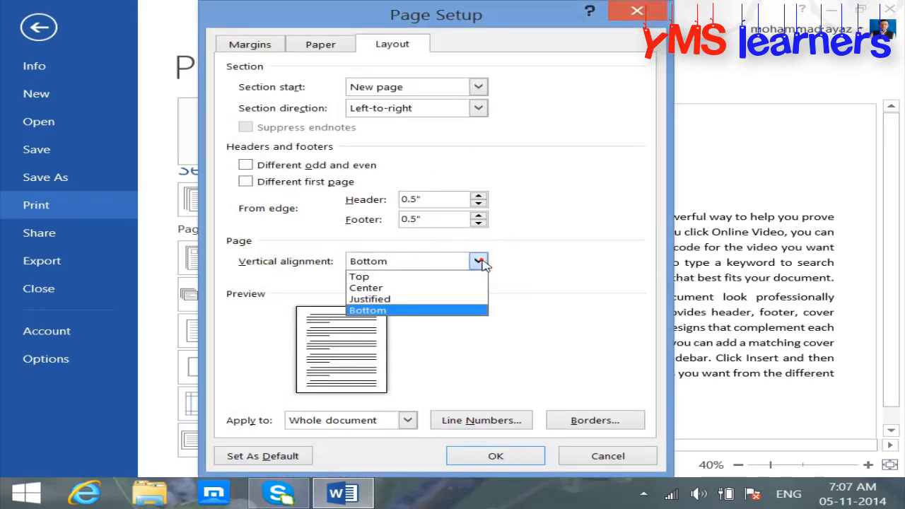
click(424, 276)
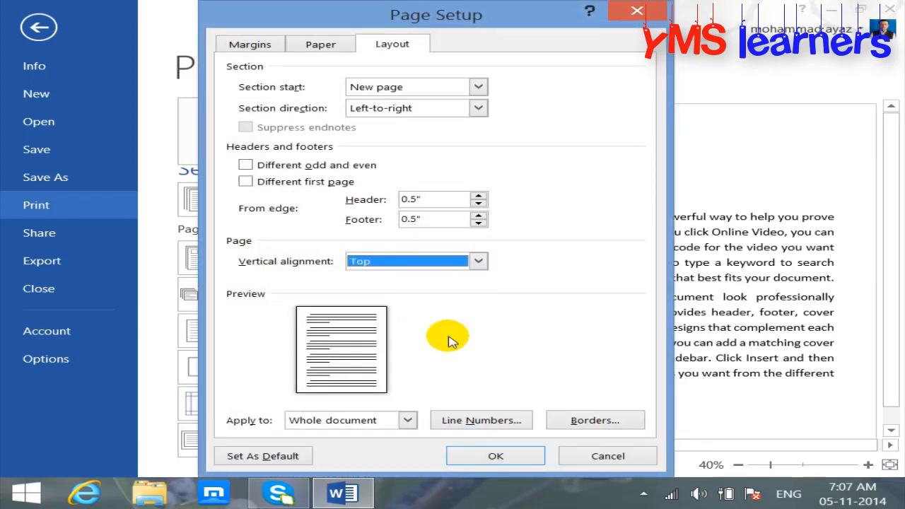
click(467, 456)
Look at the Apply to setting and the line numbering options in Page Setup, cancelling without adding line numbers
click(404, 467)
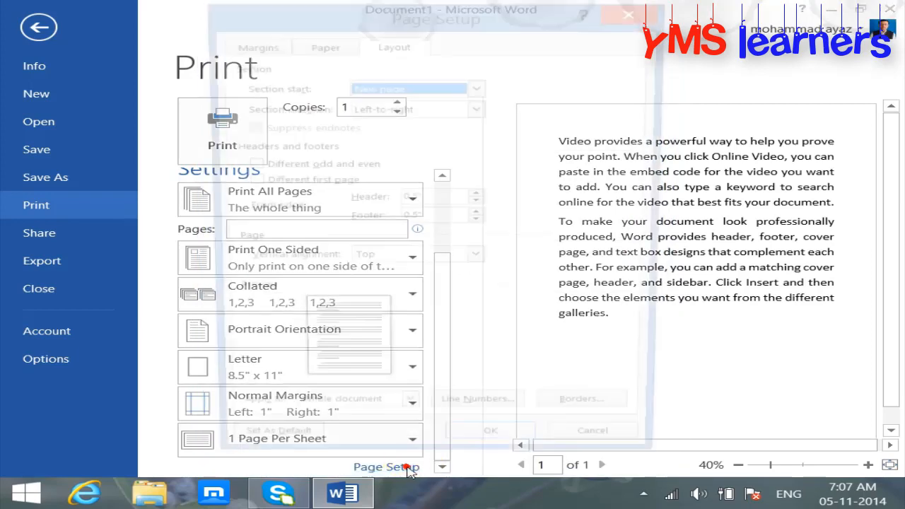
click(367, 419)
click(318, 420)
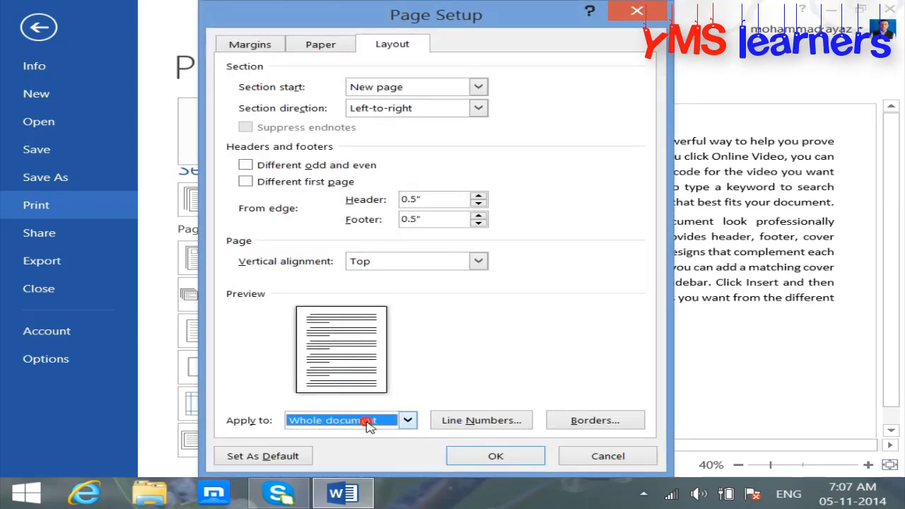
click(469, 421)
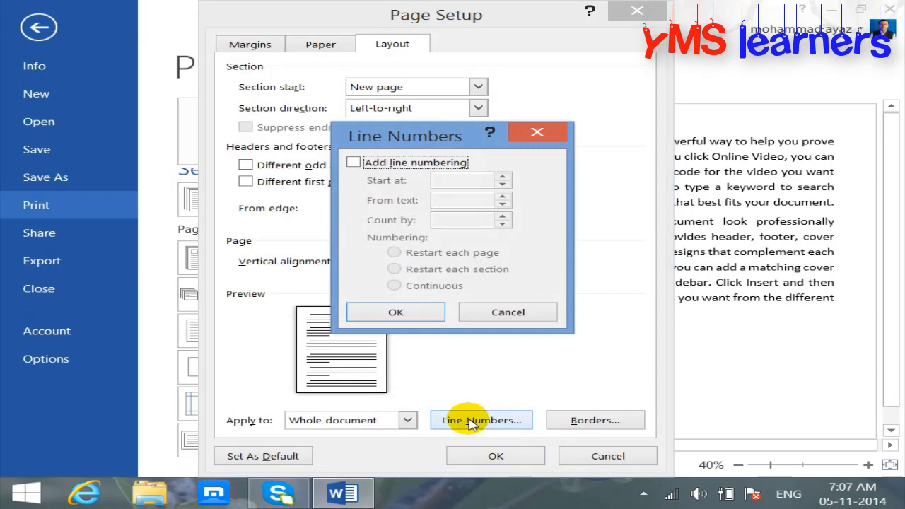
click(508, 312)
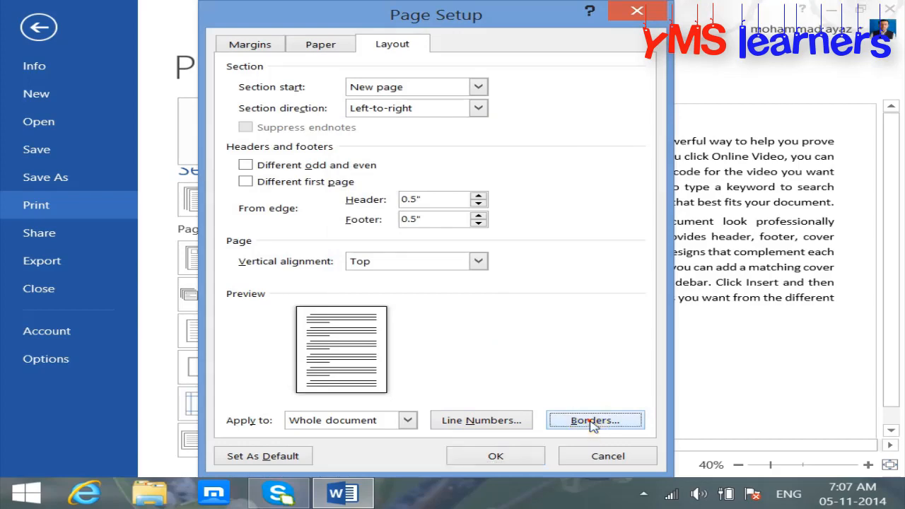
Add a page border with the orange cupcake art to the whole document
click(590, 420)
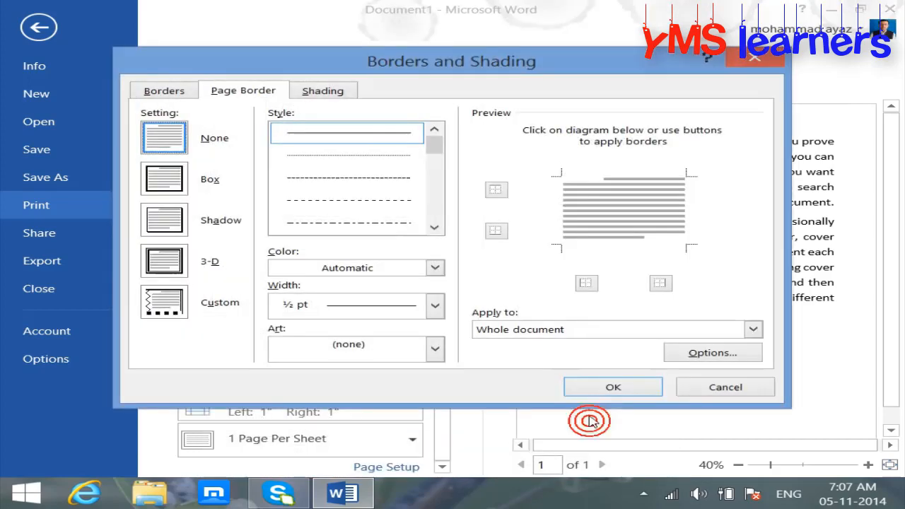
click(393, 351)
click(346, 419)
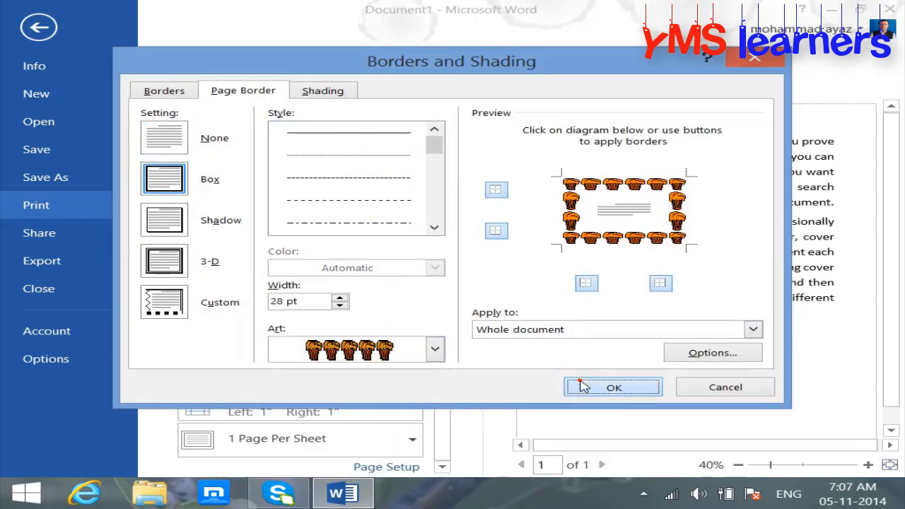
click(580, 385)
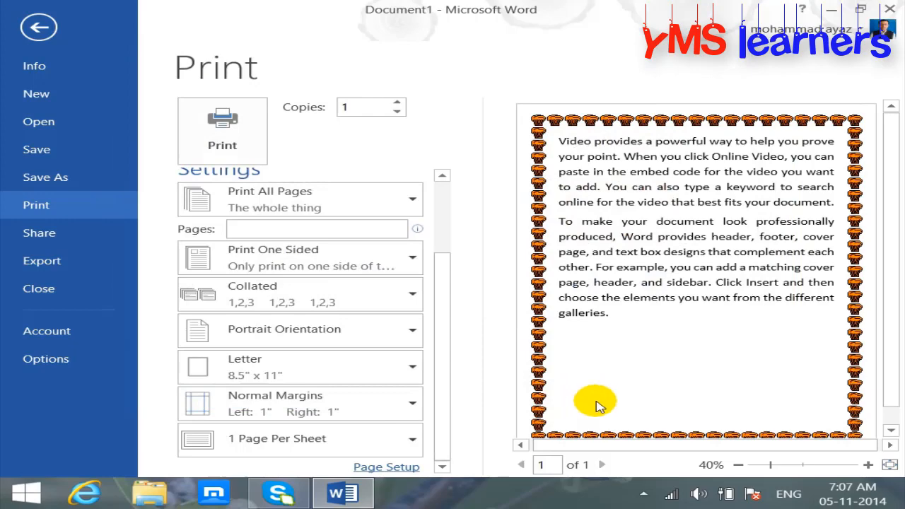
Return from the print preview to the document and show the page layout commands
click(39, 27)
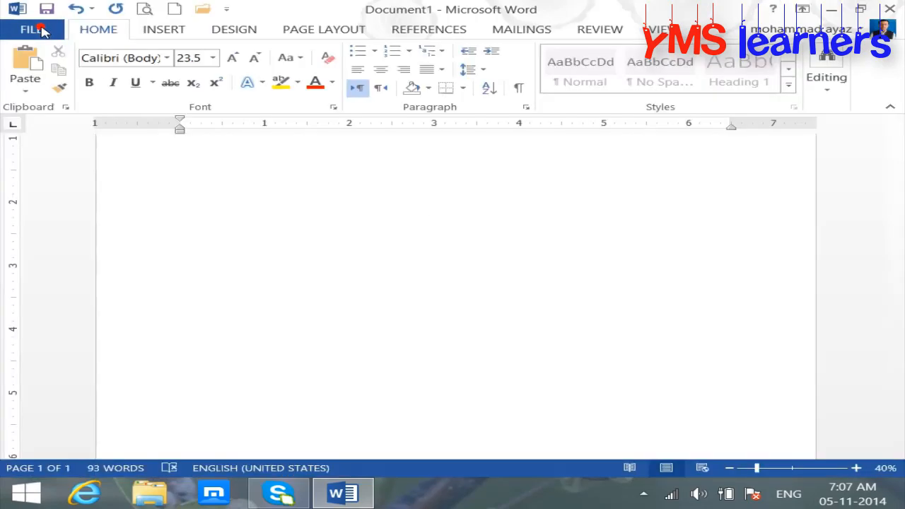
click(335, 32)
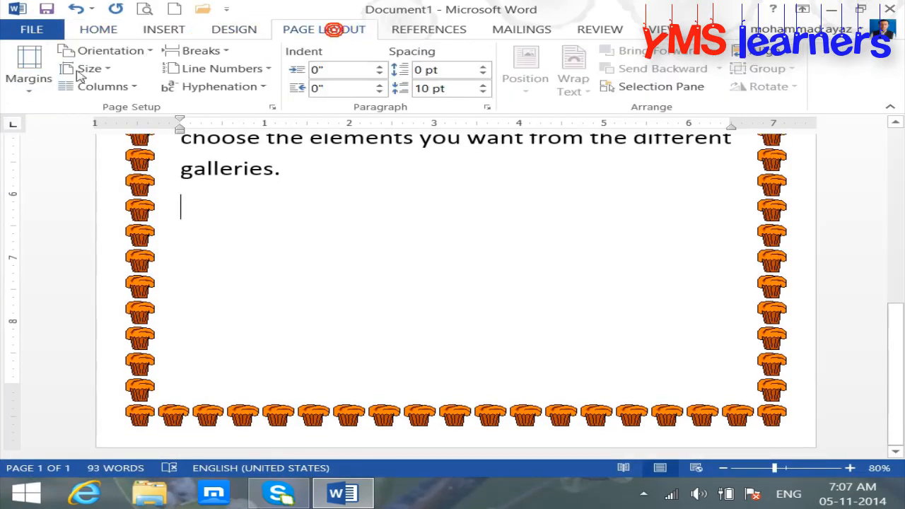
click(36, 84)
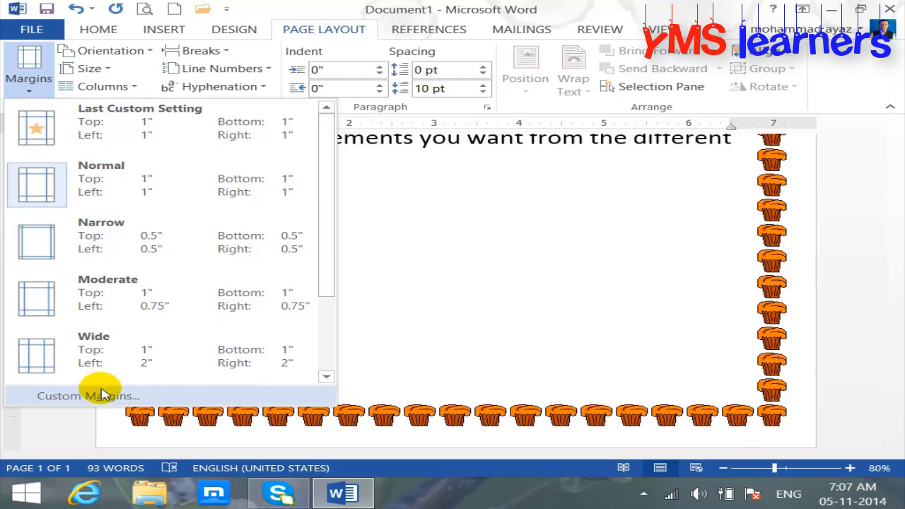
click(580, 238)
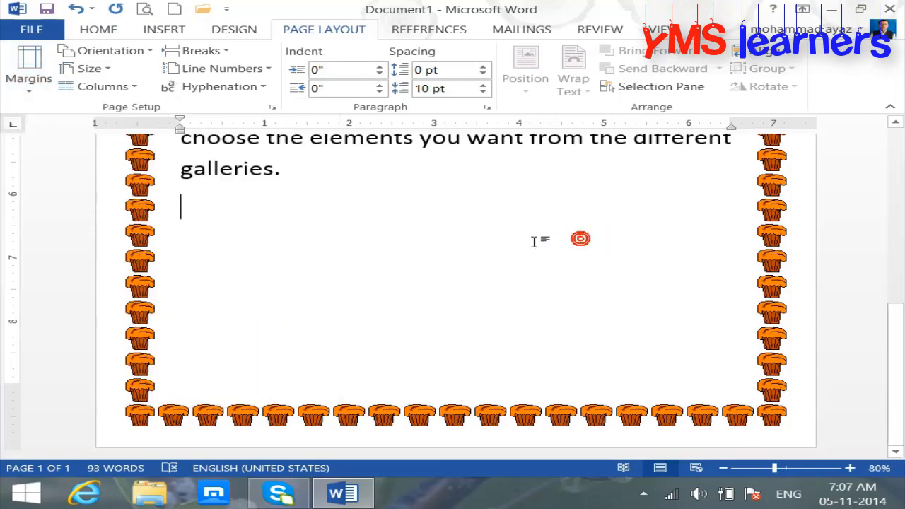
drag(891, 301, 892, 157)
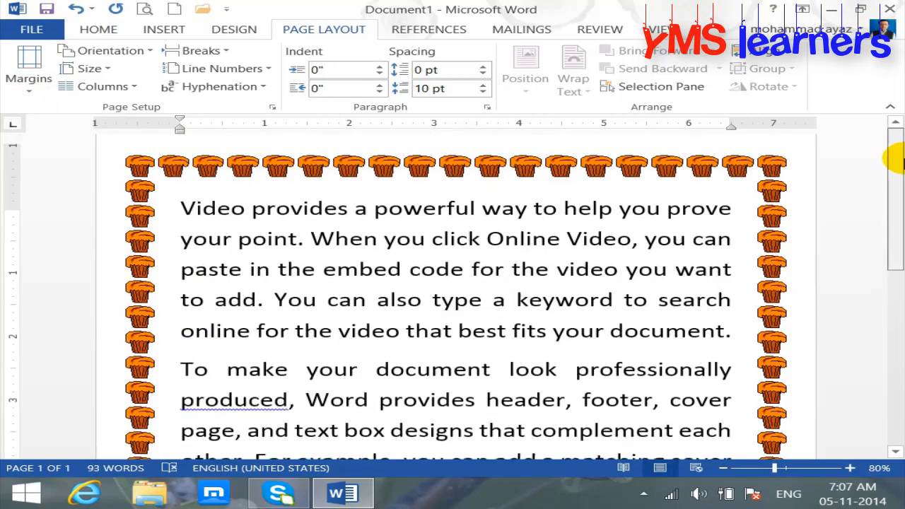
right_click(247, 419)
click(540, 400)
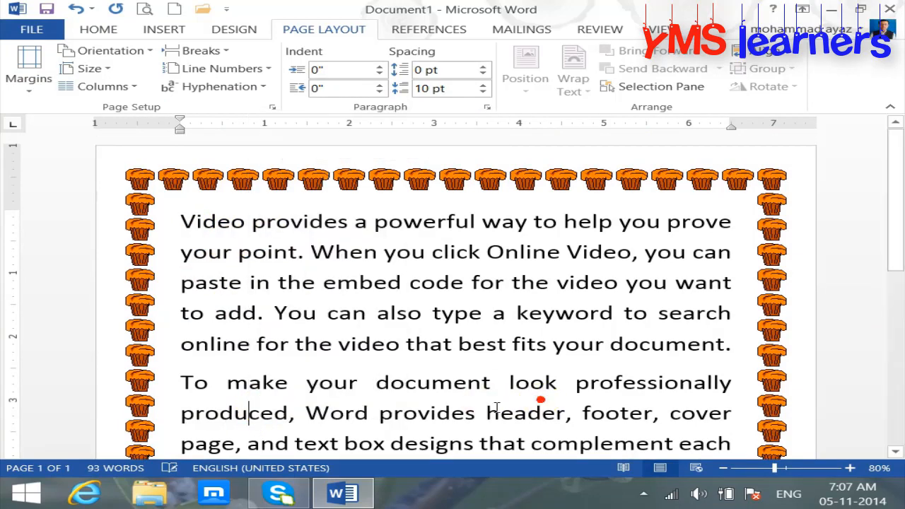
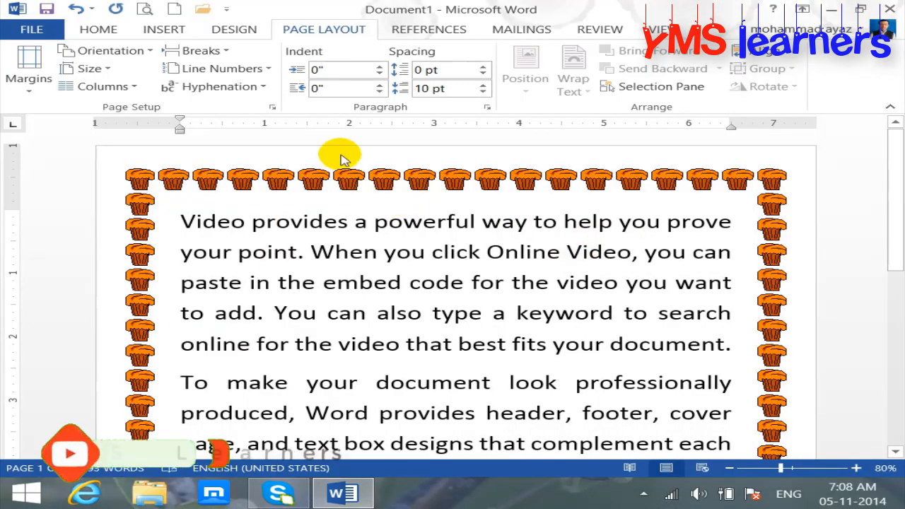
Undo the cupcake art border around the page
click(143, 50)
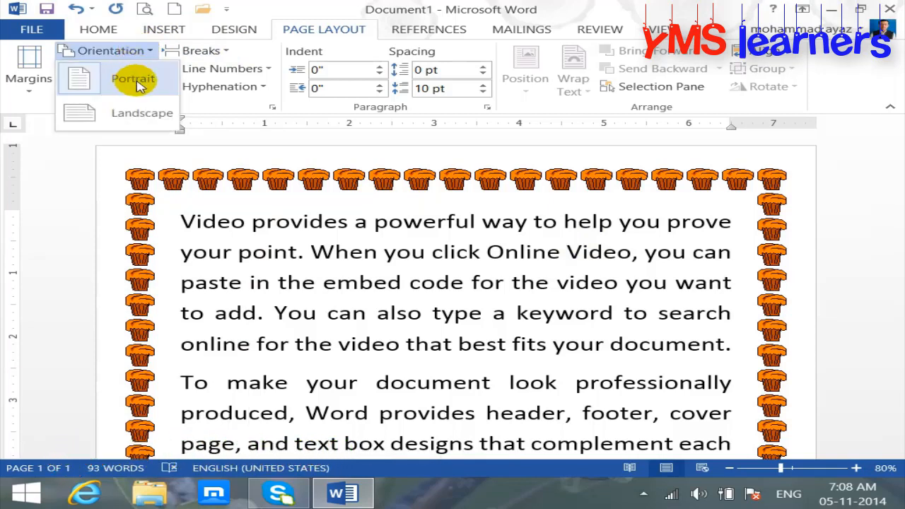
click(335, 307)
key(ctrl+z)
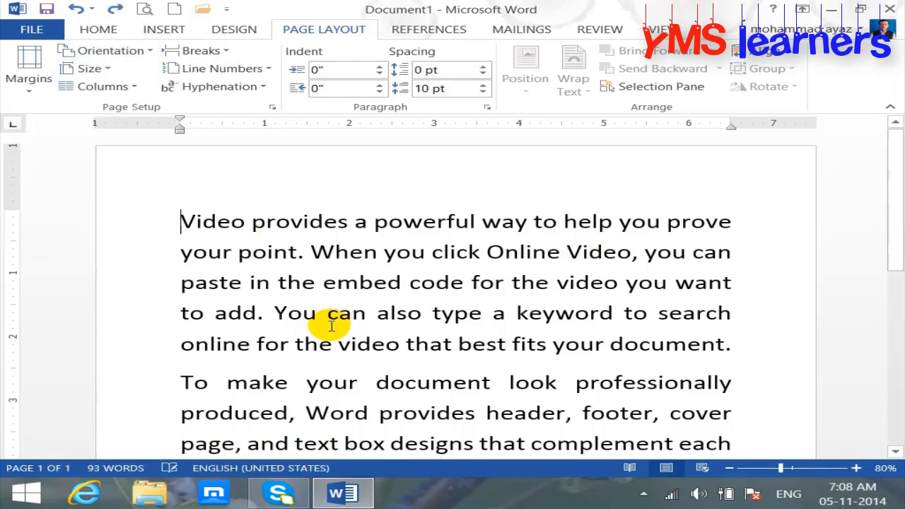
Set the page orientation to landscape and check the page in the print preview
click(129, 52)
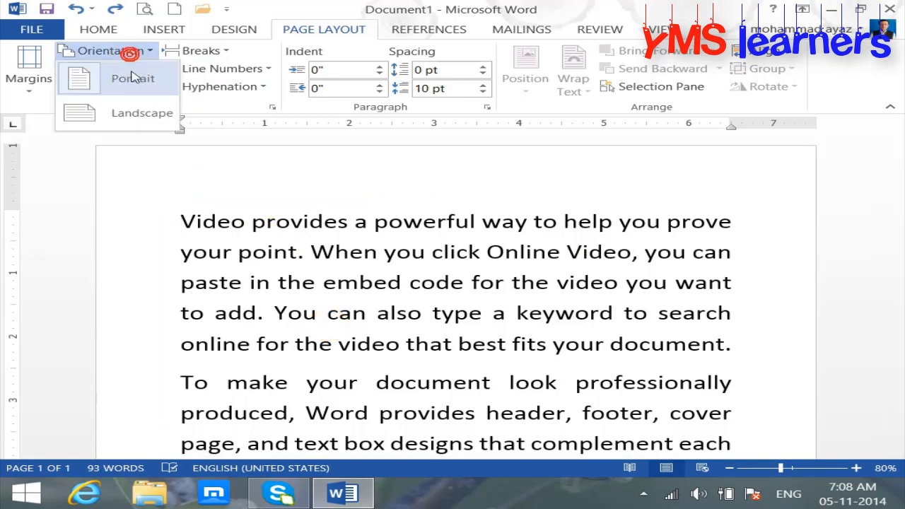
click(126, 115)
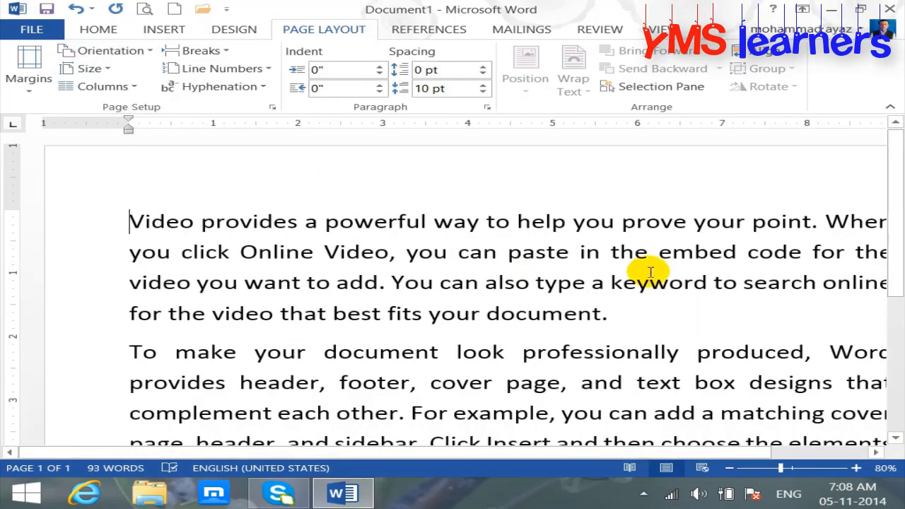
click(139, 12)
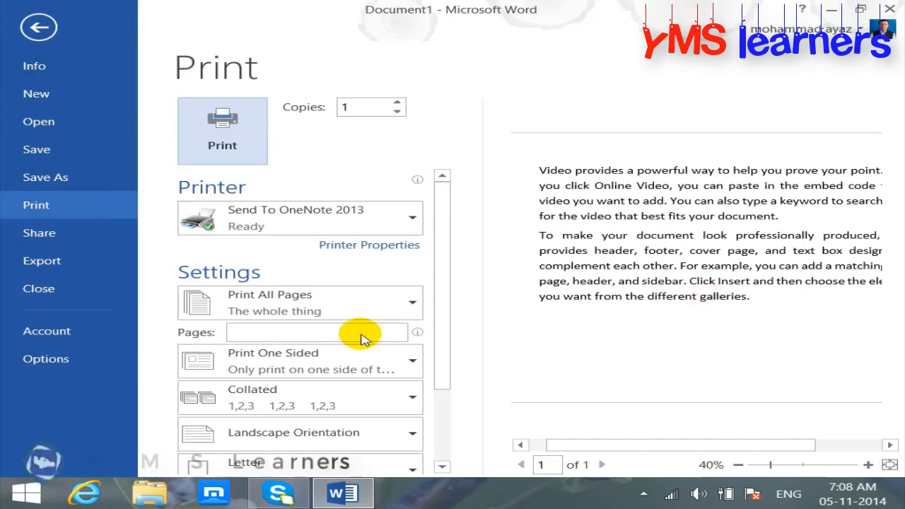
click(39, 27)
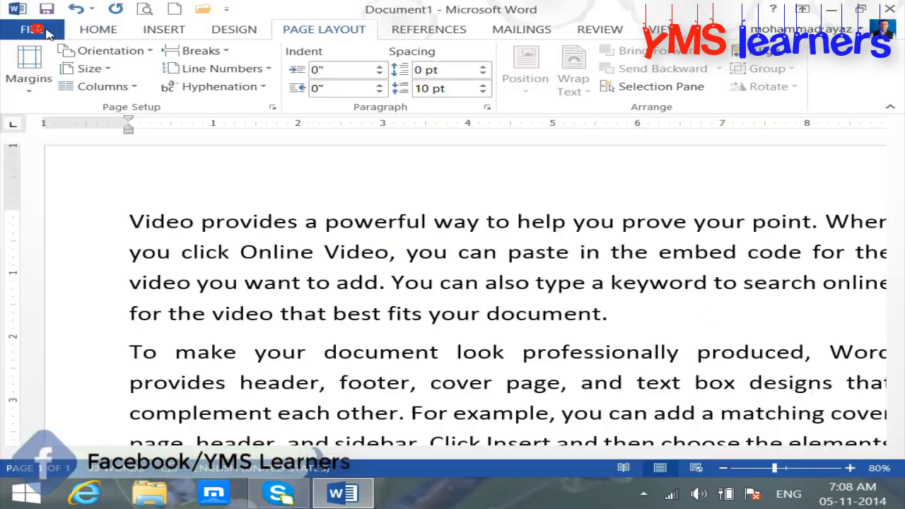
Return the page orientation to portrait
click(111, 50)
click(113, 75)
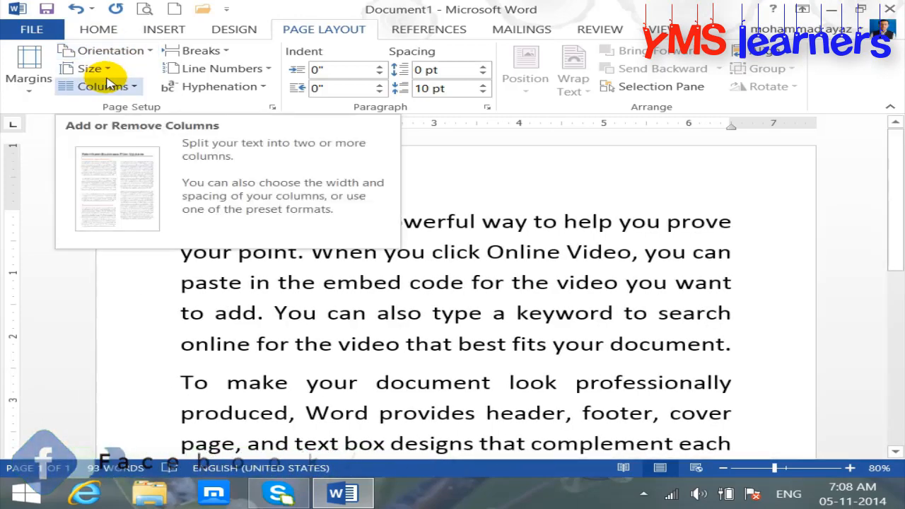
In the full page setup options, set the multiple pages setting to 2 pages per sheet
click(106, 69)
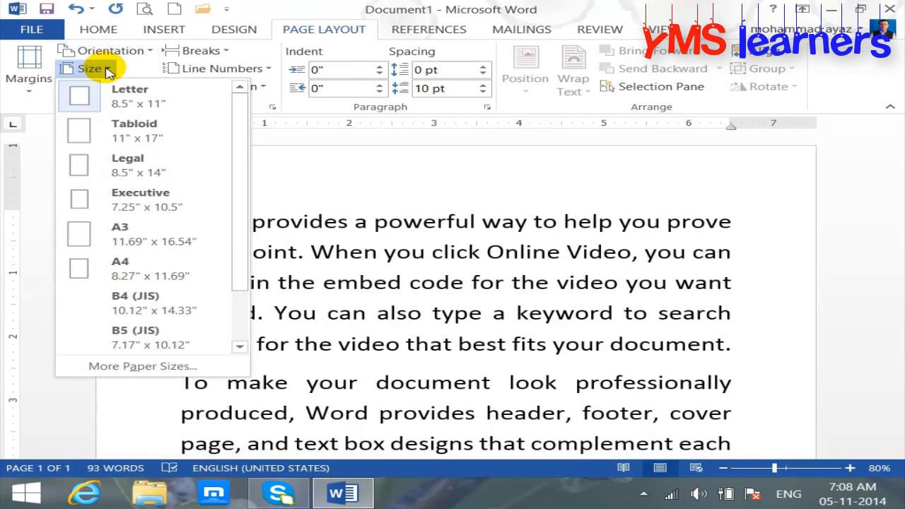
drag(240, 141, 235, 187)
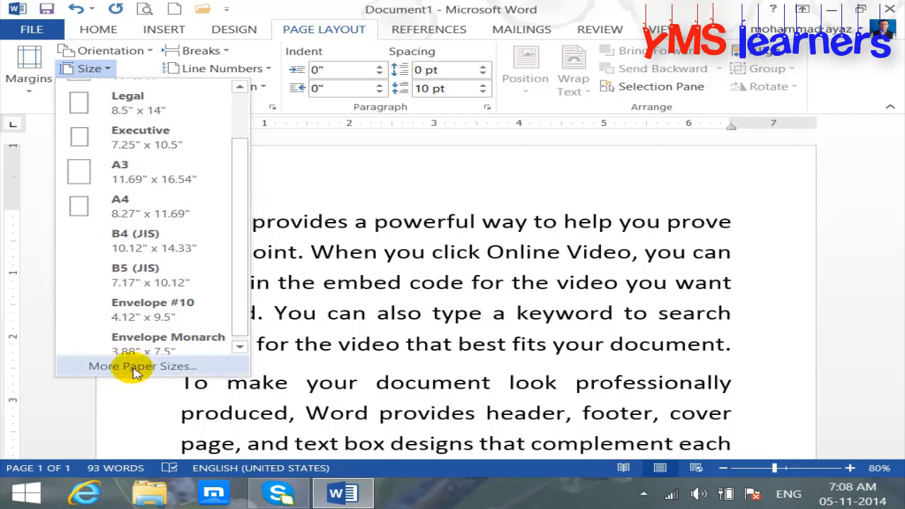
click(134, 365)
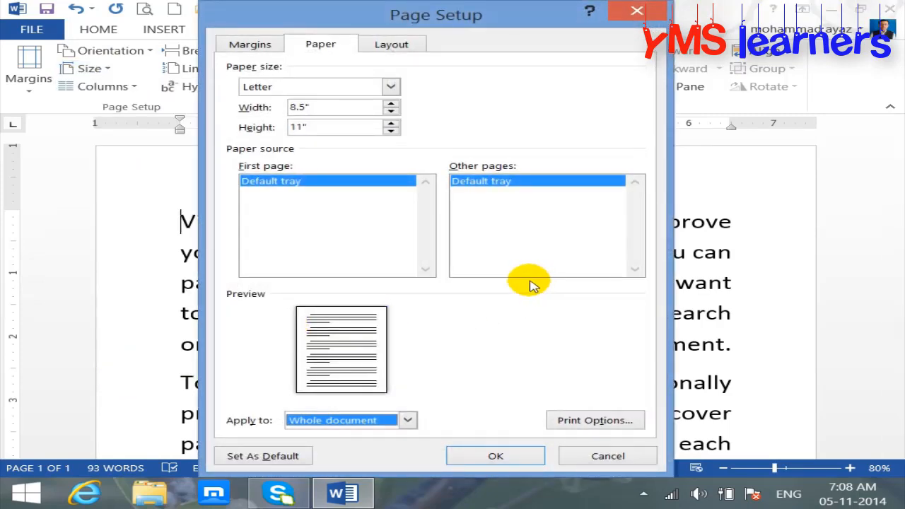
click(250, 42)
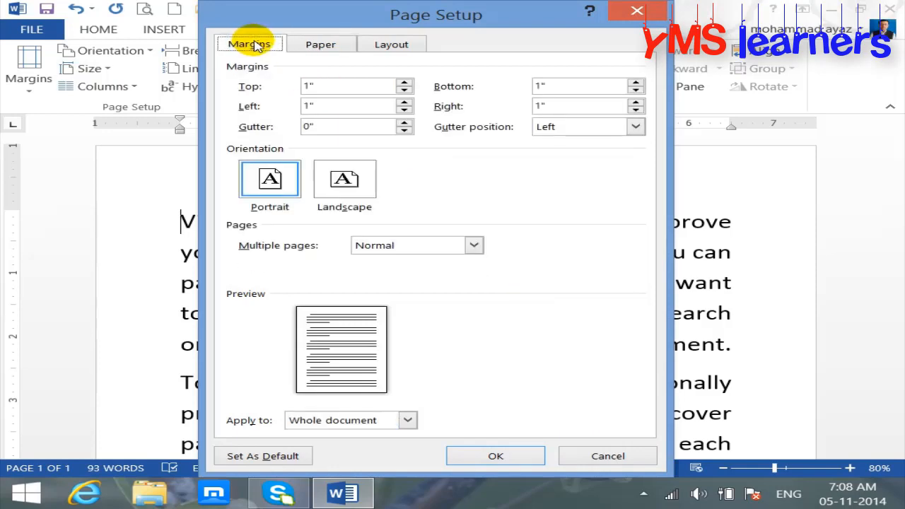
click(473, 245)
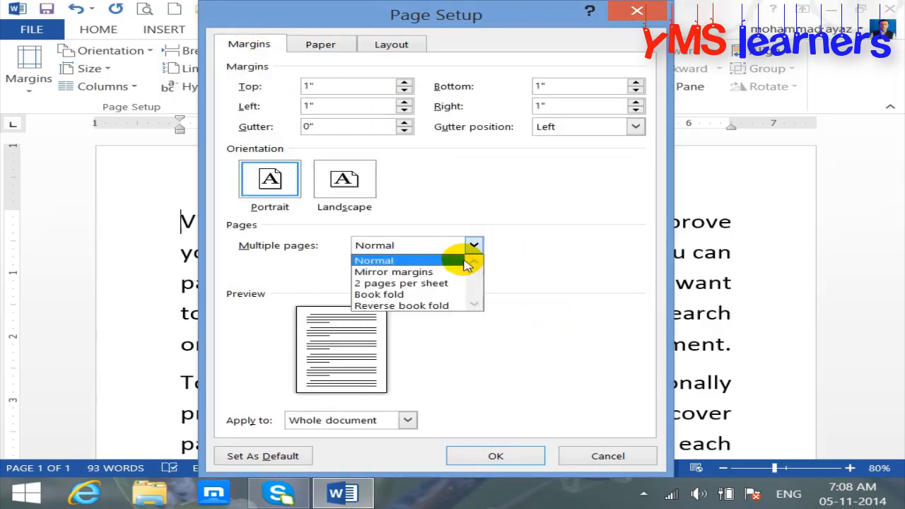
click(417, 282)
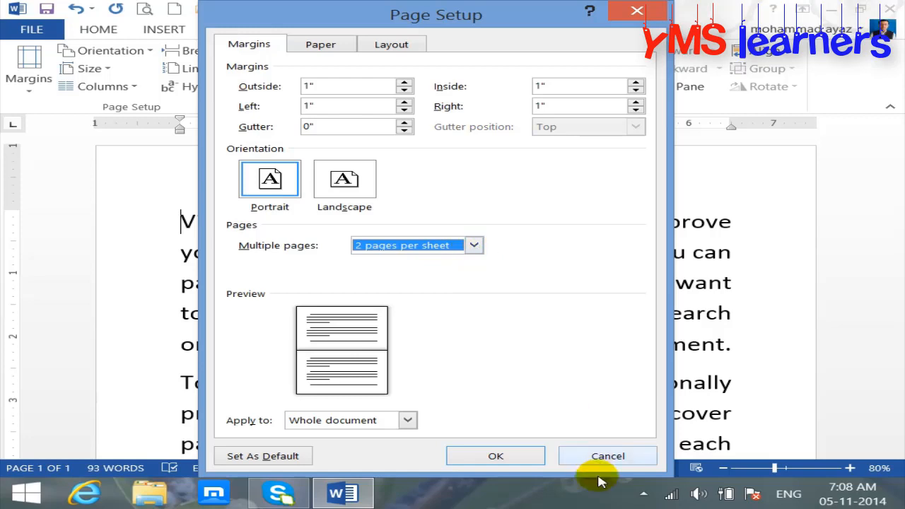
Set the multiple pages setting back to Normal and accept the page setup
click(475, 245)
click(433, 261)
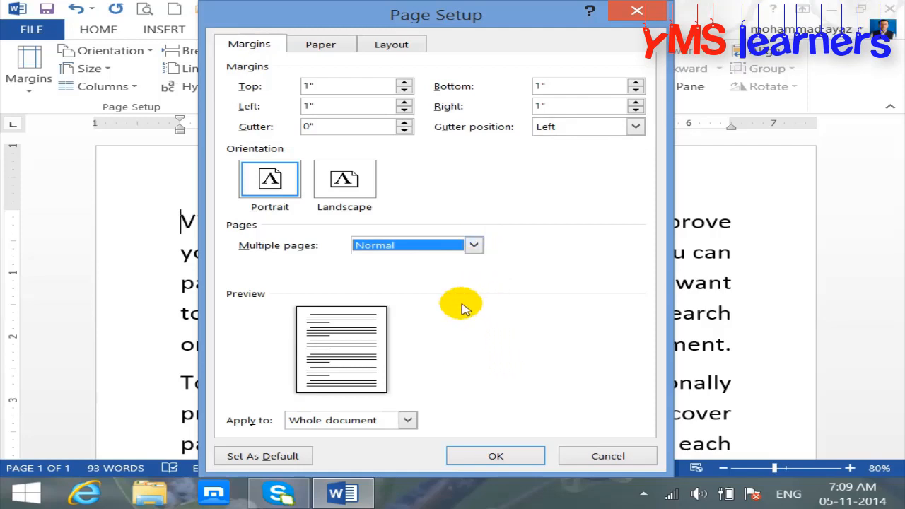
click(512, 459)
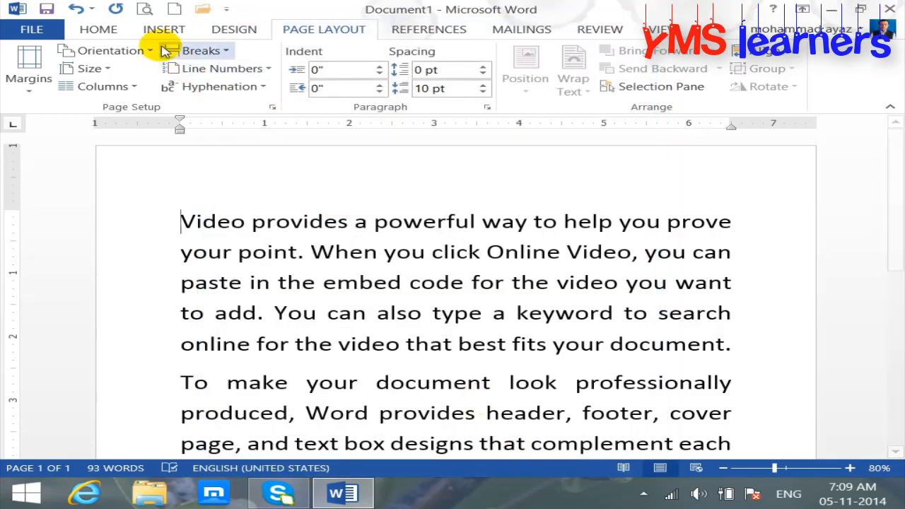
click(105, 70)
click(103, 70)
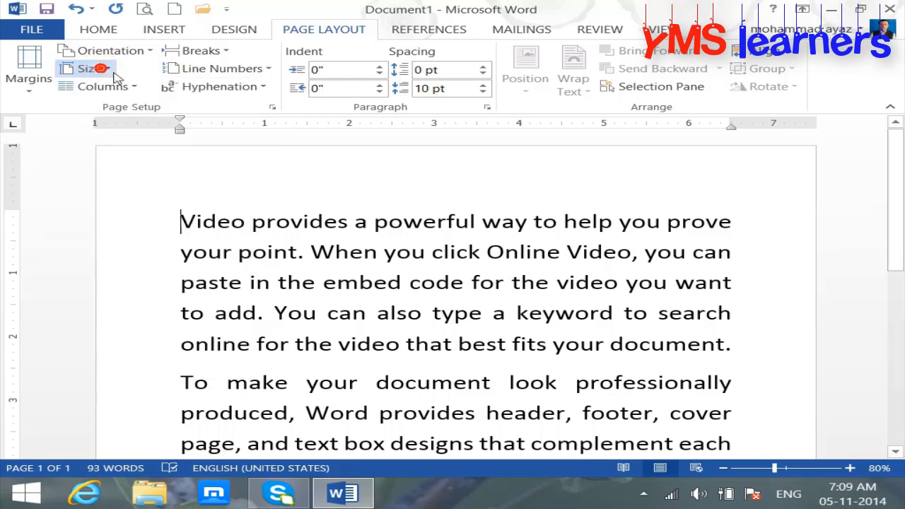
click(131, 88)
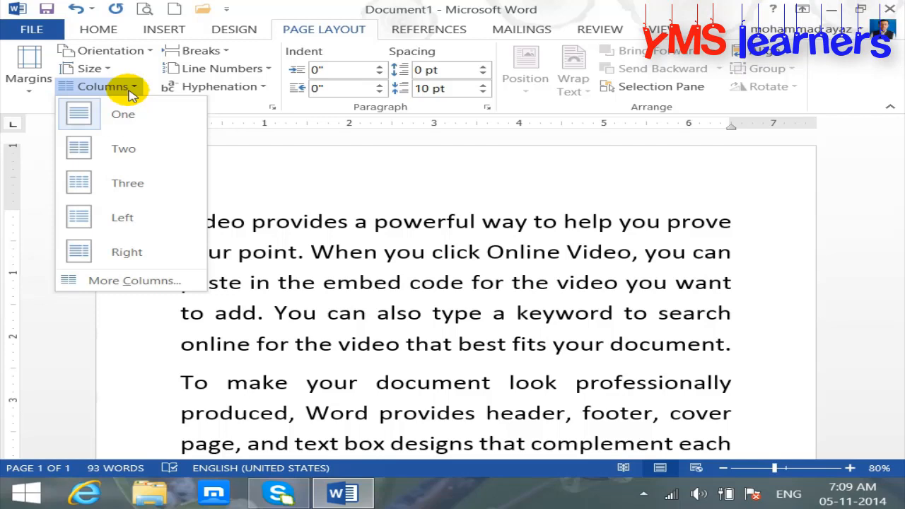
click(353, 263)
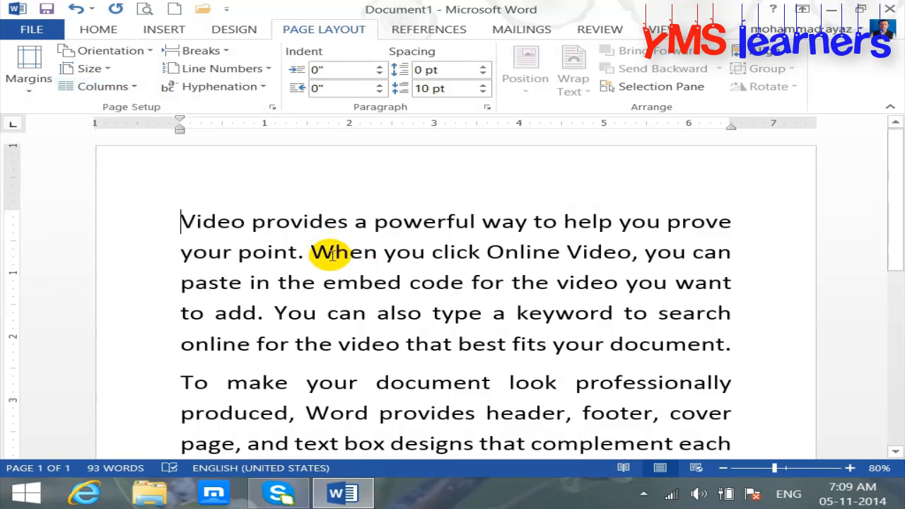
click(126, 86)
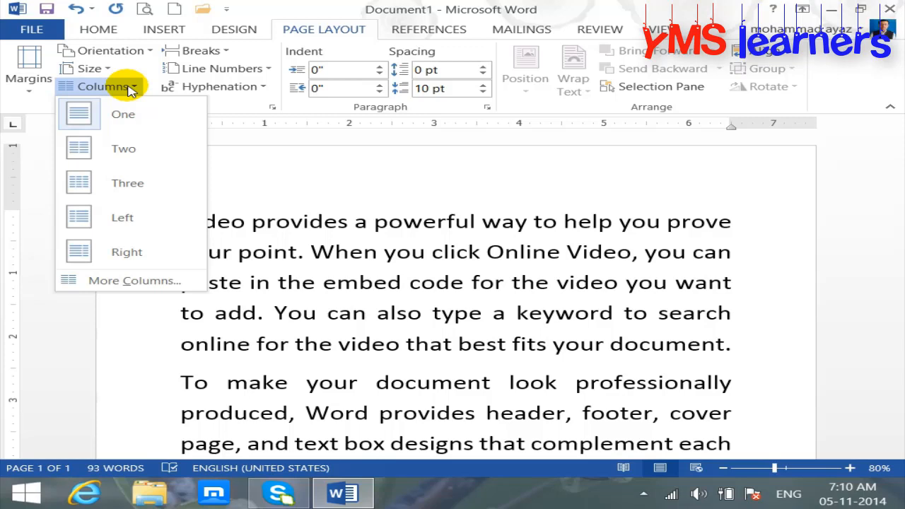
click(90, 119)
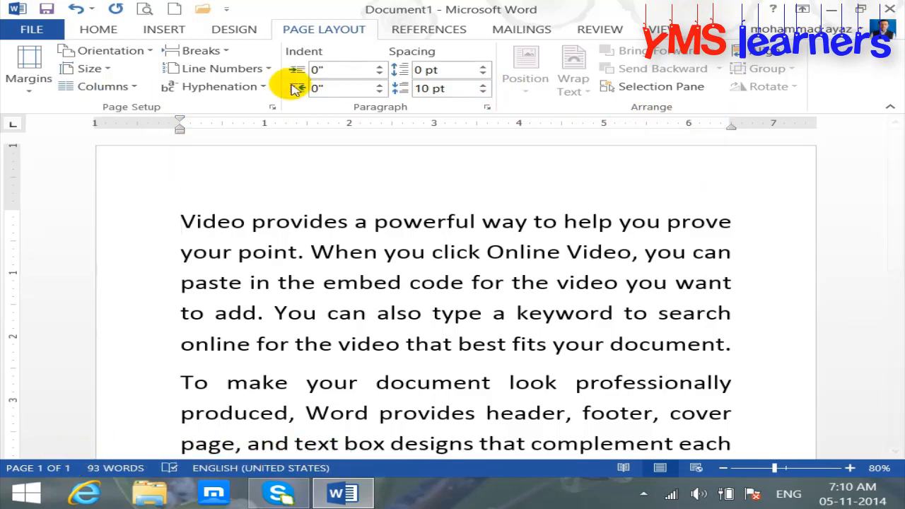
click(442, 313)
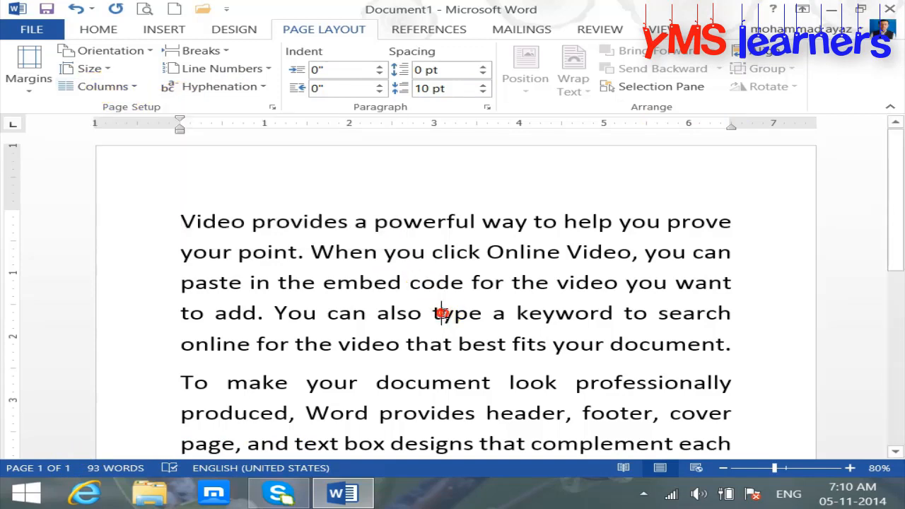
Lay out the document text in two equal columns, followed by three columns
click(113, 88)
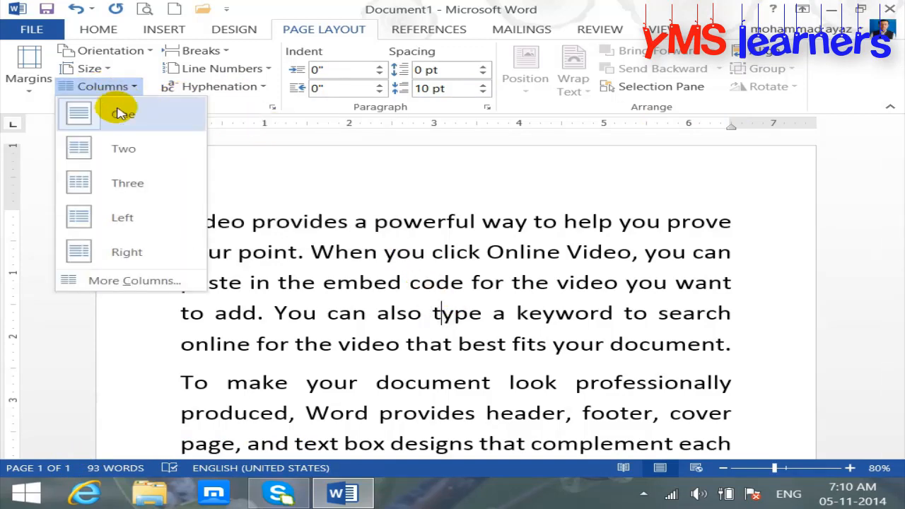
click(89, 150)
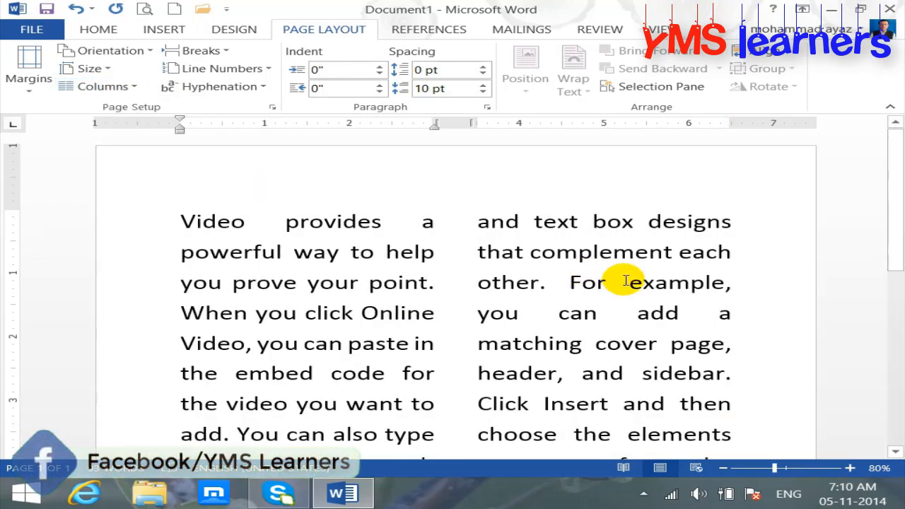
click(119, 86)
click(109, 191)
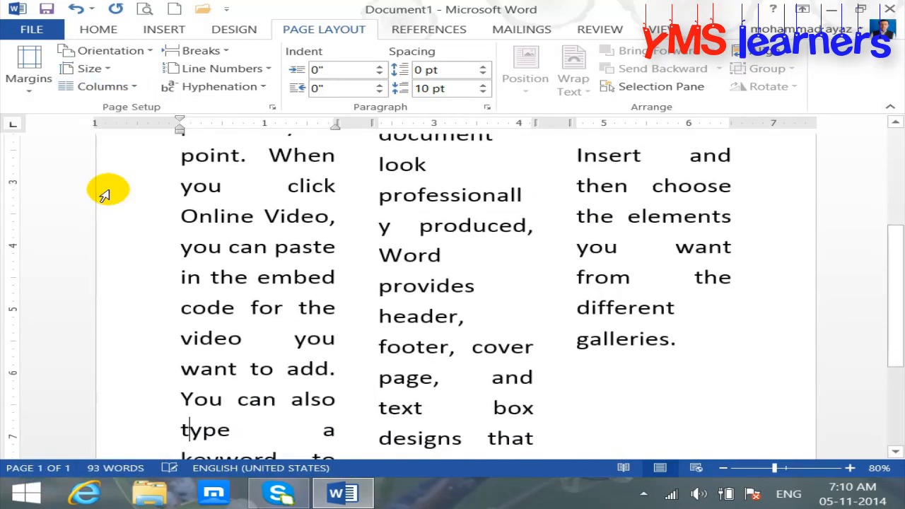
Apply the Left column preset to the text, with the narrow column on the left
click(115, 86)
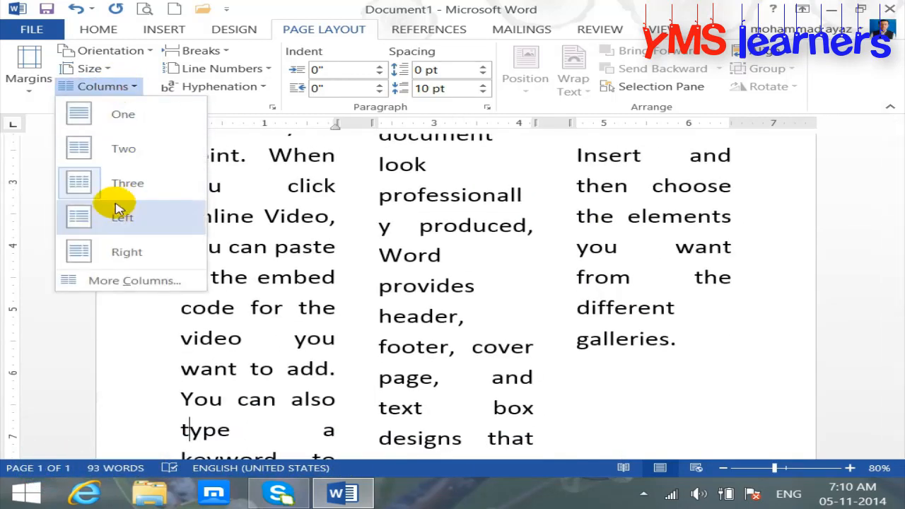
click(110, 223)
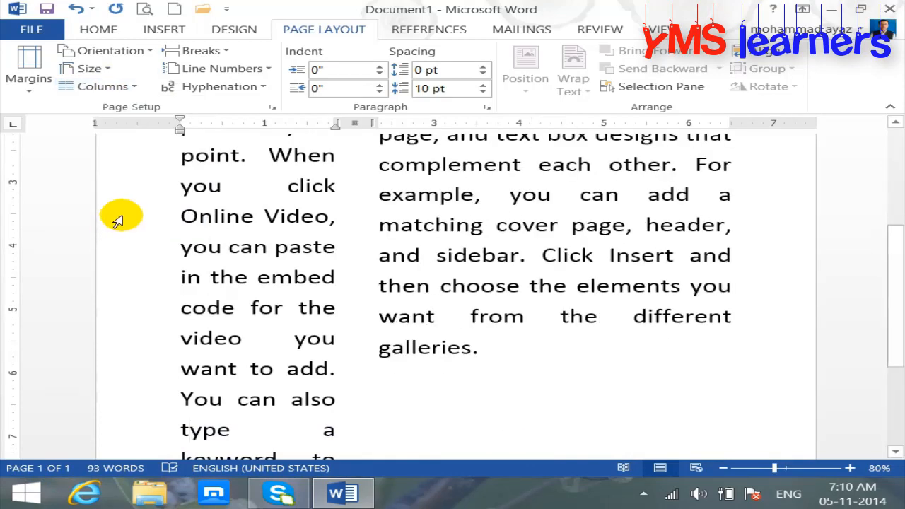
Apply the Right column preset to the text and view the layout from the start of the page
click(117, 87)
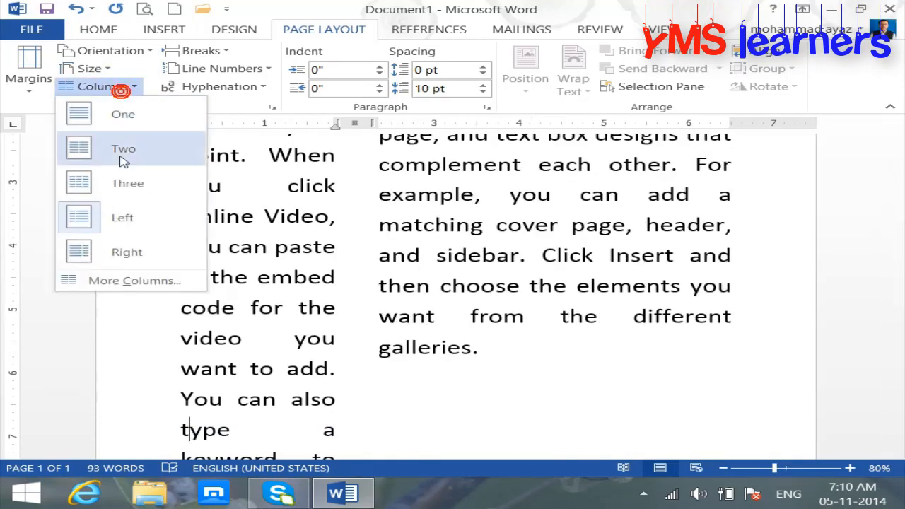
click(120, 252)
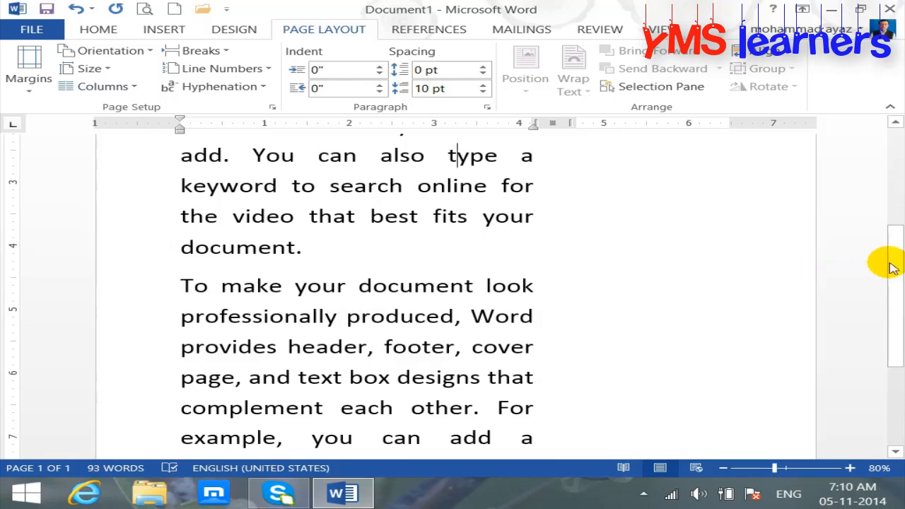
drag(884, 262, 889, 124)
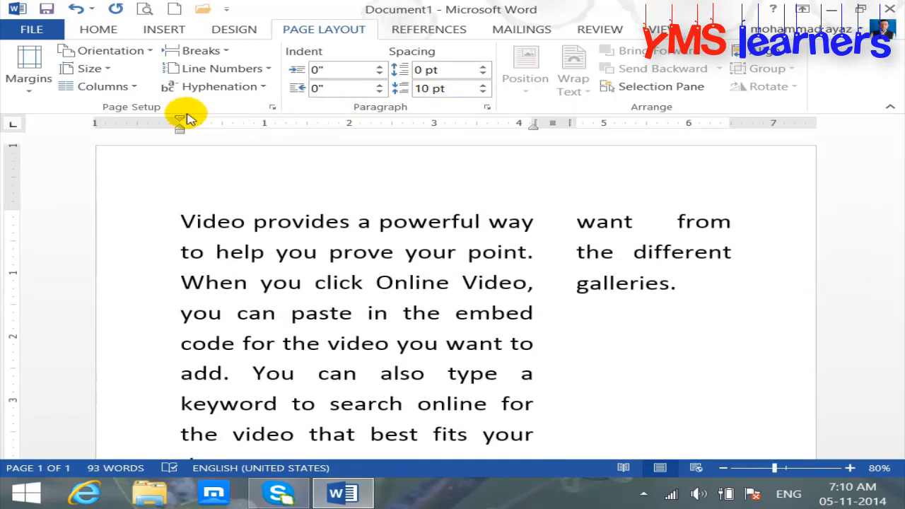
Lay out the sample text in three equal columns and view the result from beginning to end
click(131, 88)
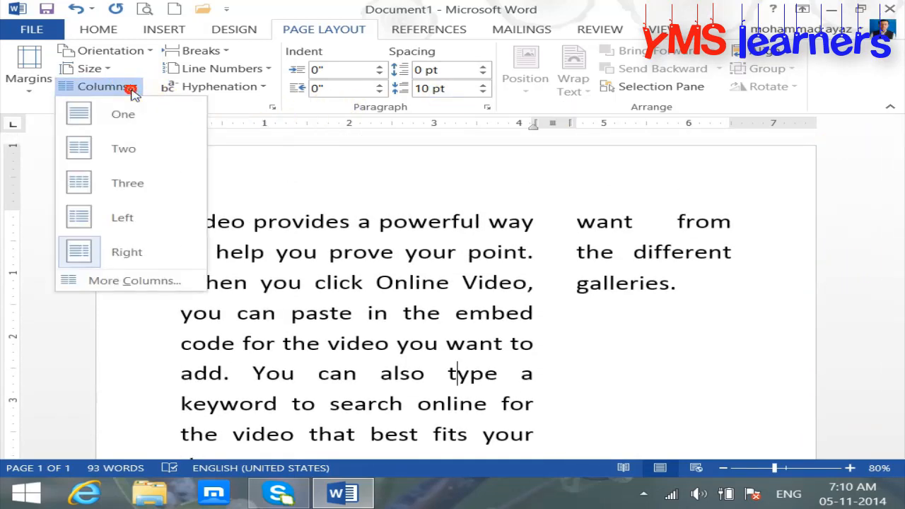
click(125, 183)
scroll(650, 264, down, 3)
scroll(896, 262, up, 3)
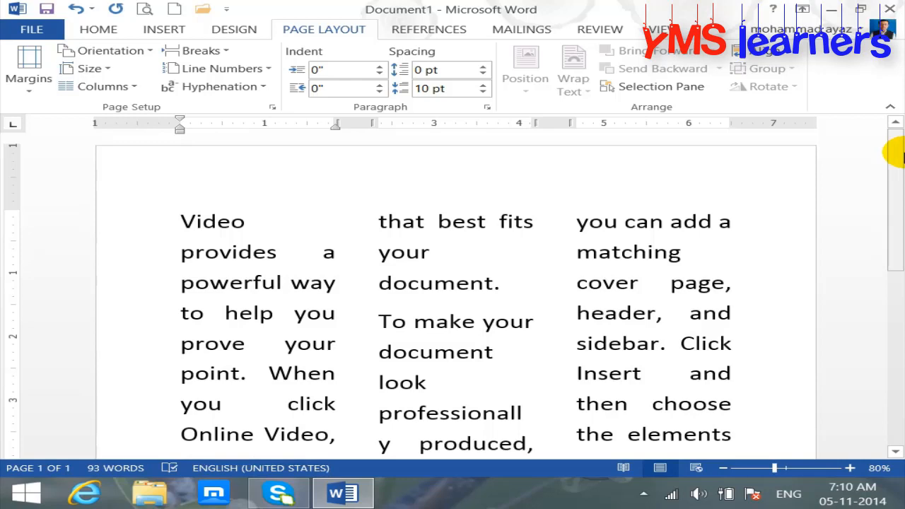
Delete all the text in the document and create a new blank document
key(ctrl+a)
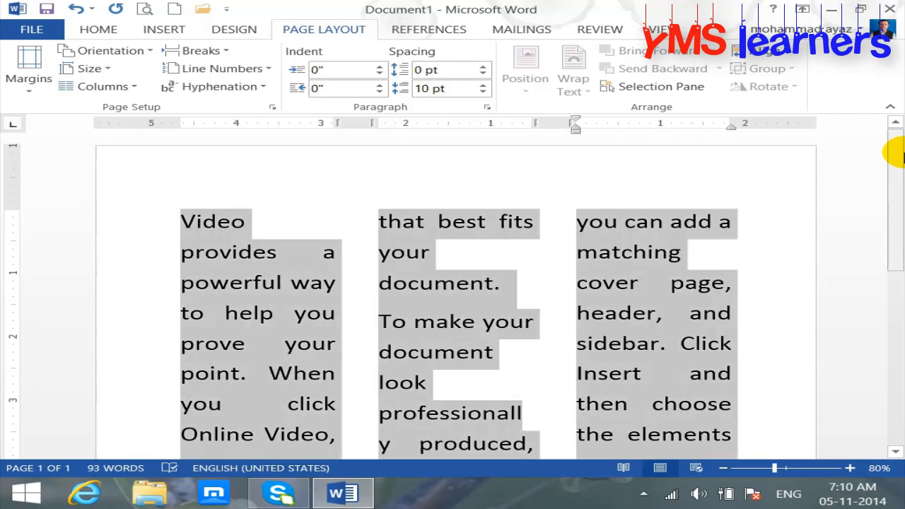
key(Delete)
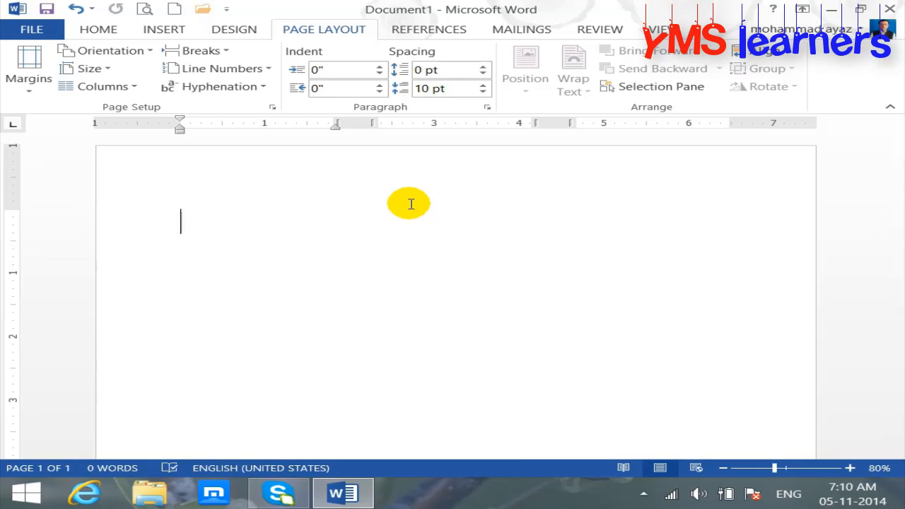
click(175, 9)
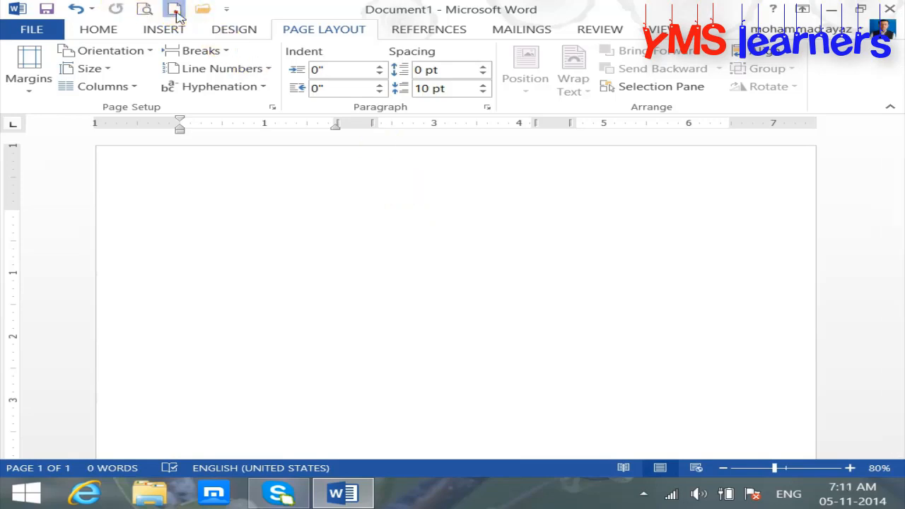
click(325, 30)
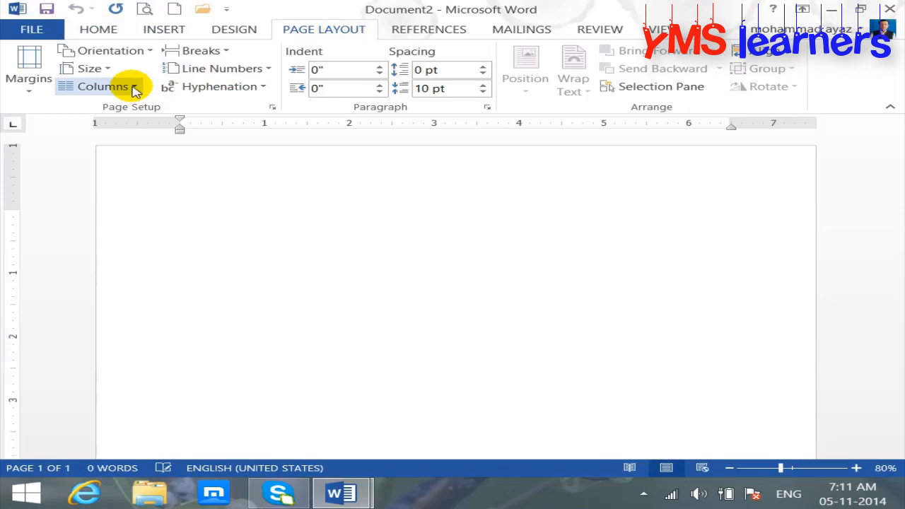
click(570, 354)
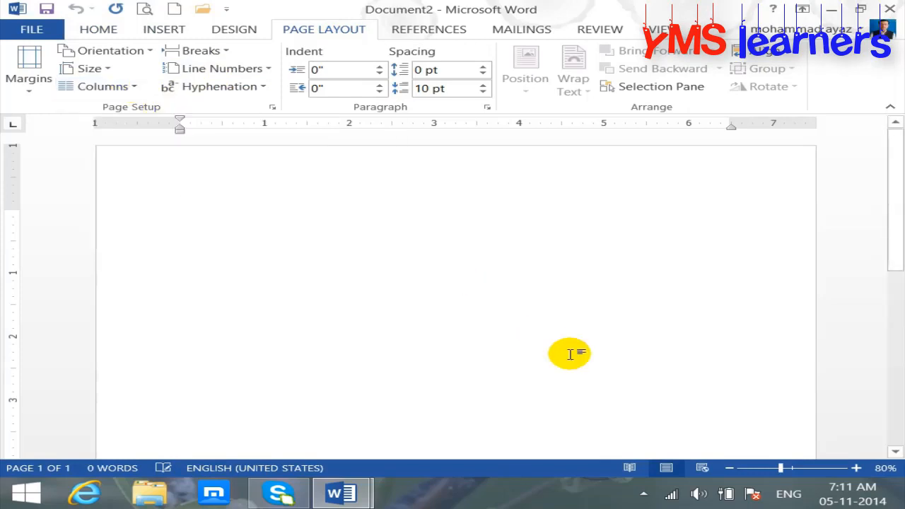
text(ww)
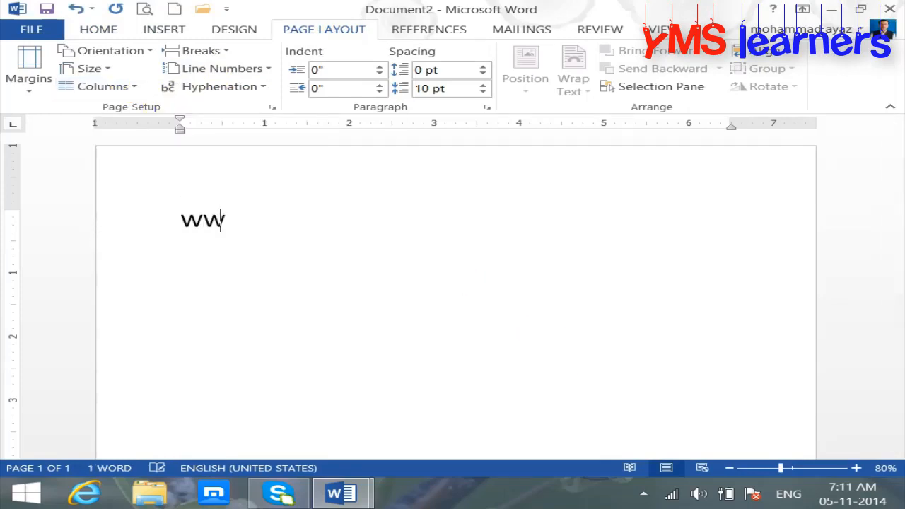
text(wwwwwwwwwwwwwwwwwwwwwwwwwwwwwwwwwwwwww)
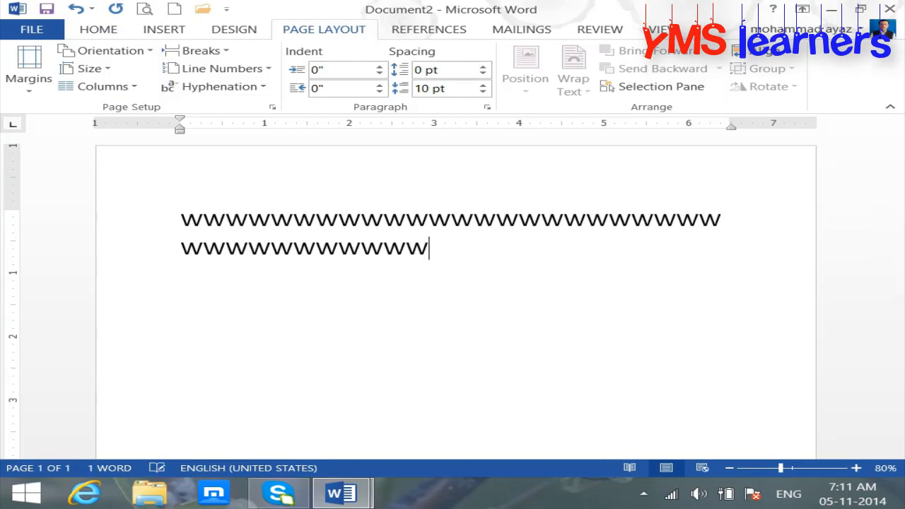
key(ctrl+z)
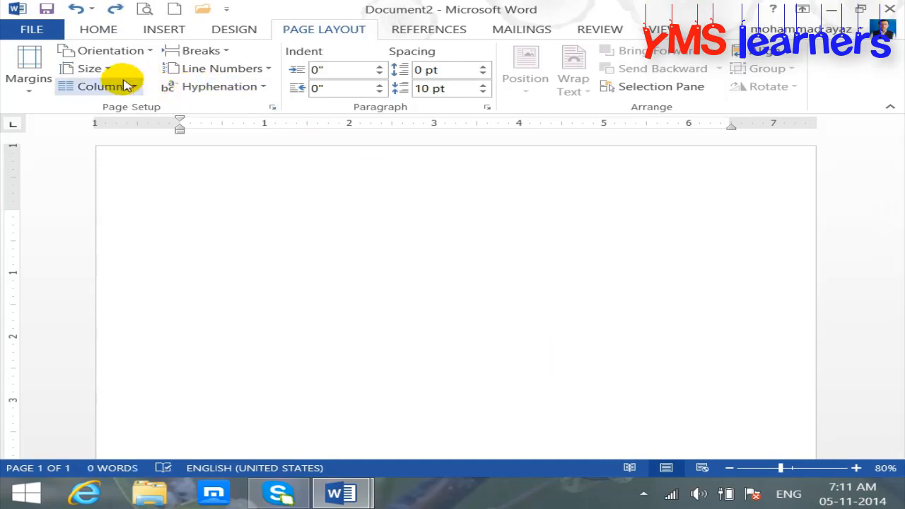
Set the blank document to two columns and fill six lines of the first column with capital A's
click(114, 87)
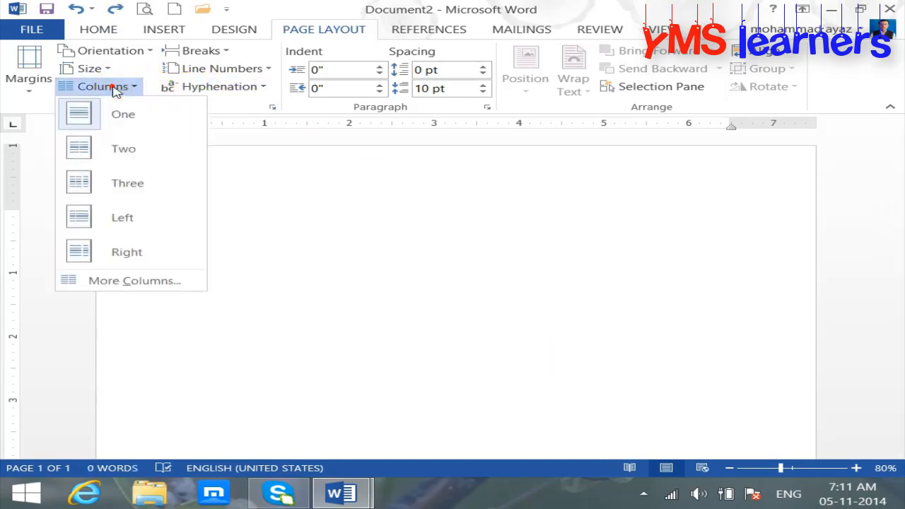
click(126, 153)
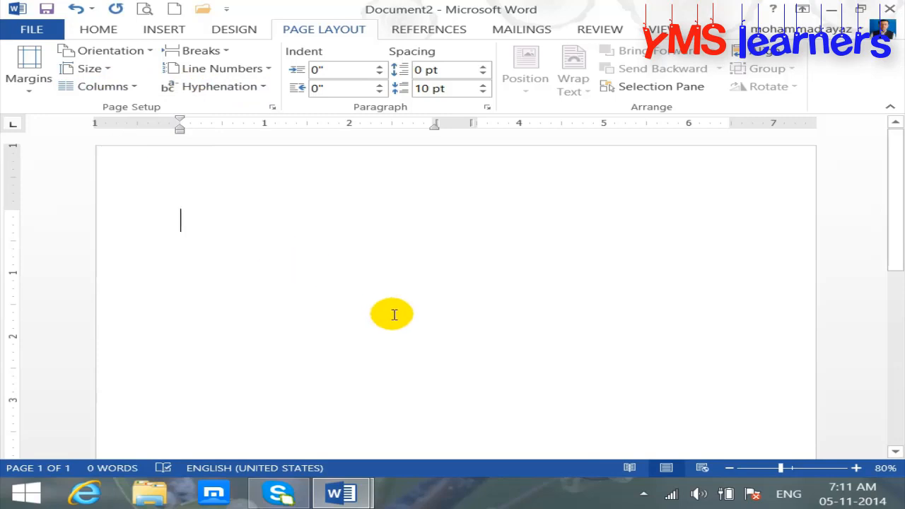
text(AAAAAAAAAAAAAAAAAAAA)
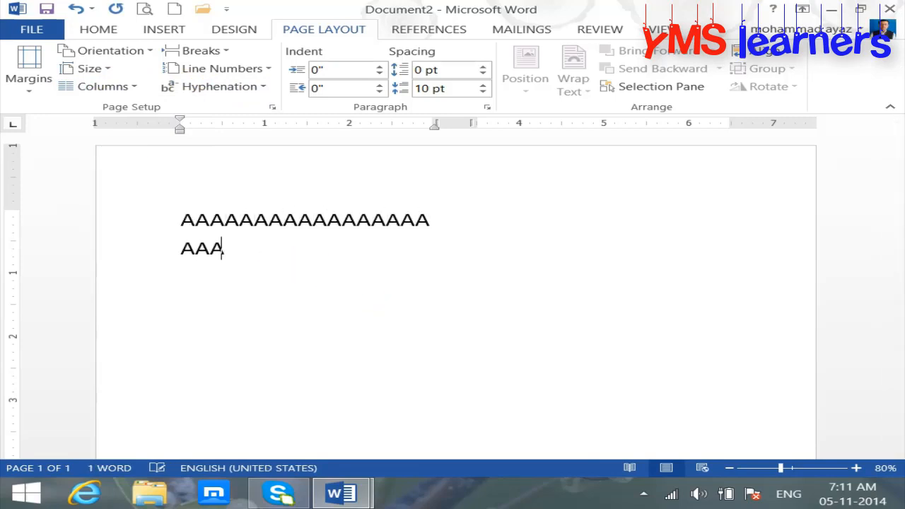
text(AAAAAAAAAAAAAAAAAAAAAAAAAAAAAAAAAAAA)
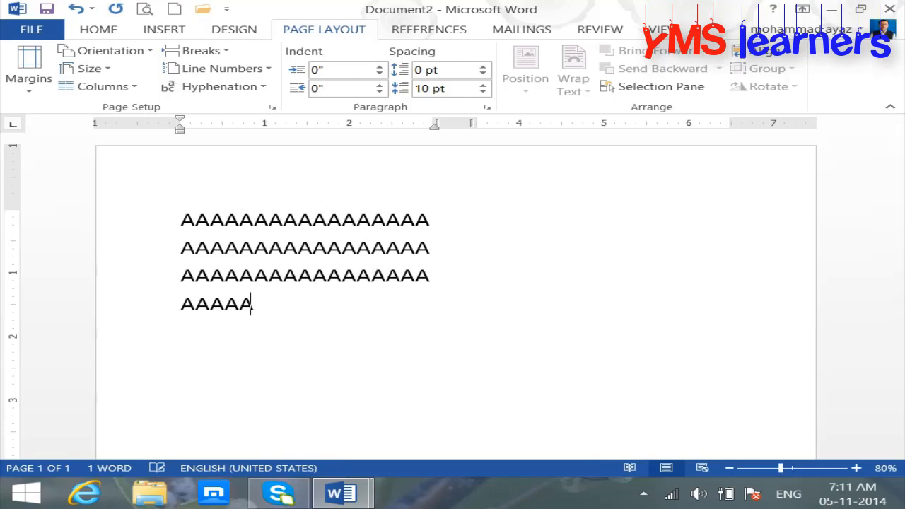
text(AAAAAAAAAAAAAAAAAAAAAAAAAAAAAAAAAAAAA)
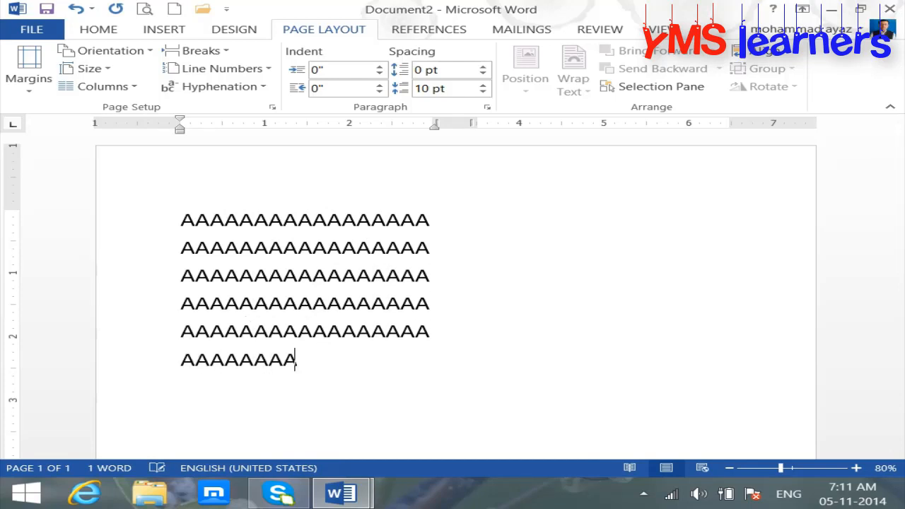
text(AAAAAAAA)
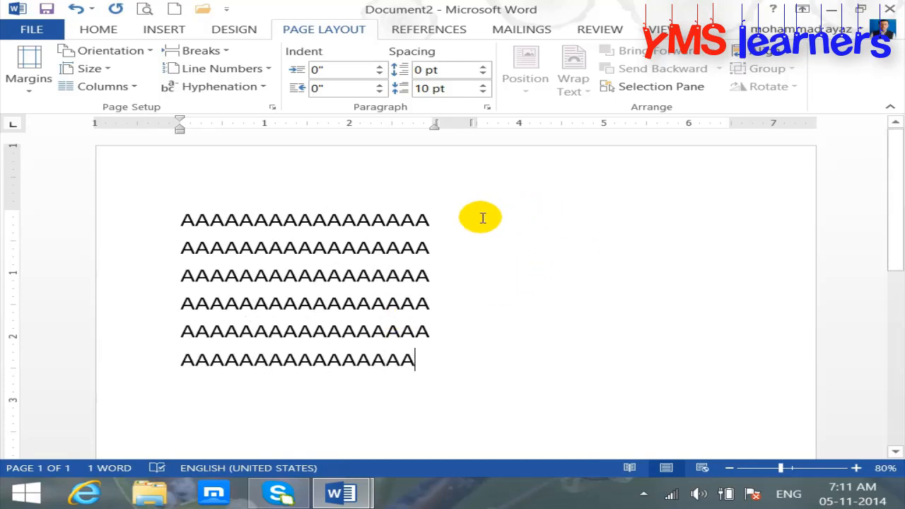
Start a new paragraph after the last line of A's and insert a column break to reach the second column
click(482, 218)
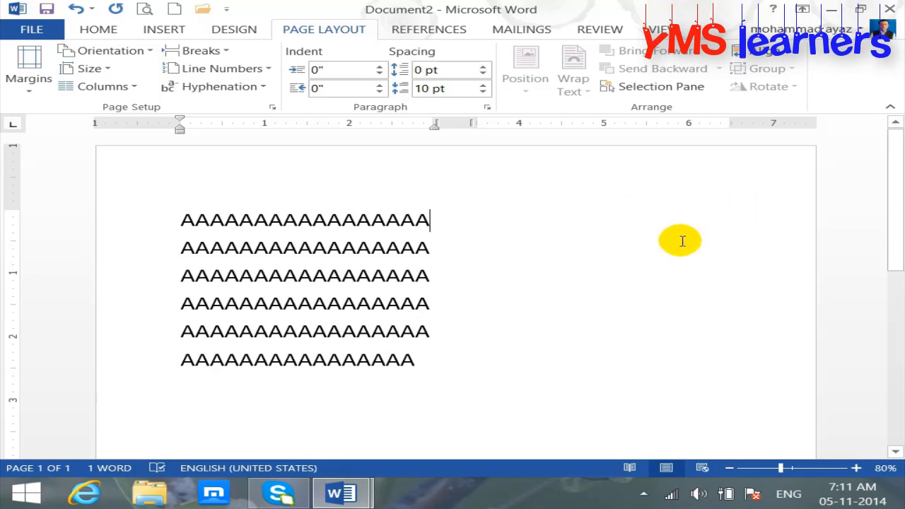
click(424, 361)
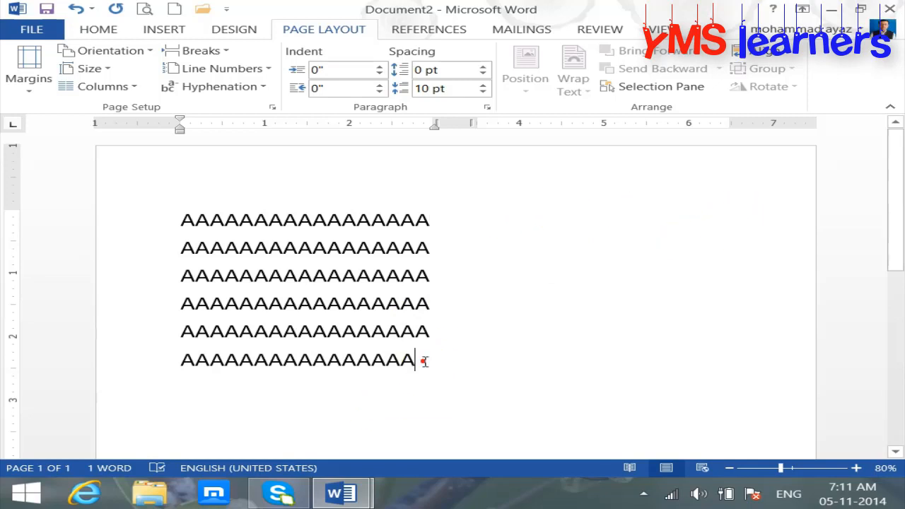
key(Return)
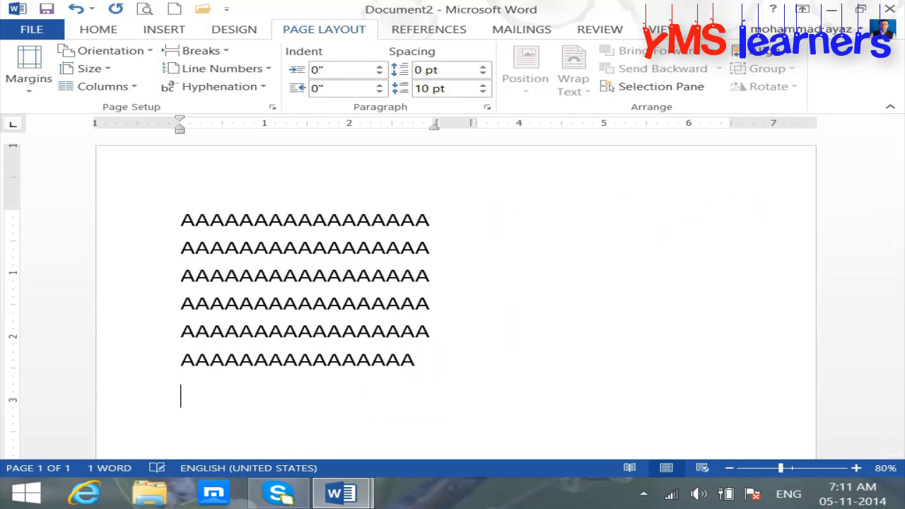
key(ctrl+shift+Return)
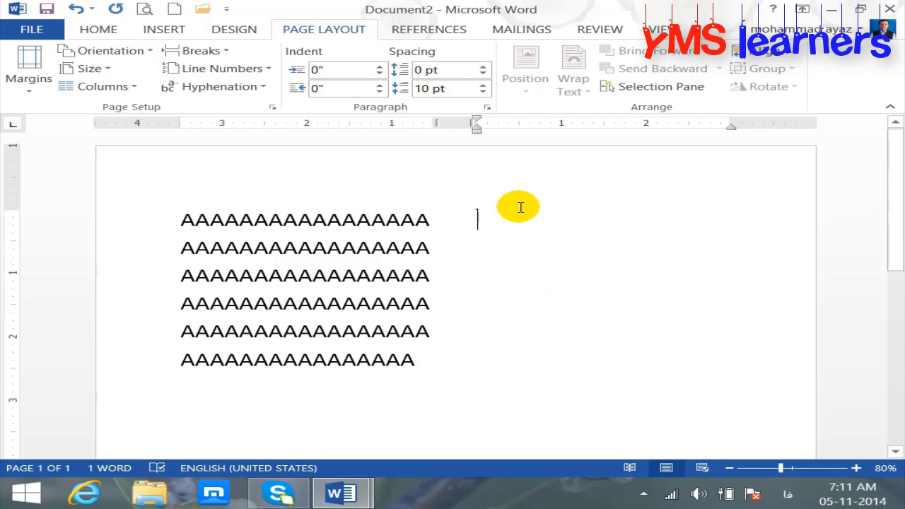
Fill eight lines of the second column with the repeated Persian letter ش
text(شششششششششششششششش)
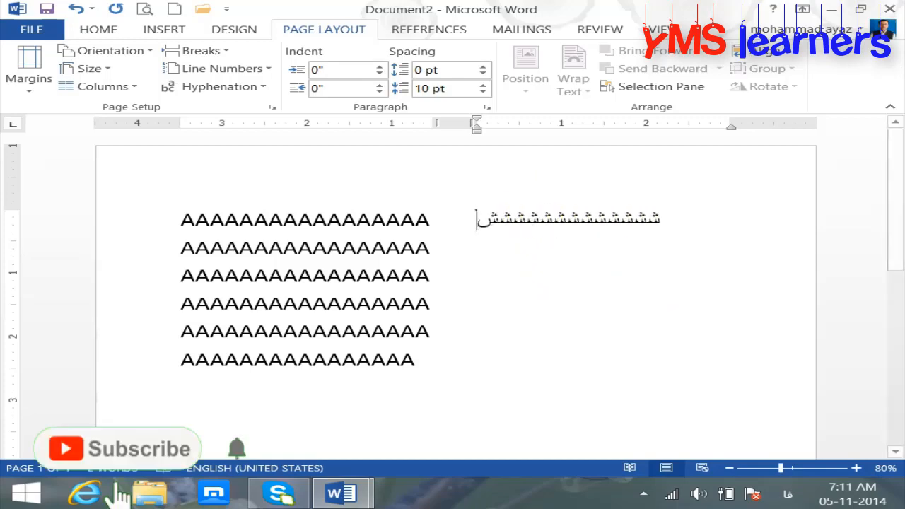
text(ششششششششششششششششششششششششششششش)
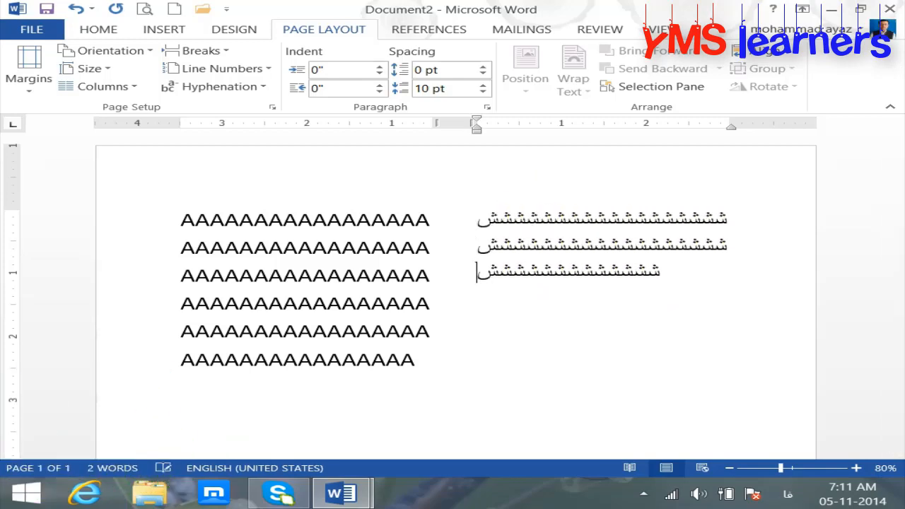
text(شششششششششششششششششششششششششششششششششششششش)
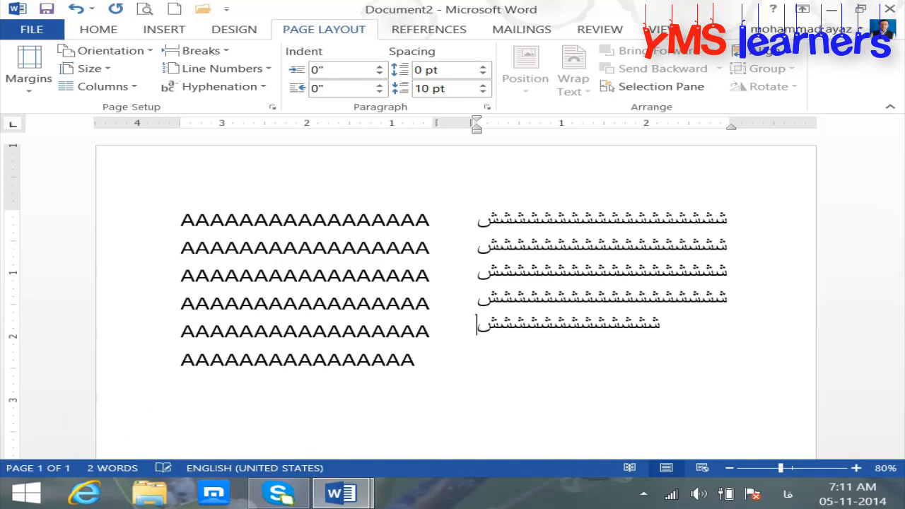
text(ششششششششششششششششششششششششششششششش)
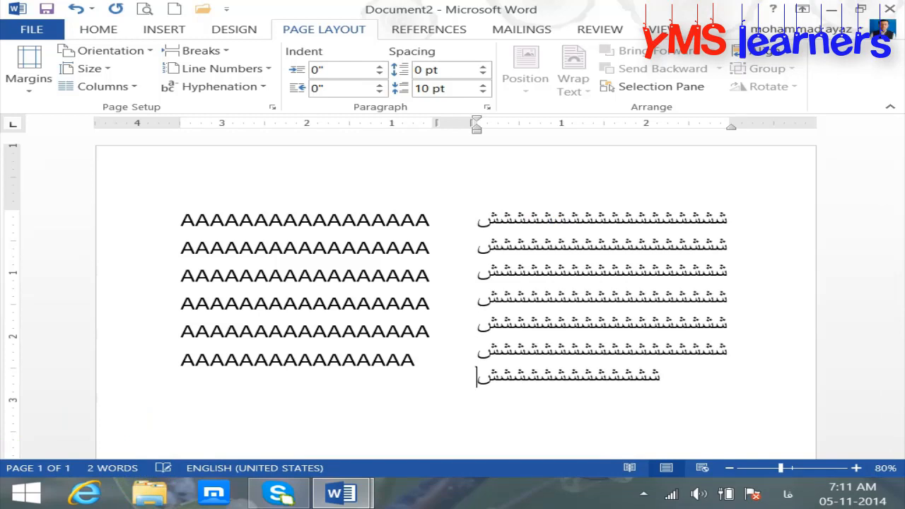
text(شششششششششششششششش)
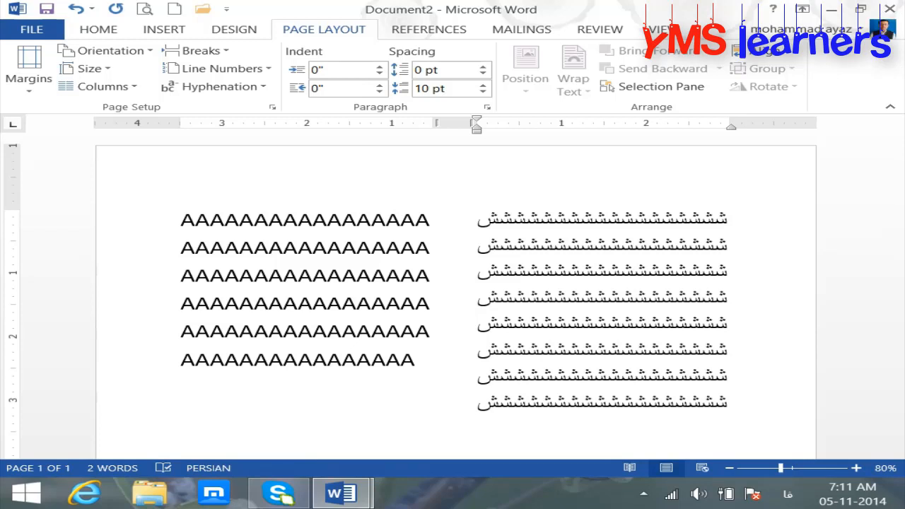
Create another new blank document and set it to three columns
click(127, 87)
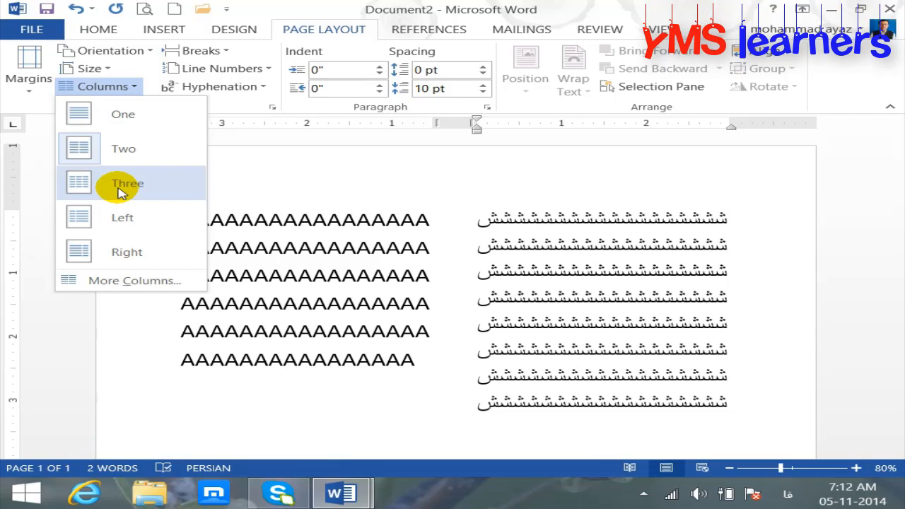
click(175, 10)
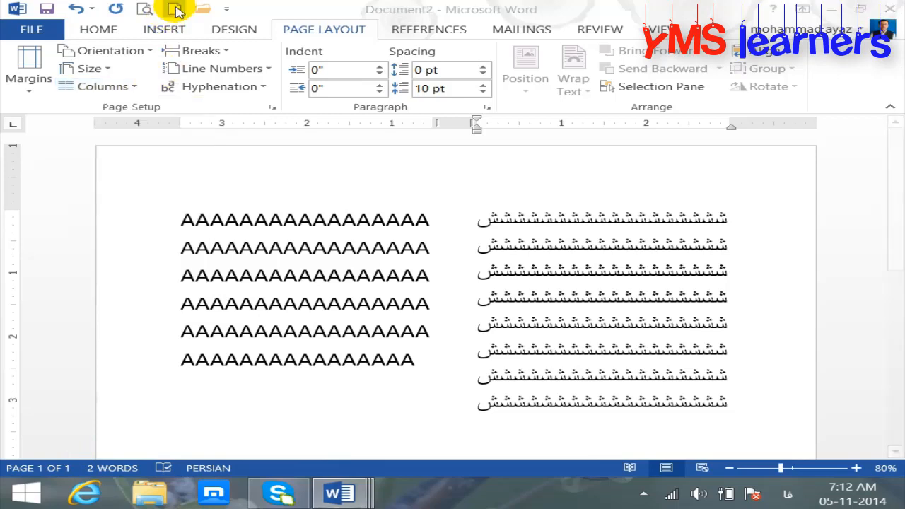
click(329, 29)
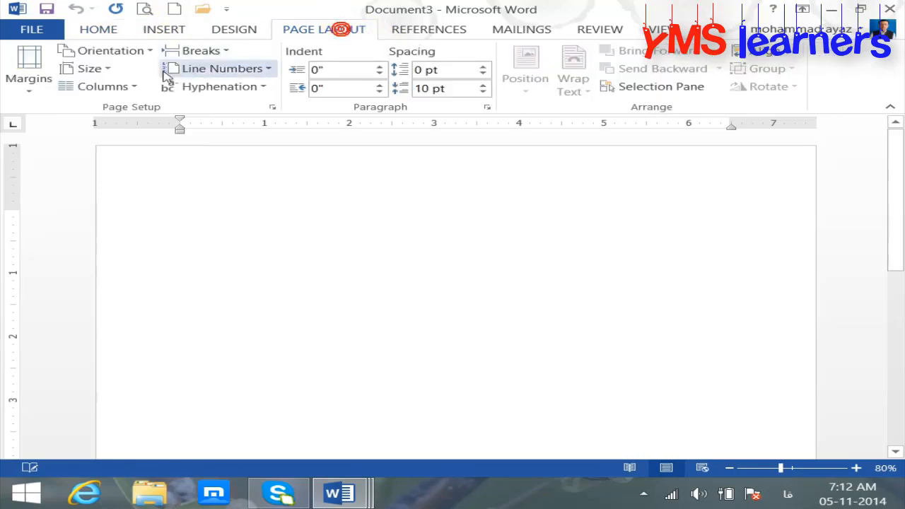
click(102, 86)
click(149, 188)
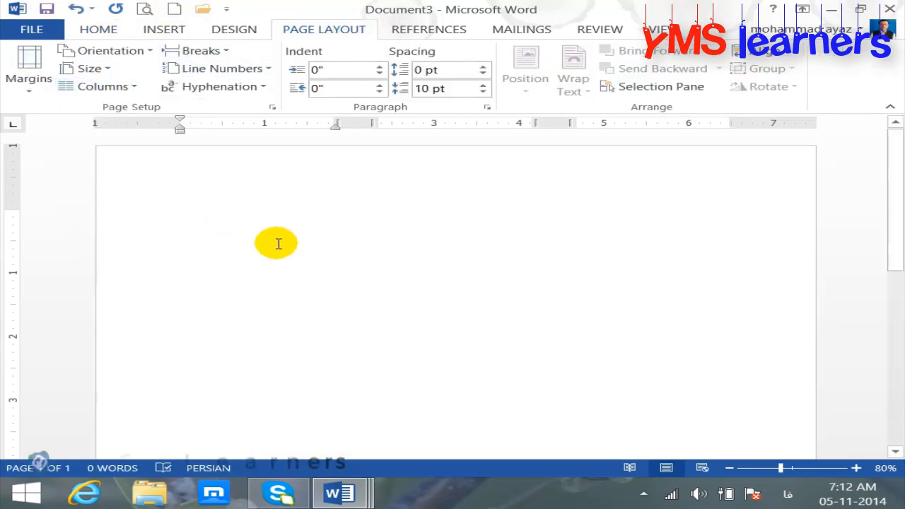
Switch the input language to English, head the first column ENGLISH and generate a sample paragraph beneath it with =RAND(1)
key(alt+shift)
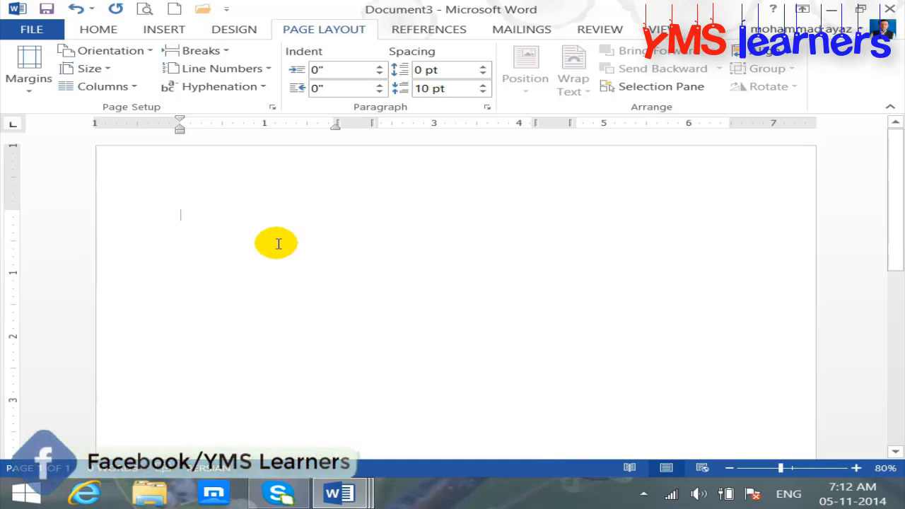
text(ENGLISH)
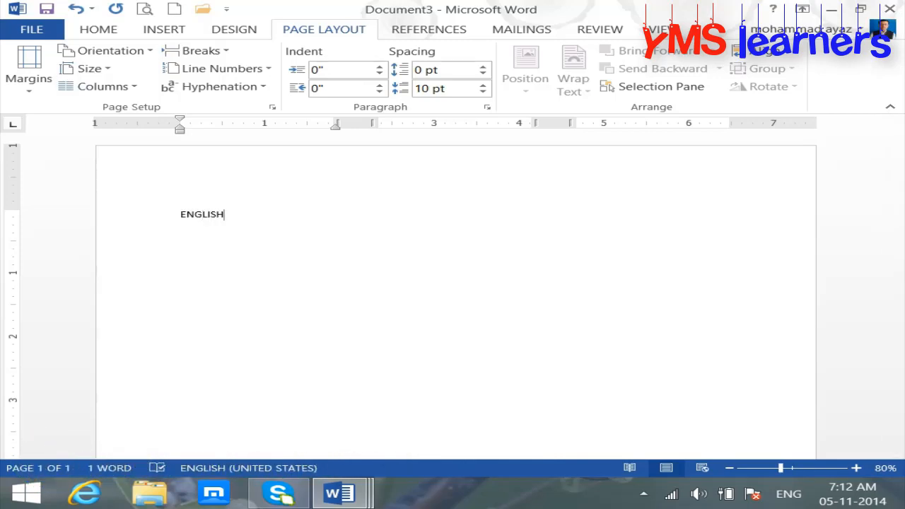
text( =RAND(1)
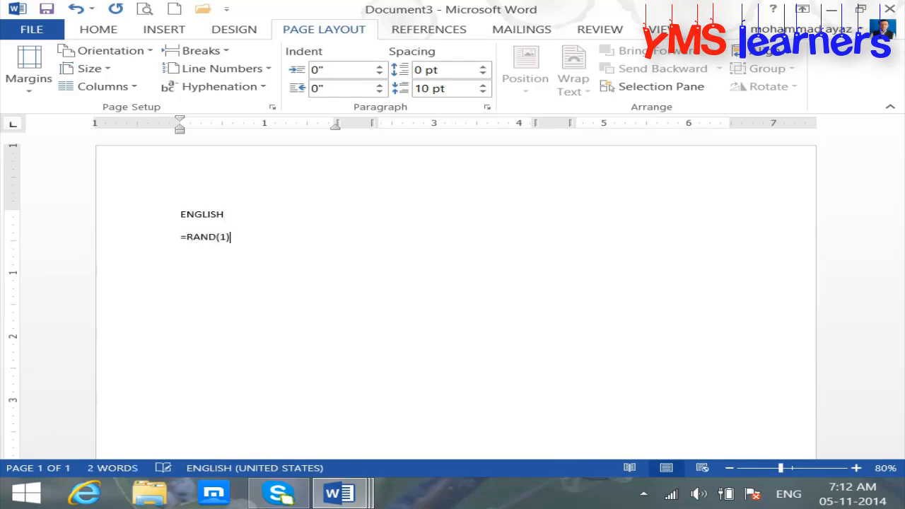
key(Return)
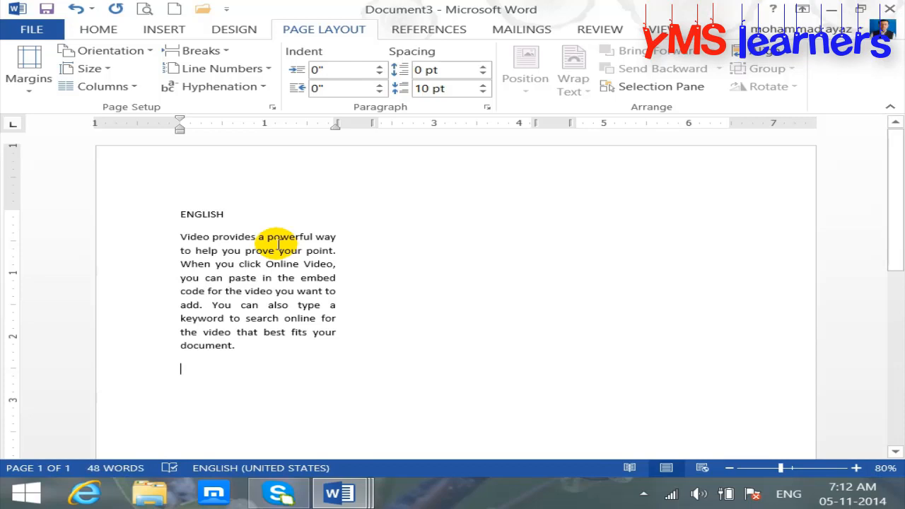
Insert a column break, head the second column PASHTO and fill five lines beneath it with random Persian-script letters
key(ctrl+shift+Return)
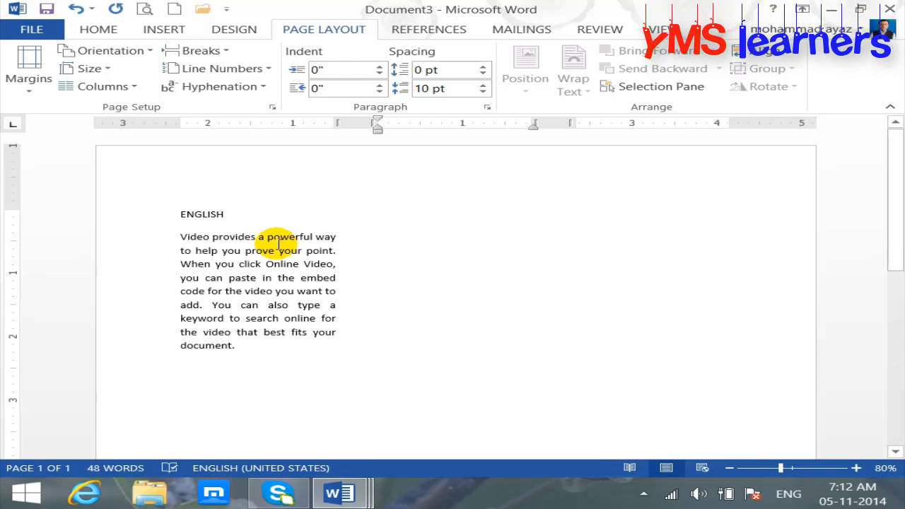
text(PERS)
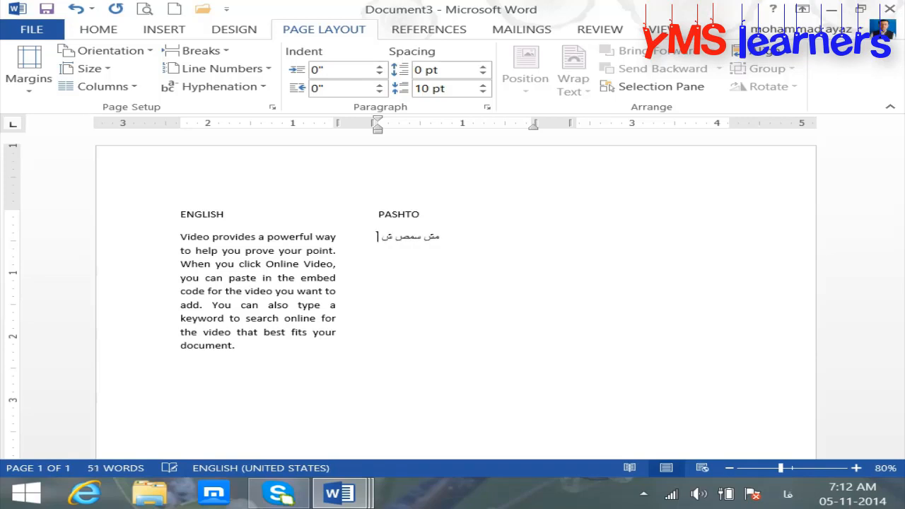
text(ص ل شس ص  ش ص)
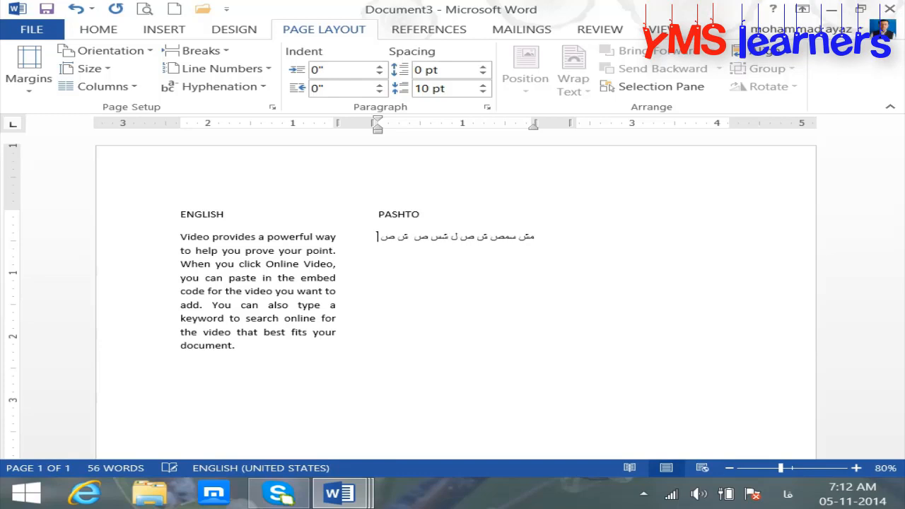
text( س س)
text( سش ص ب ش سی)
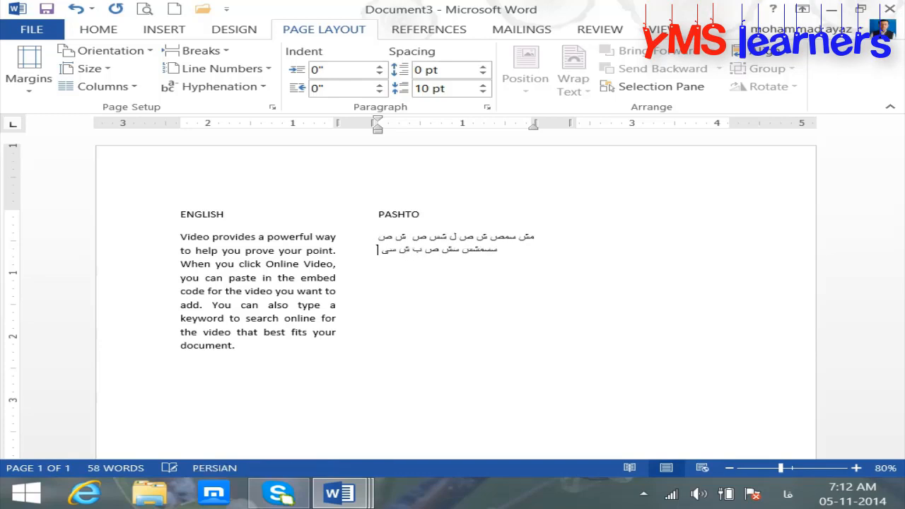
text( شسی شب شس شل ش ش شسب ش ل)
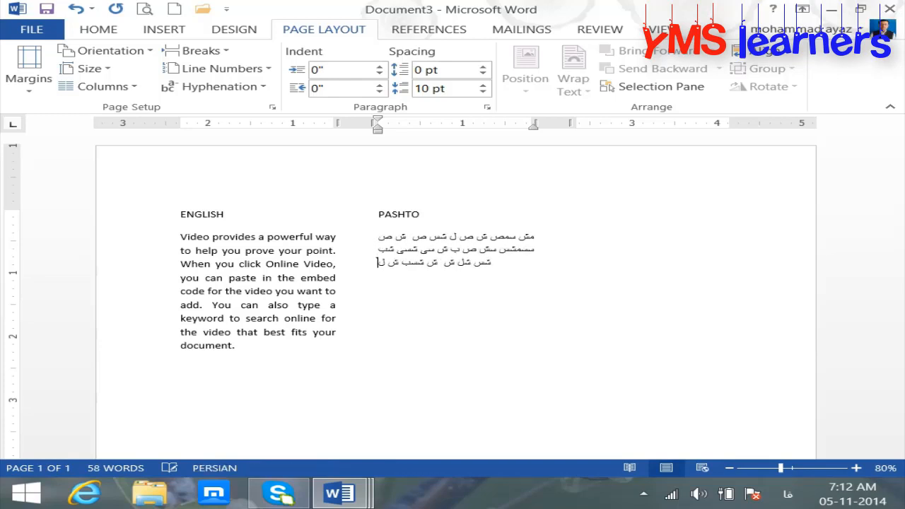
text( تش شس ل ش ل شصث شل شس ی)
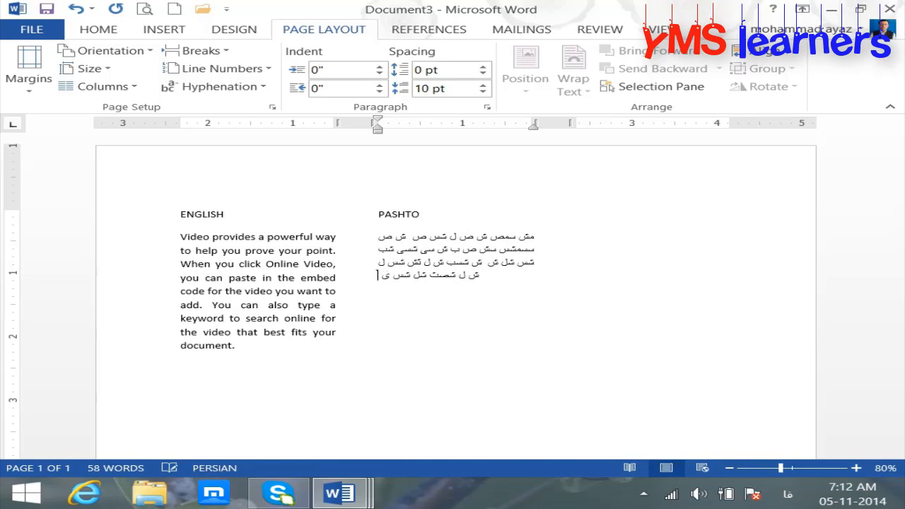
text( شص شل صب ش شصث قبش یشسی)
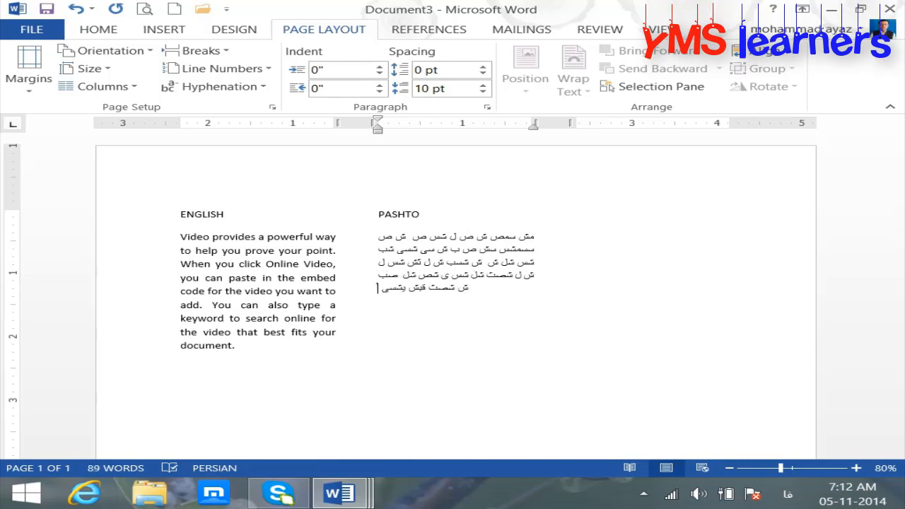
Insert another column break, head the third column Persion and add a series of short Persian-script filler lines beneath it
key(Tab)
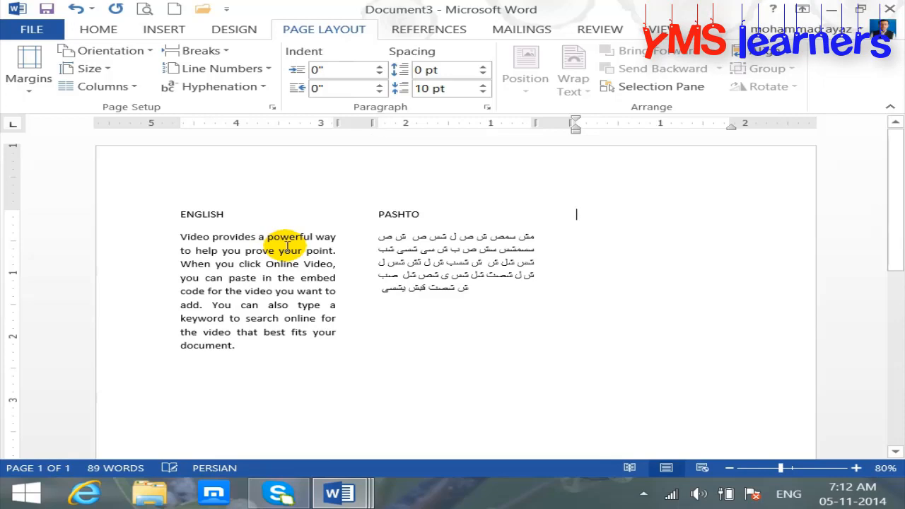
text(pers)
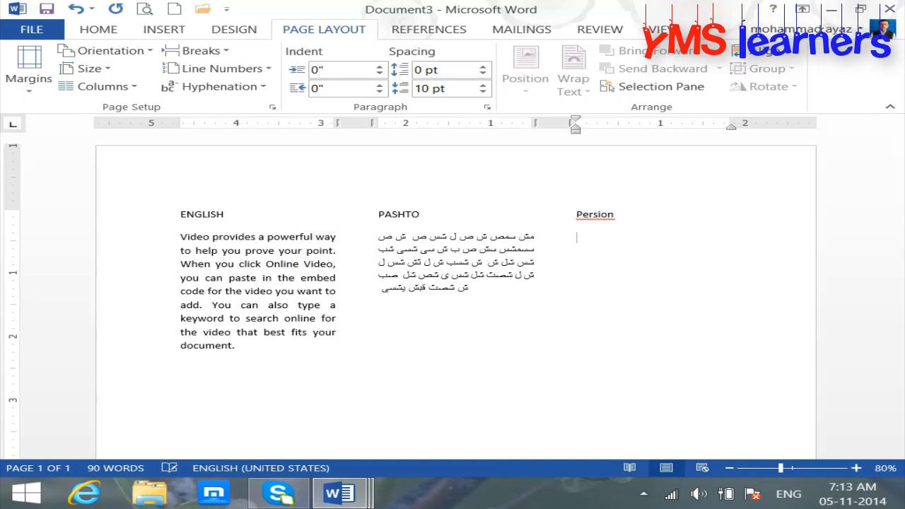
text(ستیکیملش)
key(Return)
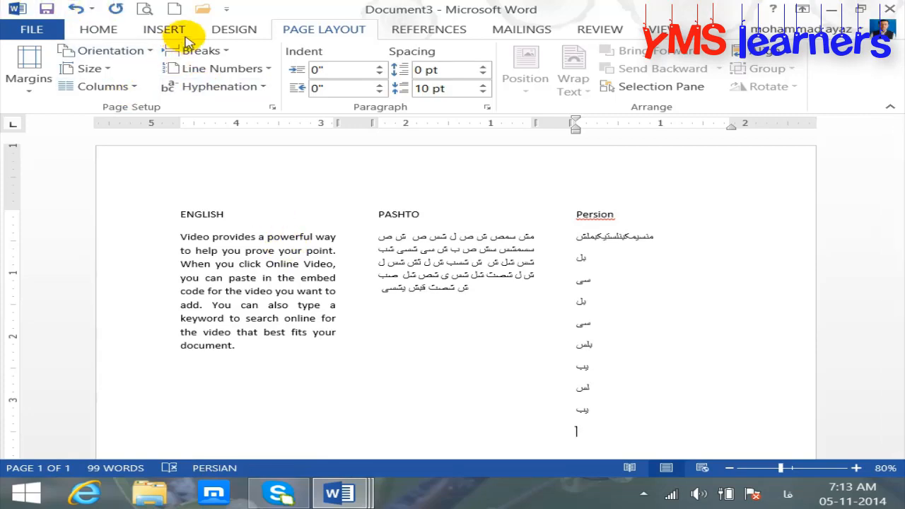
Create another new blank document and set the whole document to four equal-width columns
click(174, 9)
click(300, 29)
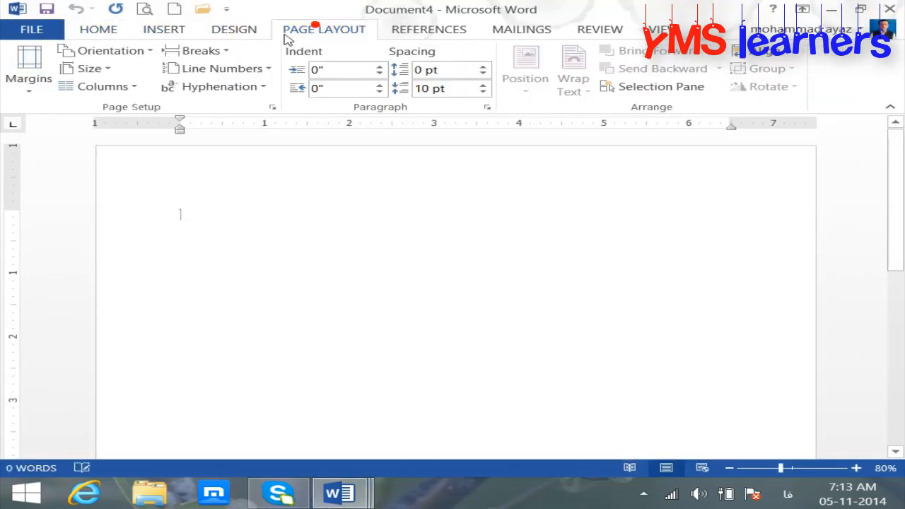
click(122, 88)
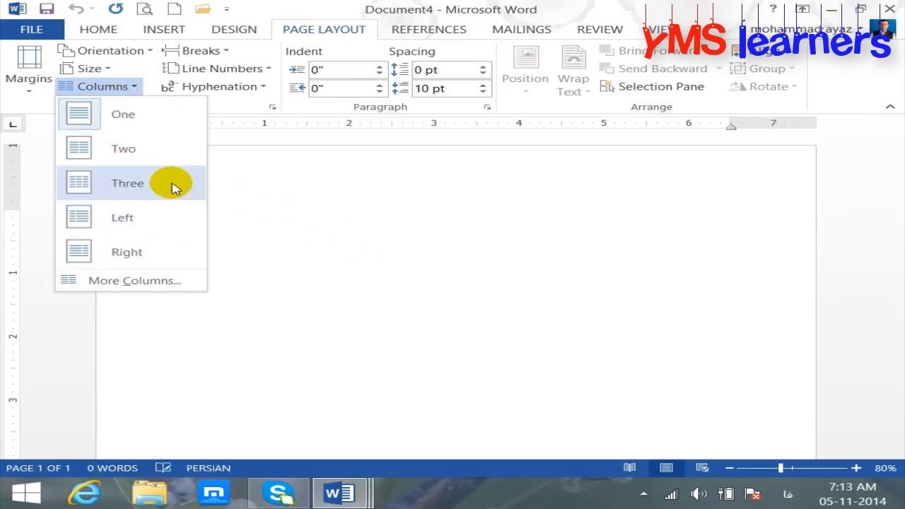
click(154, 282)
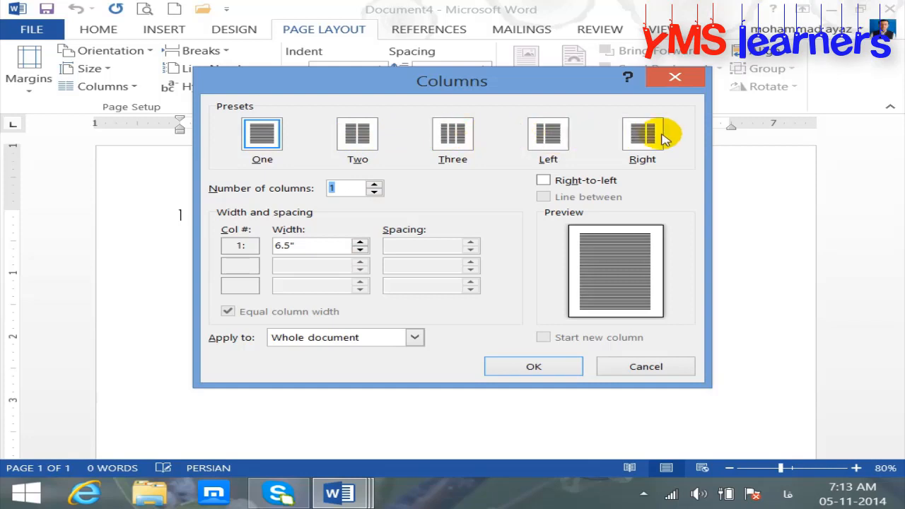
click(460, 134)
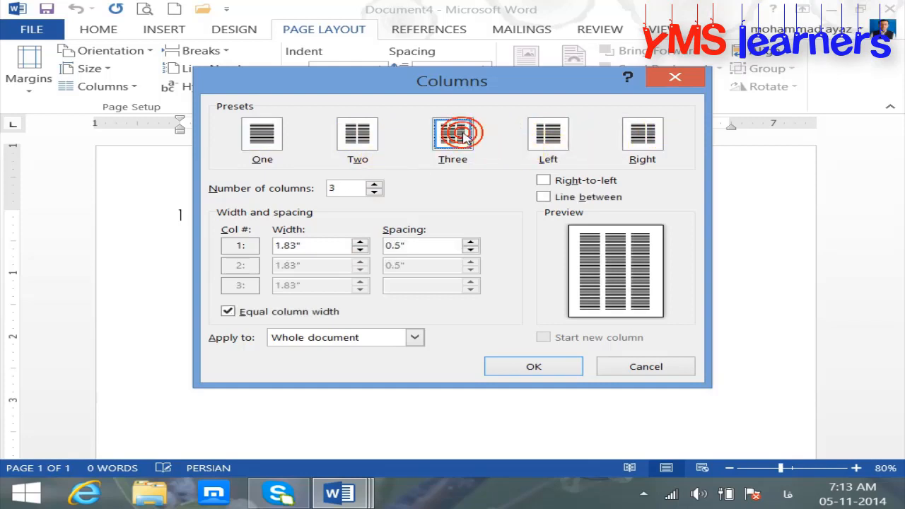
click(375, 185)
click(511, 366)
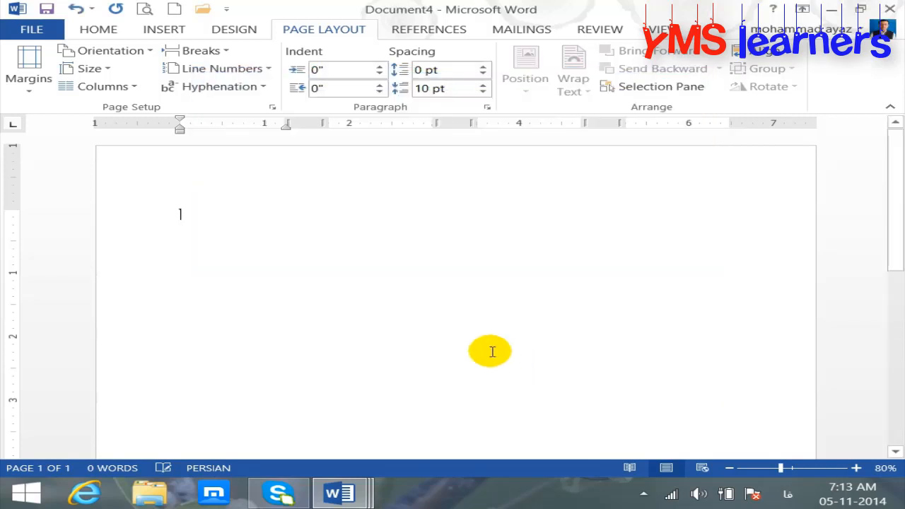
Switch the input language to English and generate sample paragraphs with =rand()
key(alt+shift)
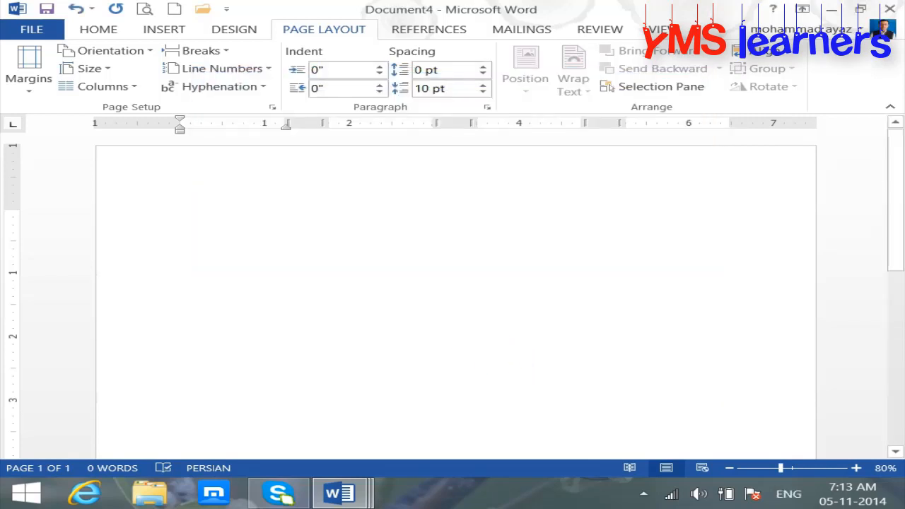
text(=r)
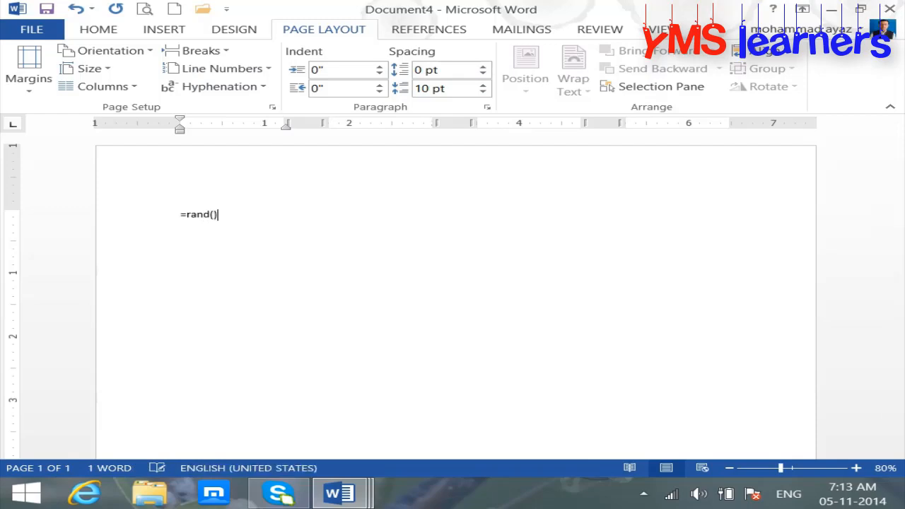
text(and())
key(Return)
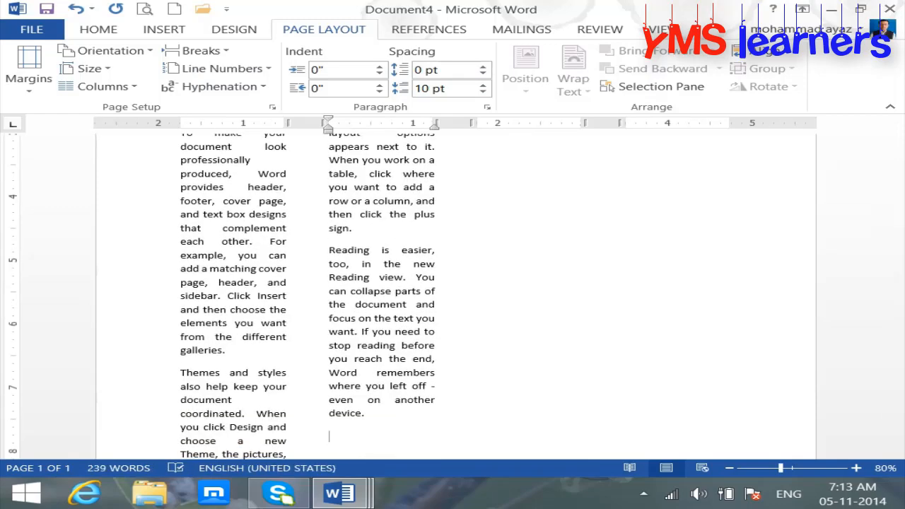
Select all the sample text and enlarge its font by three size steps
key(ctrl+a)
key(ctrl+shift+period)
key(ctrl+shift+period)
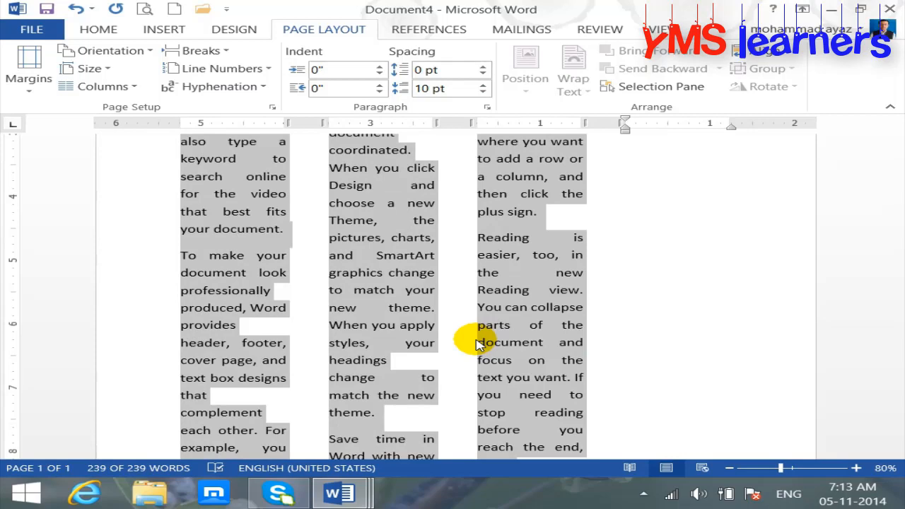
key(ctrl+shift+period)
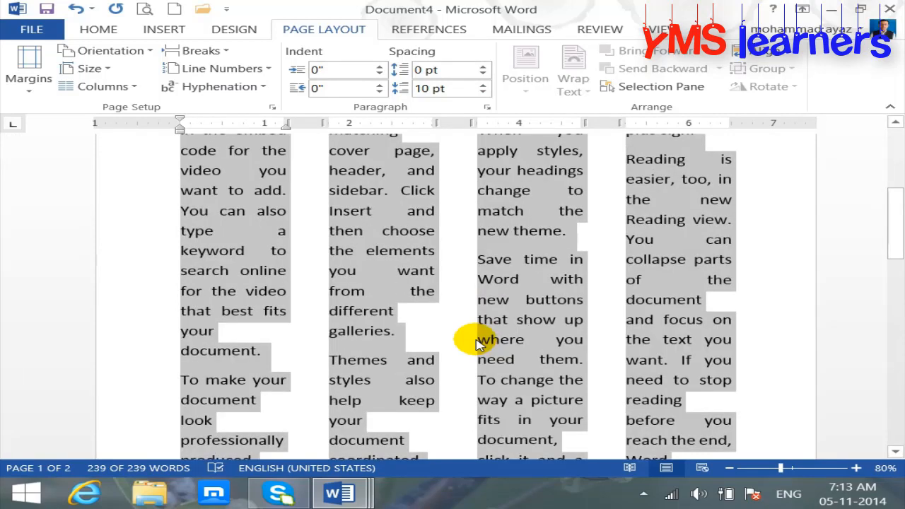
Make the four columns of the selected text run right-to-left
drag(892, 236, 893, 148)
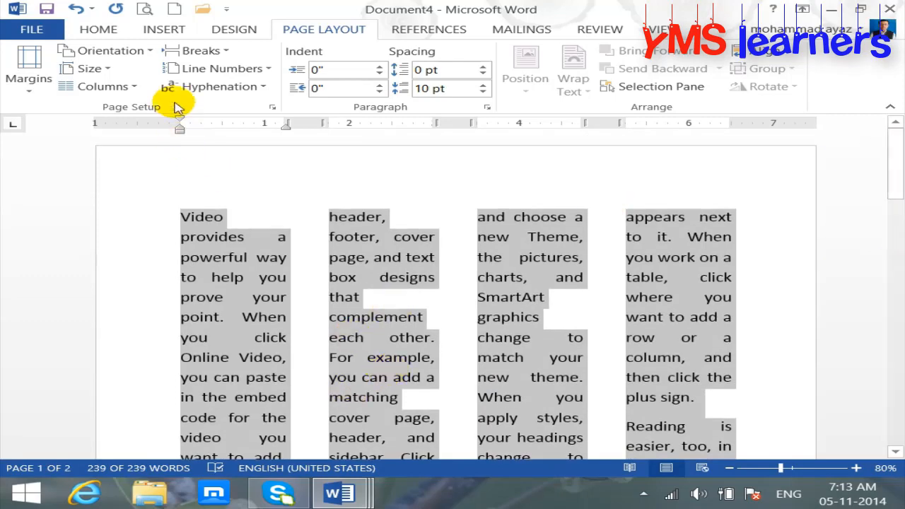
click(131, 86)
click(125, 282)
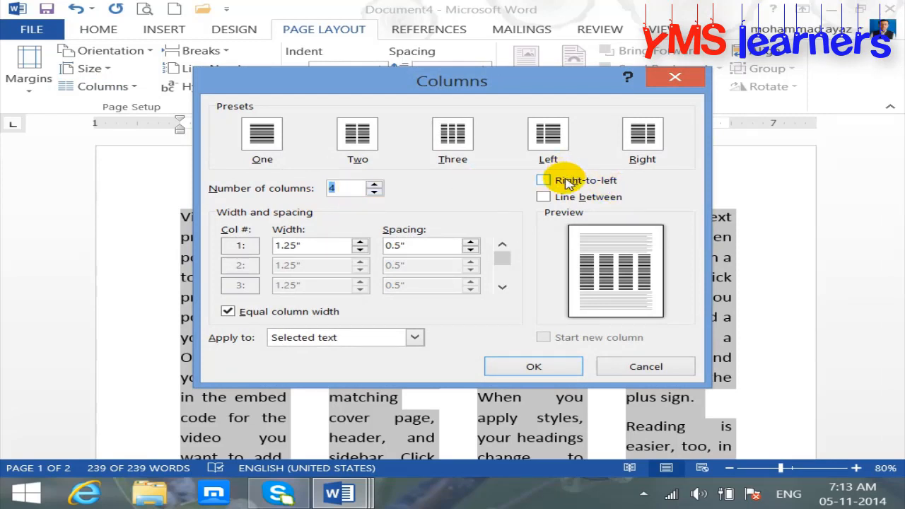
click(542, 181)
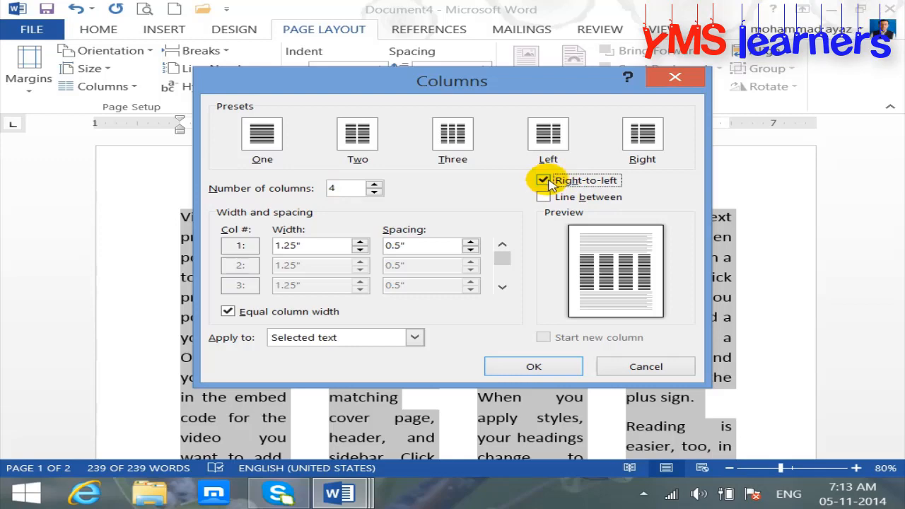
click(550, 367)
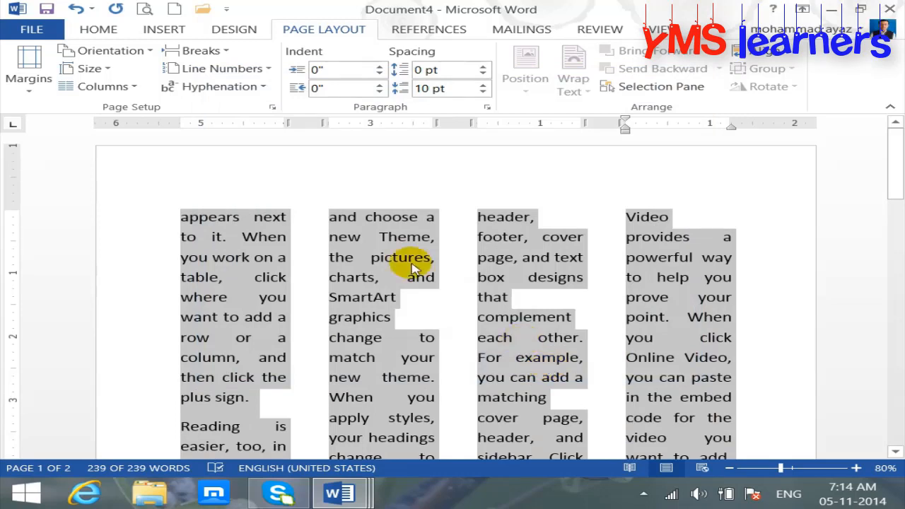
Apply the Left column preset to the selected text and turn off its Right-to-left order
click(102, 87)
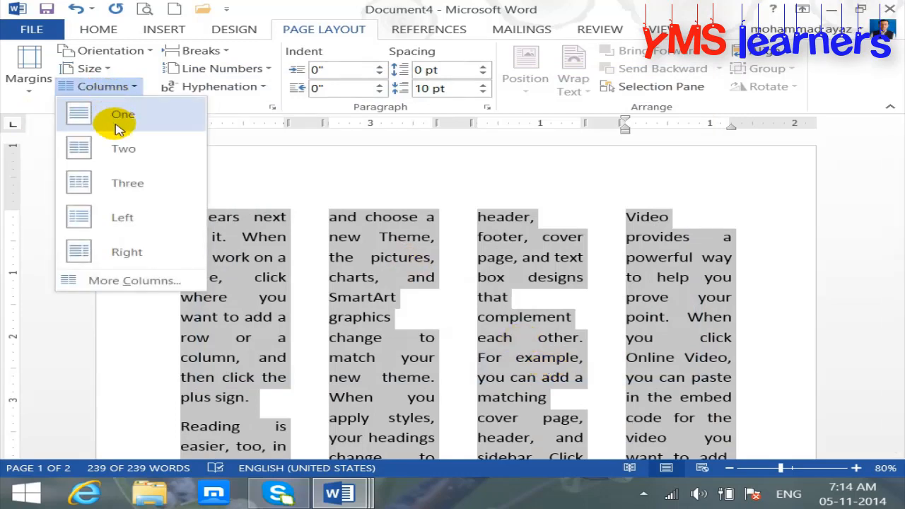
click(112, 218)
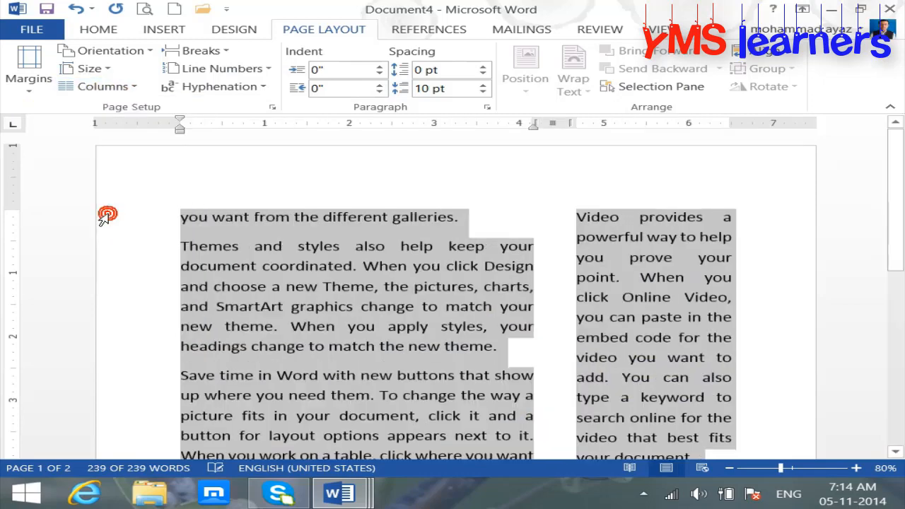
click(131, 87)
click(134, 281)
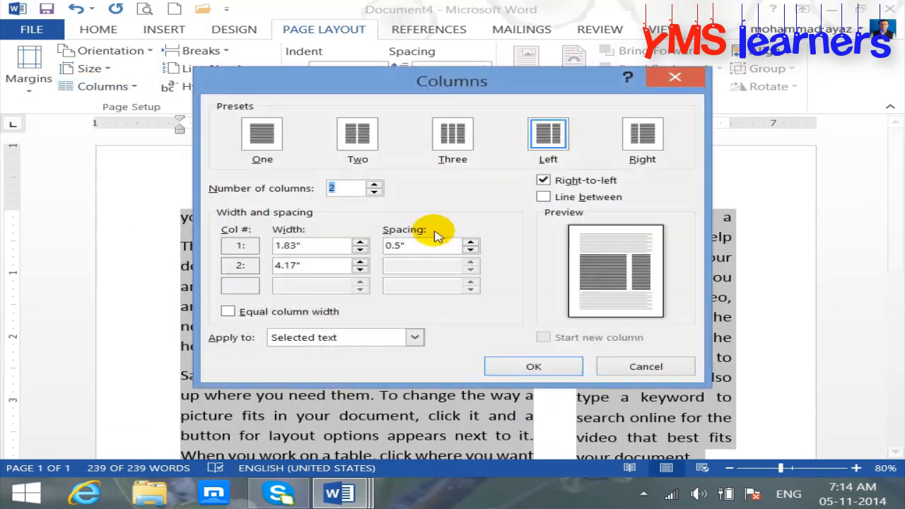
click(553, 181)
click(557, 369)
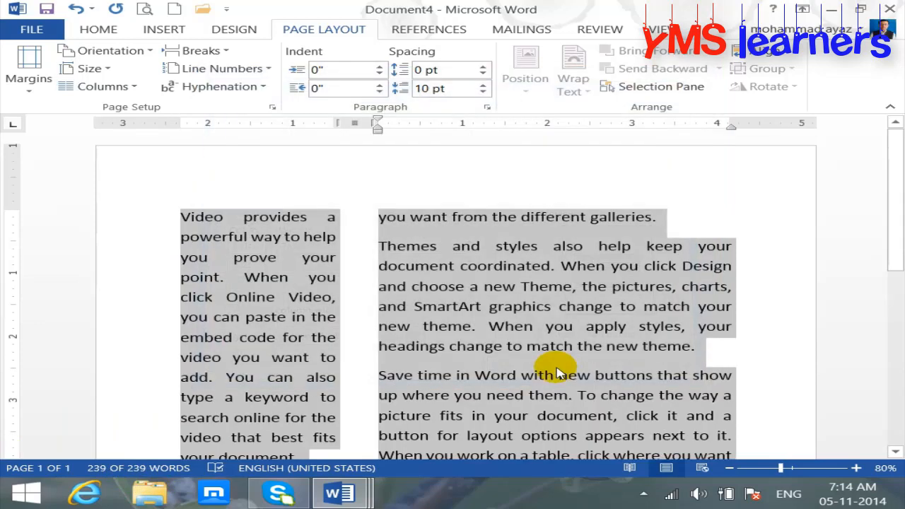
Increase the selected text's number of columns to 3, keeping the column widths unequal
click(132, 88)
click(132, 281)
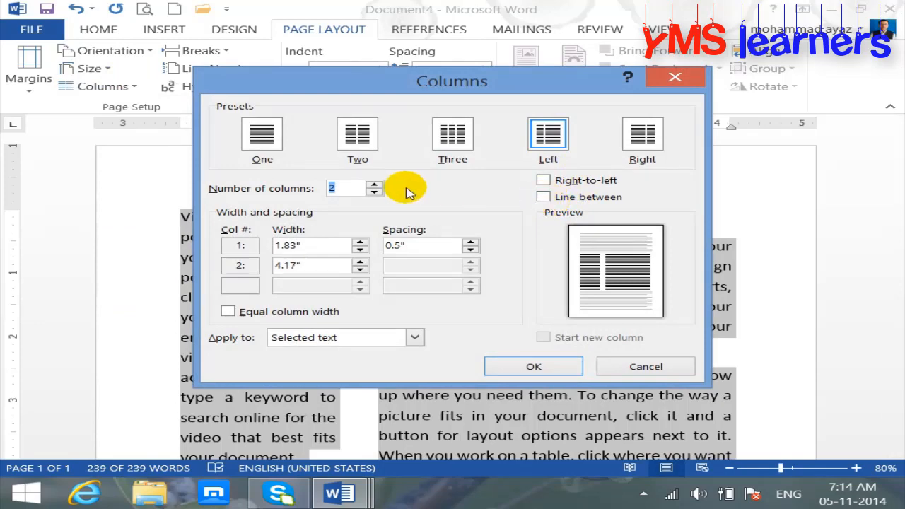
click(373, 184)
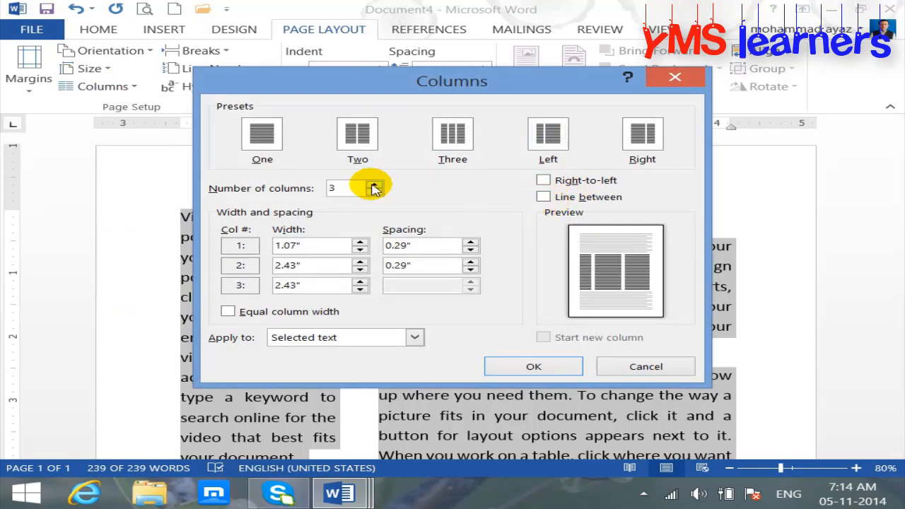
click(530, 365)
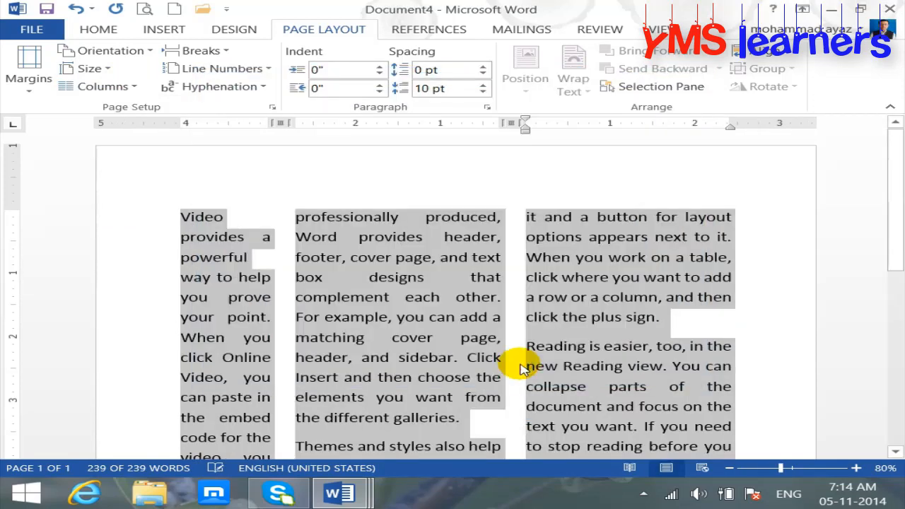
Apply the Three preset for equal column widths, add a line between the columns and deselect the text
click(135, 86)
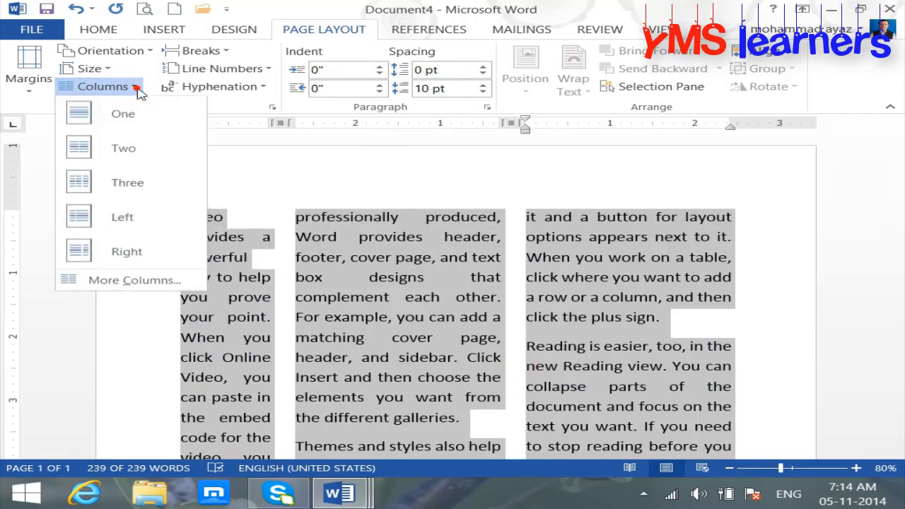
click(111, 178)
click(133, 86)
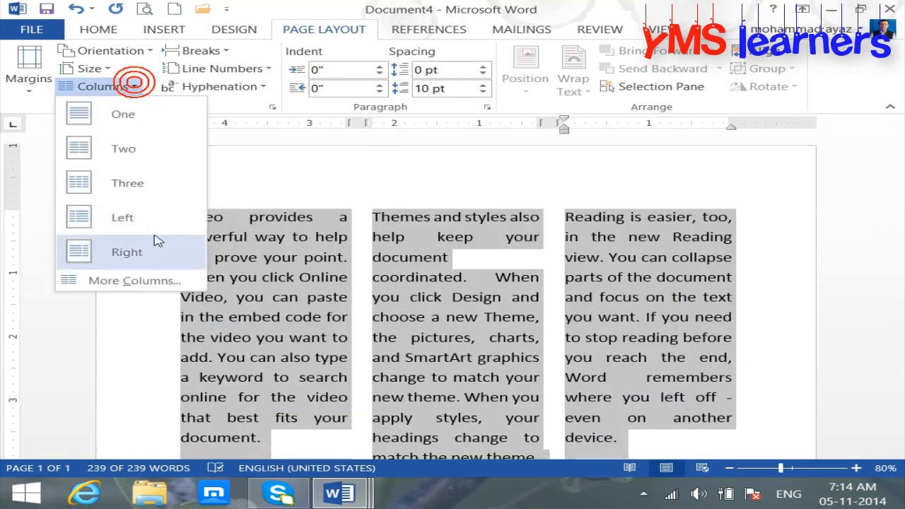
click(162, 280)
click(542, 196)
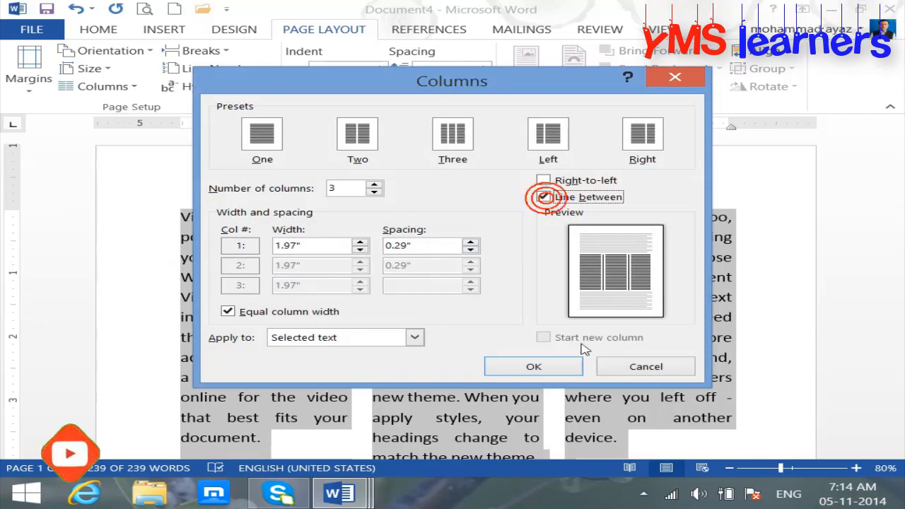
click(556, 366)
click(665, 266)
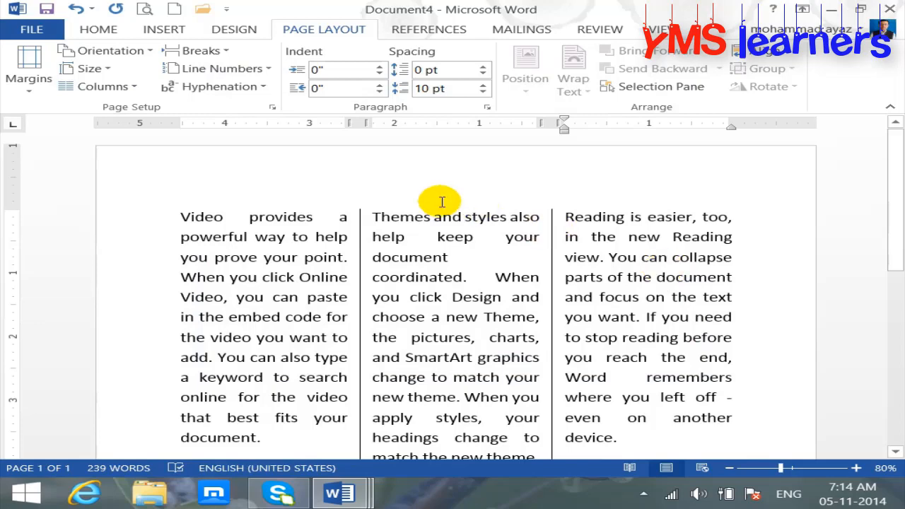
Turn off equal column width for the whole document and set the first column's width to 2.5"
click(125, 86)
click(122, 282)
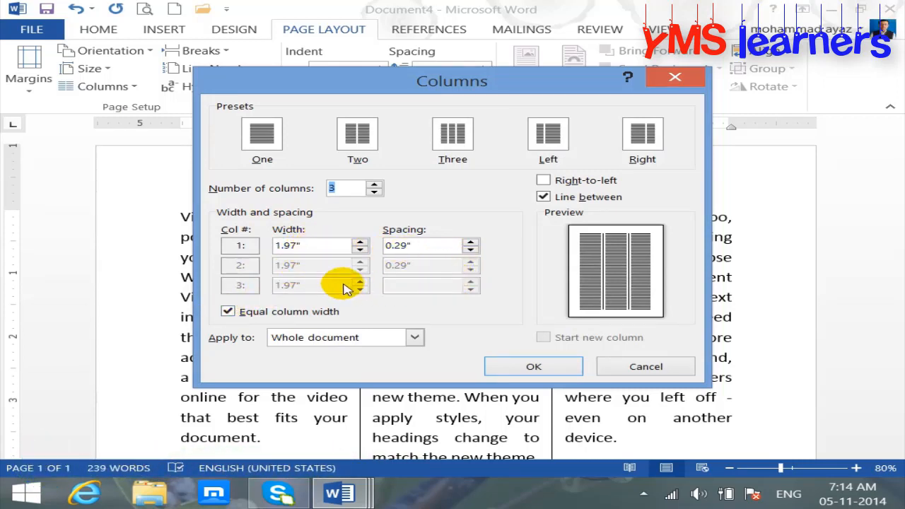
click(227, 312)
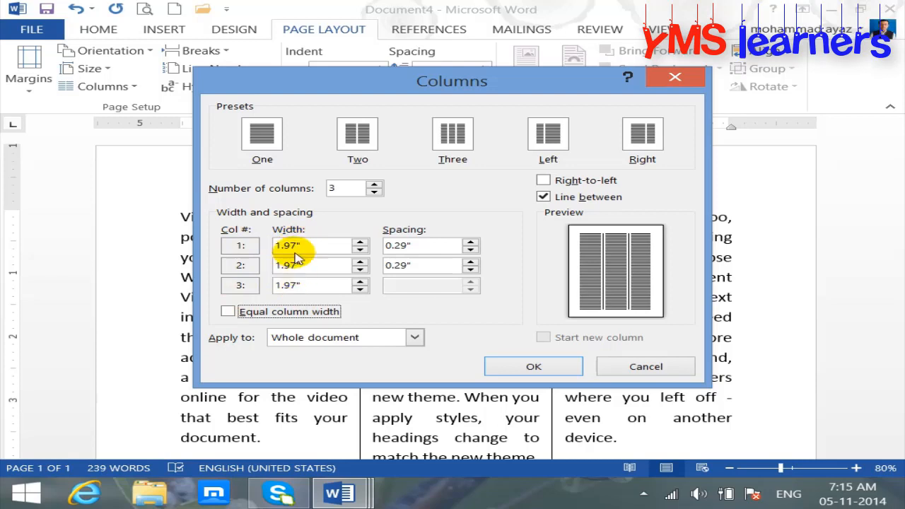
click(360, 242)
click(361, 242)
click(360, 243)
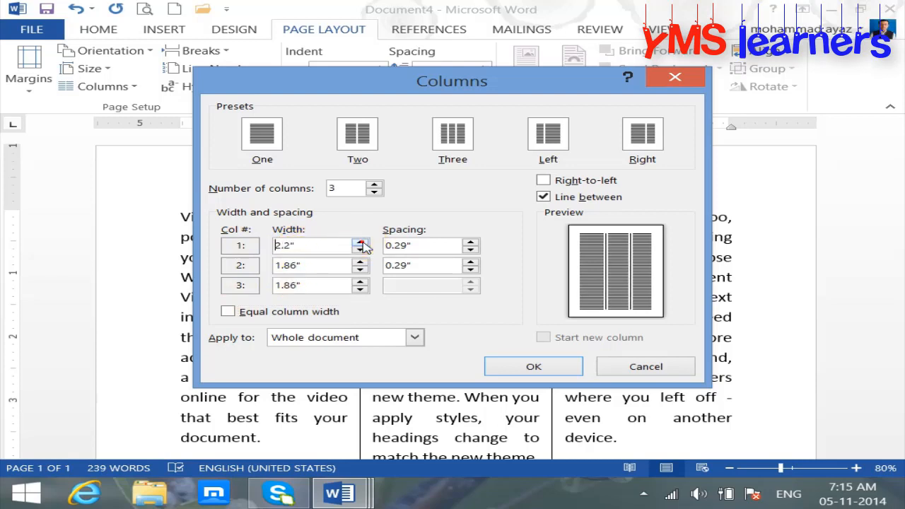
click(361, 243)
click(361, 242)
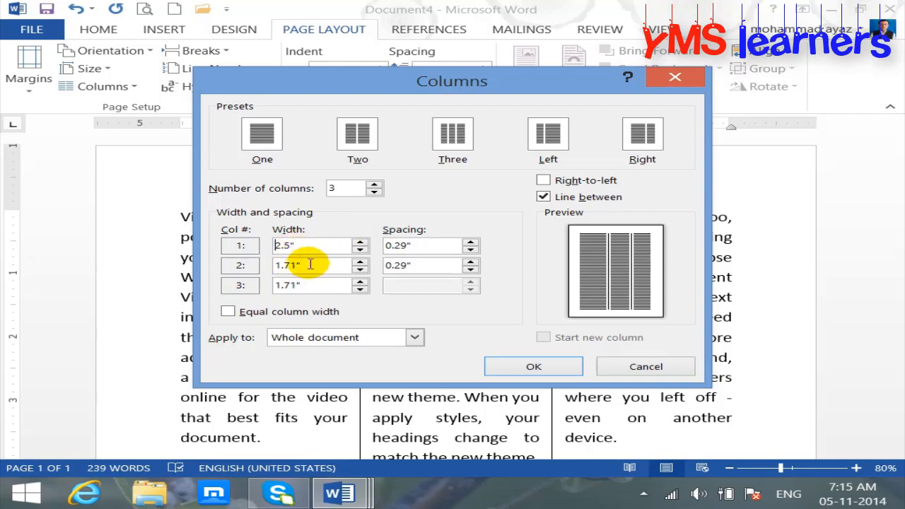
click(531, 367)
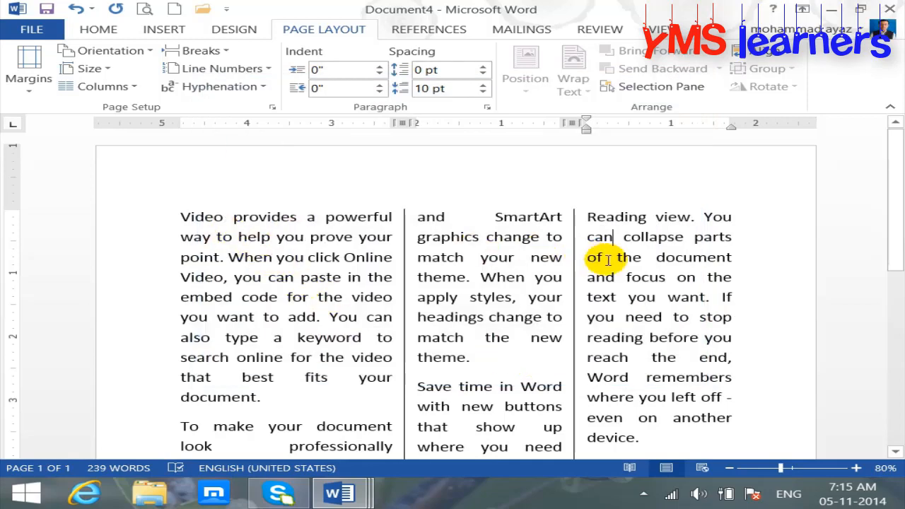
click(126, 86)
click(163, 282)
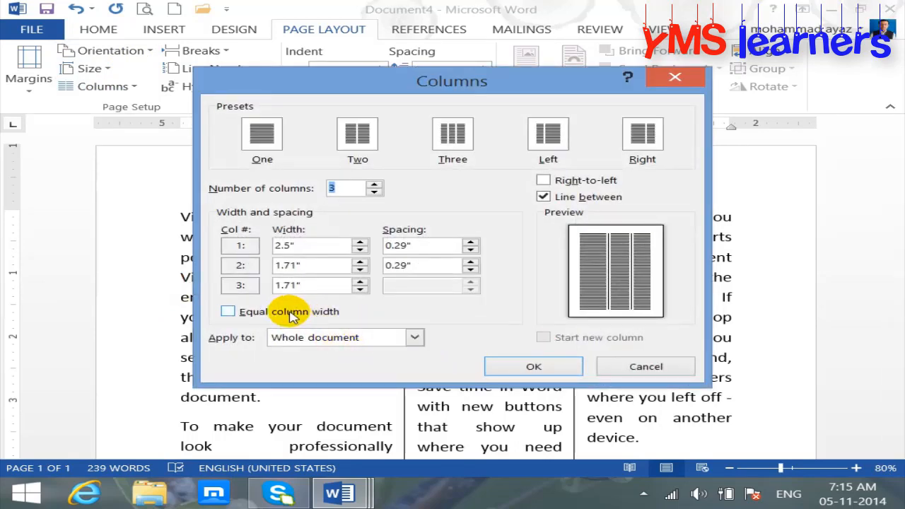
click(631, 364)
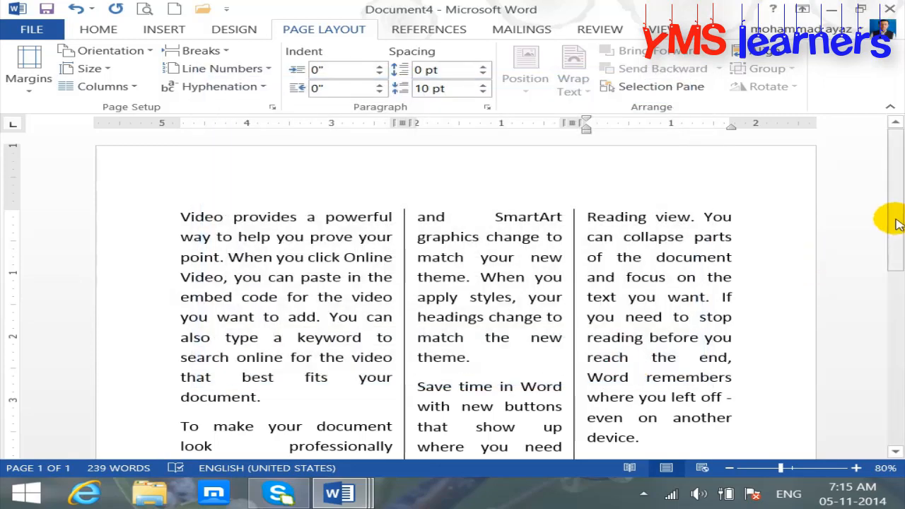
Start a new page after the end of the text in the third column
drag(894, 219, 894, 342)
click(609, 185)
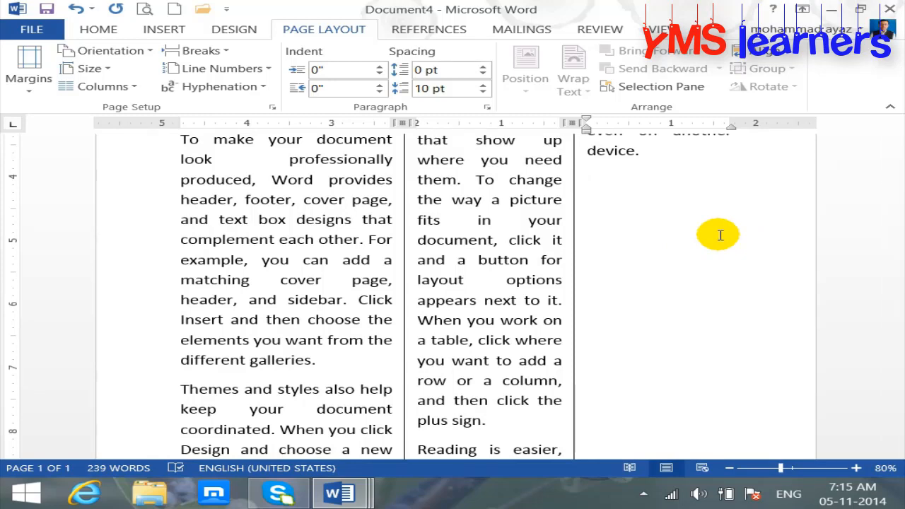
scroll(720, 235, down, 3)
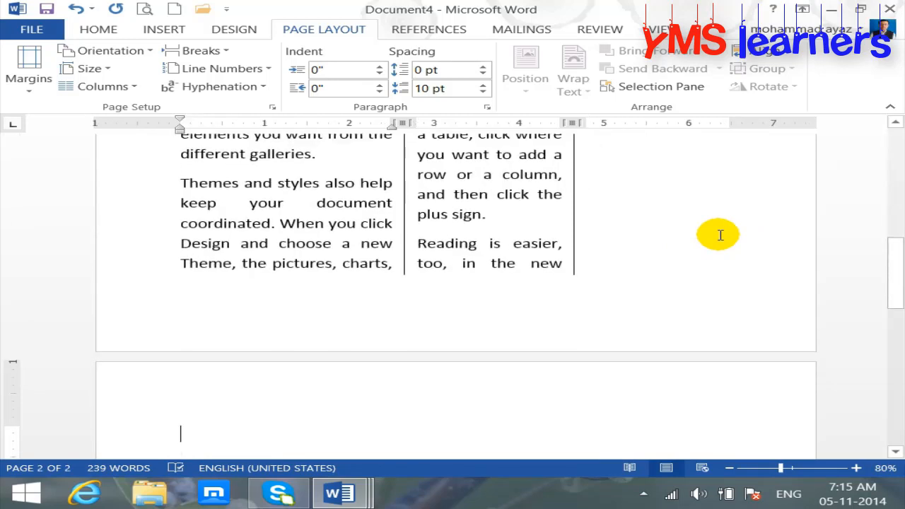
Enter a line of filler letters on the new second page and undo the entry
text(asdfas)
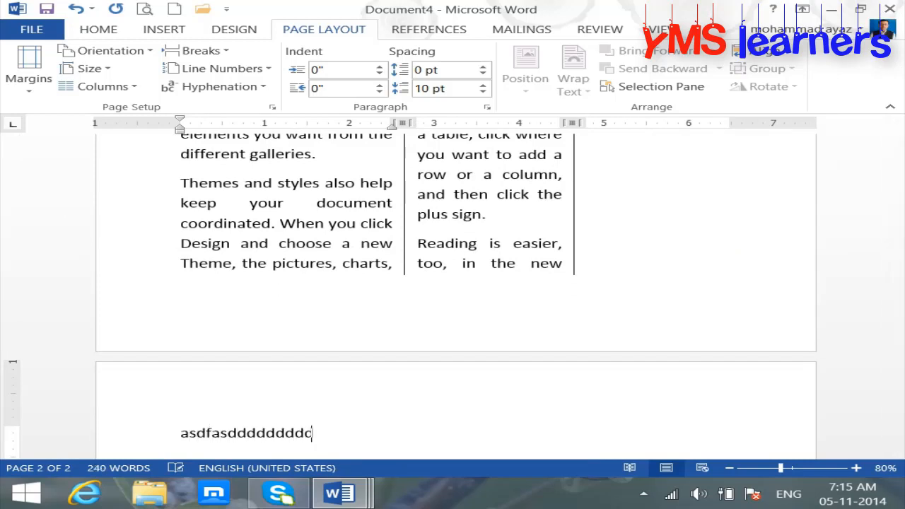
text(dddddddd)
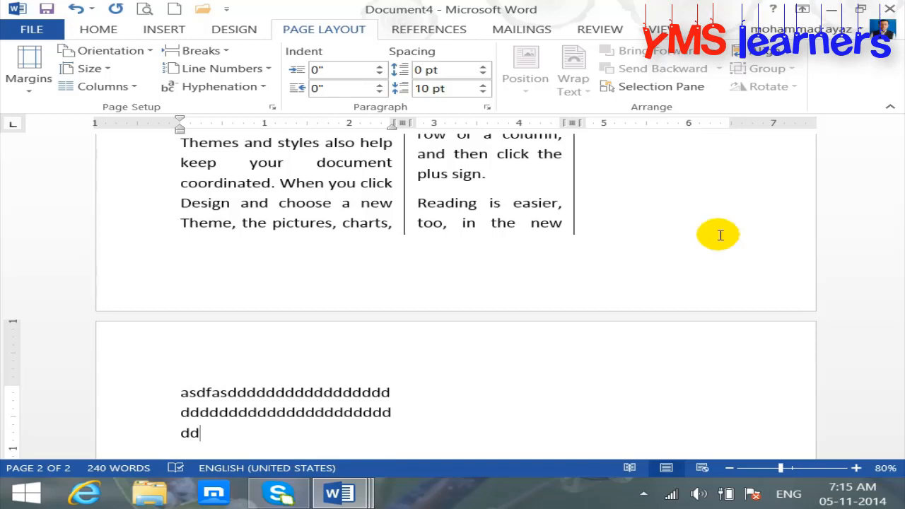
key(ctrl+z)
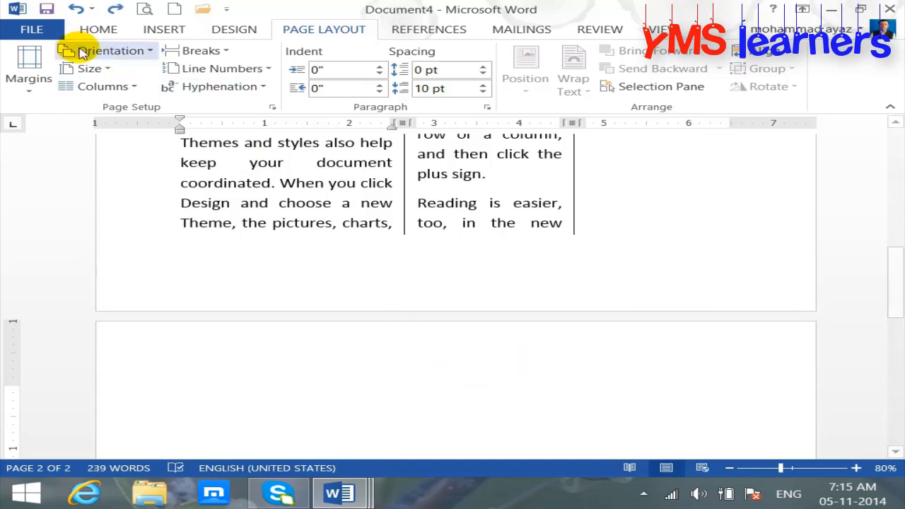
Apply the three-column layout from this point forward on the second page, starting a new column
click(133, 87)
click(158, 280)
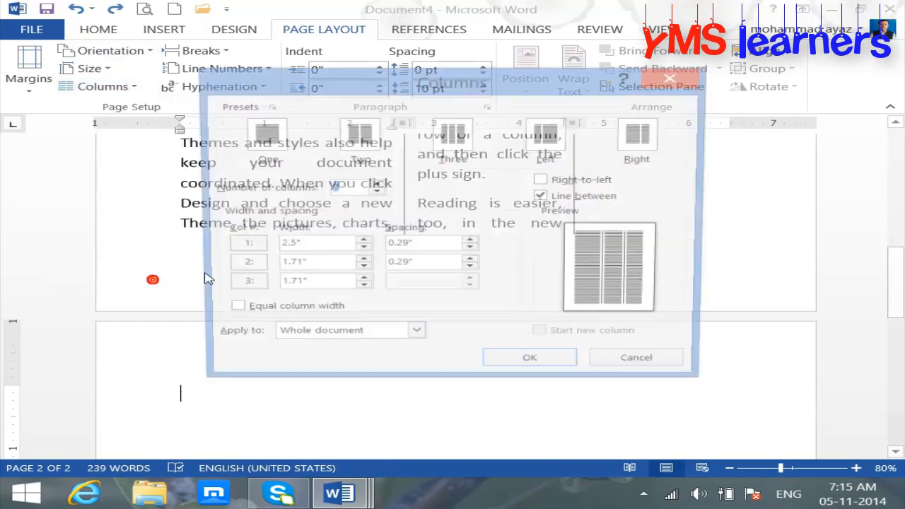
click(302, 341)
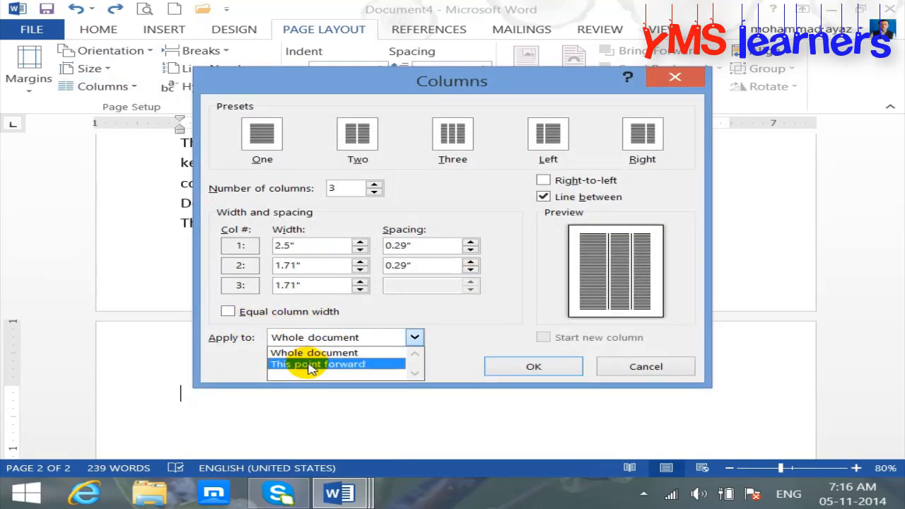
click(311, 365)
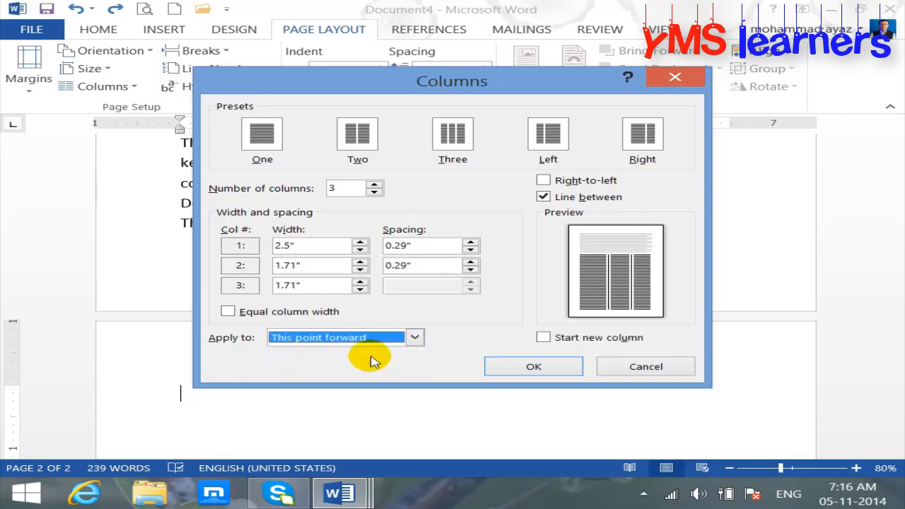
click(544, 338)
click(539, 368)
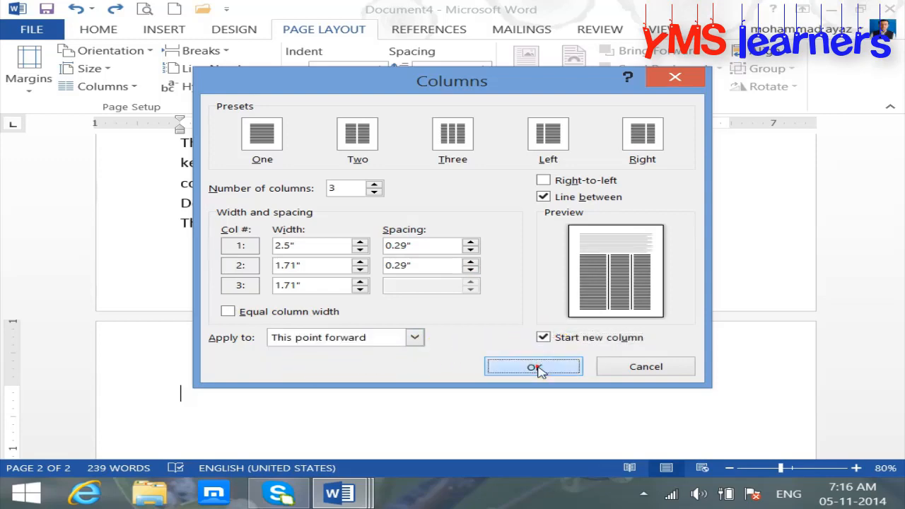
Generate sample paragraphs on the second page with =rand(2)
text(=rand)
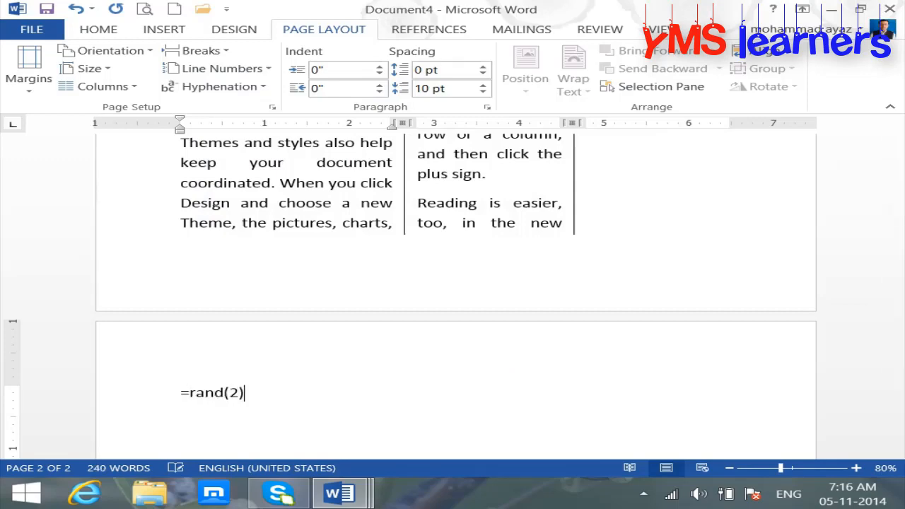
text((2))
key(Return)
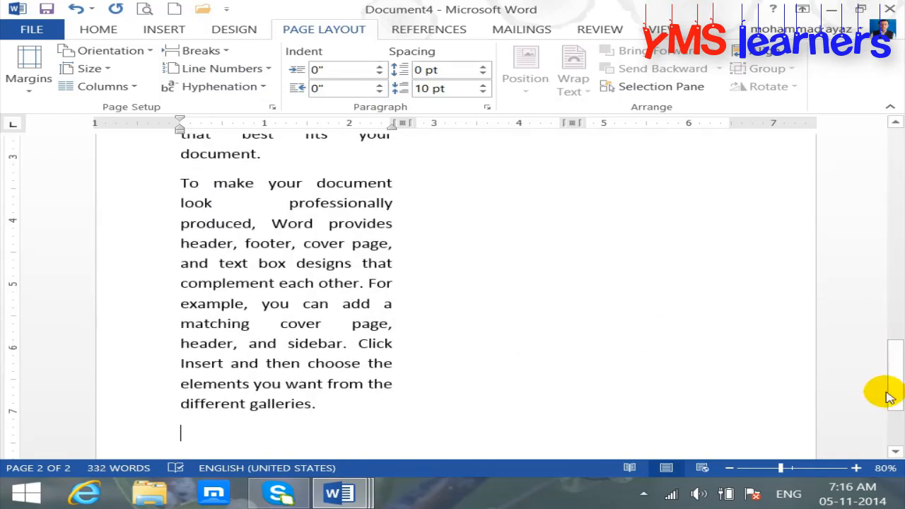
Apply the three-column layout from the document's beginning forward with a new column started, and add an empty paragraph before the first text
drag(889, 398, 891, 117)
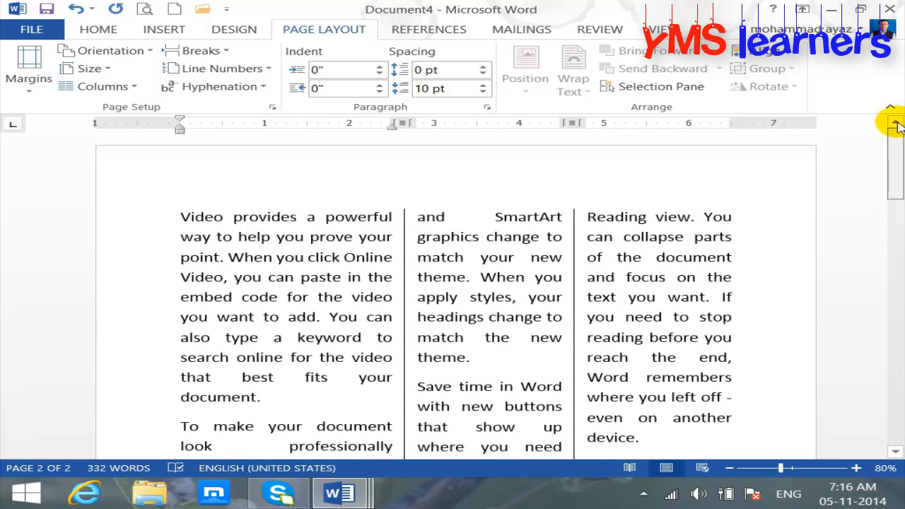
click(181, 214)
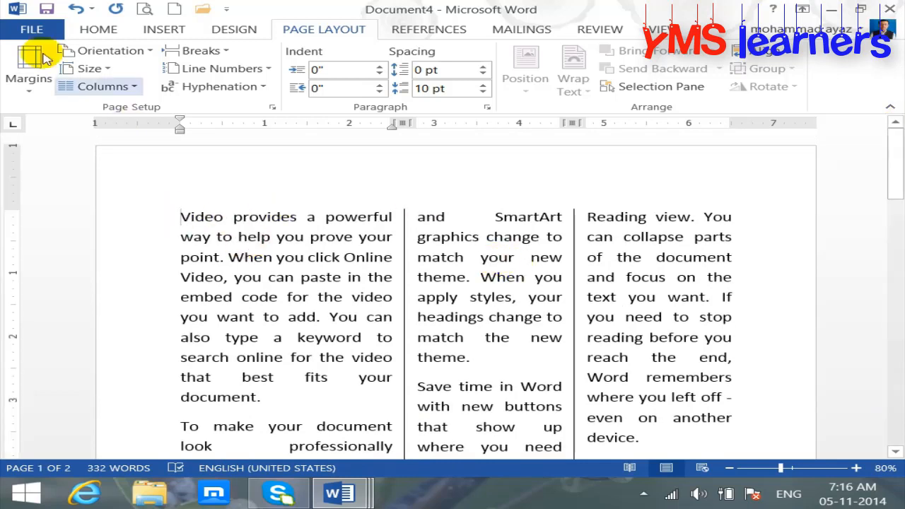
click(120, 87)
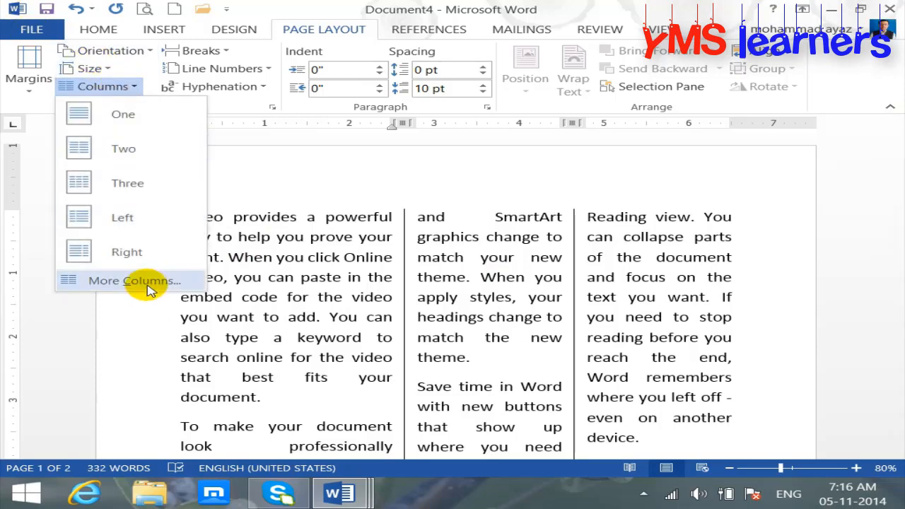
click(150, 284)
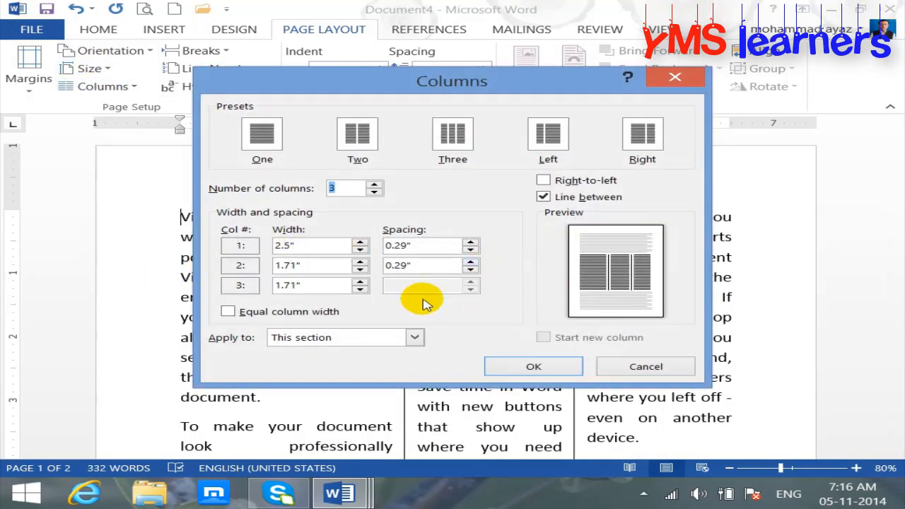
click(303, 339)
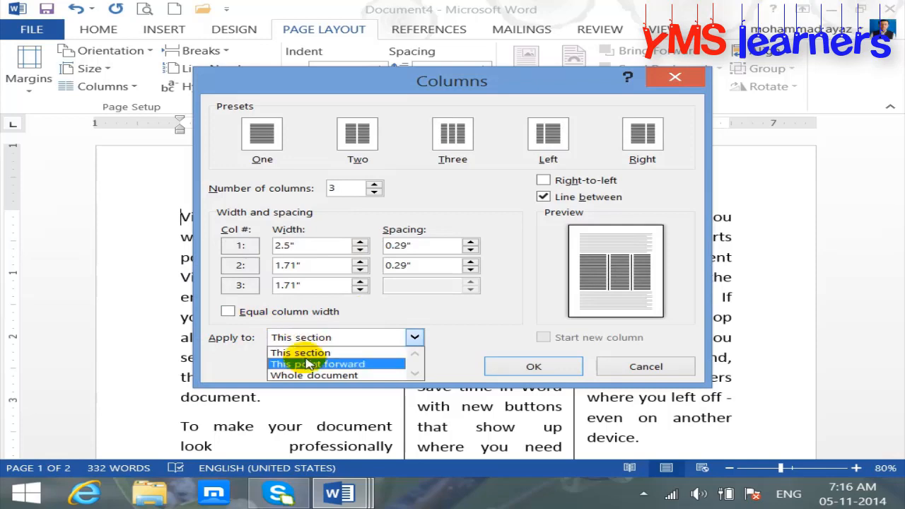
click(314, 365)
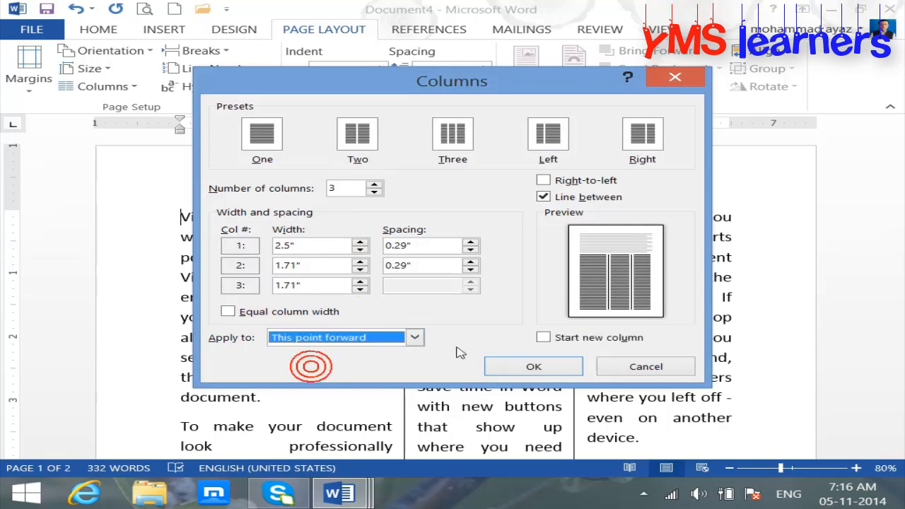
click(543, 337)
click(533, 367)
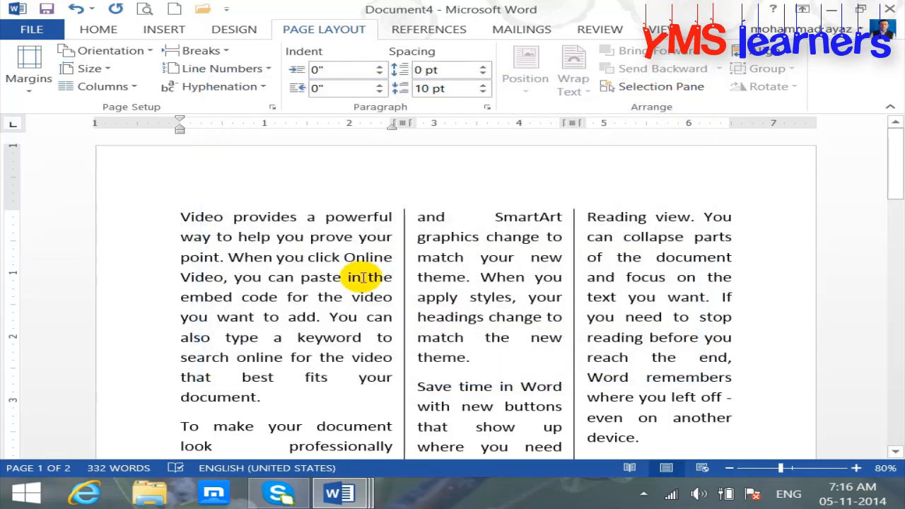
key(Return)
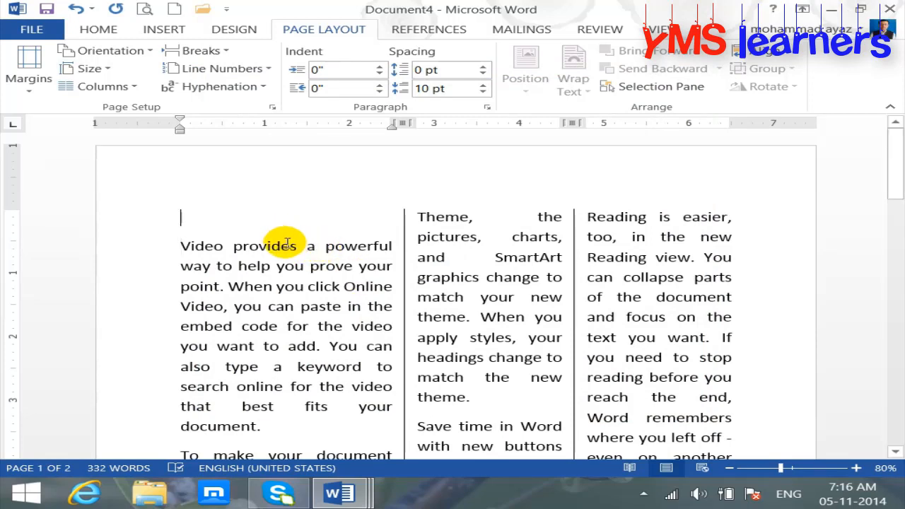
click(134, 88)
click(134, 87)
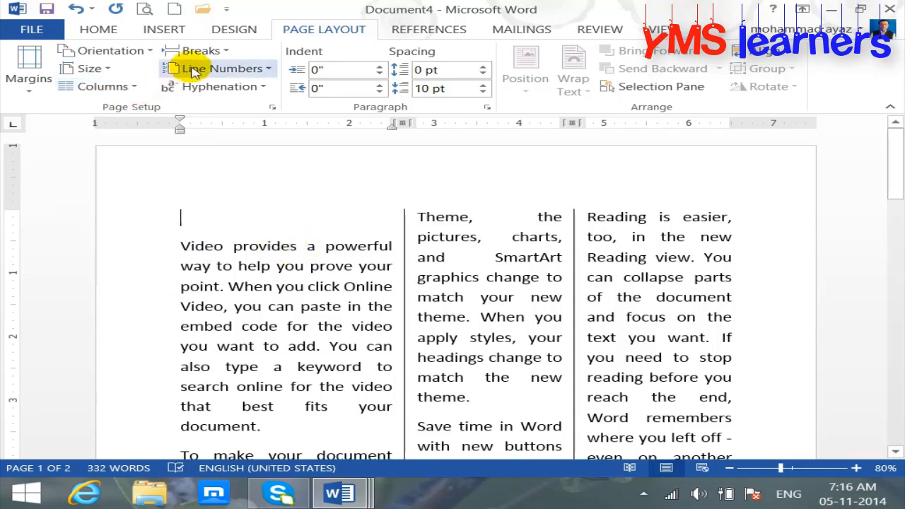
click(217, 50)
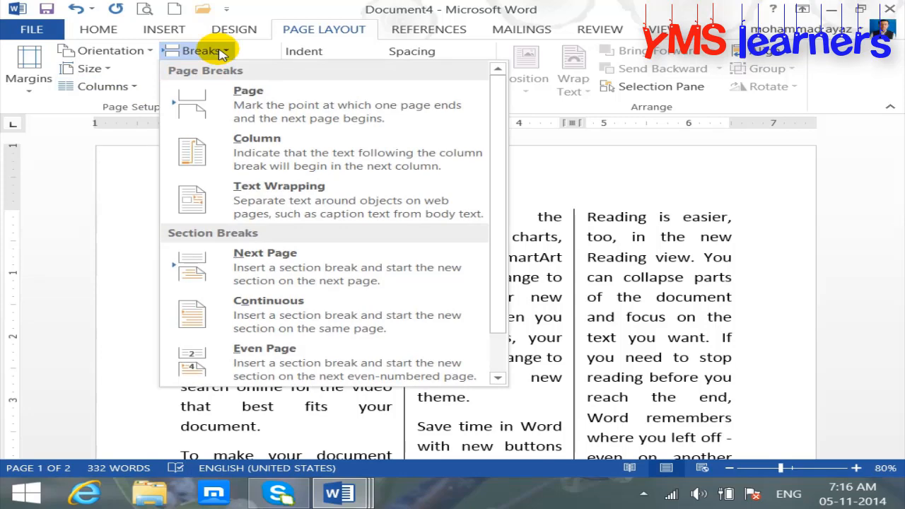
click(219, 51)
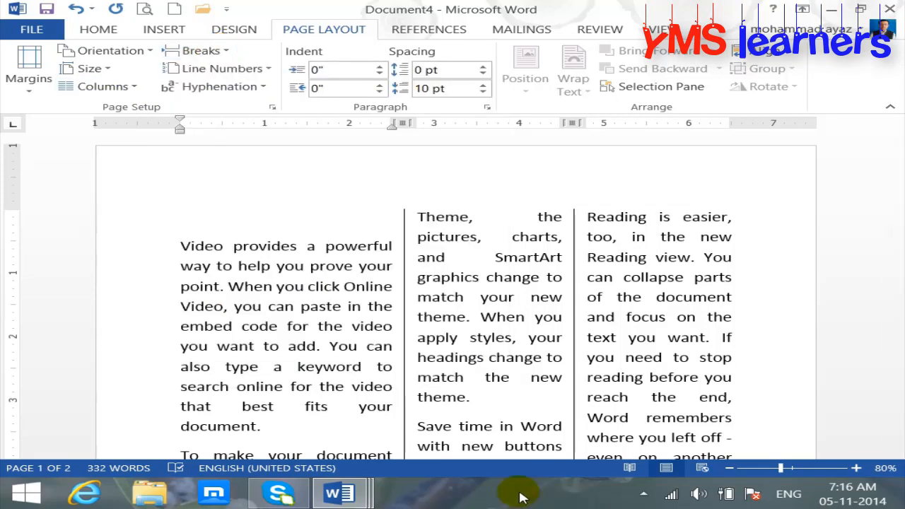
click(639, 493)
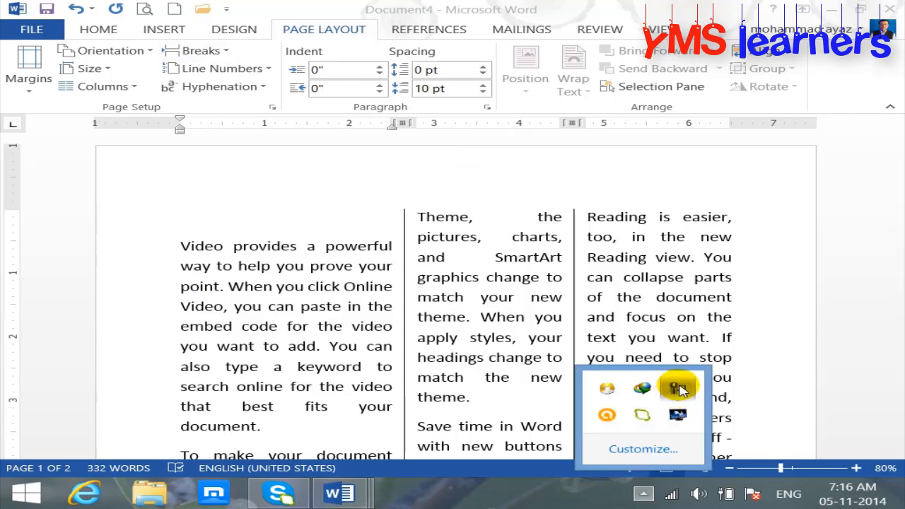
click(681, 385)
click(418, 245)
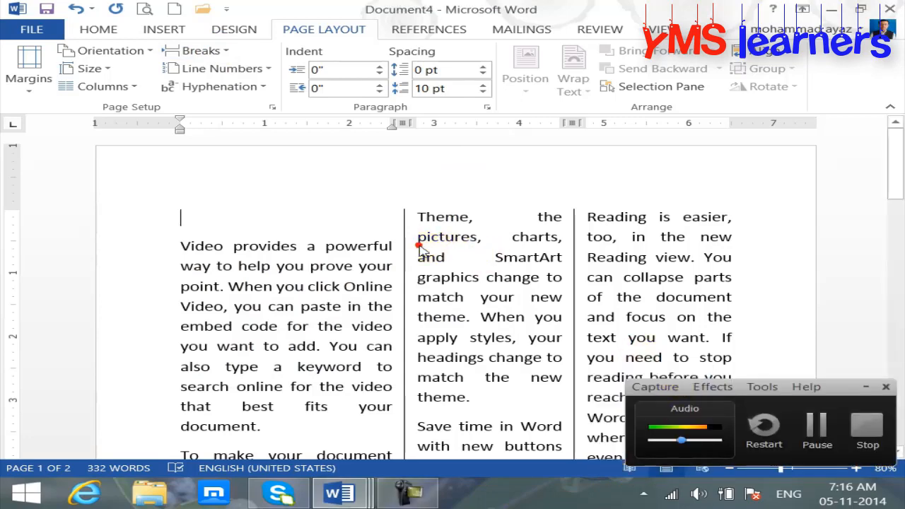
Create a new blank document and show the available page and section break types
click(174, 9)
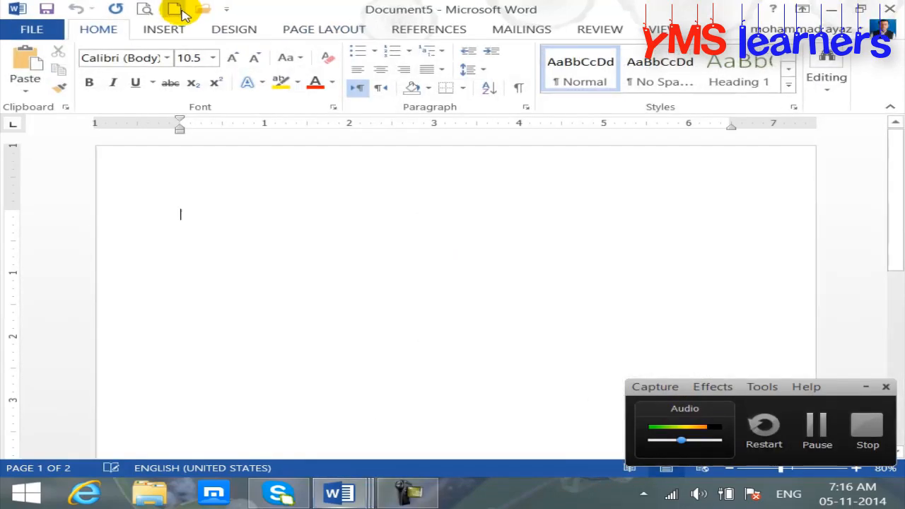
click(329, 31)
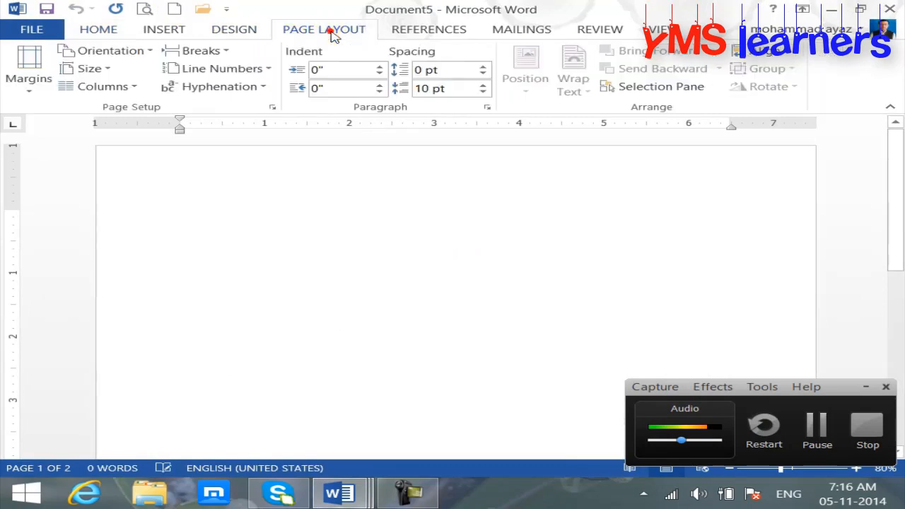
click(224, 51)
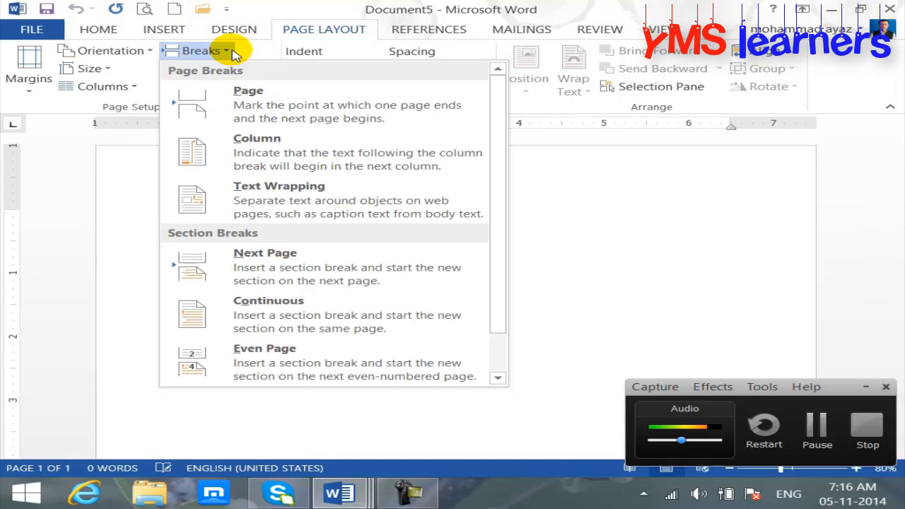
click(865, 387)
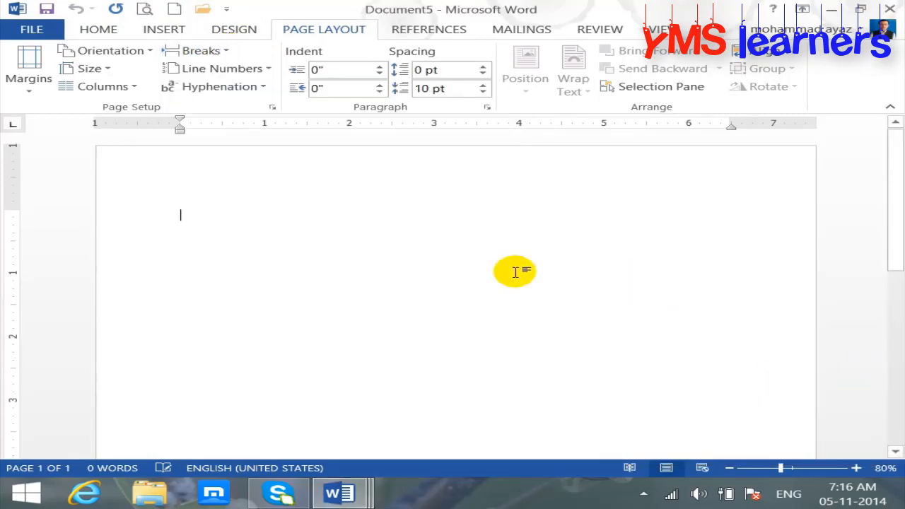
Generate two sample paragraphs in the blank document with =rand(2)
click(201, 51)
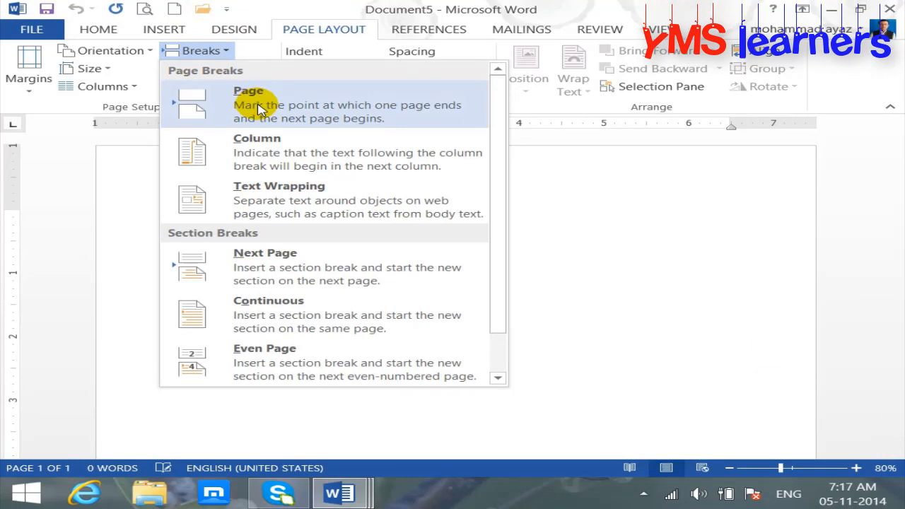
click(693, 212)
text(=rand)
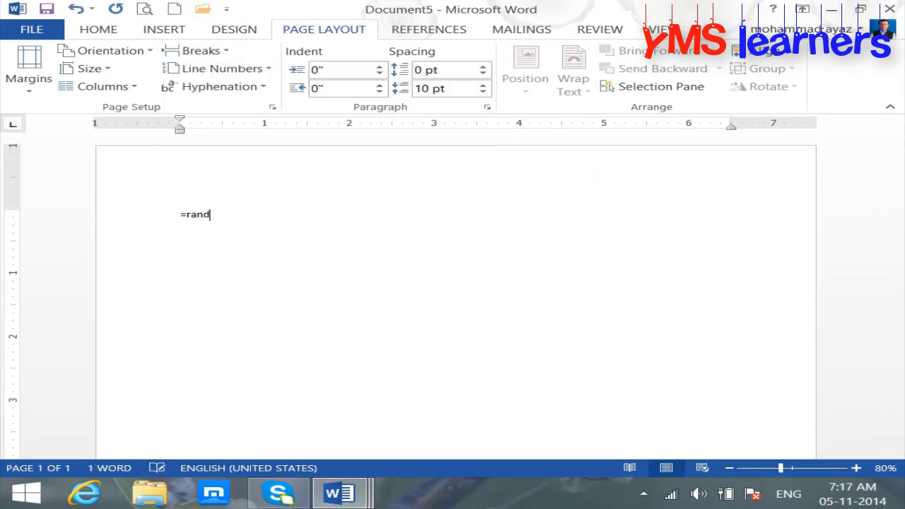
text((2))
key(Return)
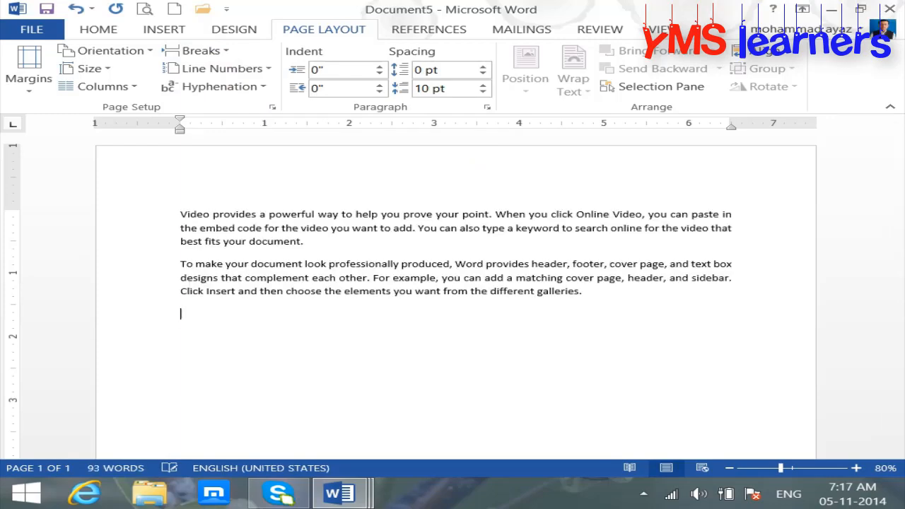
Enlarge all the text in the document by three font-size increments
key(ctrl+a)
key(ctrl+shift+period)
key(ctrl+shift+period)
key(ctrl+shift+period)
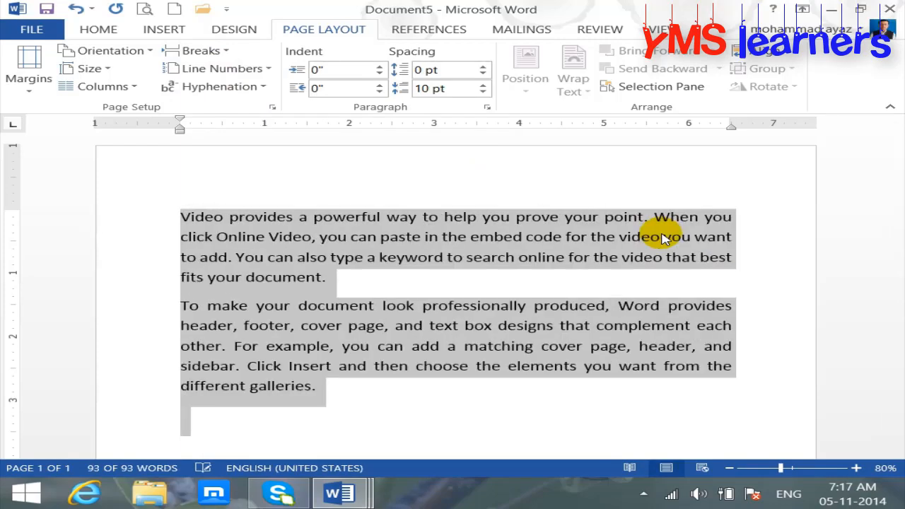
click(372, 422)
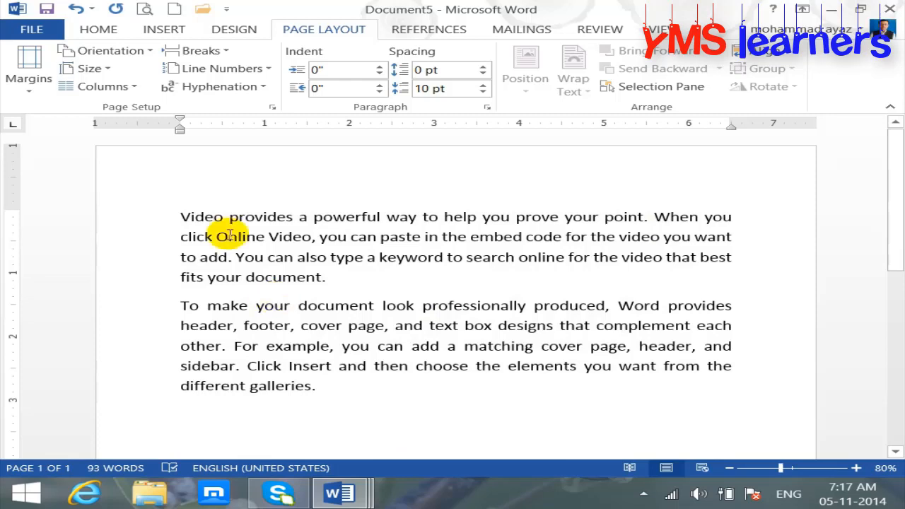
Add the line "Page no 1" in bold above the first paragraph
click(178, 217)
key(Return)
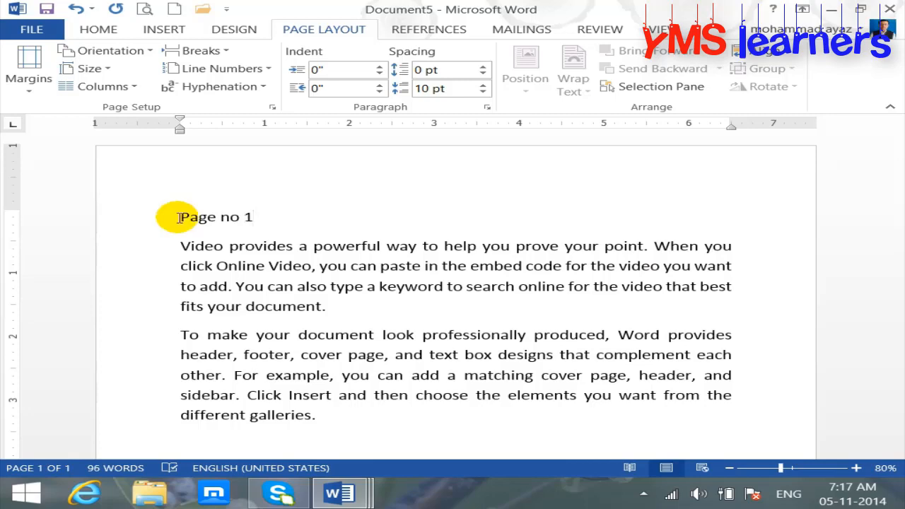
drag(255, 214, 99, 211)
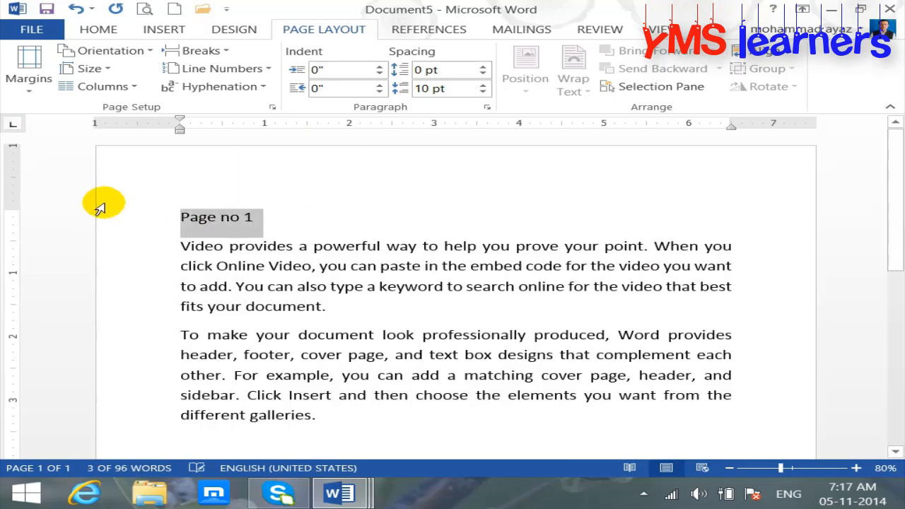
key(ctrl+b)
click(305, 306)
Try adding seven empty paragraphs below the last paragraph to move towards a new page, and delete them again
drag(896, 236, 896, 368)
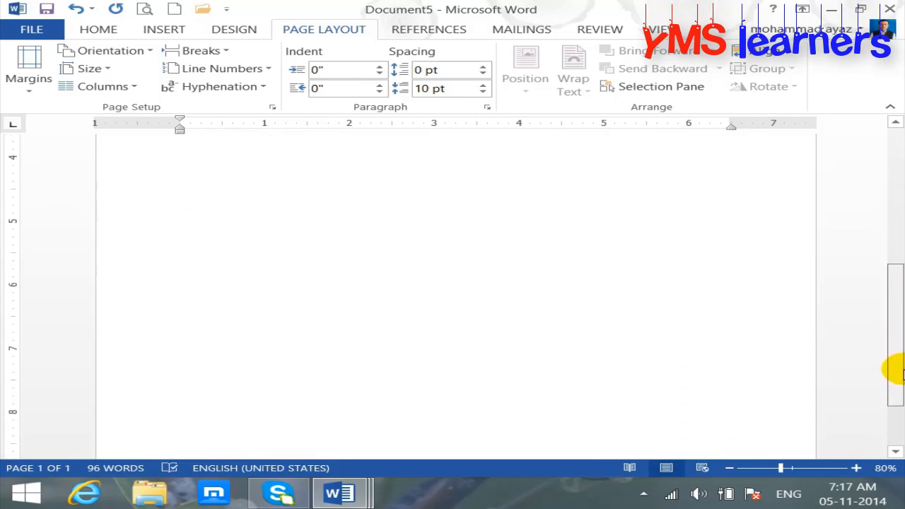
drag(892, 367, 890, 330)
click(218, 227)
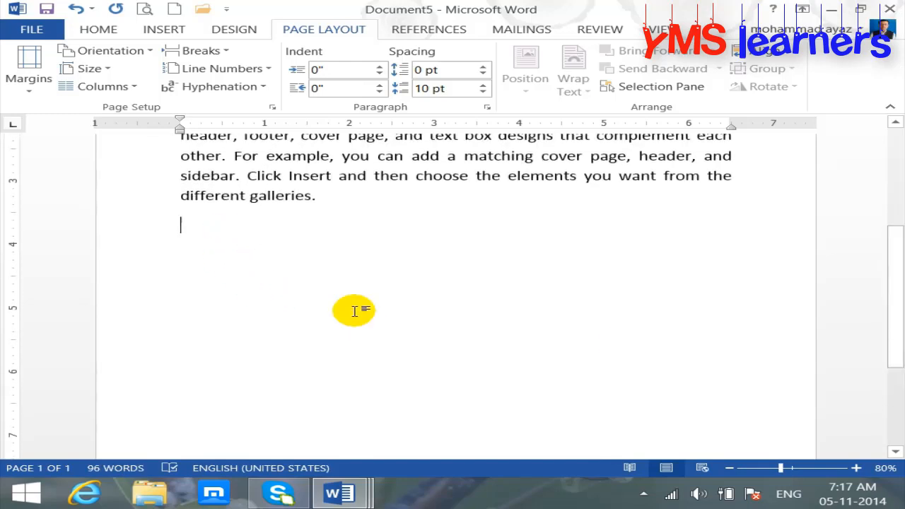
key(Return)
key(Return)
key(Return)
key(Return)
key(Return)
key(Return)
key(Return)
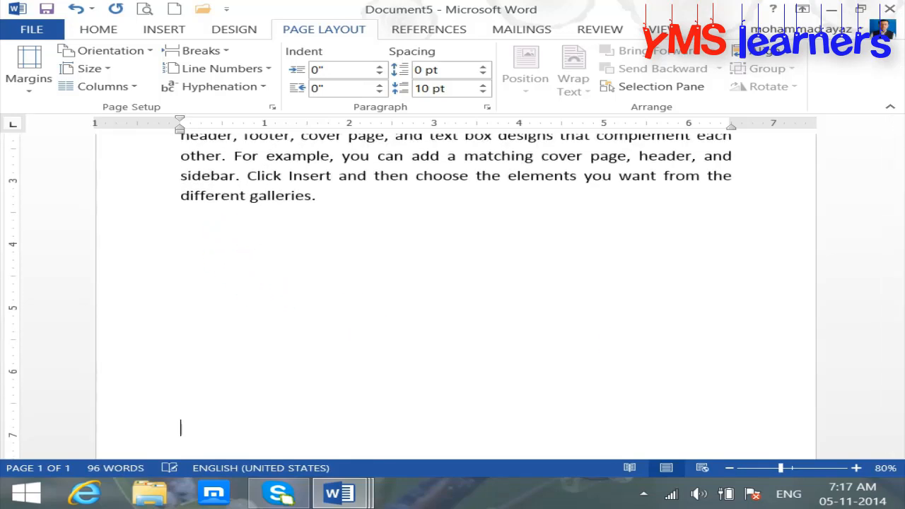
key(BackSpace)
key(BackSpace)
key(BackSpace)
key(BackSpace)
key(BackSpace)
key(BackSpace)
key(BackSpace)
key(BackSpace)
key(Return)
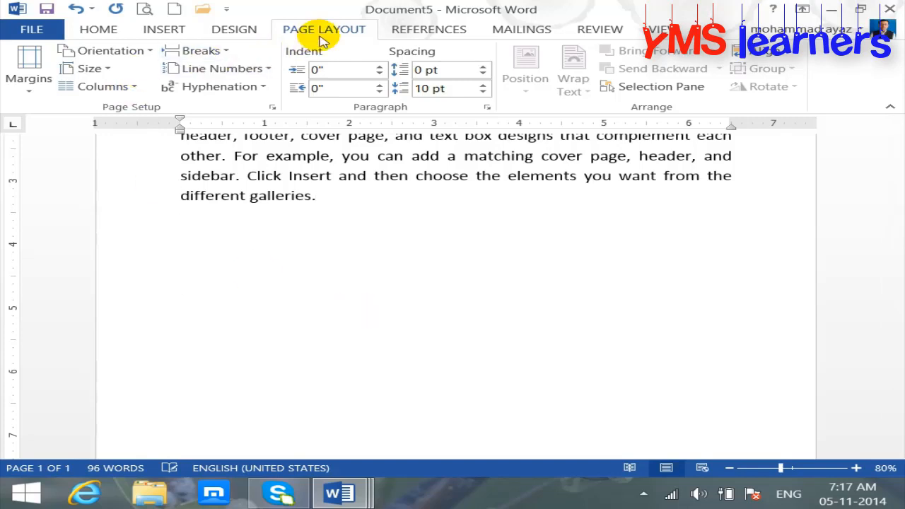
Insert a page break below the text on page 1 and show the alternative Page Break command among the page insertion options
click(225, 50)
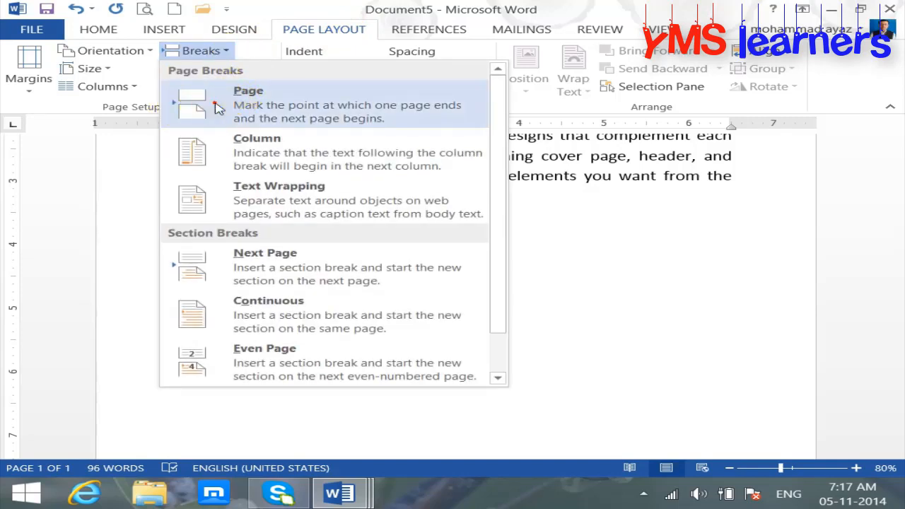
click(218, 106)
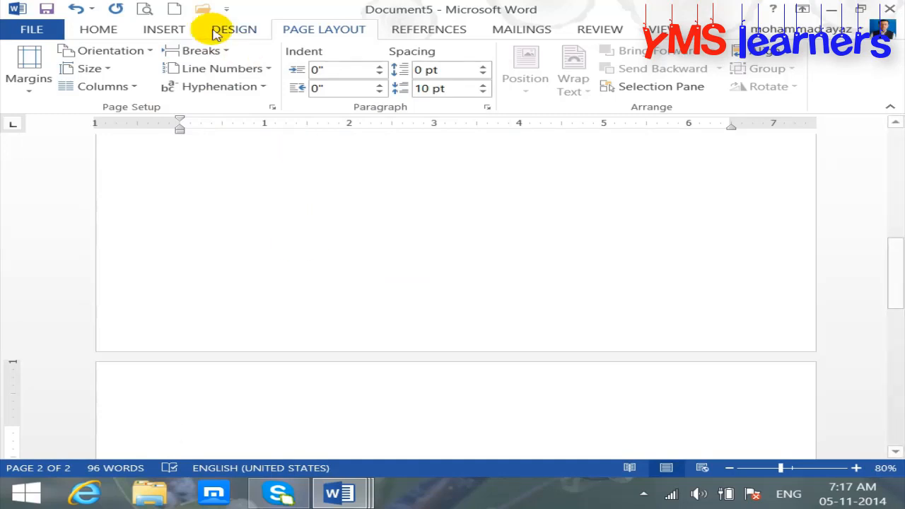
click(178, 29)
click(24, 87)
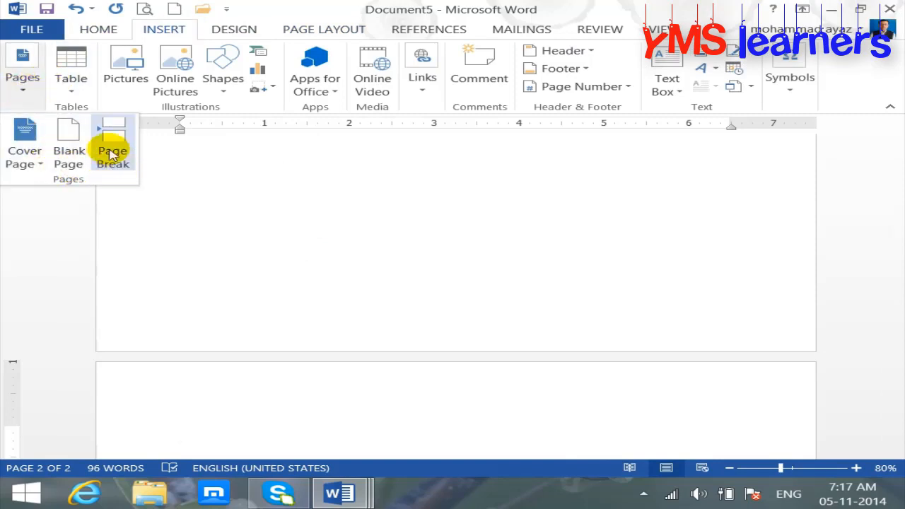
Generate two sample paragraphs on page 2 with =rand(2)
click(337, 401)
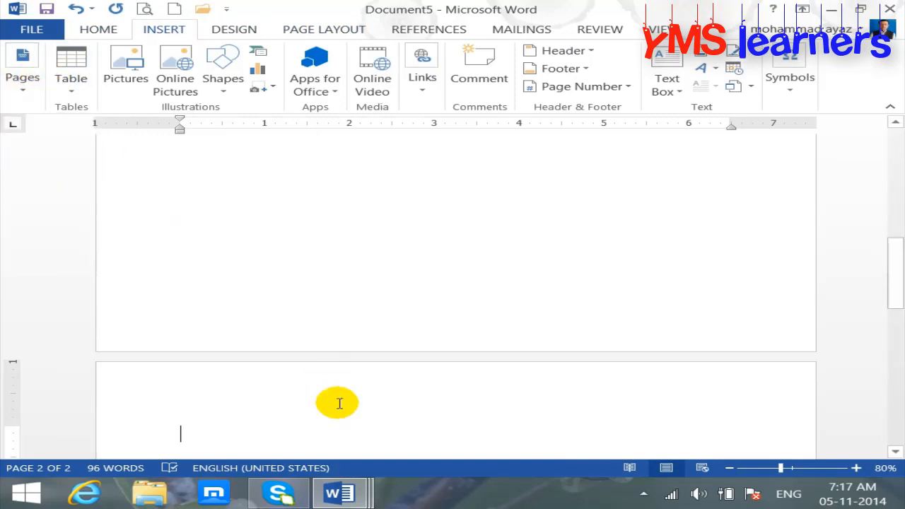
text(=rand(2))
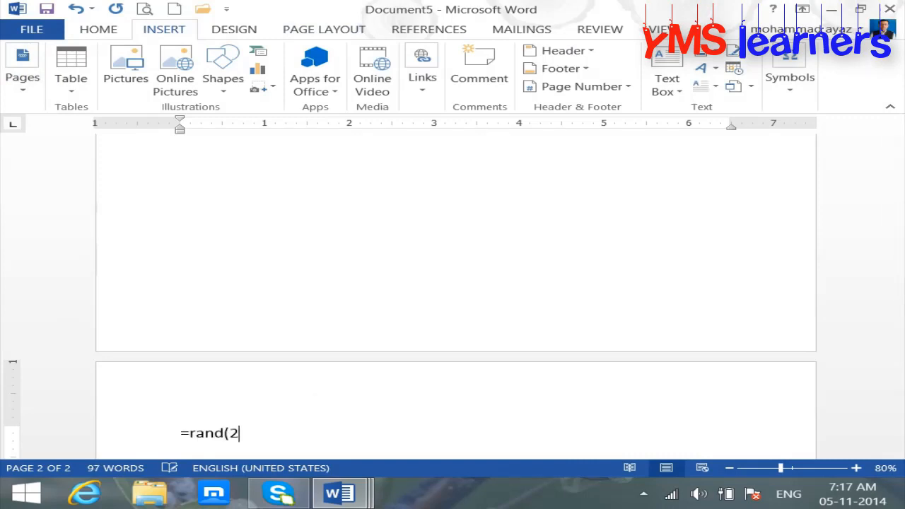
key(Return)
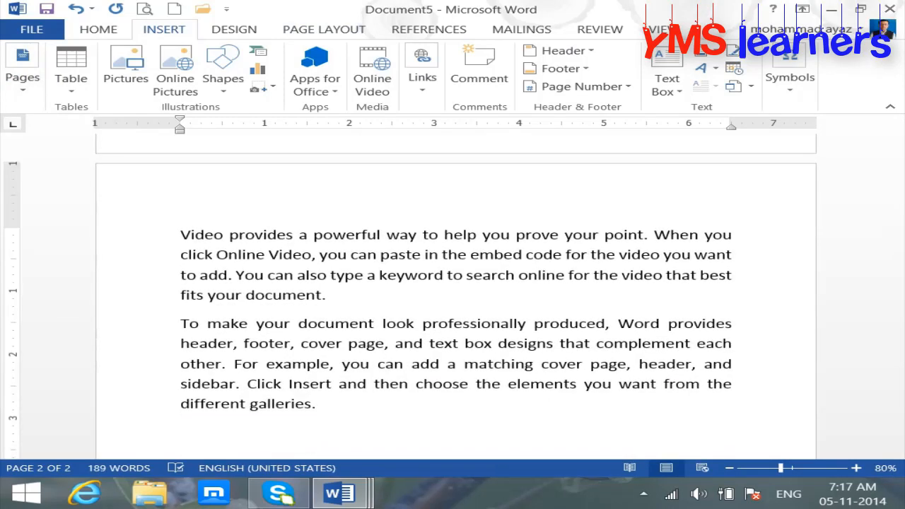
Add the line "Page no 2" above the first paragraph on page 2
key(Up)
key(Up)
key(Up)
key(Up)
key(Up)
key(Up)
key(Up)
key(Up)
key(Up)
key(Return)
key(Up)
text(page )
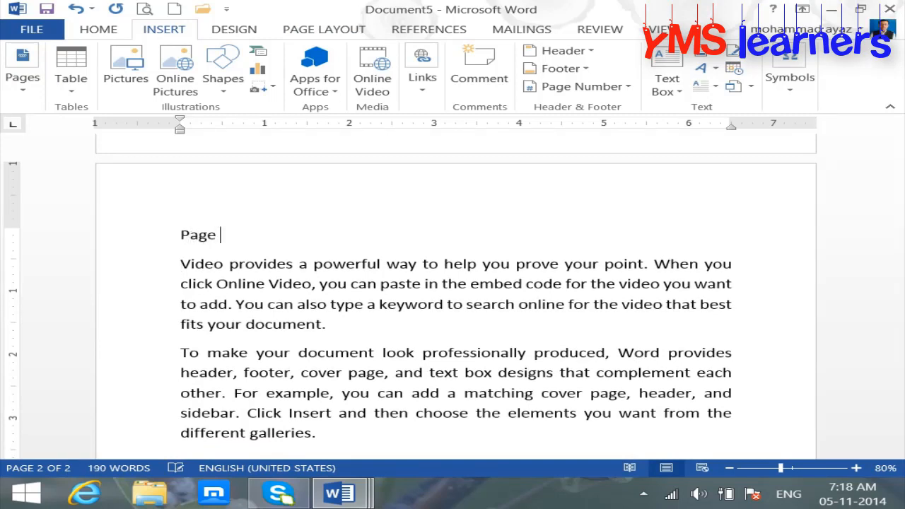
text(no 2)
Try a page break below the text on page 2 and remove it again
drag(888, 303, 894, 337)
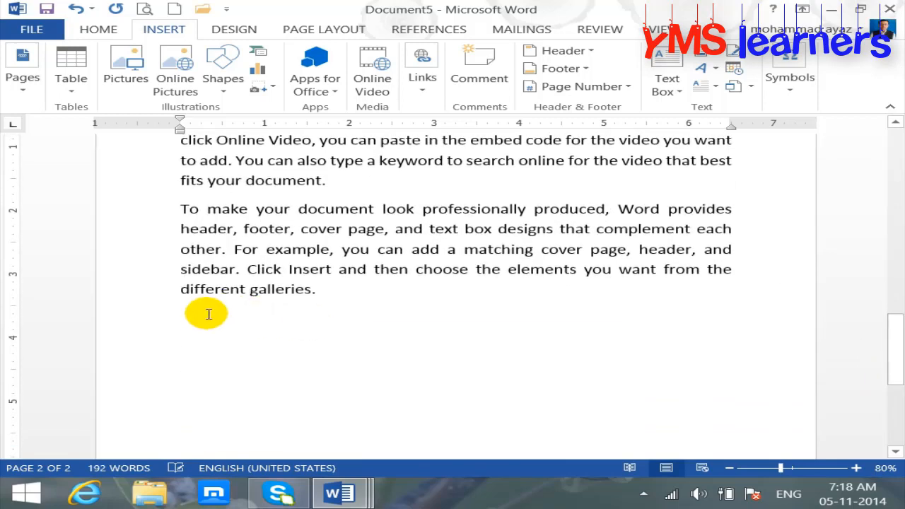
click(203, 318)
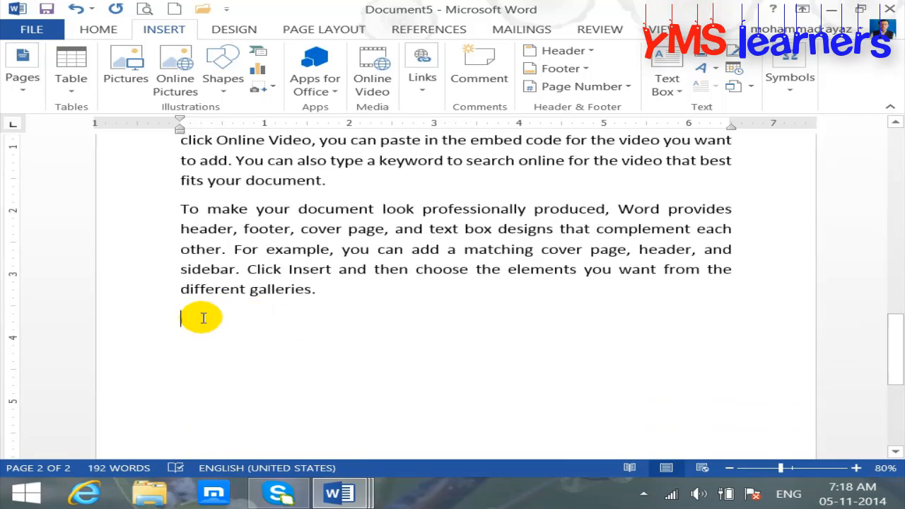
key(ctrl+Return)
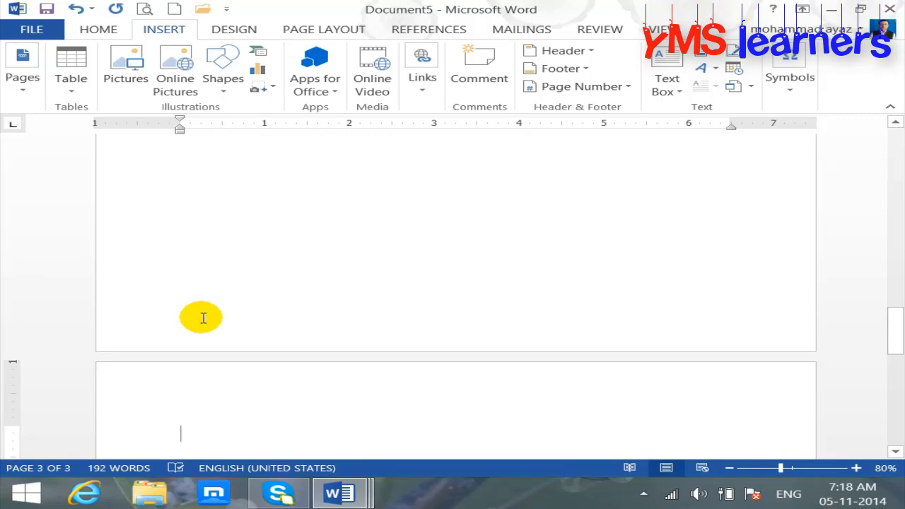
key(BackSpace)
drag(895, 362, 848, 343)
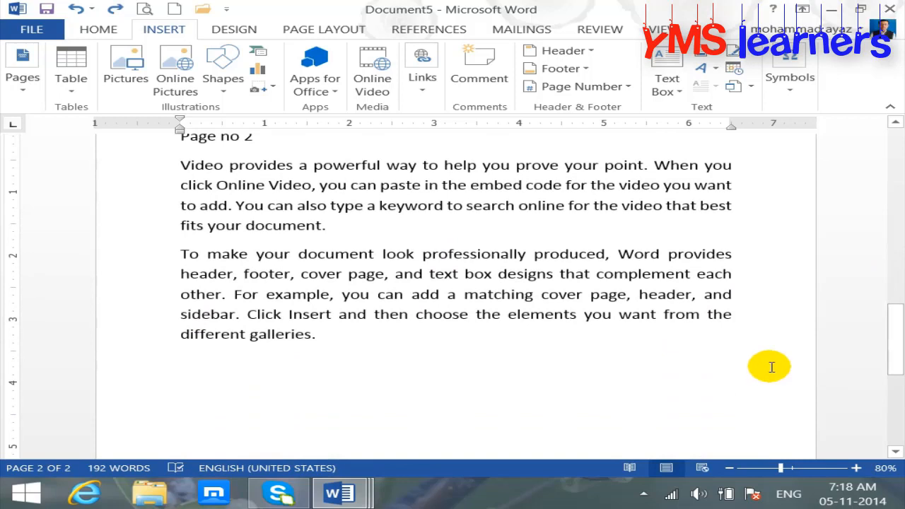
Add the line "Page no 3" below the text on page 2, followed by two sample paragraphs from =rand(2)
text(page no)
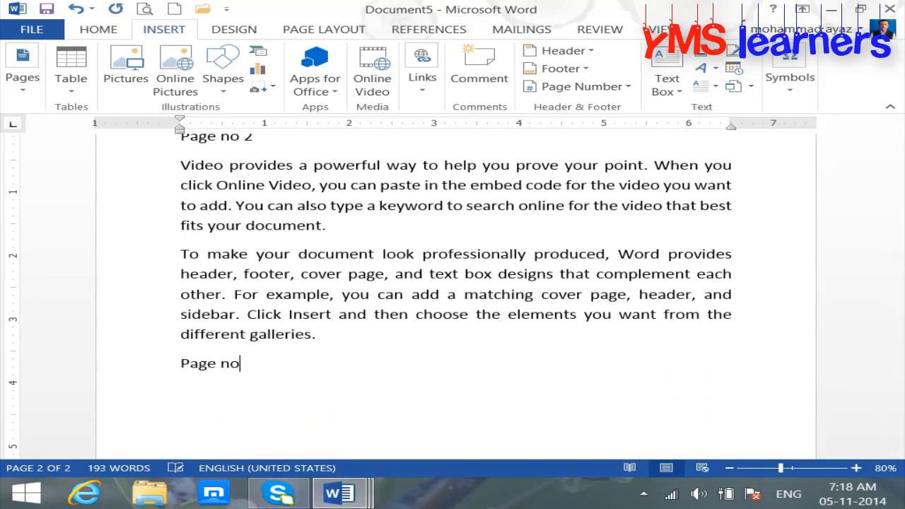
text( 3)
key(Return)
text(=rand(2))
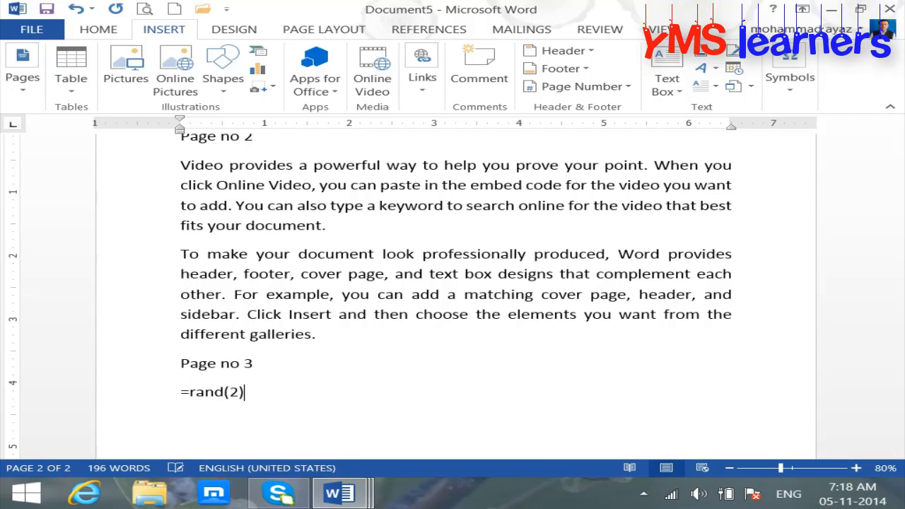
key(Return)
Insert a page break directly before the "Page no 3" line so its text starts on a new page
drag(893, 353, 899, 311)
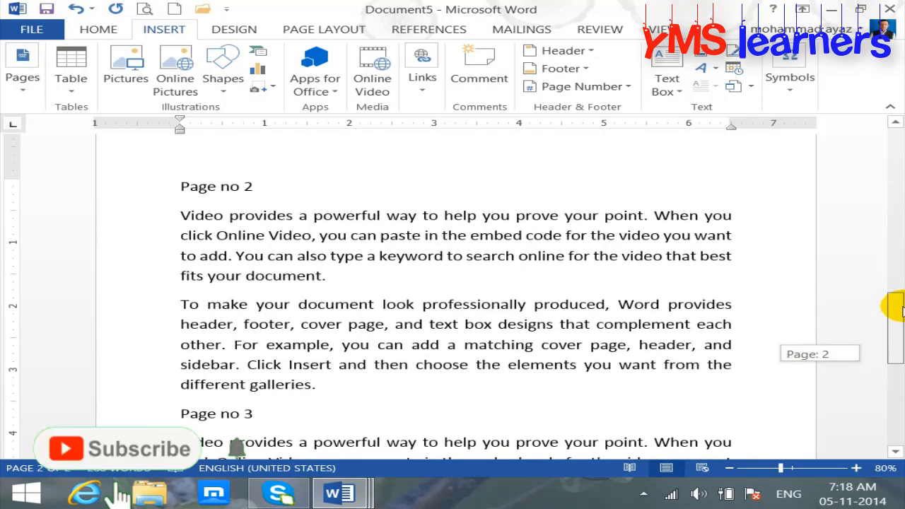
drag(899, 311, 899, 355)
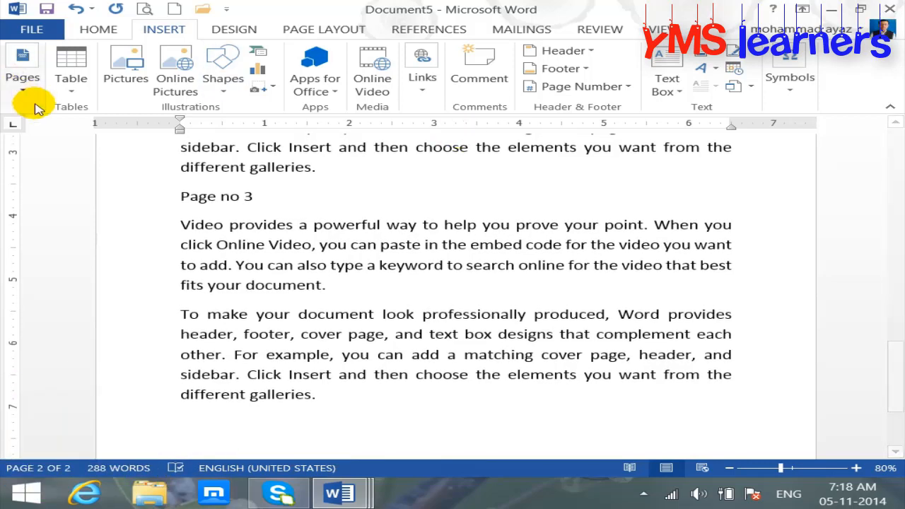
click(178, 199)
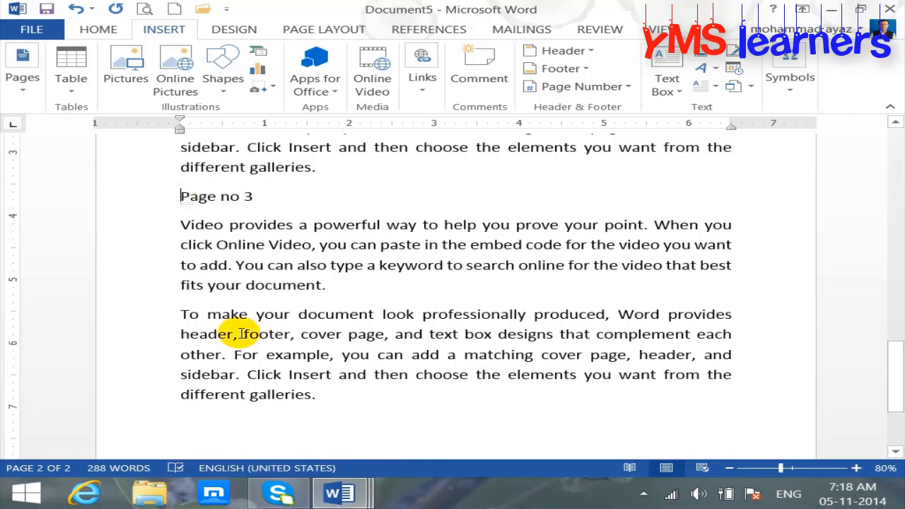
key(ctrl+Return)
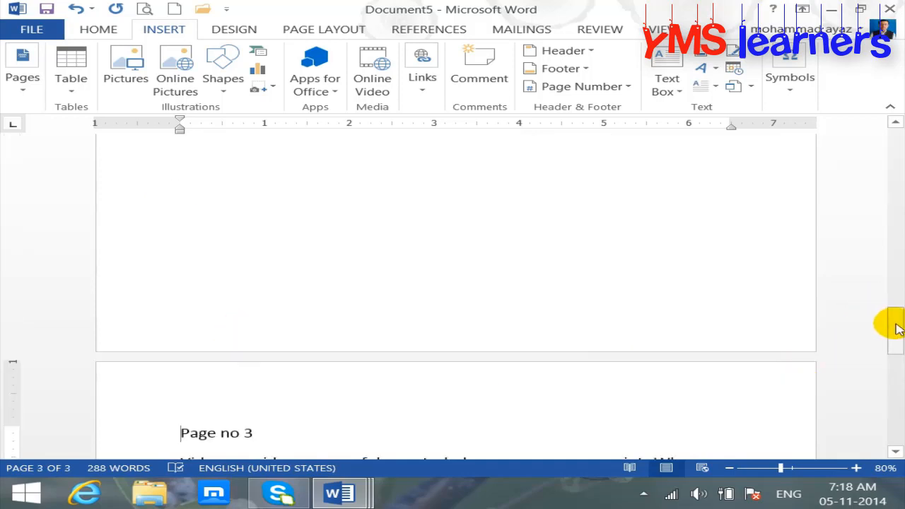
drag(895, 329, 889, 357)
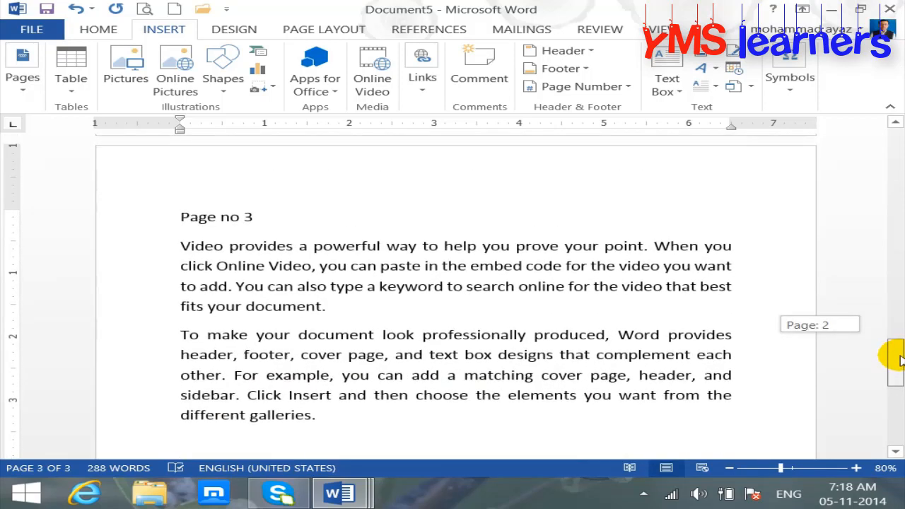
Show the Column break among the available break types
click(316, 29)
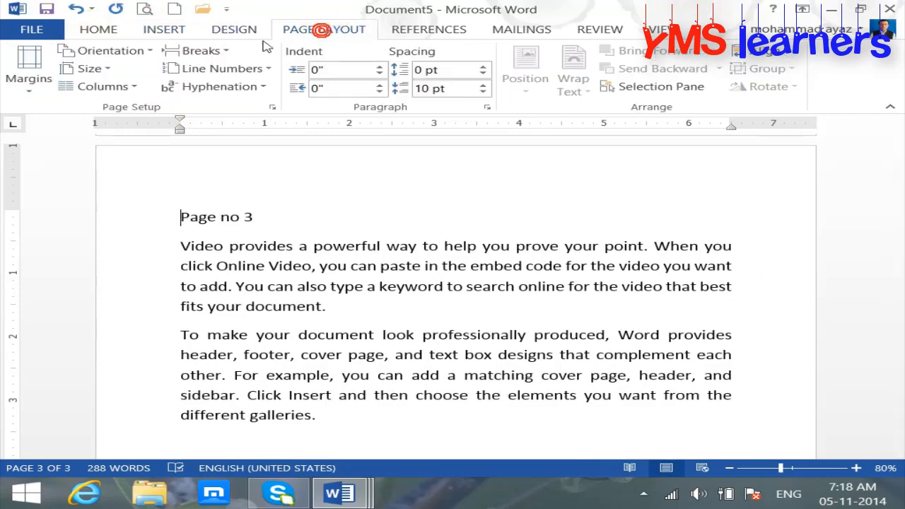
click(218, 56)
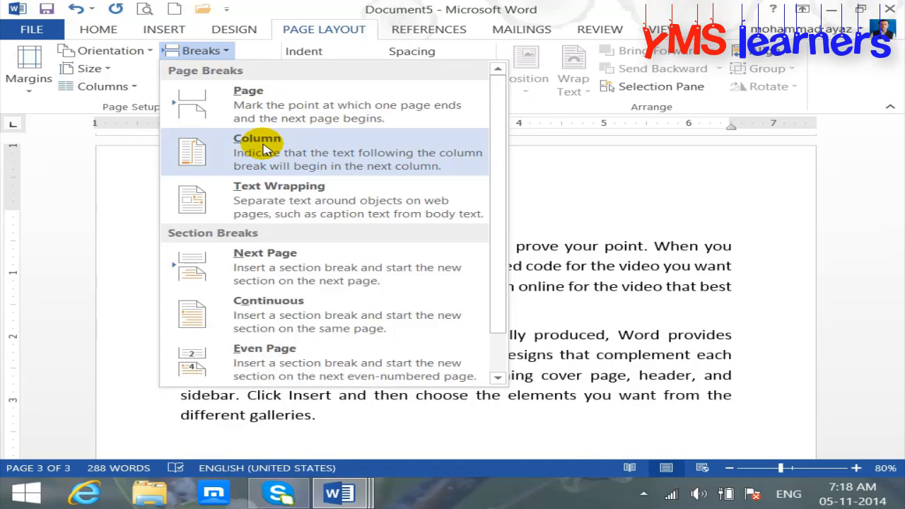
click(712, 261)
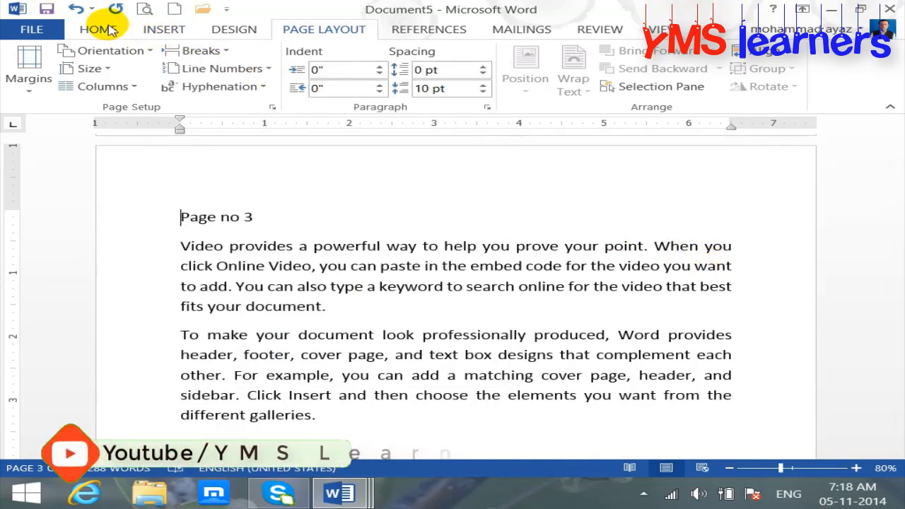
Create a new blank document and fill it with sample paragraphs using =rand()
click(174, 9)
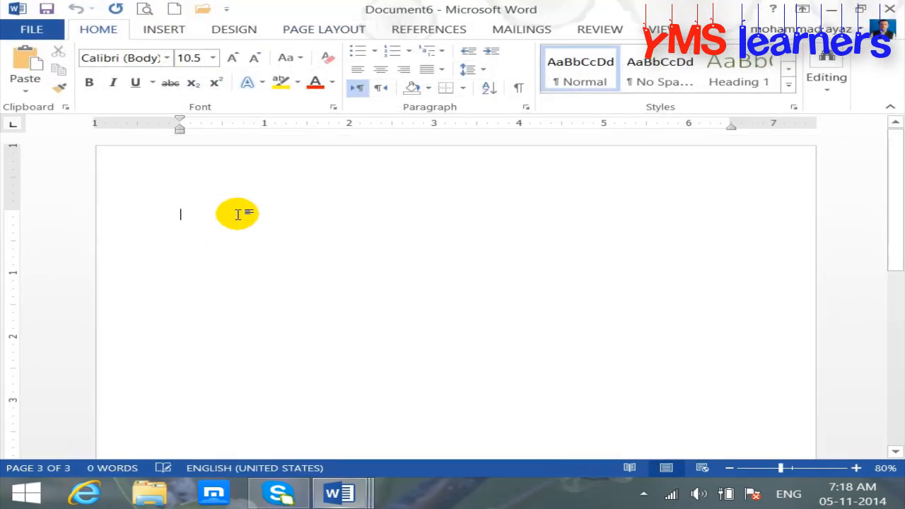
text(=rand())
key(Return)
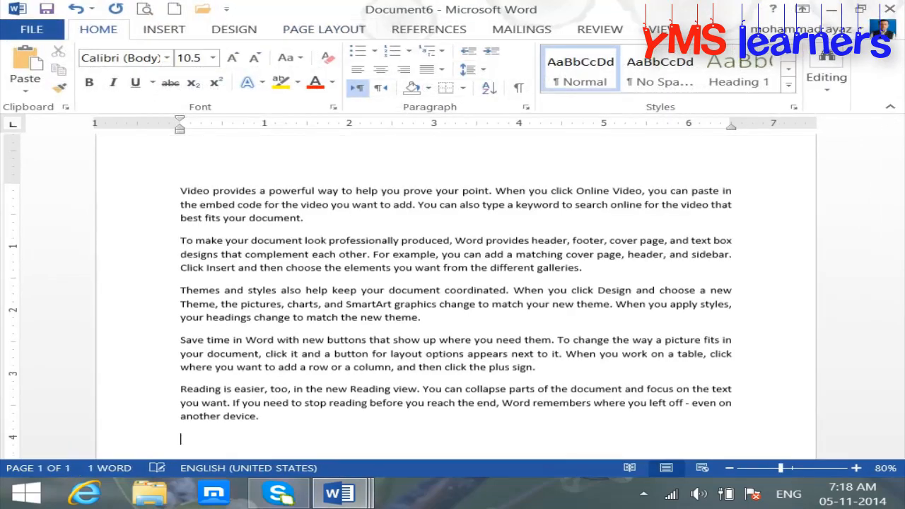
Enlarge all the text in the new document to 17.5 pt
key(ctrl+a)
key(ctrl+bracketright)
key(ctrl+bracketright)
key(ctrl+bracketright)
key(ctrl+bracketright)
key(ctrl+bracketright)
key(ctrl+bracketright)
key(ctrl+bracketright)
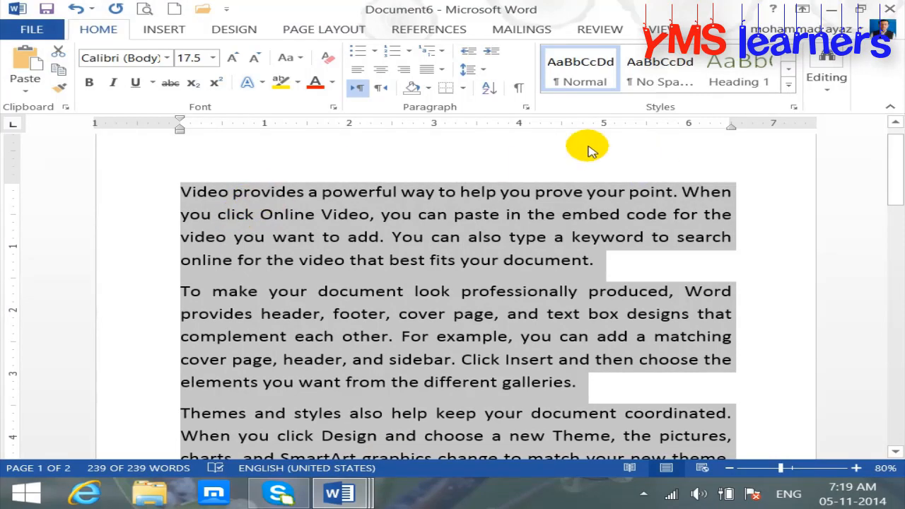
Delete all the sample text from the document and set its page layout to three columns
click(300, 30)
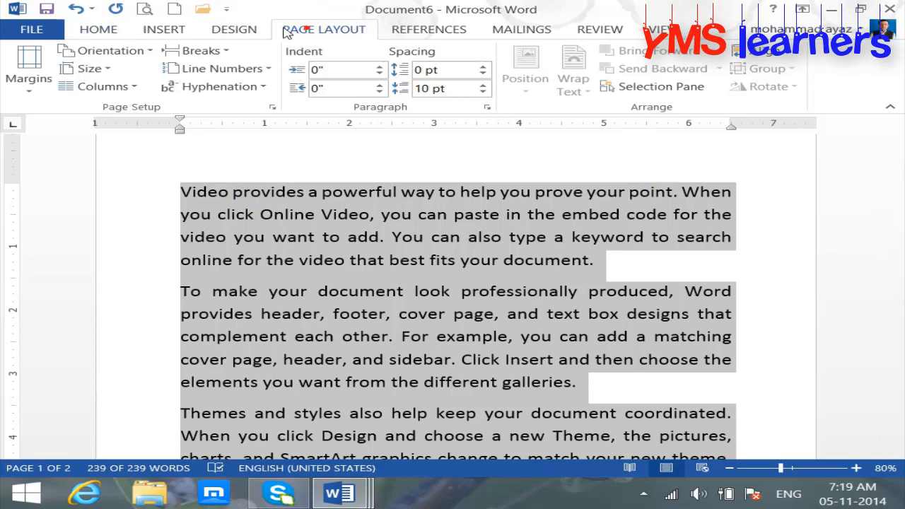
click(106, 86)
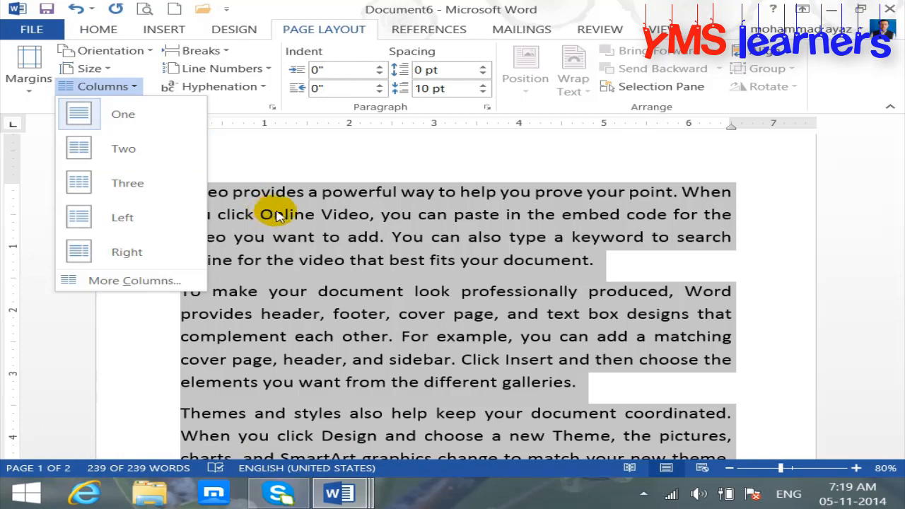
key(Escape)
key(Delete)
click(106, 87)
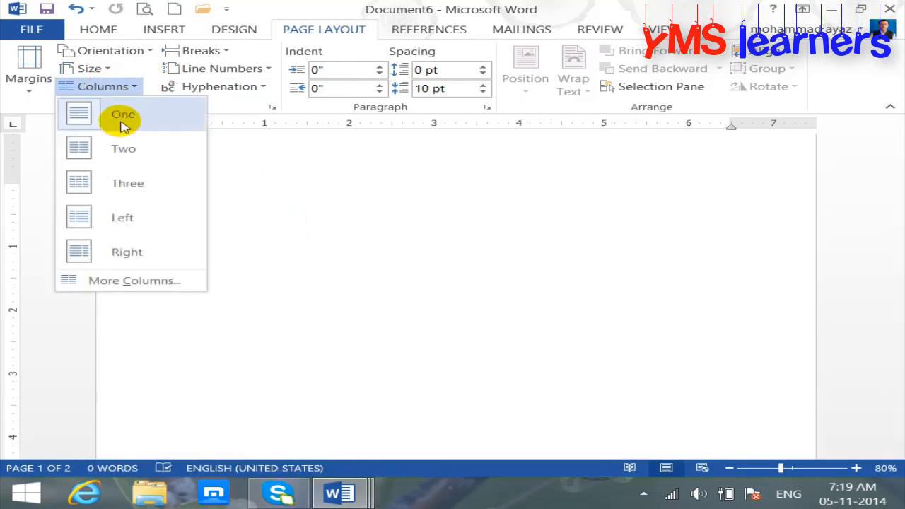
click(130, 187)
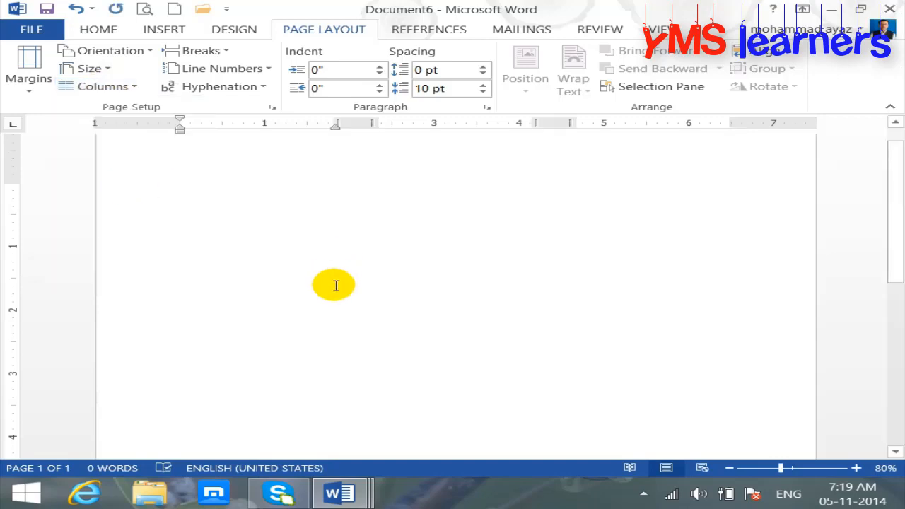
Fill seven lines of the first column with the letter w
text(wwwwwwwwwwwwwwwwwwwwwwwwwwww)
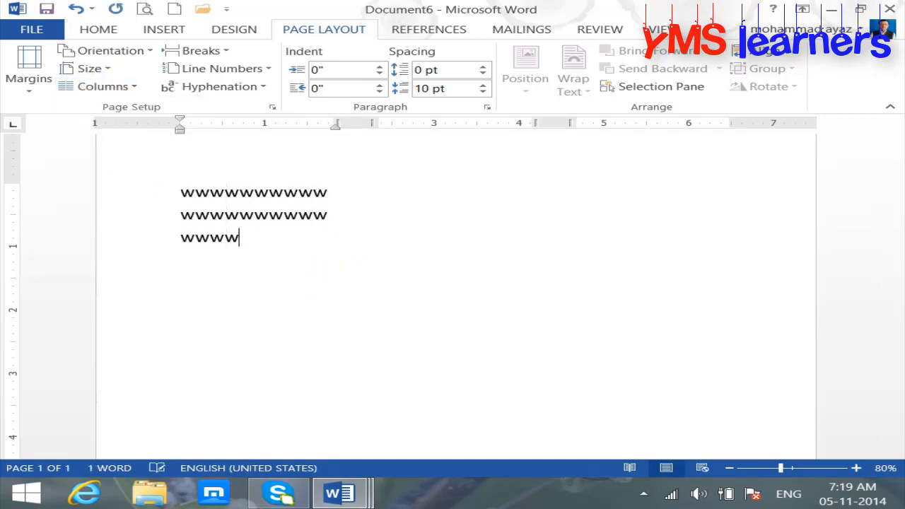
text(wwwwwwwwwwwwwwwwwwwwwwwwwwwwwwwwwwwwwwww)
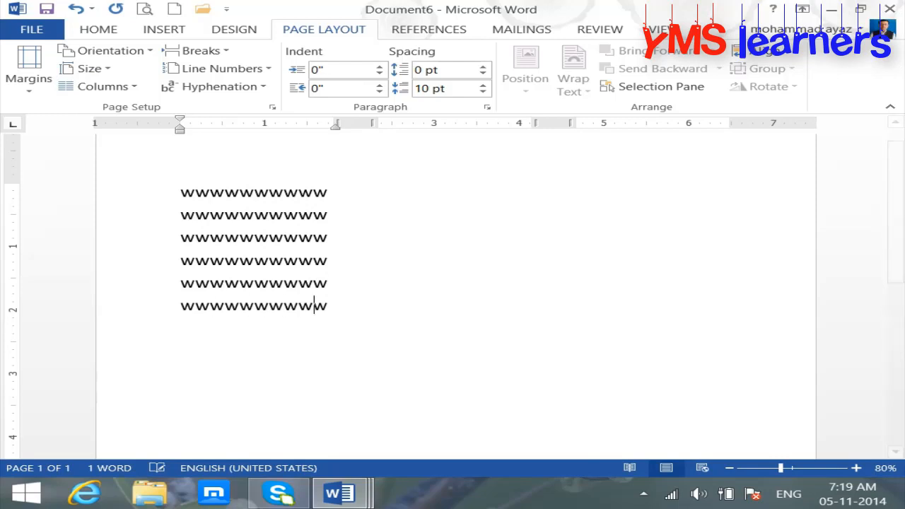
text(wwwwwwwwwwww)
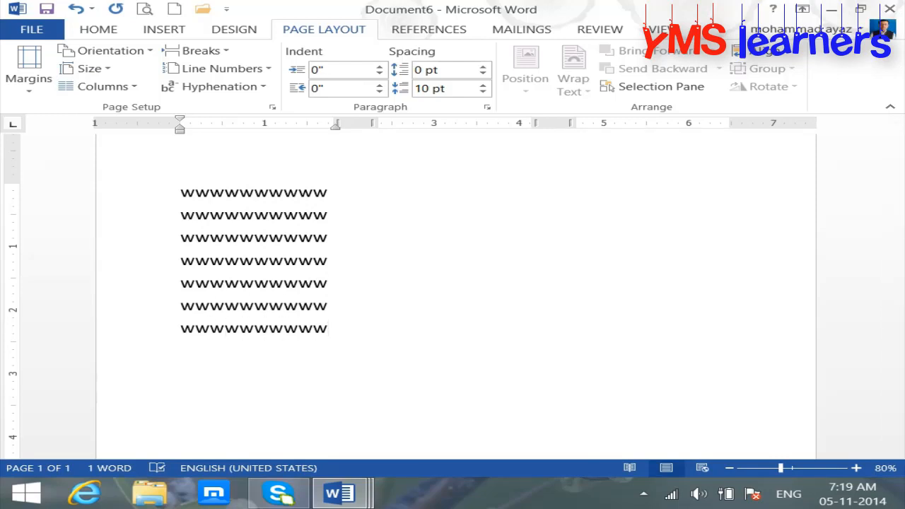
Insert a column break after the last line of w's and fill the second column with the letter a
click(421, 173)
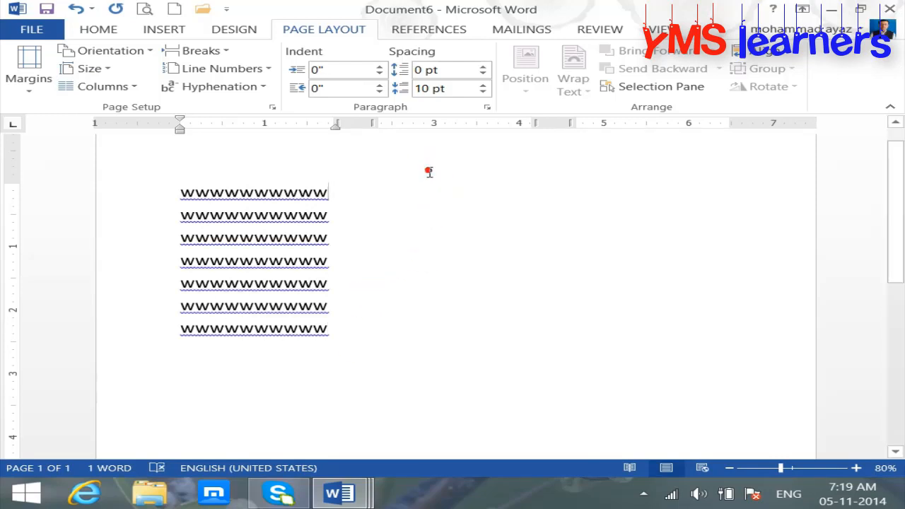
click(336, 329)
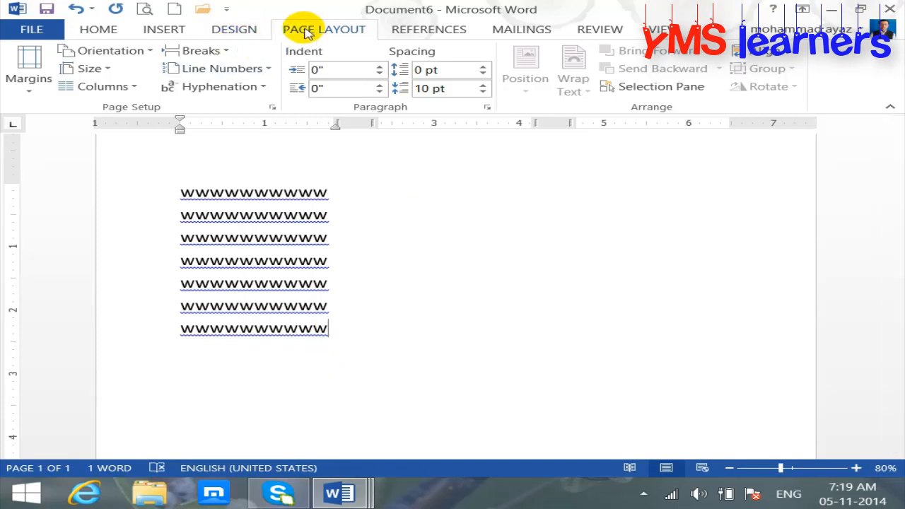
click(201, 51)
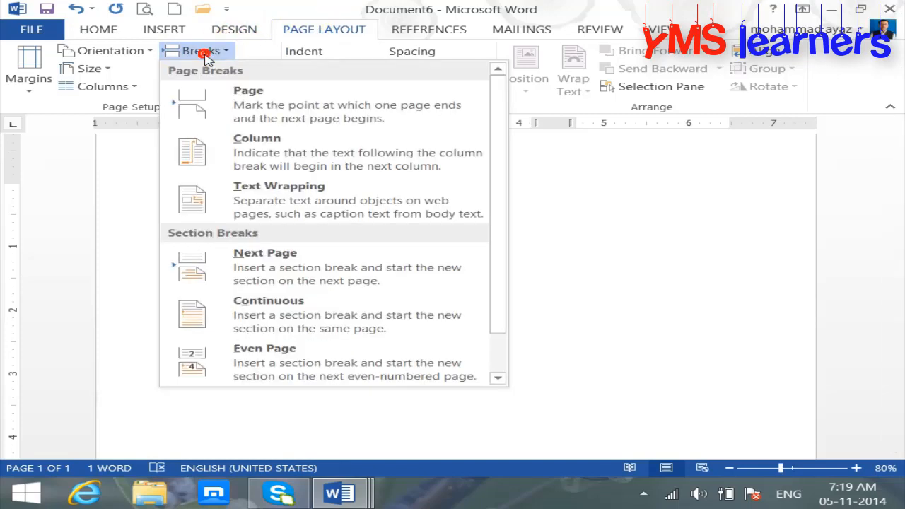
click(249, 150)
text(a)
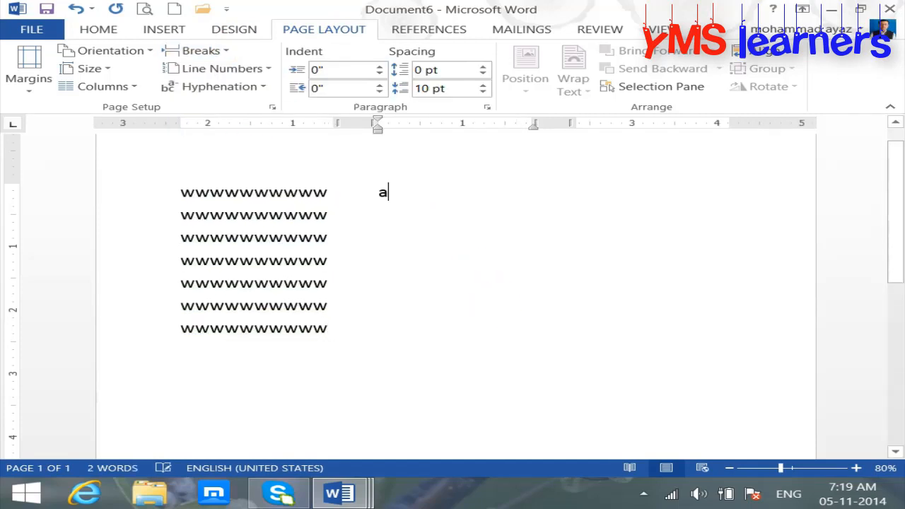
text(aaaaaaaaaaaaaaaaaaaaaaaaaaaaaaaaaa)
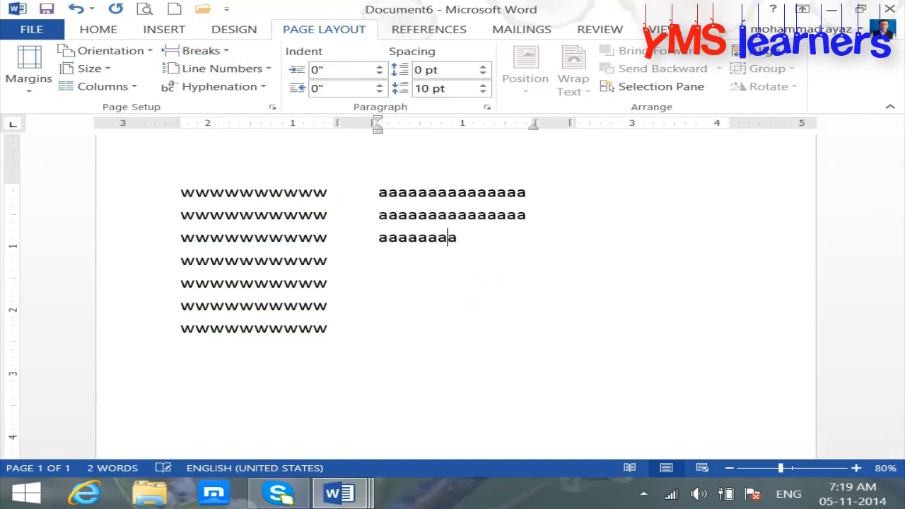
text(aaaaaaaaaaaaa)
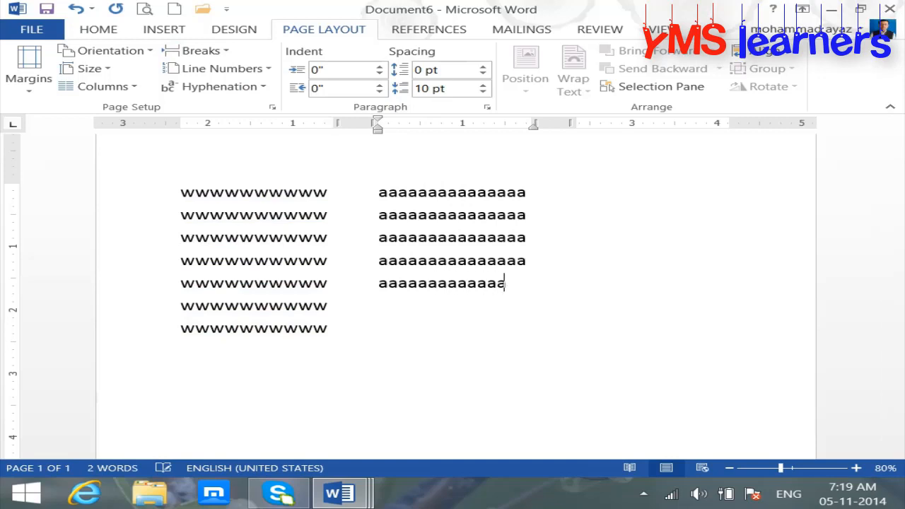
text(aaaaaaaaaaaaaaaaaaaaaaaaaaaaaaaaaaaaaaaaaaaaa)
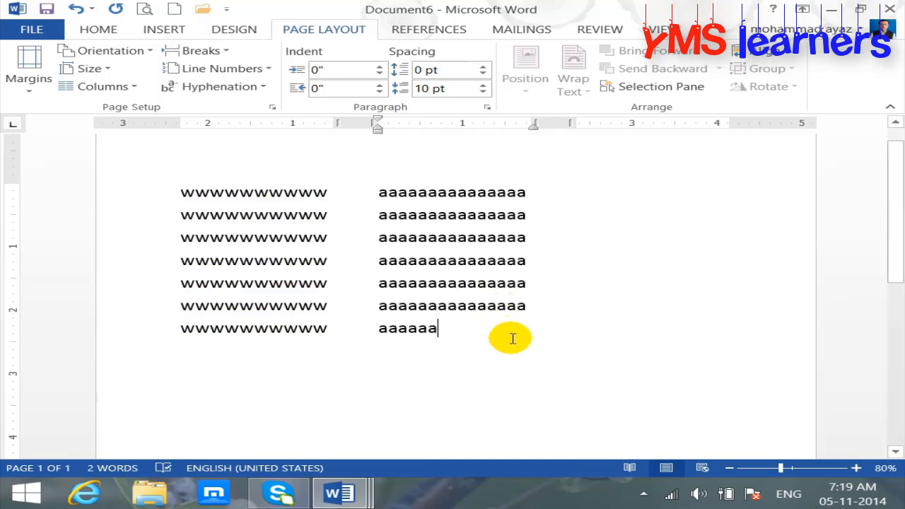
Insert a column break after the text in the second column and fill the third column with the letter h
key(ctrl+shift+Return)
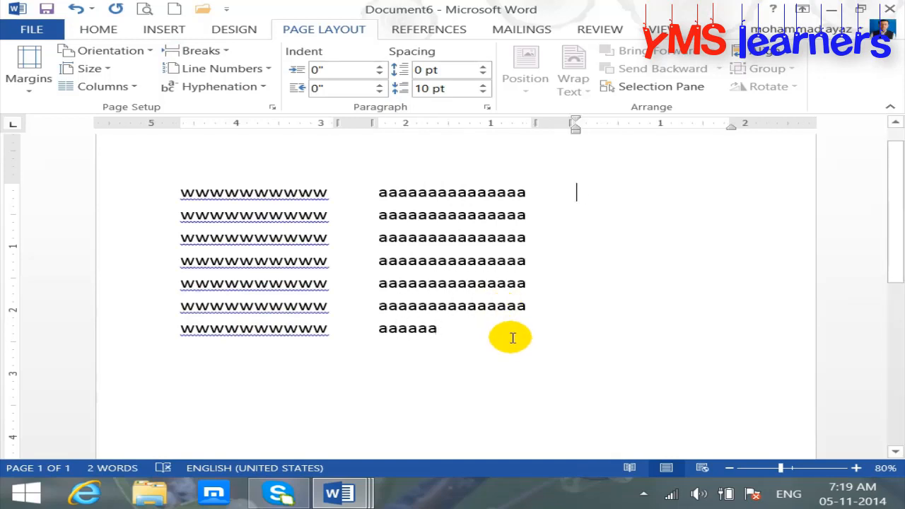
text(hhhhhhhhhhhhhhhhhhhhhhhhhhhhhhhhhhhhhhhhhhhh)
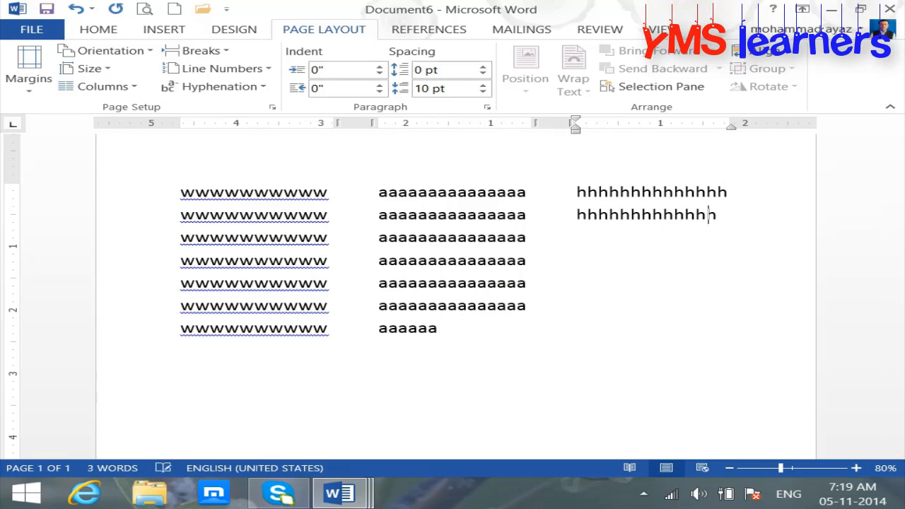
text(hhhhhhhhhhhhhhhhhhhhhhhhhhhhh)
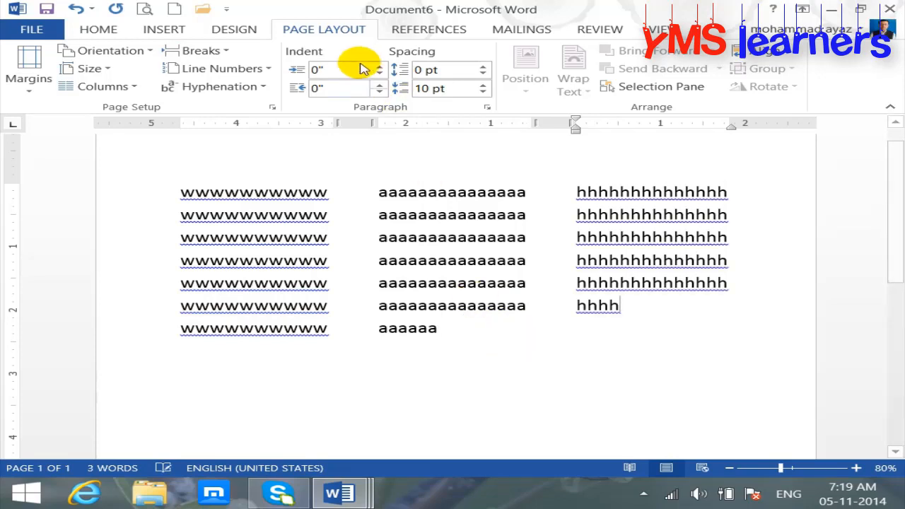
Show the Next Page section break among the available break types
click(225, 52)
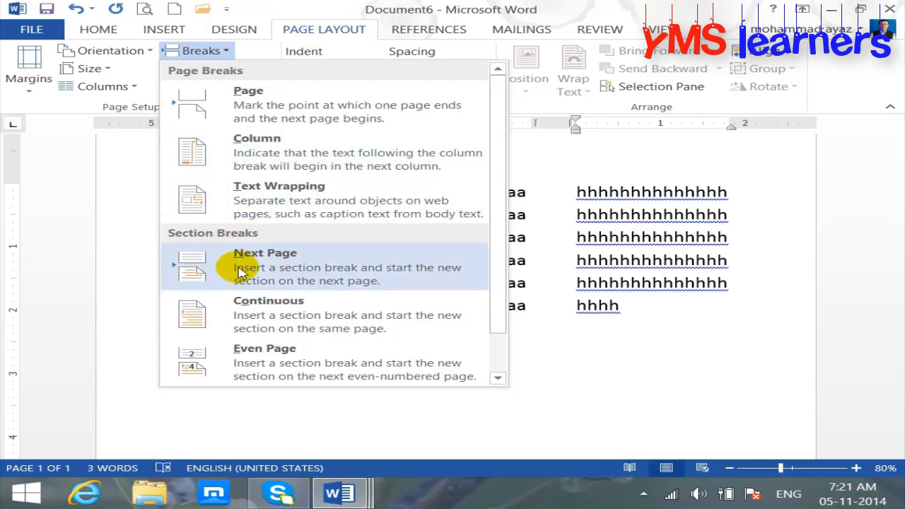
click(696, 342)
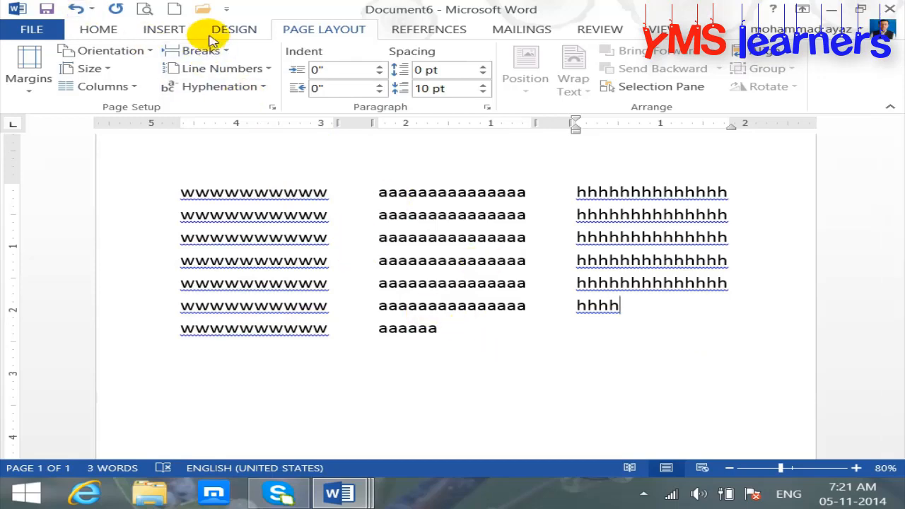
Create a new blank document and generate one sample paragraph with =rand(1)
click(174, 9)
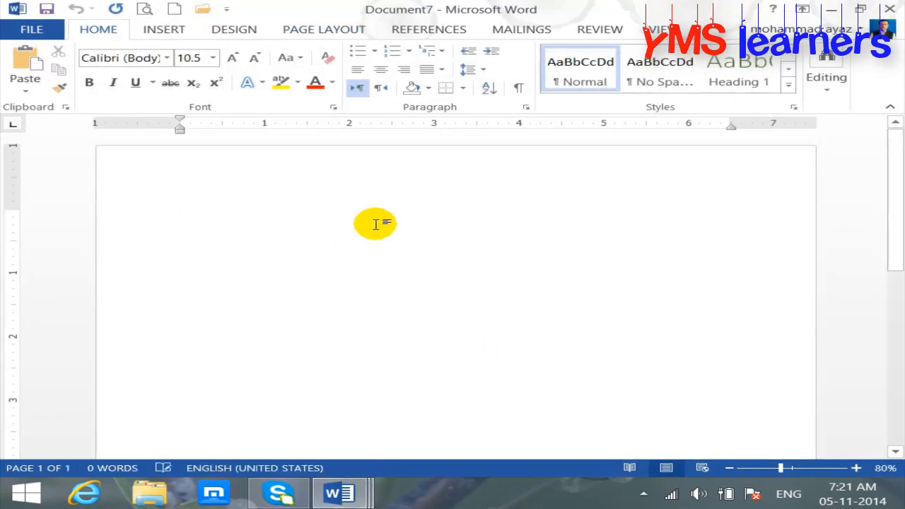
text(=rand)
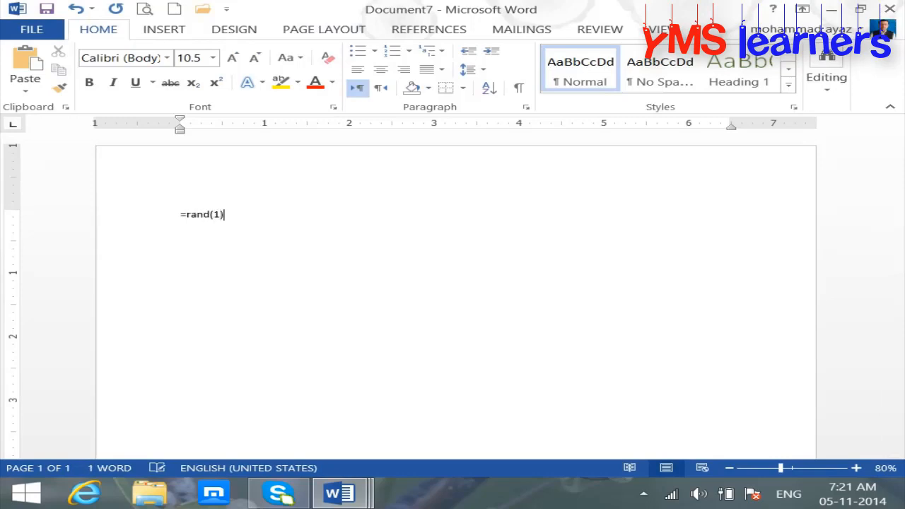
text((1))
key(Return)
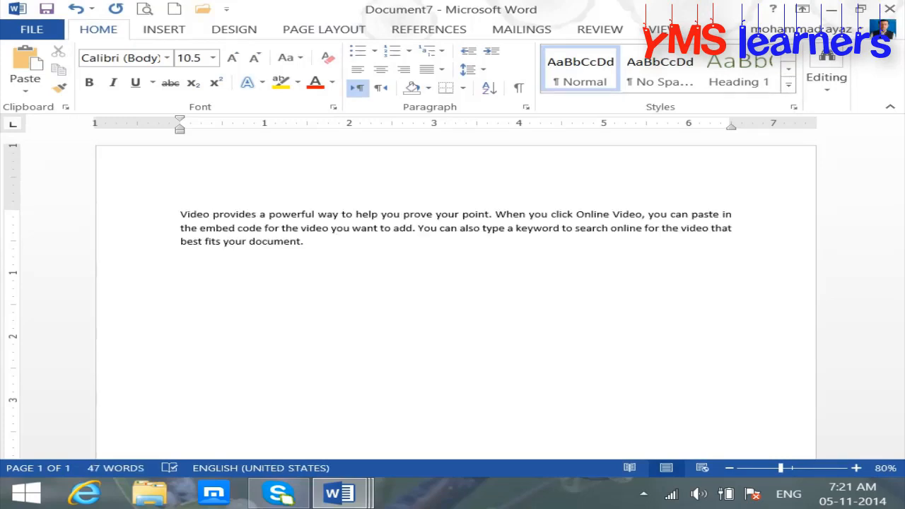
Enlarge the sample paragraph's text to 15.5 pt
triple_click(313, 243)
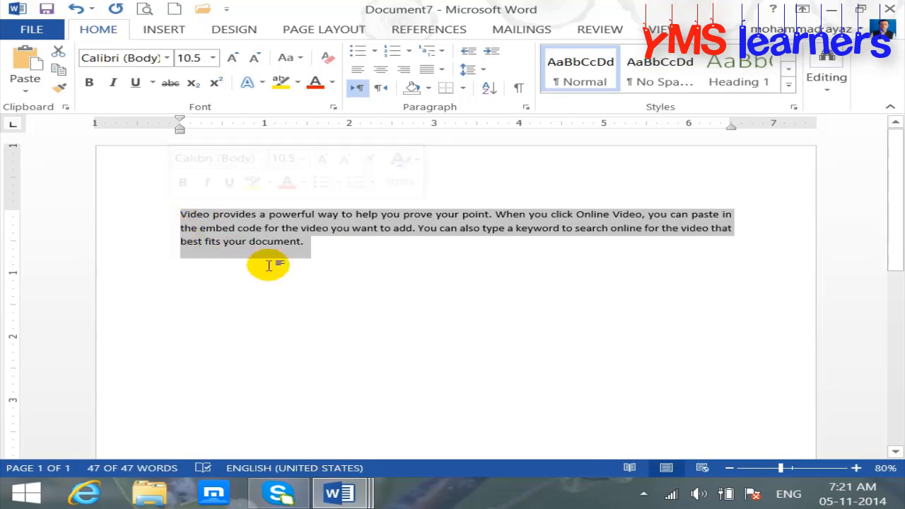
click(321, 264)
drag(322, 248, 66, 212)
key(ctrl+bracketright)
key(ctrl+bracketright)
key(ctrl+bracketright)
key(ctrl+bracketright)
key(ctrl+bracketright)
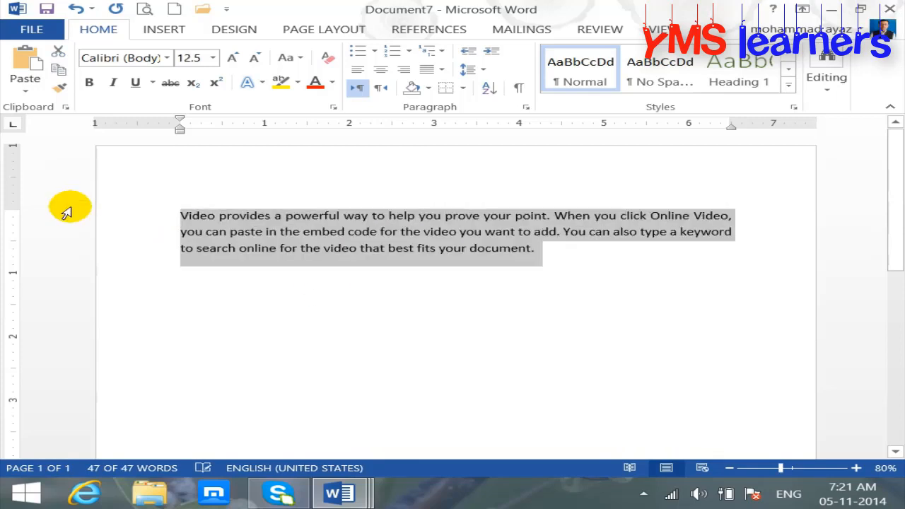
click(357, 332)
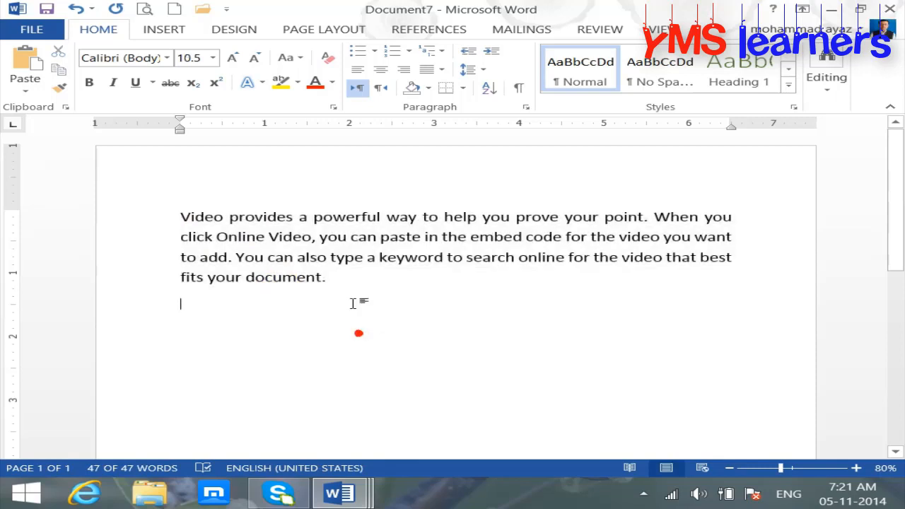
Insert a Continuous section break at the end of the sample paragraph
click(330, 282)
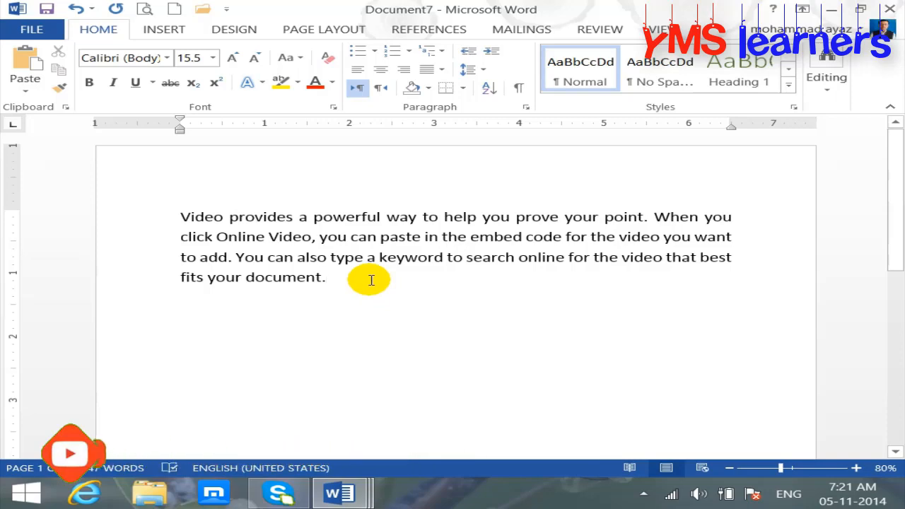
click(320, 29)
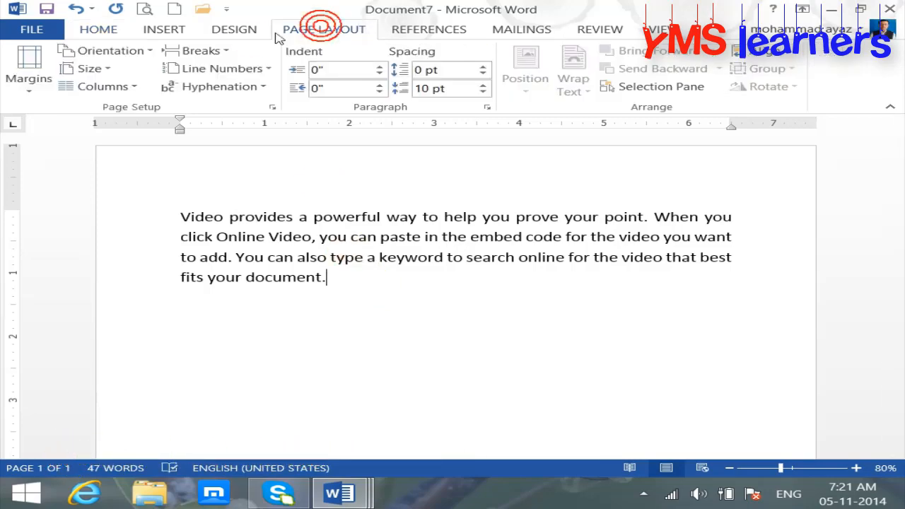
click(210, 51)
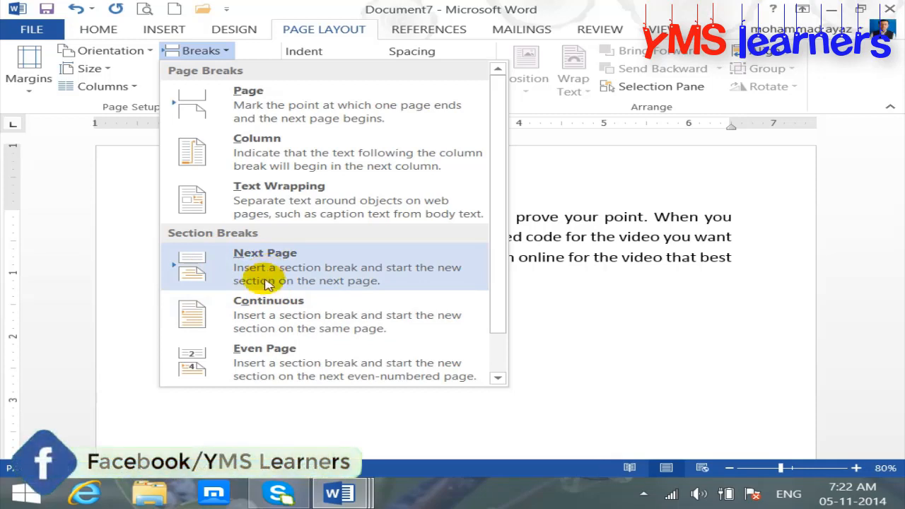
click(255, 316)
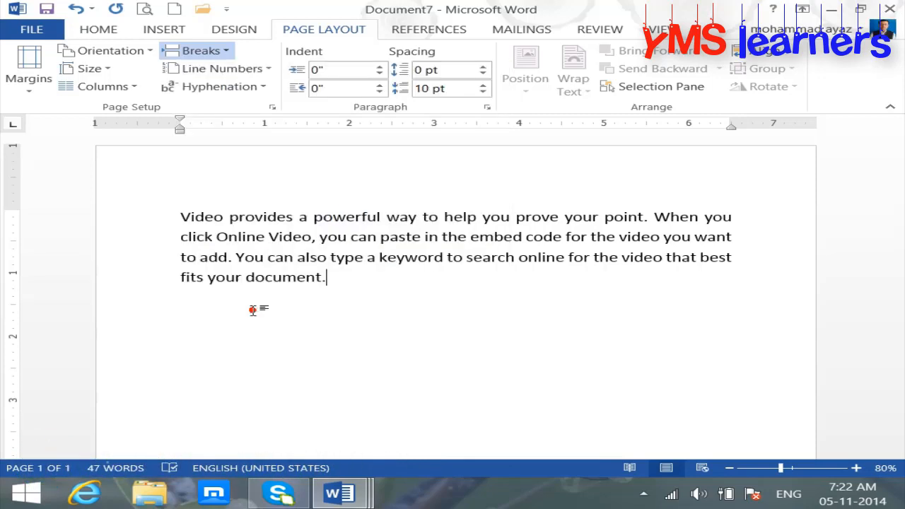
Add two more sample paragraphs below the section break, generating each with =rand(1)
text(=rand()
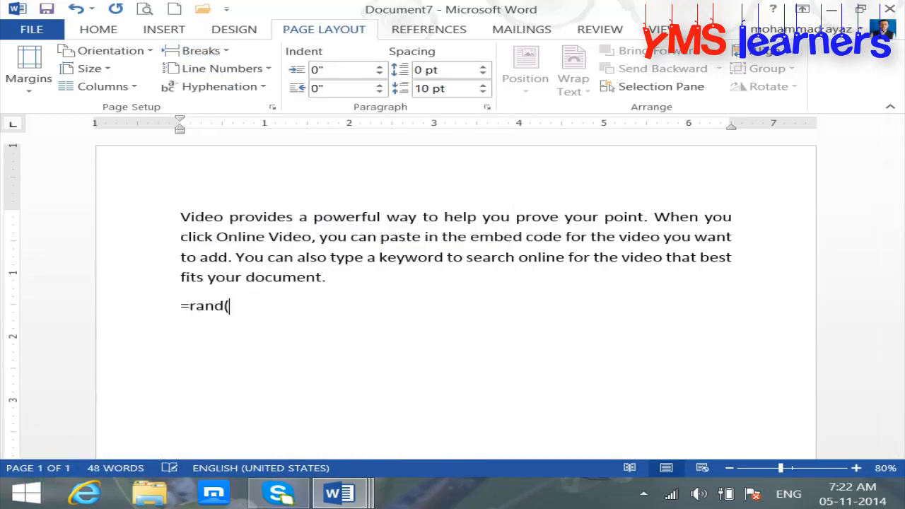
text(1))
key(Return)
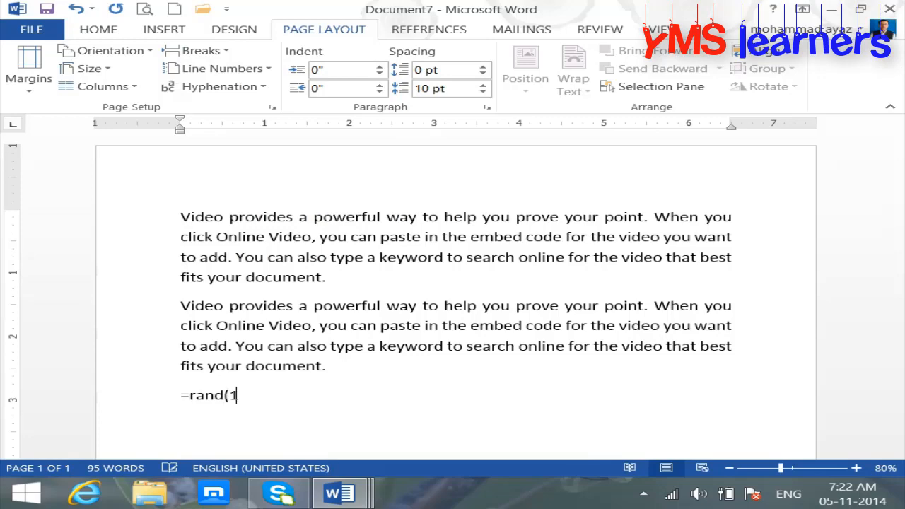
text(=rand(1))
key(Return)
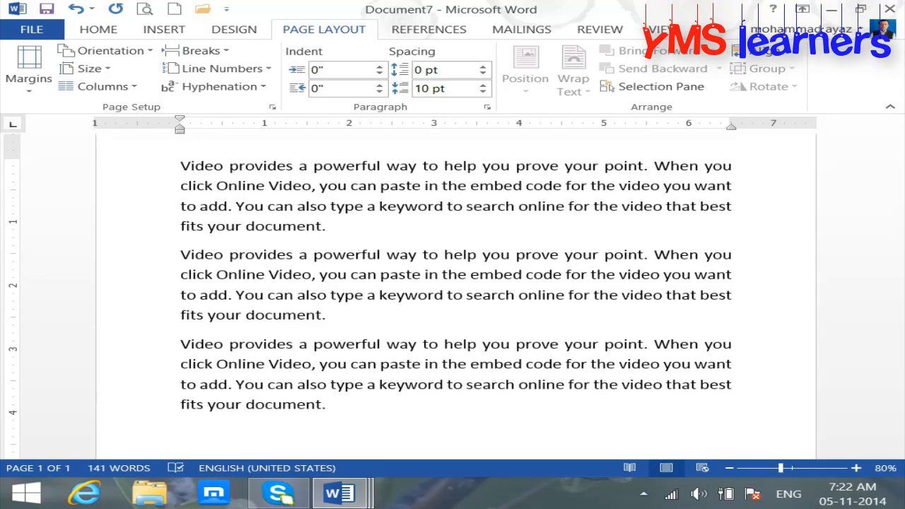
Join the third paragraph onto the end of the second so they form a single paragraph
click(178, 343)
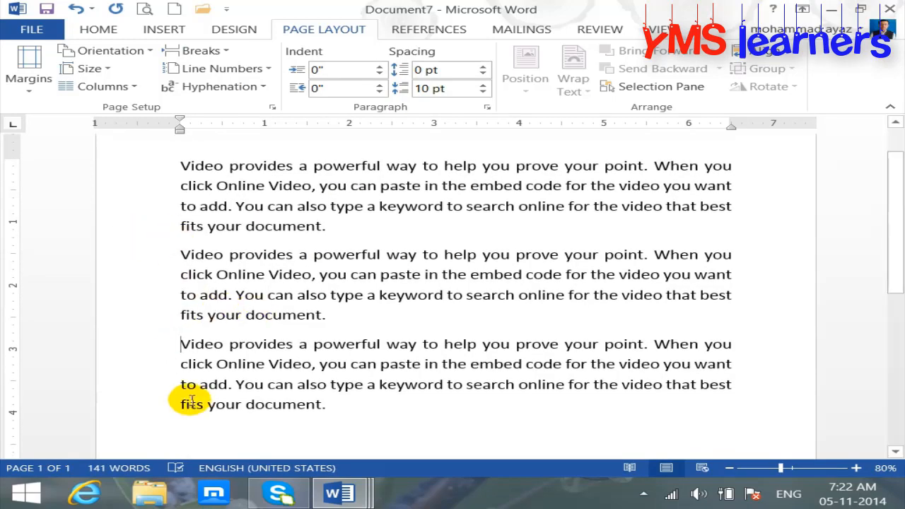
key(BackSpace)
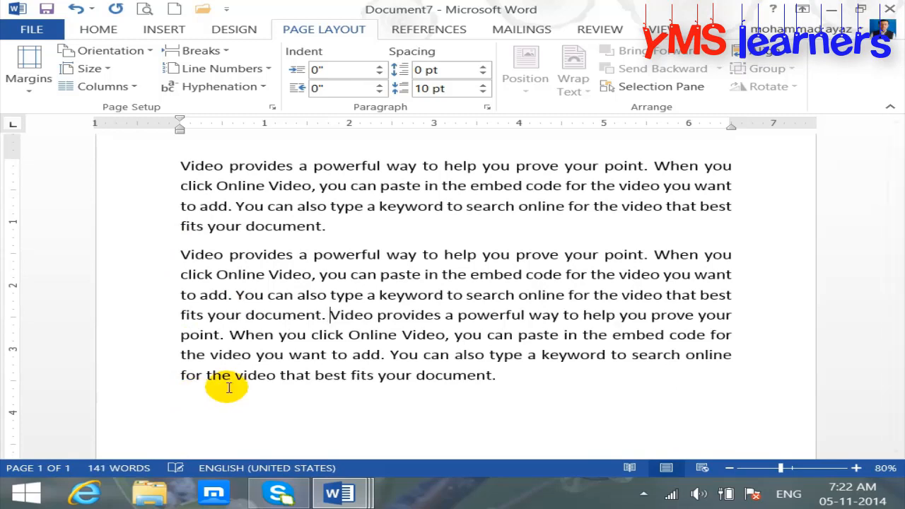
click(541, 374)
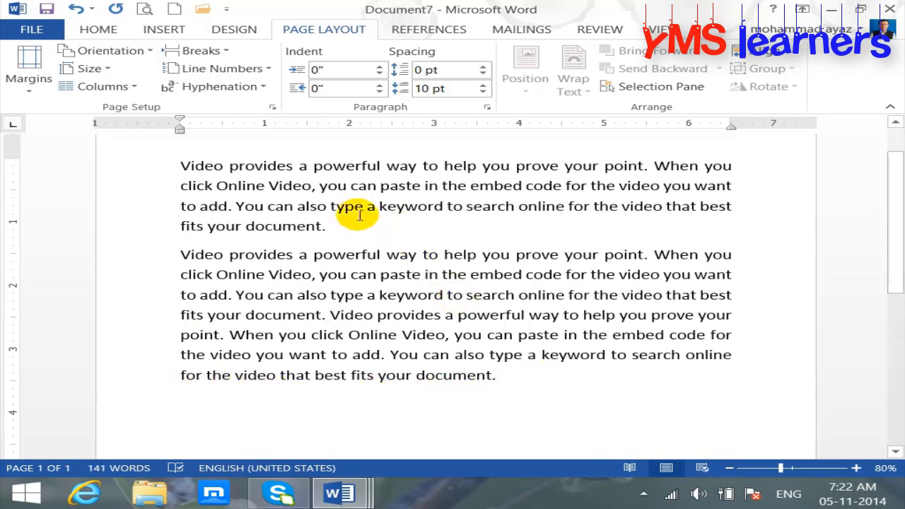
Add the heading "Section 1" on its own line above the first sample paragraph
click(301, 174)
click(341, 333)
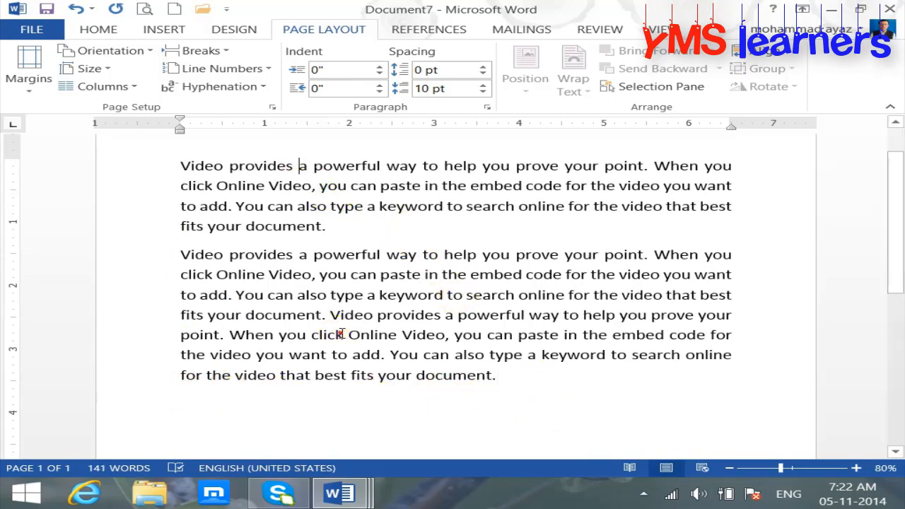
click(178, 166)
key(Return)
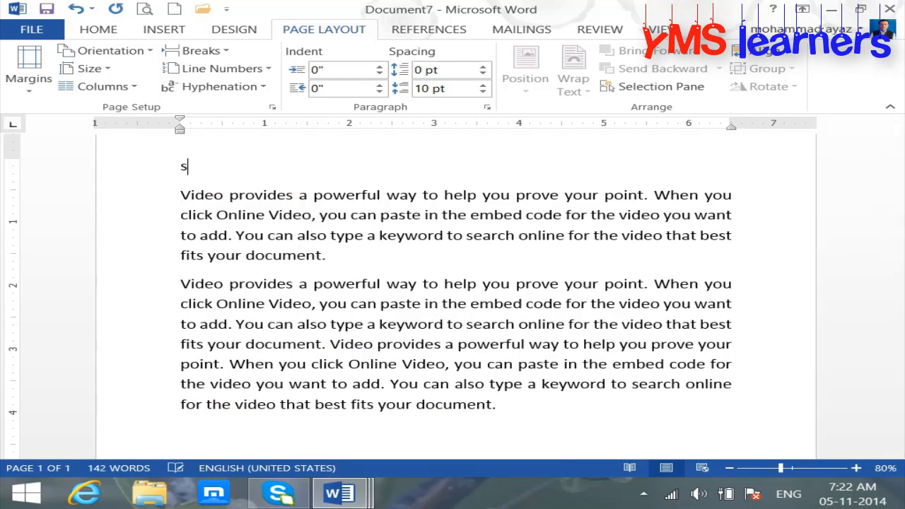
text(section)
Add the heading "Section 2" on its own line above the second sample paragraph
click(178, 283)
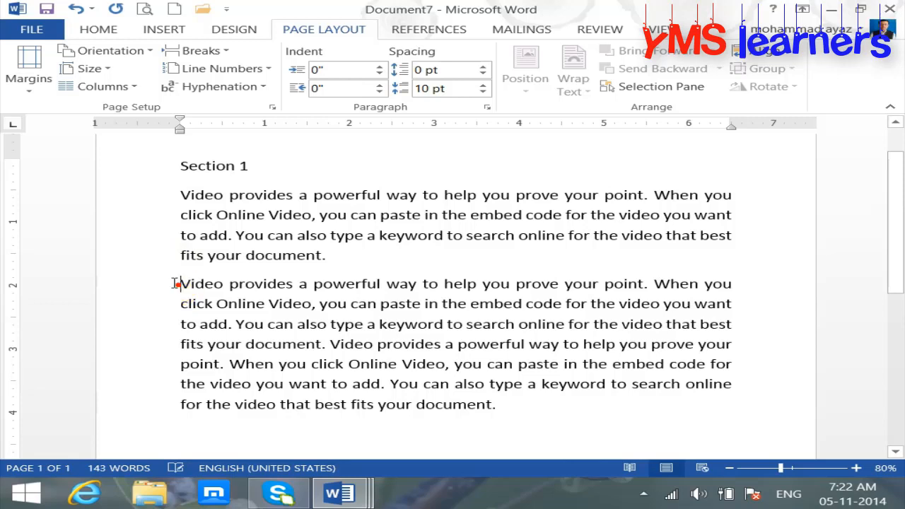
key(Return)
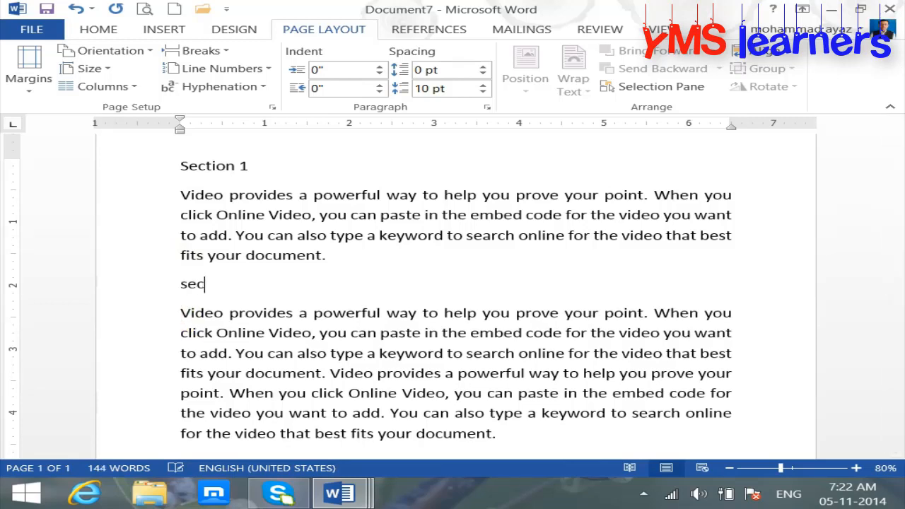
text(section 2)
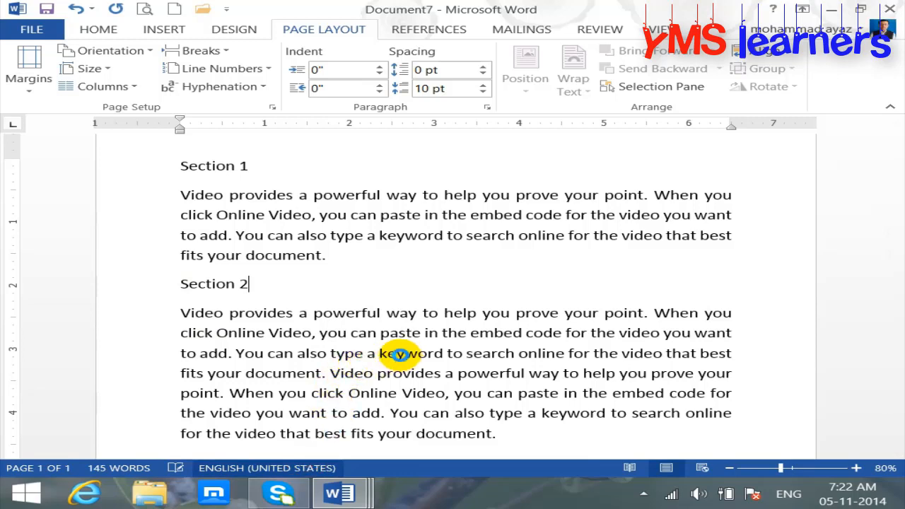
click(402, 336)
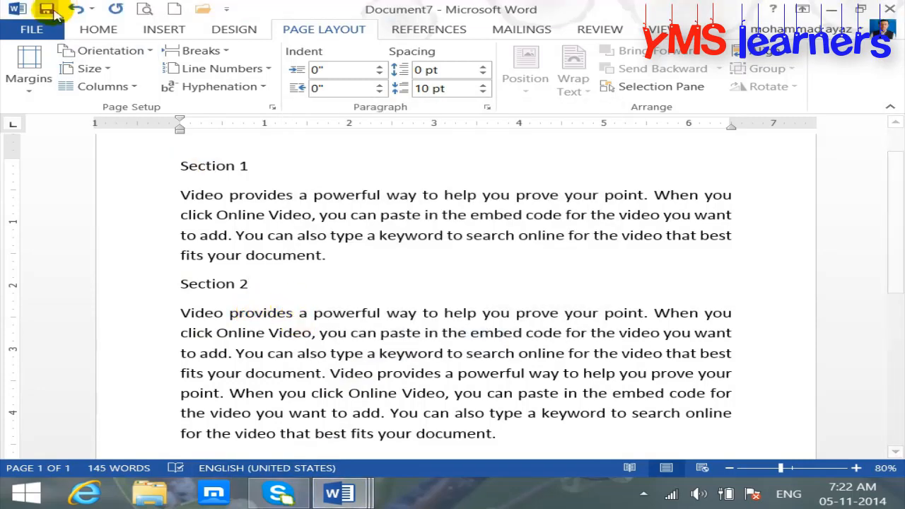
Turn on Show text boundaries in the advanced Word options
click(32, 29)
click(73, 362)
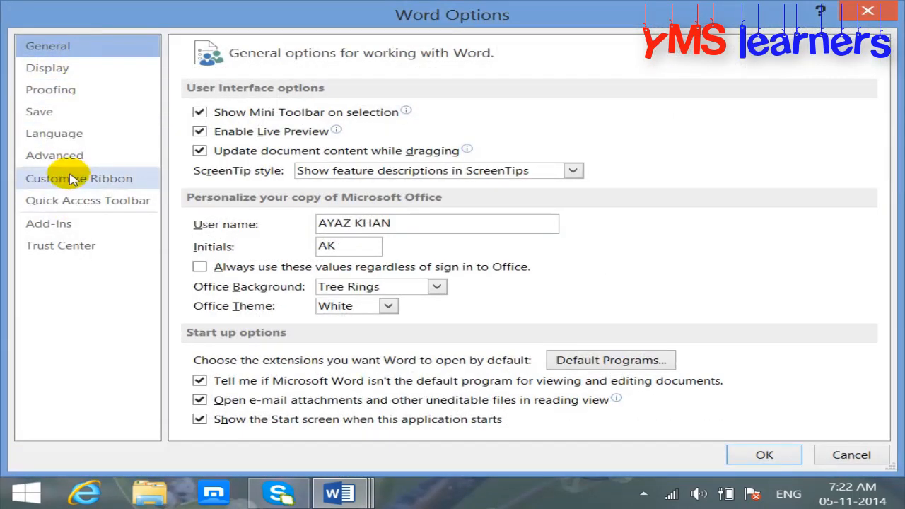
click(71, 155)
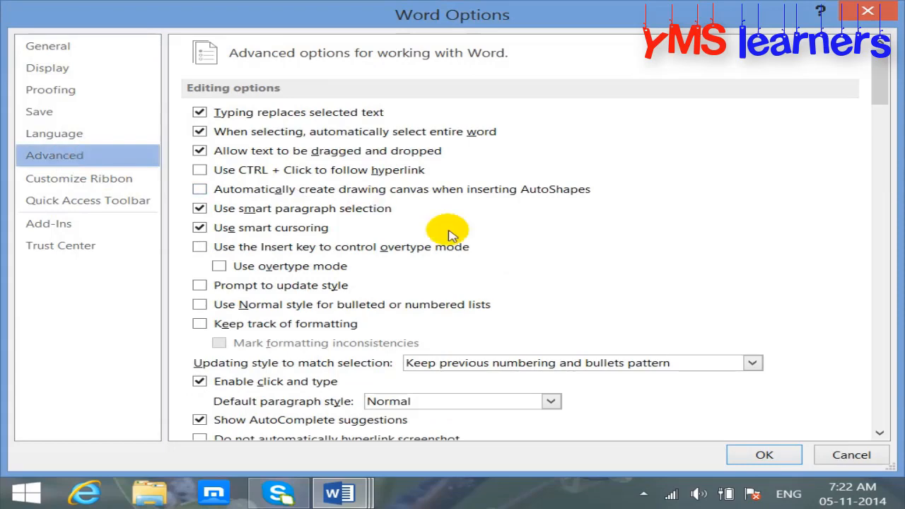
drag(876, 85, 869, 210)
click(202, 194)
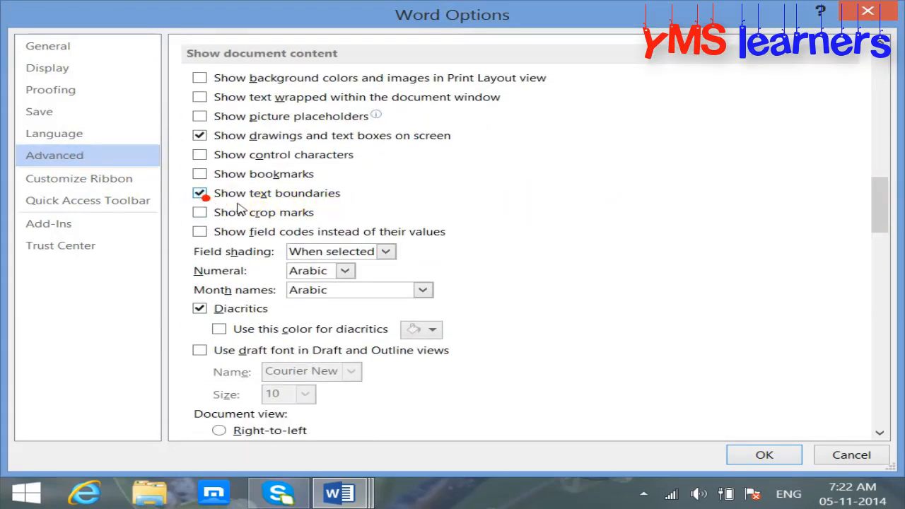
click(767, 454)
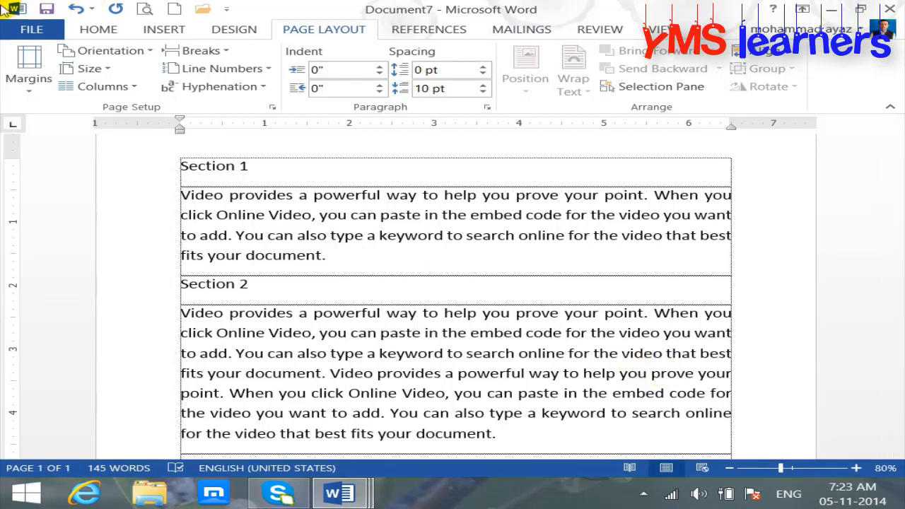
click(218, 55)
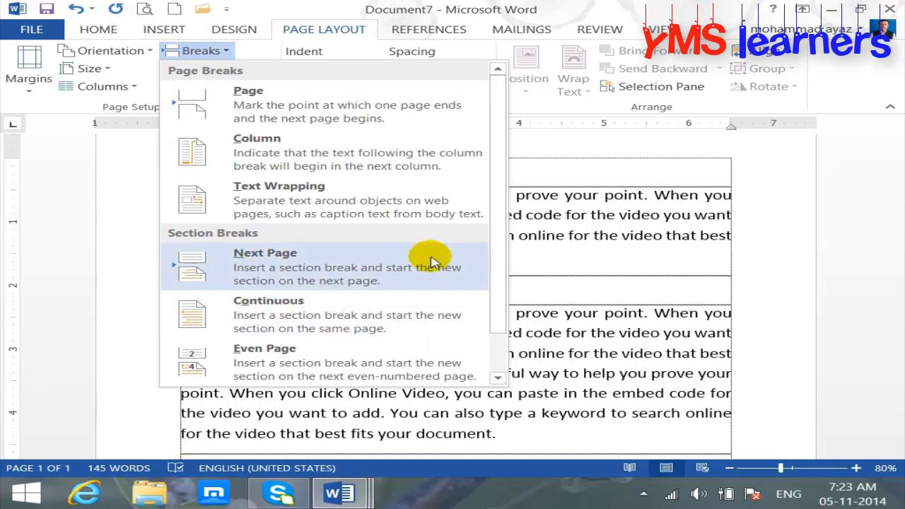
scroll(501, 241, down, 1)
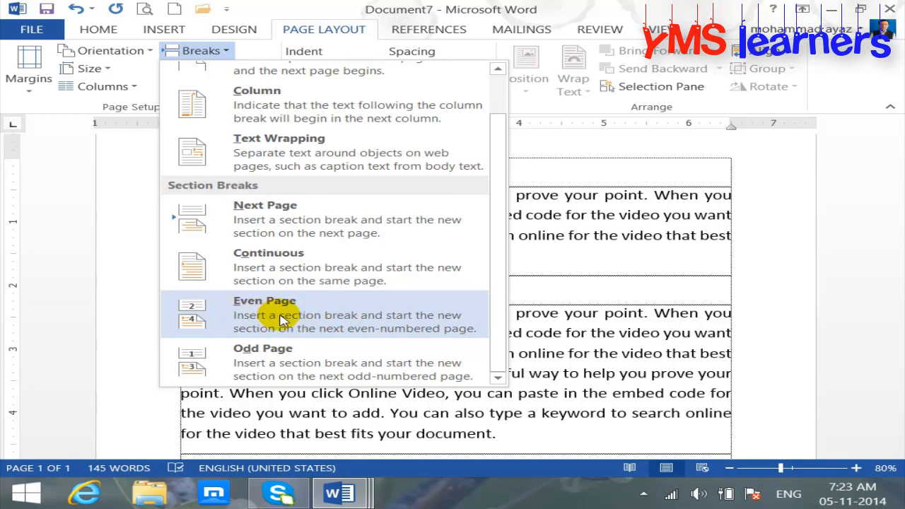
click(675, 238)
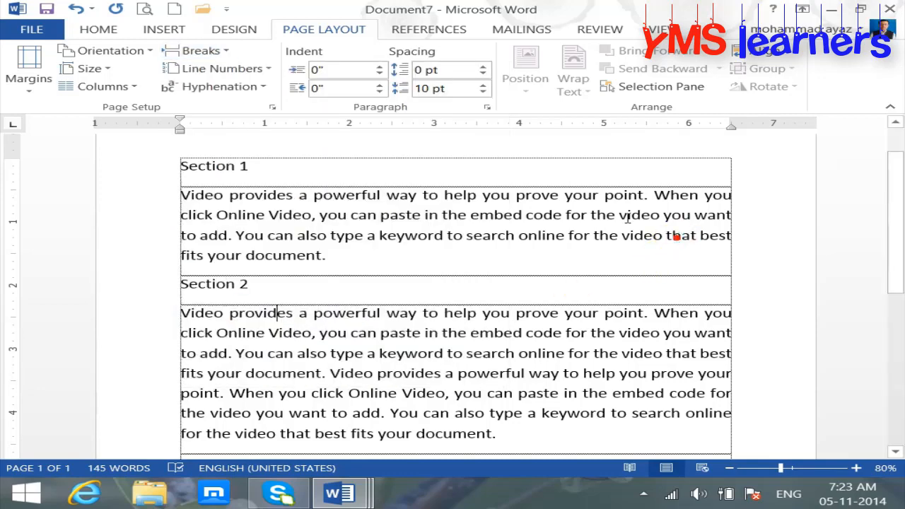
Create a new blank document and turn off Show text boundaries in the advanced Word options
click(174, 9)
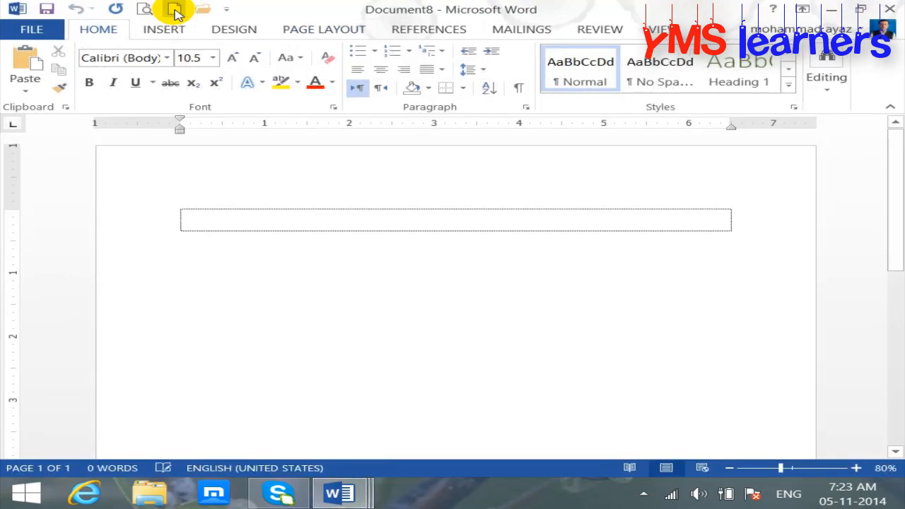
click(31, 29)
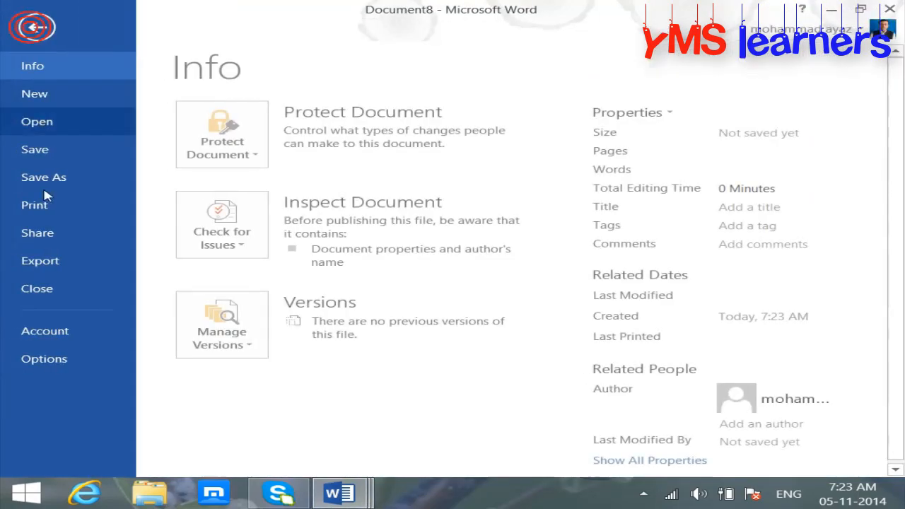
click(39, 355)
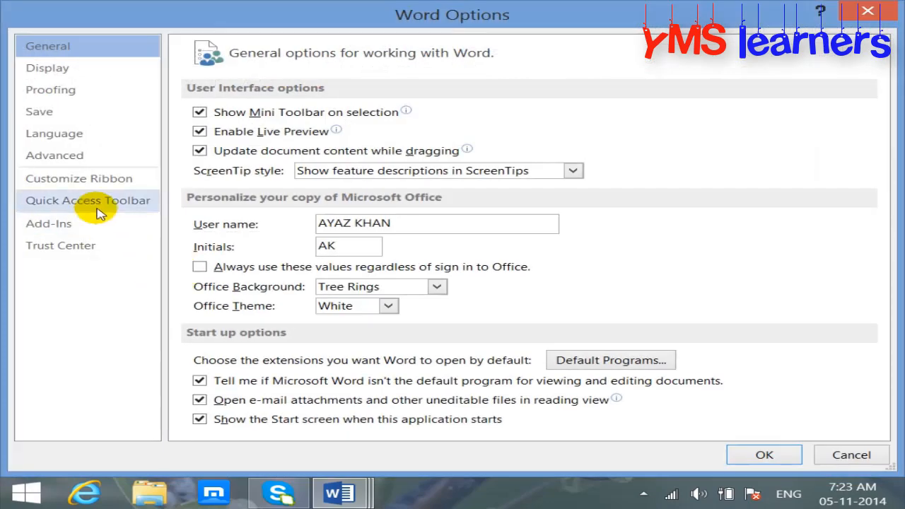
click(67, 155)
drag(882, 91, 883, 201)
click(269, 359)
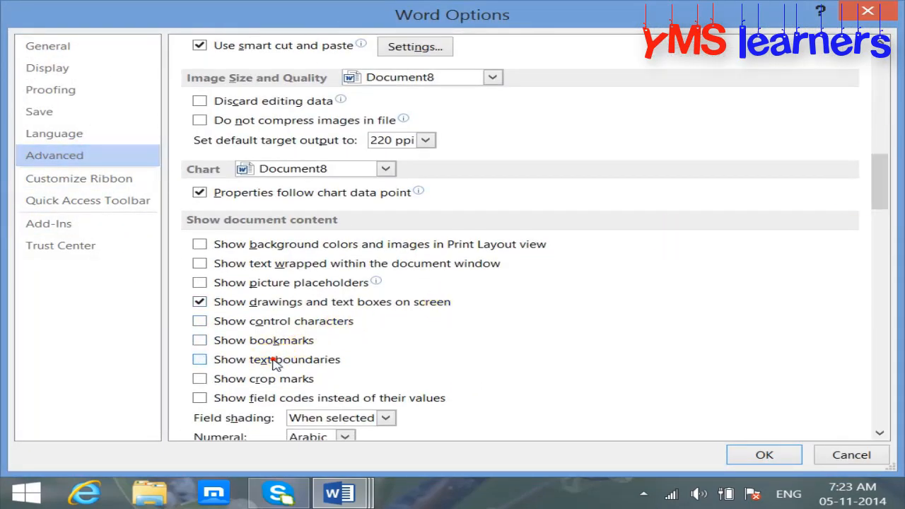
click(749, 456)
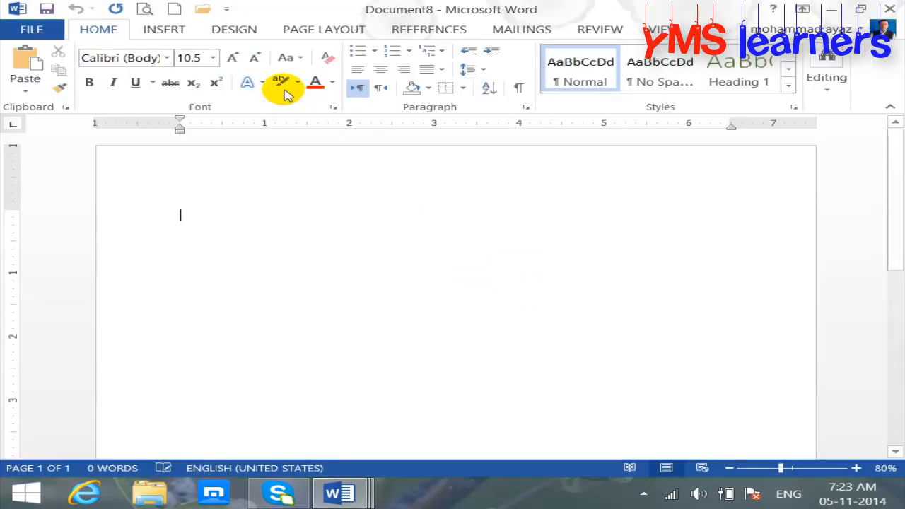
Insert a centred page number at the top of the page
click(176, 35)
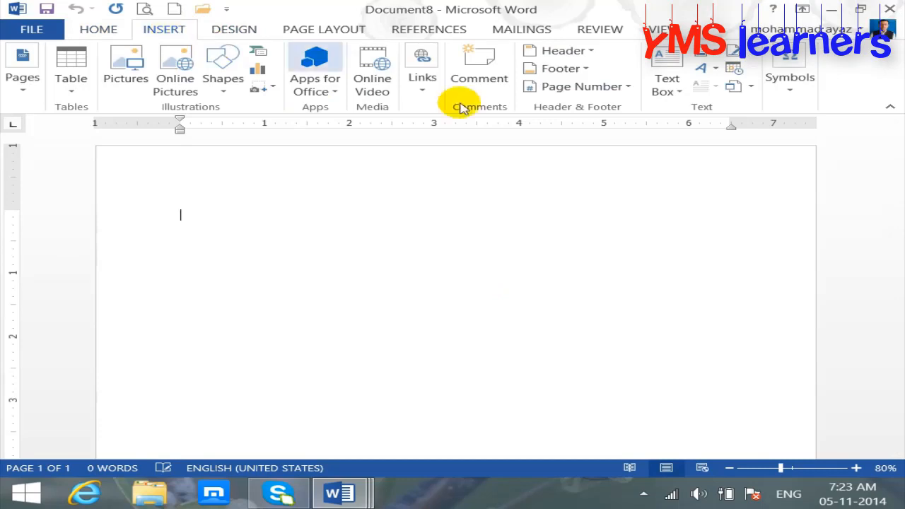
click(615, 88)
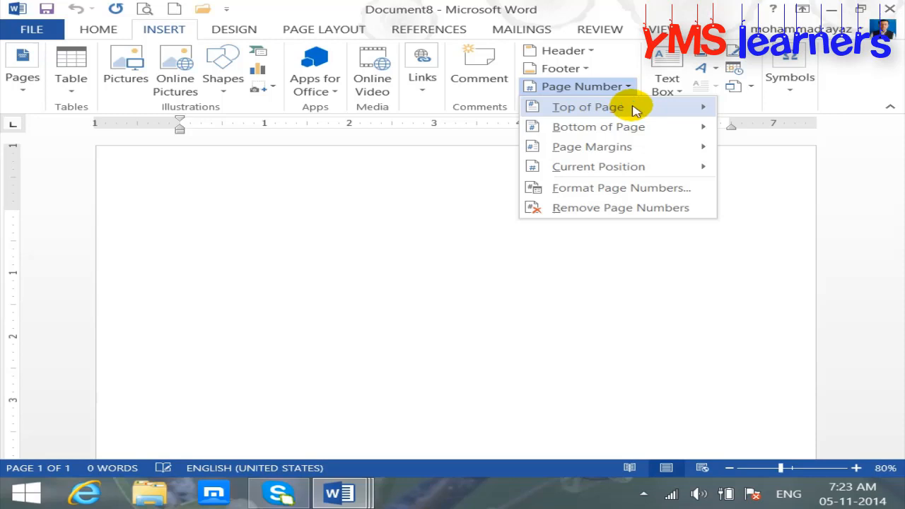
mouse_move(631, 109)
click(309, 245)
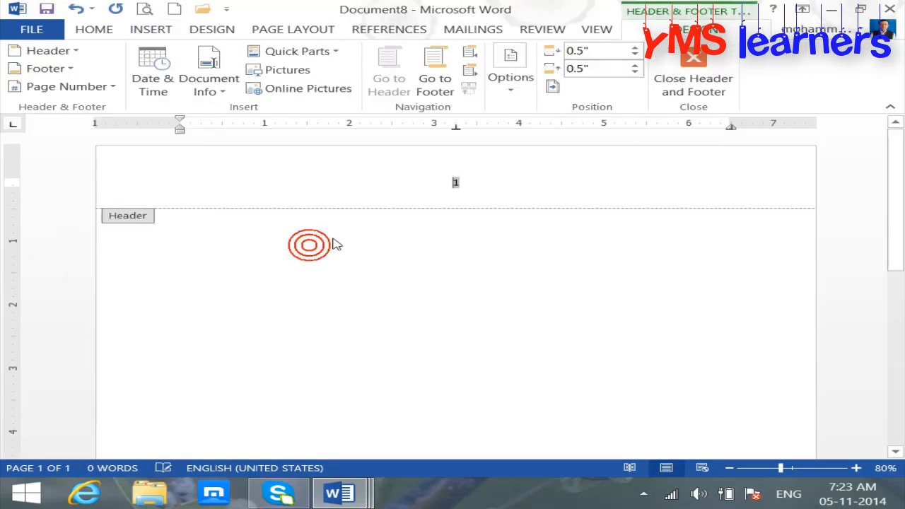
Enlarge the page number in the header by several font sizes and return to the document body
click(497, 187)
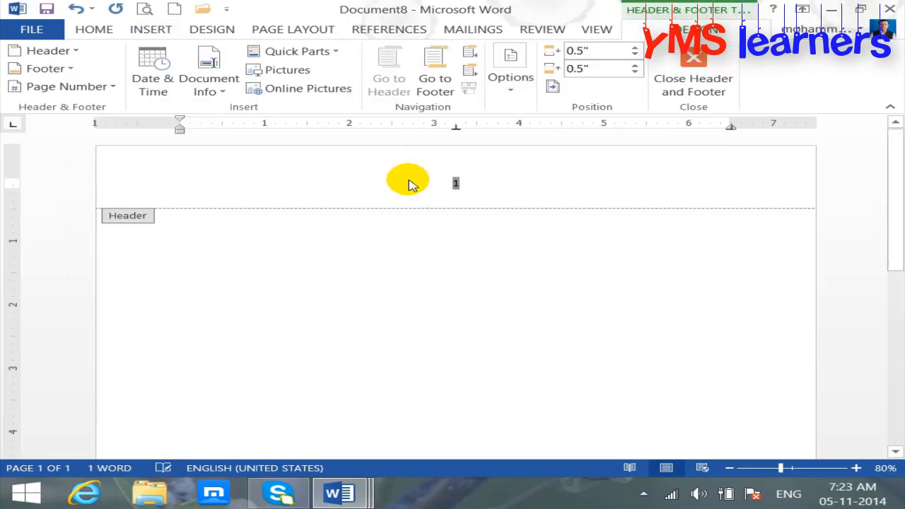
key(ctrl+shift+period)
key(ctrl+shift+period)
key(ctrl+shift+period)
key(ctrl+shift+period)
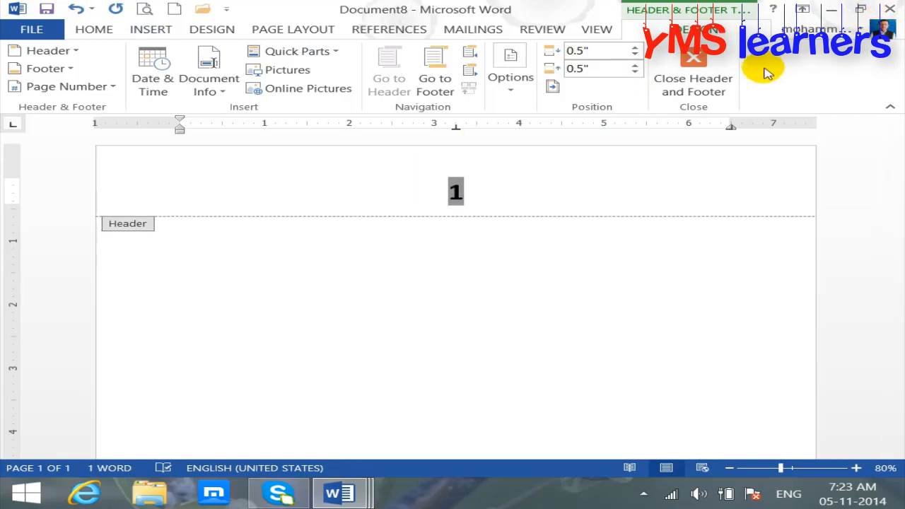
click(711, 76)
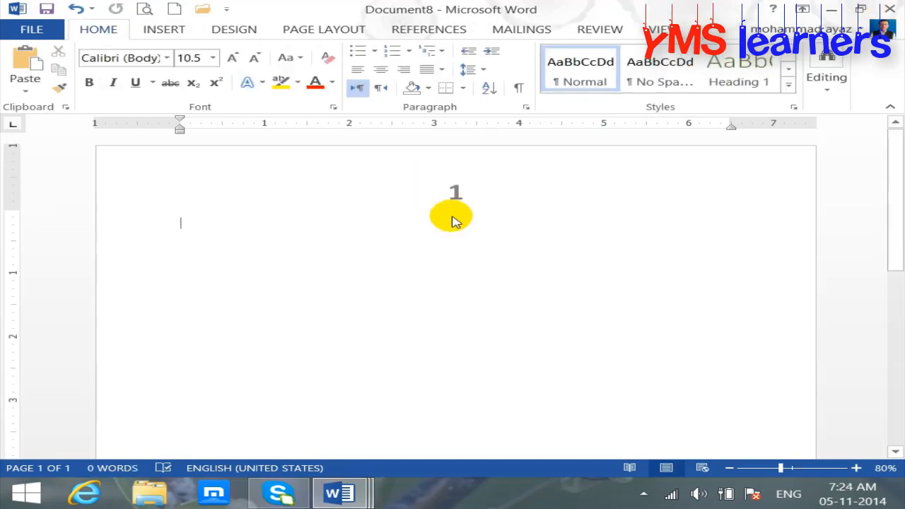
Insert four page breaks to extend the blank document to five numbered pages
key(ctrl+Return)
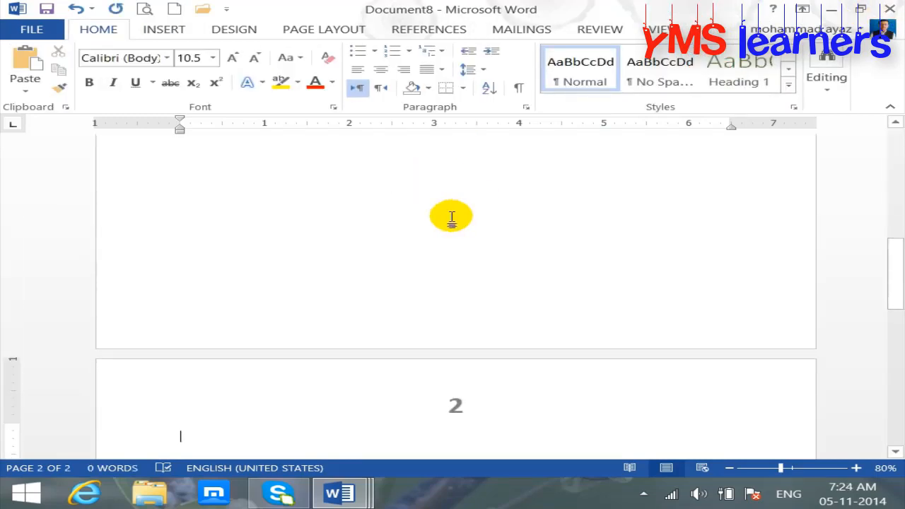
key(ctrl+Return)
key(ctrl+Return)
key(ctrl+Return)
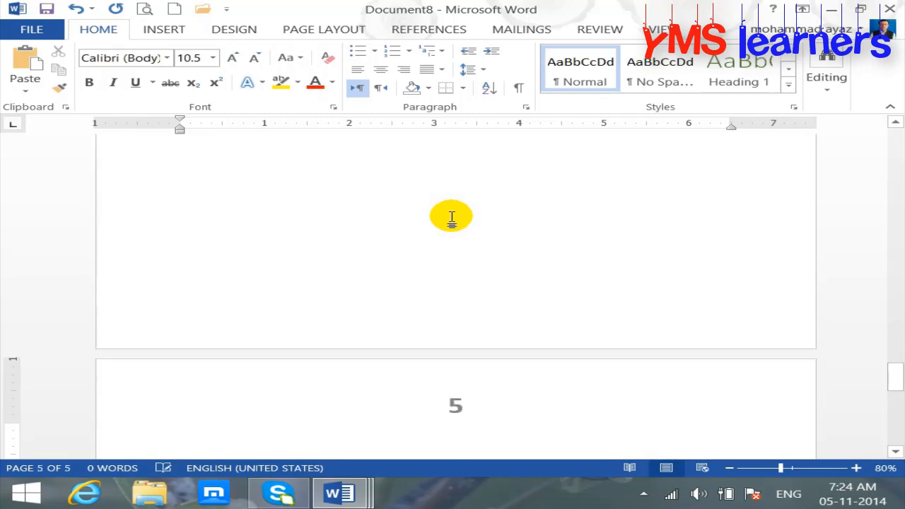
Undo all the page breaks to bring the document back to a single page
key(ctrl+z)
key(ctrl+z)
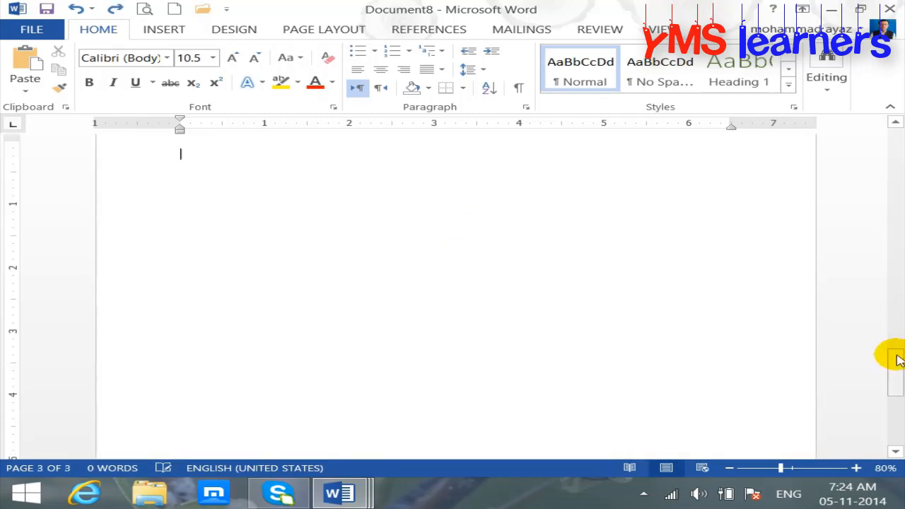
drag(895, 361, 895, 183)
drag(894, 241, 893, 239)
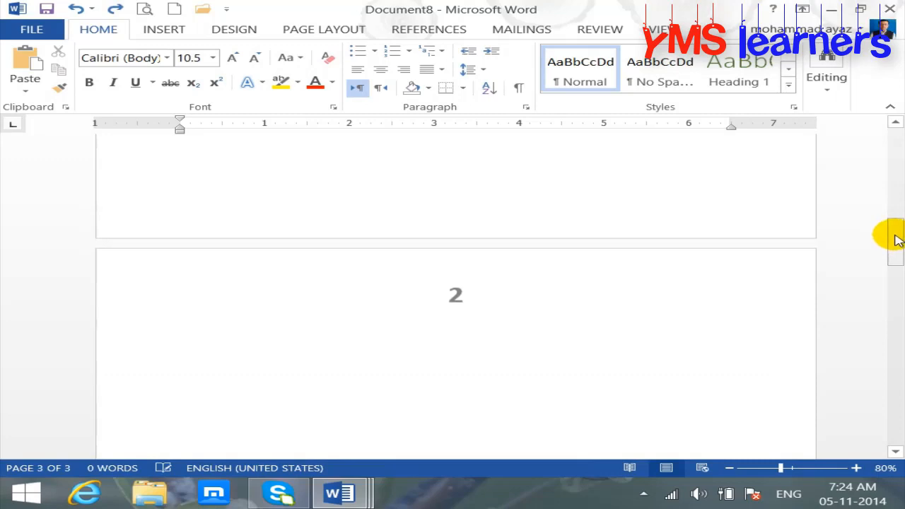
key(ctrl+z)
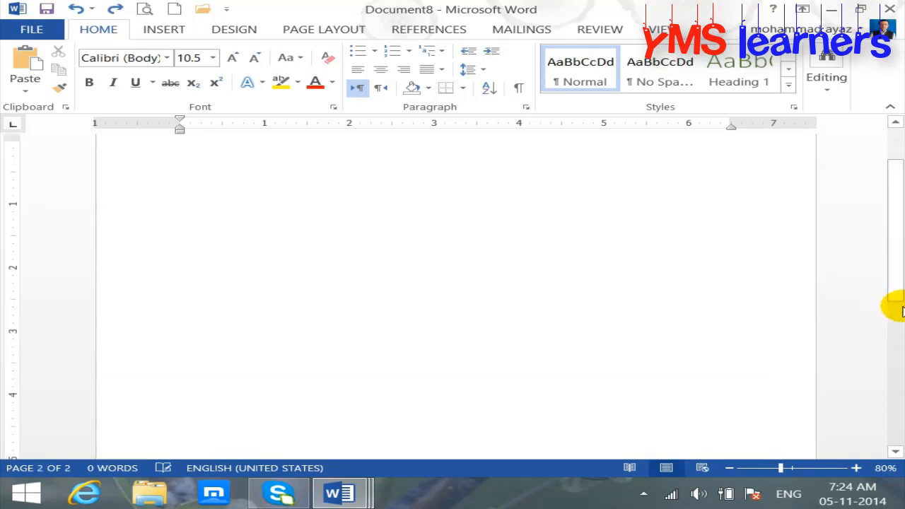
scroll(901, 279, up, 2)
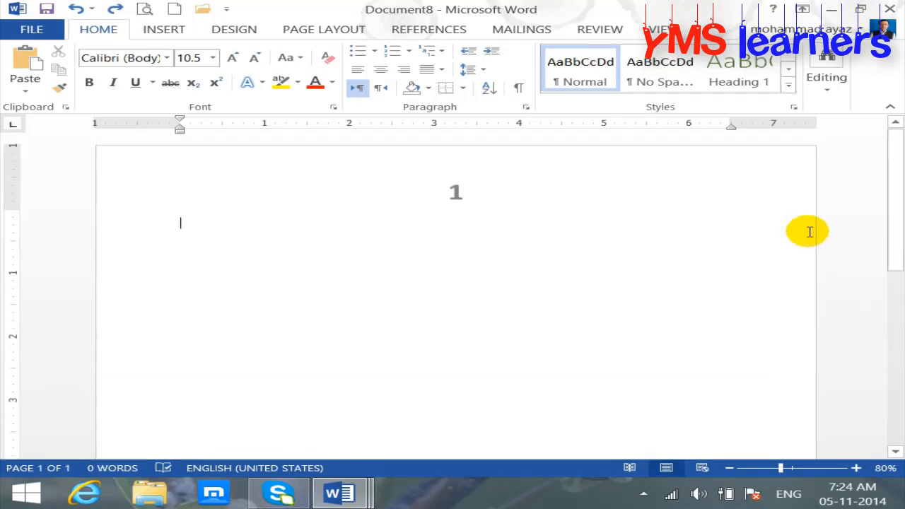
Insert two Even Page section breaks in succession, starting from page 1
click(303, 28)
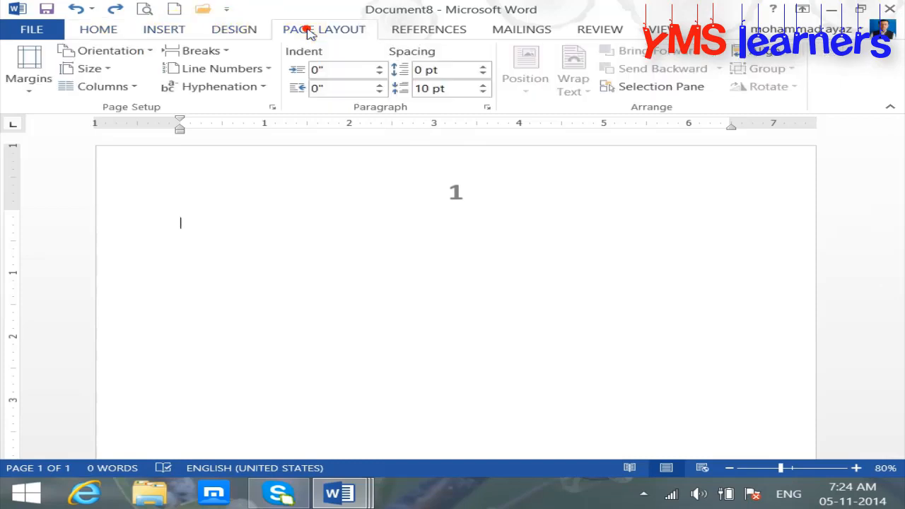
click(224, 56)
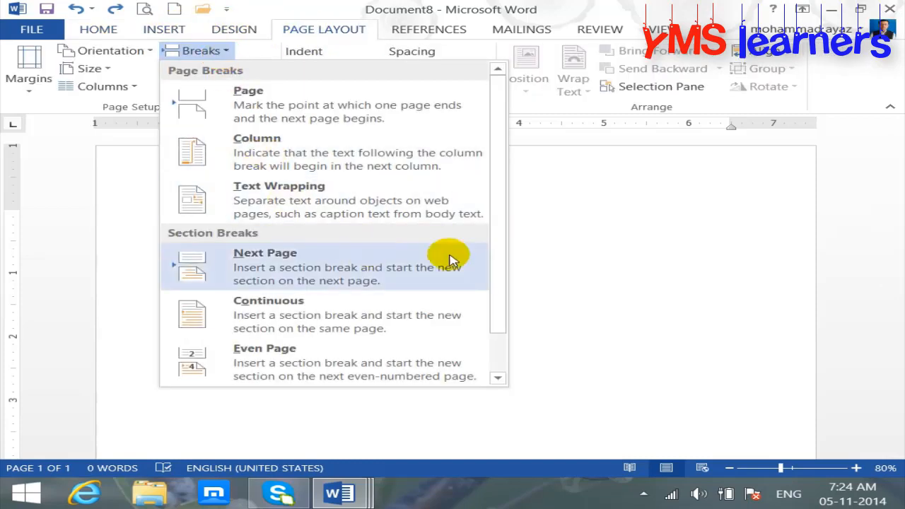
drag(500, 226, 507, 254)
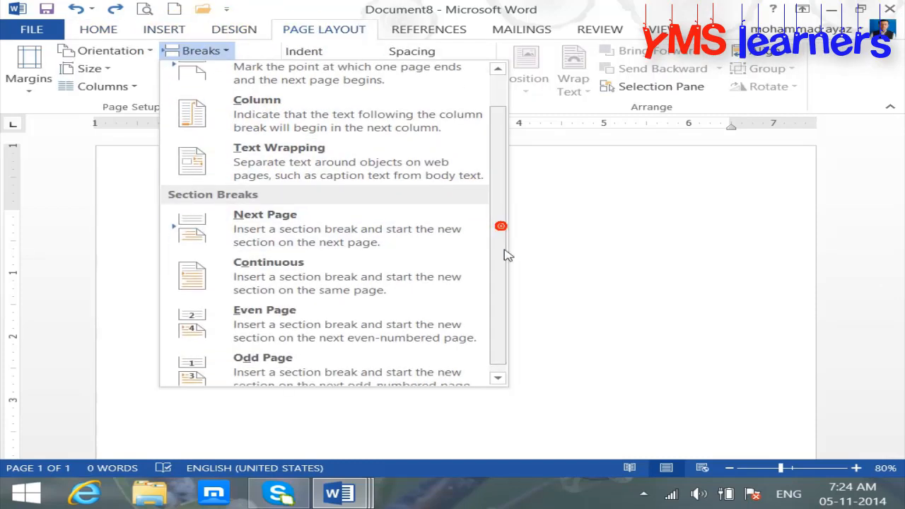
click(302, 319)
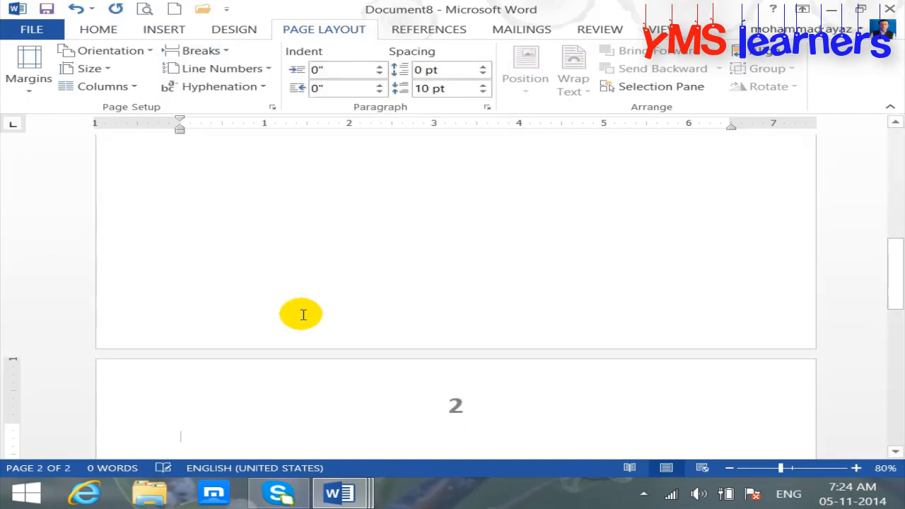
click(200, 51)
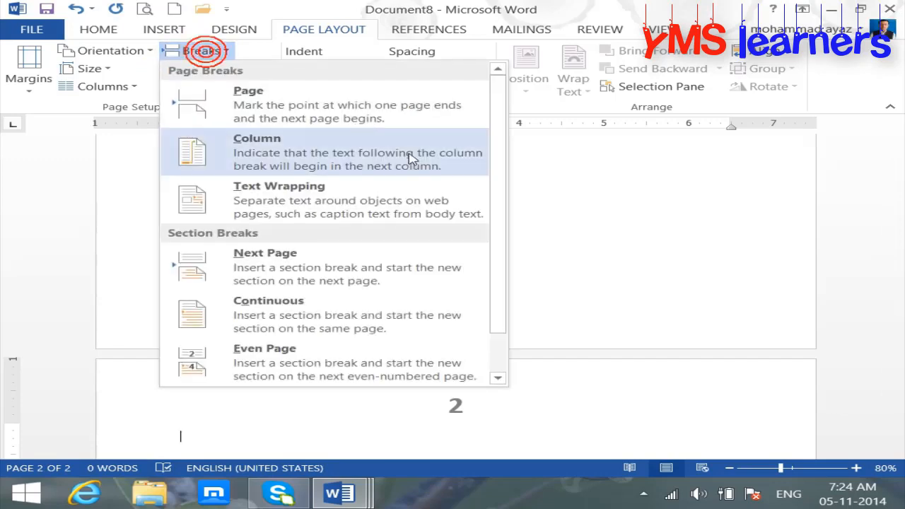
scroll(498, 157, down, 1)
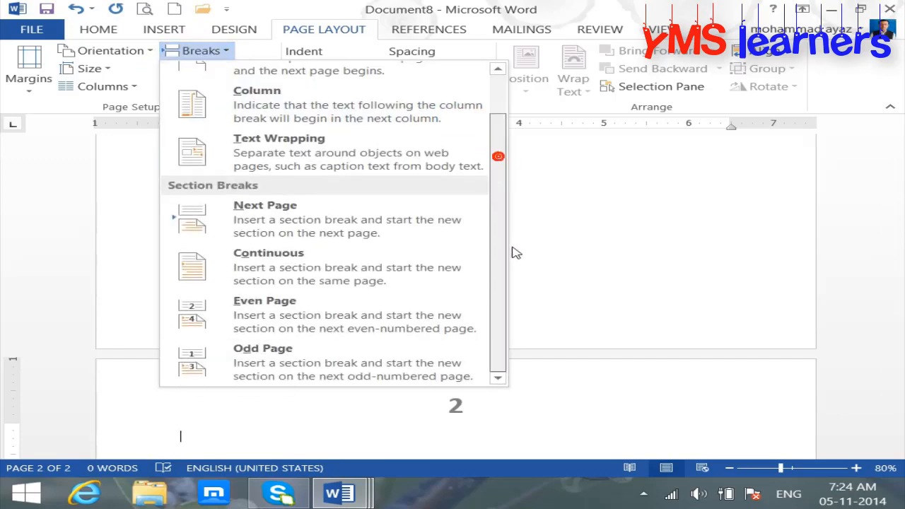
click(299, 311)
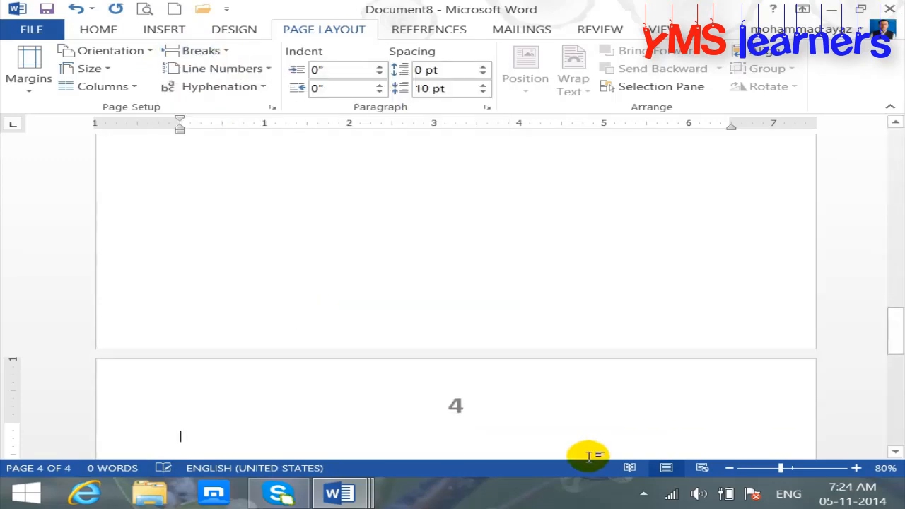